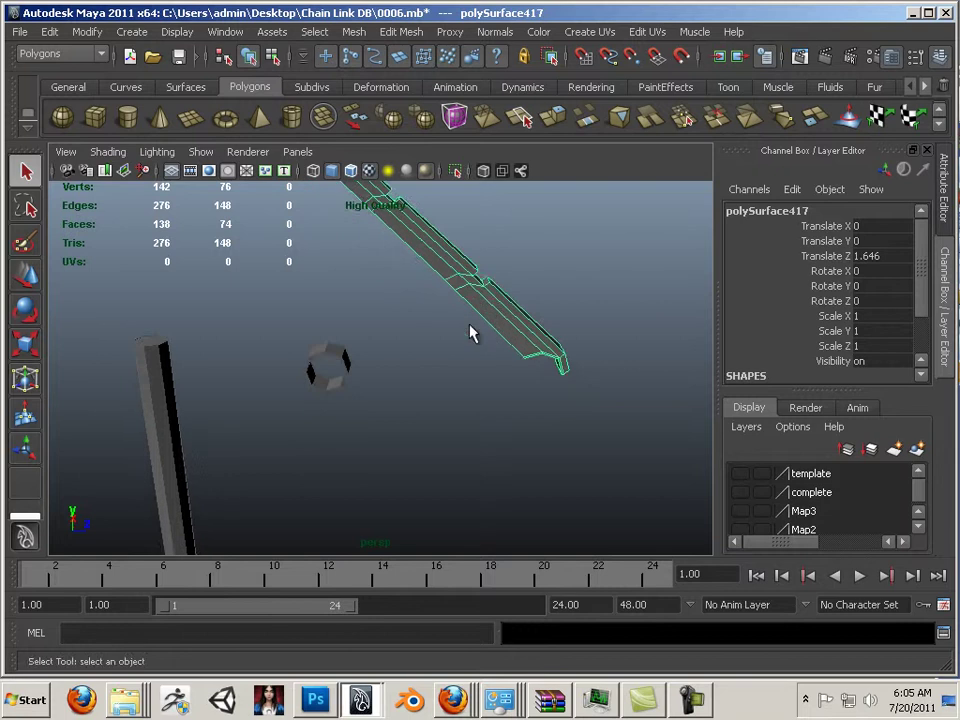
Examine the separate fence parts from several angles and check the pivot position of the cap at the long rail's end.
left_click_drag(471, 332, 309, 367, "alt")
right_click_drag(309, 367, 332, 343, "alt")
left_click_drag(332, 343, 309, 414, "alt")
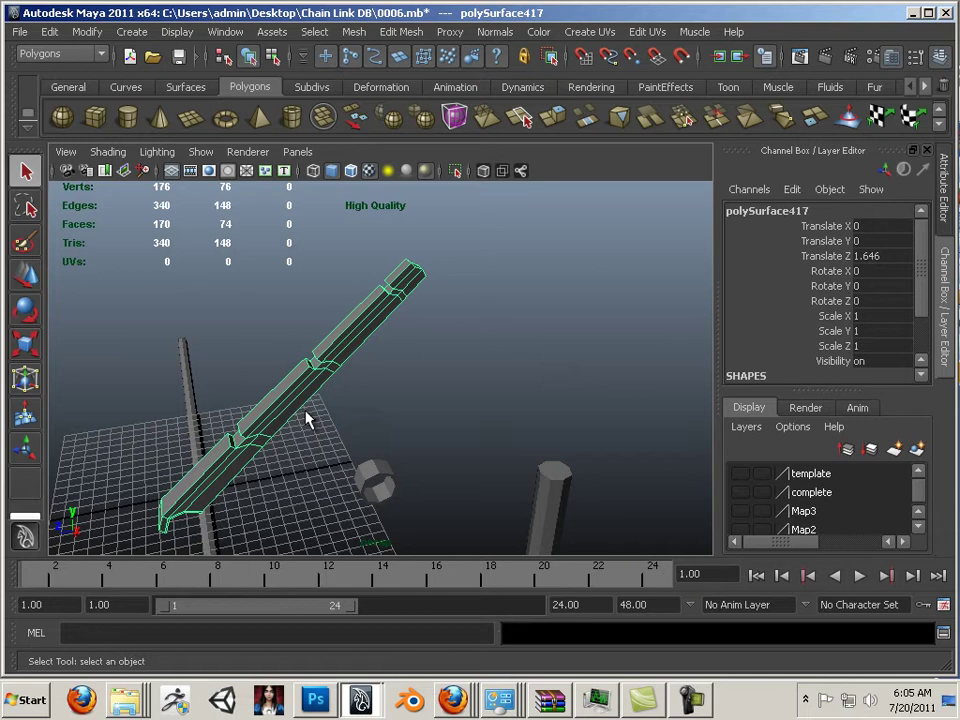
middle_click_drag(309, 410, 450, 333, "alt")
right_click_drag(450, 333, 215, 350, "alt")
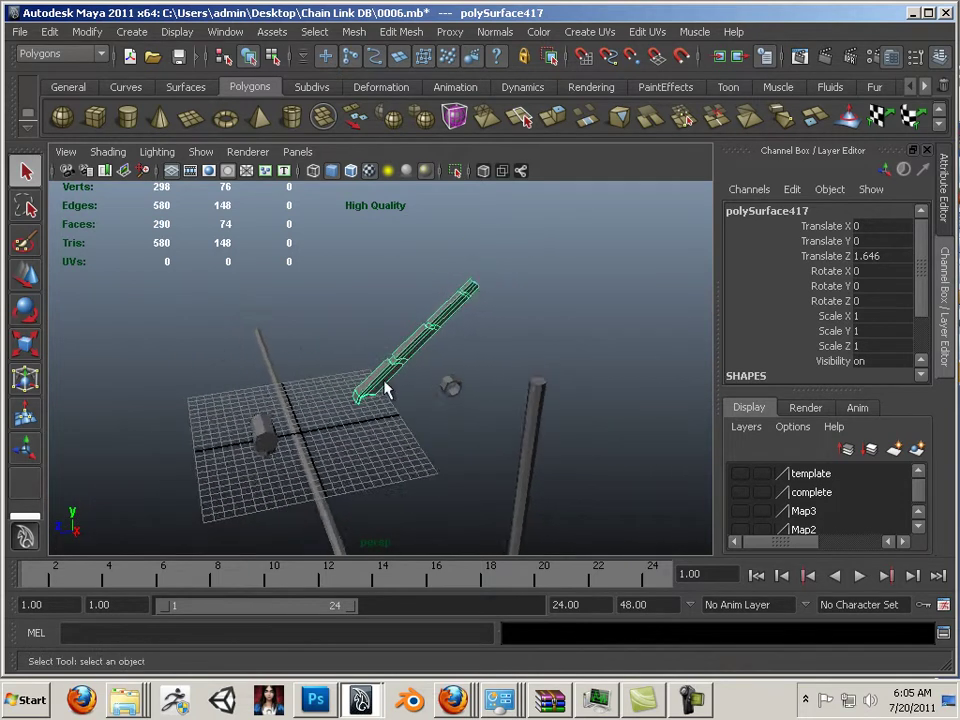
left_click_drag(386, 390, 418, 246, "alt")
right_click_drag(418, 246, 424, 476, "alt")
left_click(423, 470)
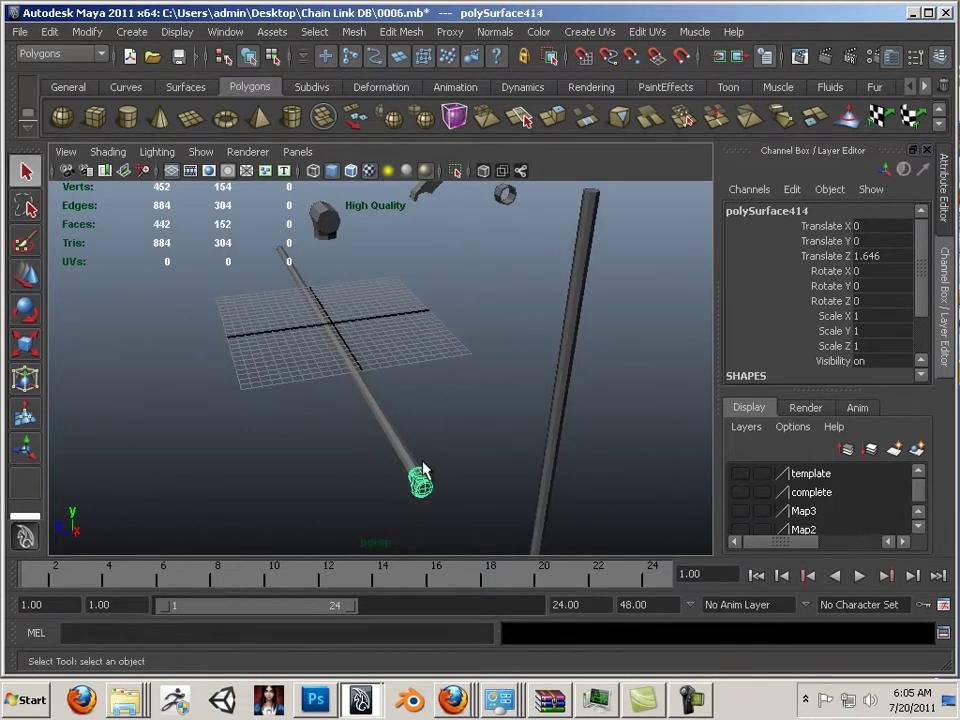
left_click(25, 279)
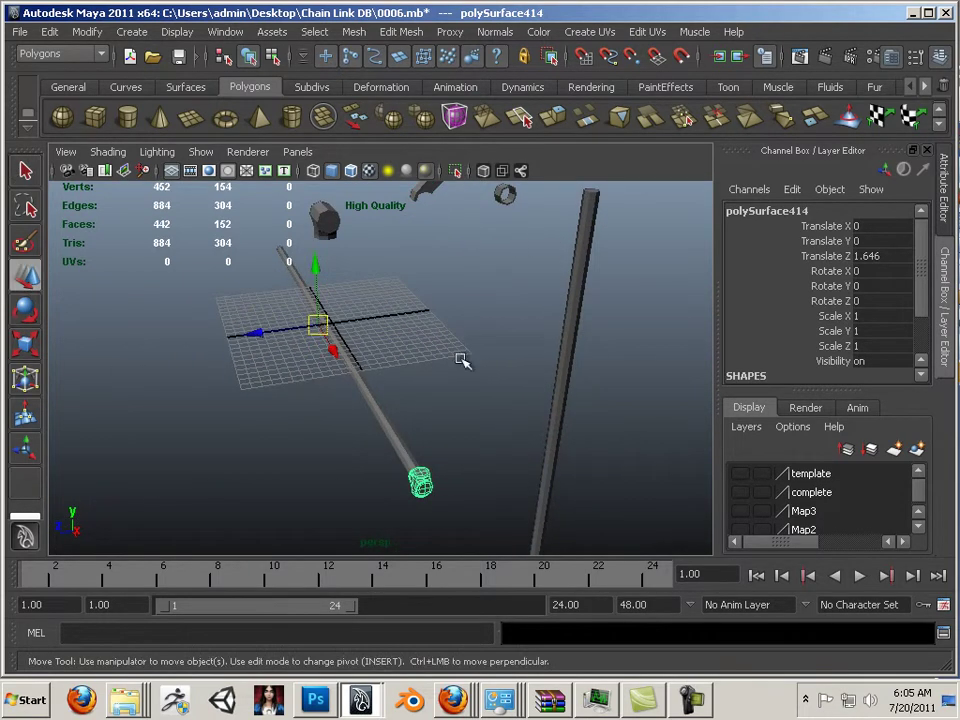
Center the pivots of all the fence parts, leaving nothing selected.
right_click_drag(462, 361, 264, 285, "alt")
left_click_drag(264, 285, 553, 476)
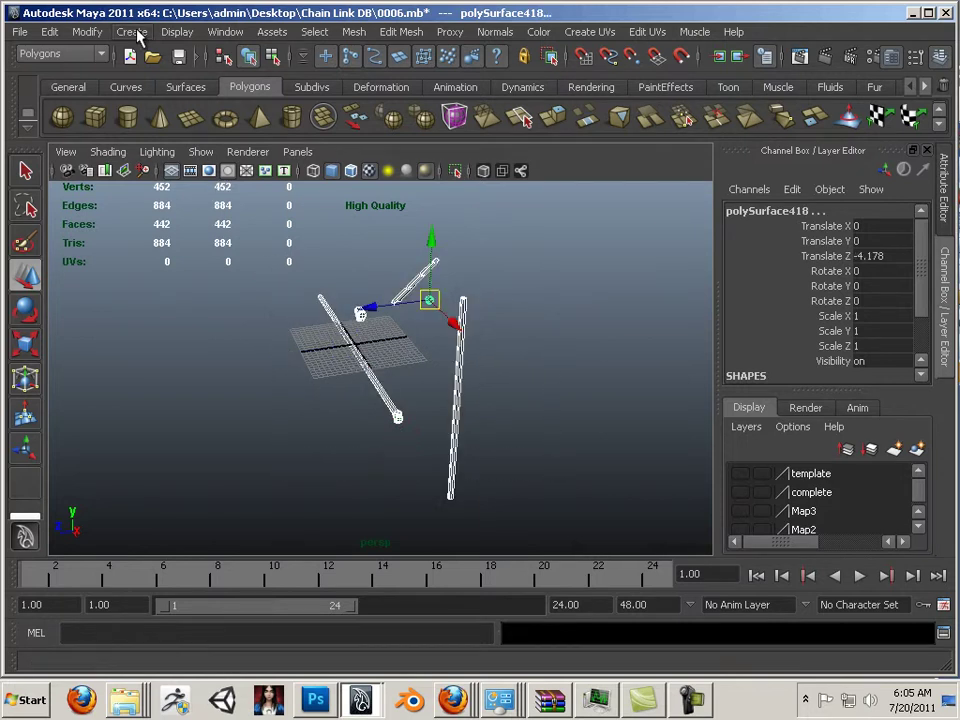
left_click(87, 32)
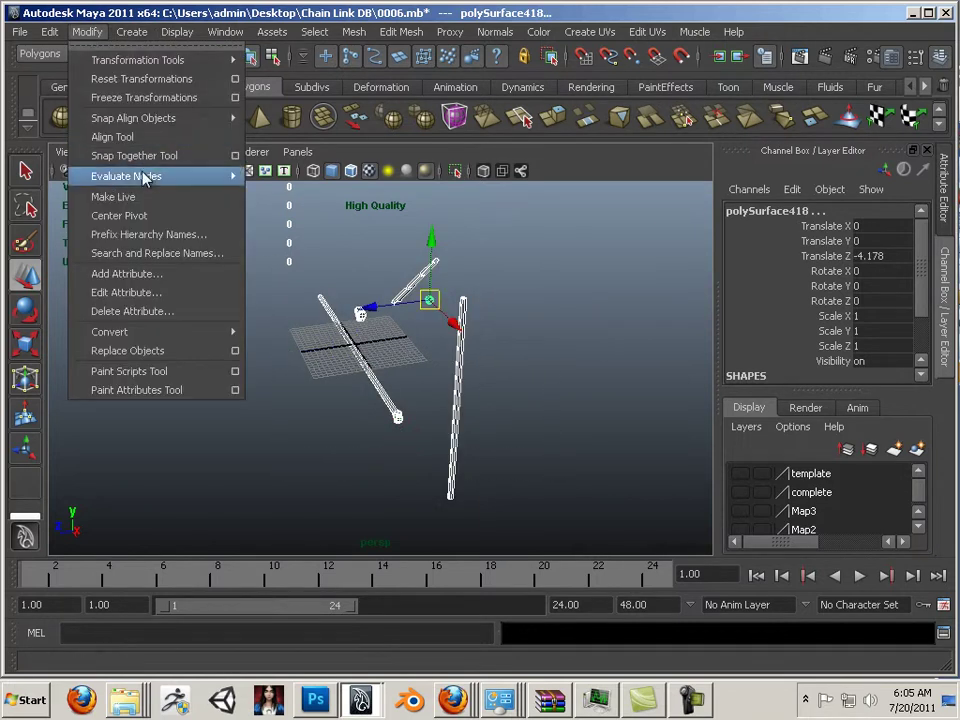
left_click(150, 216)
left_click(409, 411)
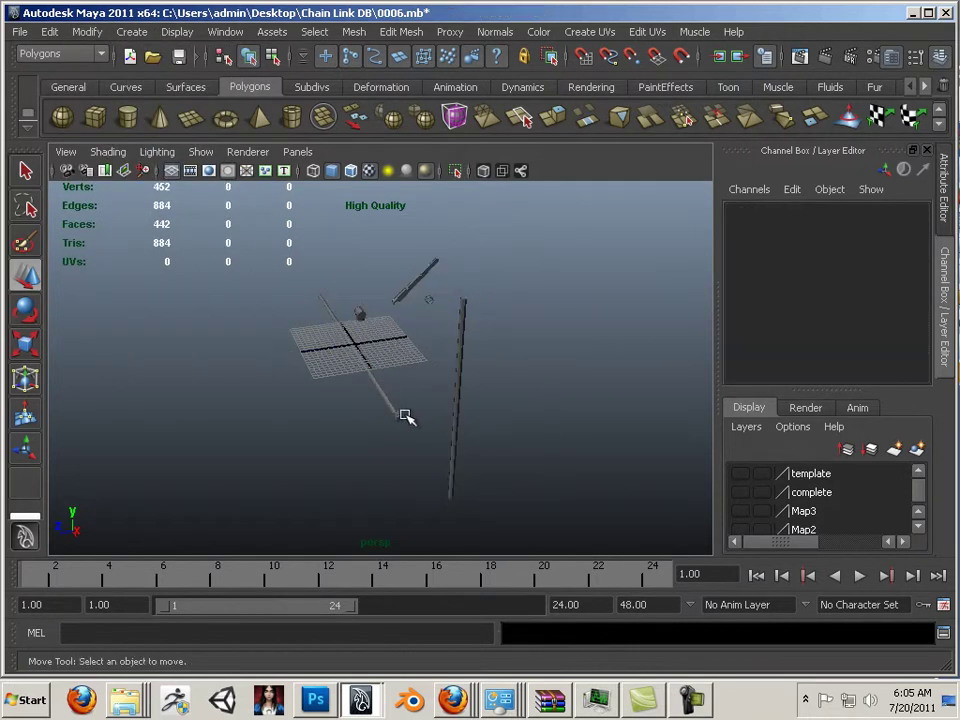
Move the cap at the end of the long horizontal rail straight up, clear of the rail.
left_click(399, 414)
left_click_drag(446, 390, 499, 390, "alt")
left_click_drag(398, 362, 401, 294)
Stand the long horizontal rail upright by setting its Rotate Z to 90.
right_click_drag(438, 360, 726, 461, "alt")
left_click_drag(375, 318, 453, 294, "alt")
middle_click_drag(356, 322, 559, 255, "alt")
right_click_drag(521, 349, 381, 350, "alt")
left_click(336, 400)
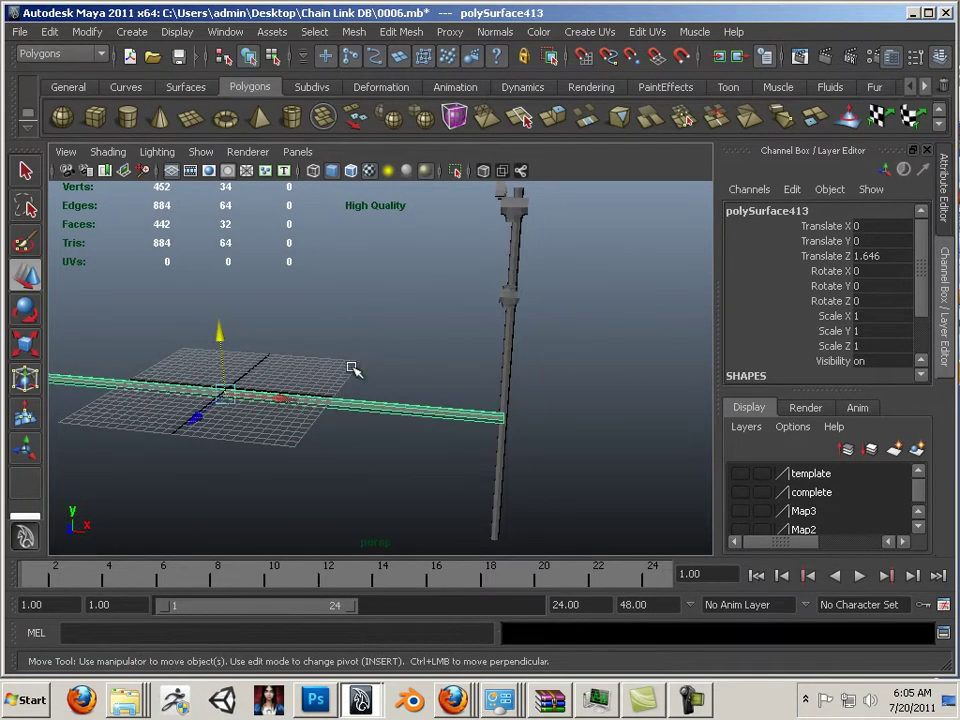
left_click(22, 316)
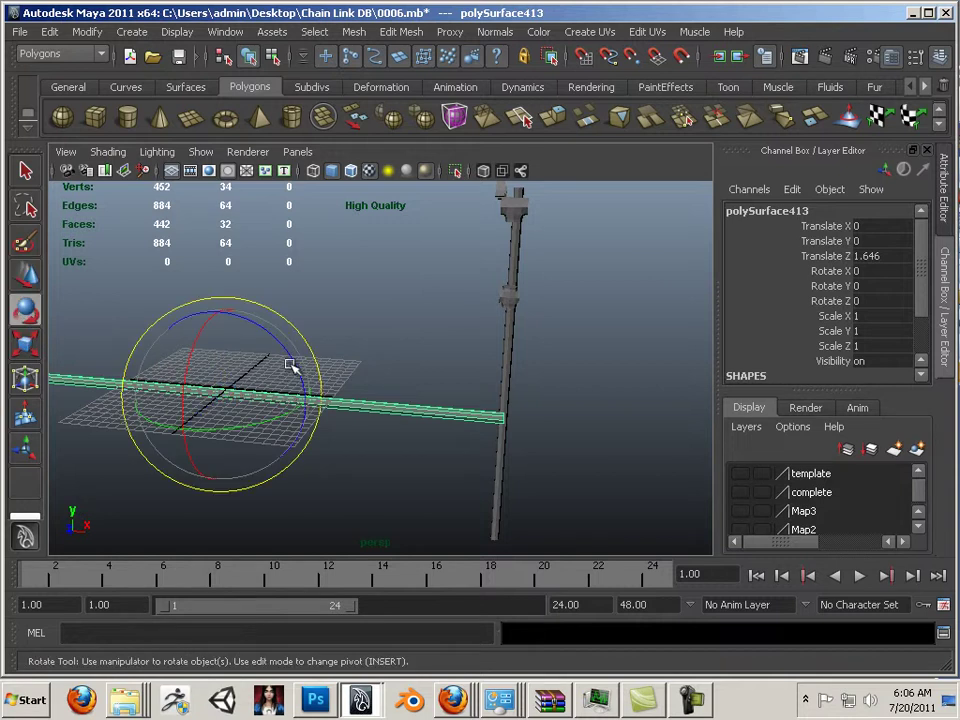
left_click_drag(290, 366, 321, 360)
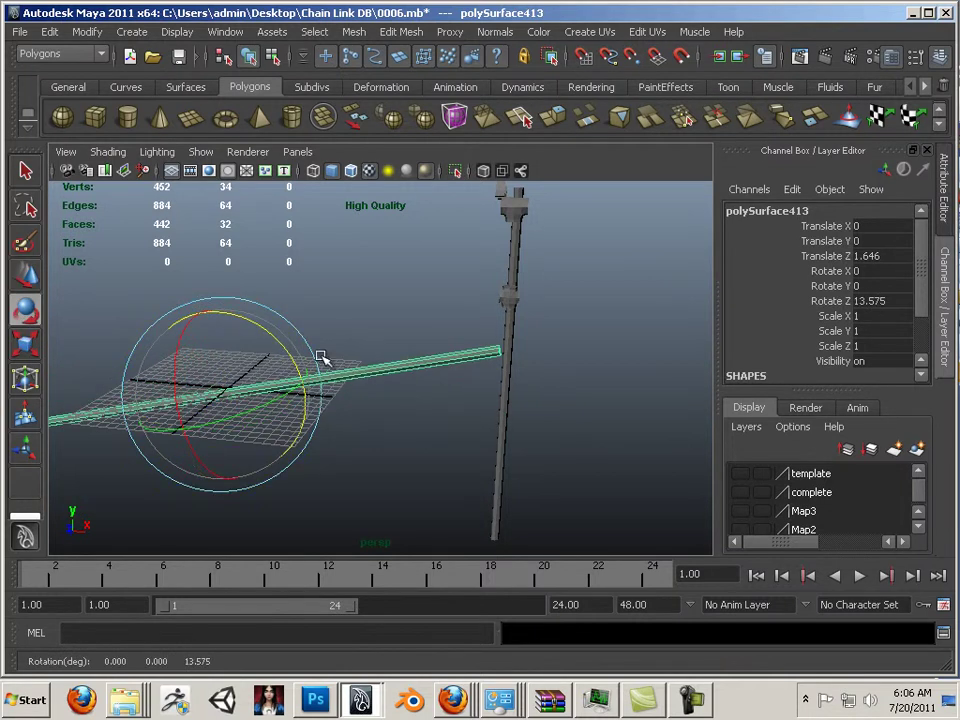
double_click(888, 301)
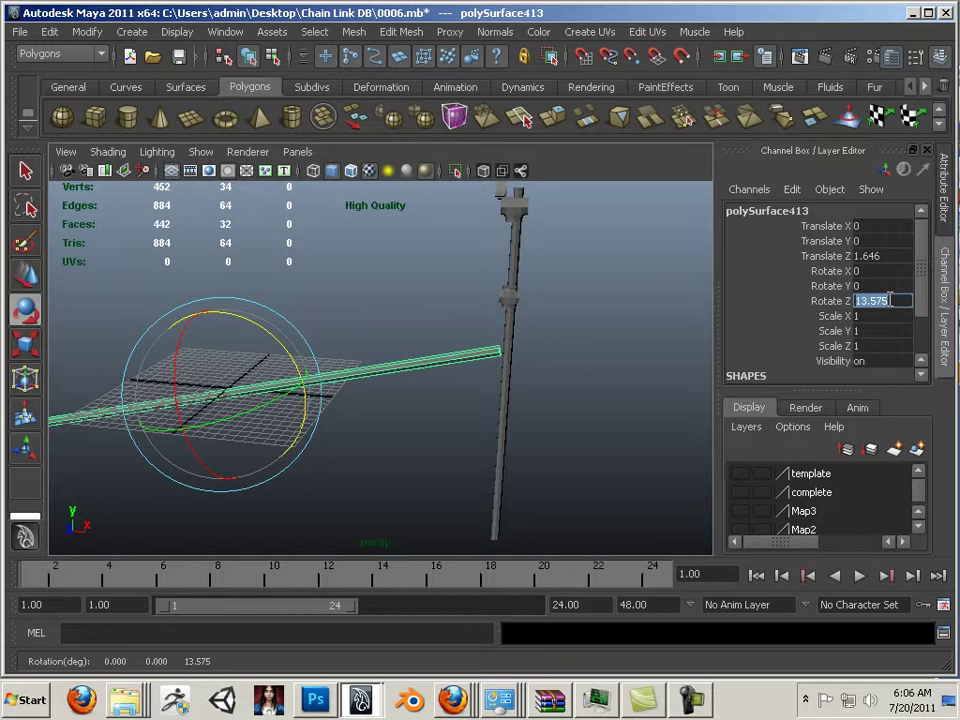
key("Return")
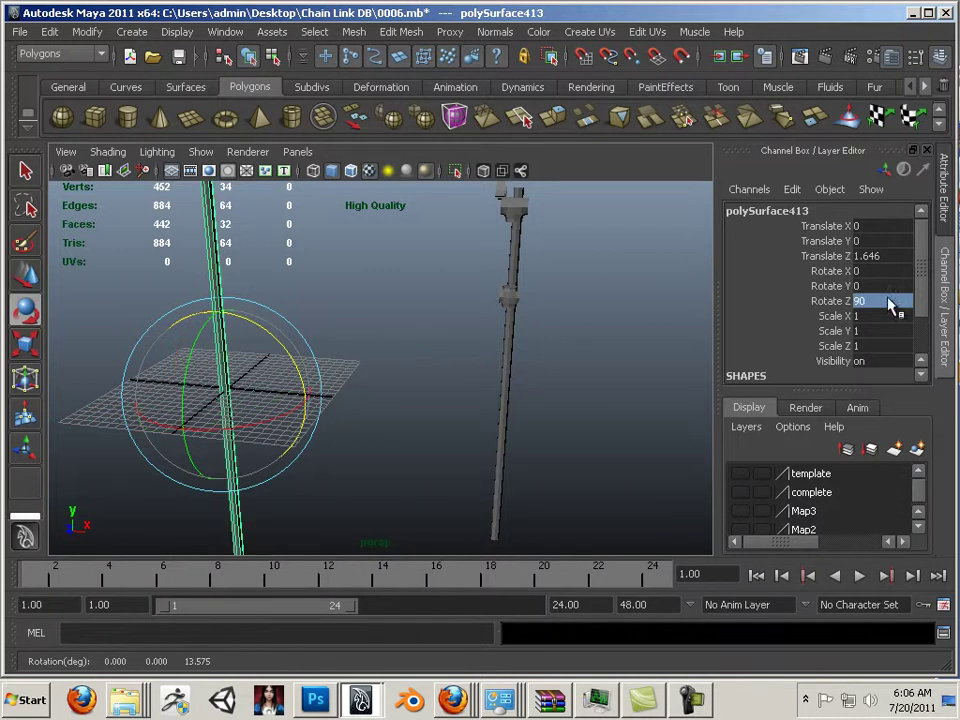
Turn the small open ring beside the post so its opening faces up, setting its Rotate Z to 90.
mouse_move(420, 364)
left_mouse_down("alt")
mouse_move(439, 439)
mouse_move(446, 375)
mouse_move(433, 376)
left_mouse_up("alt")
right_click_drag(433, 376, 508, 358, "alt")
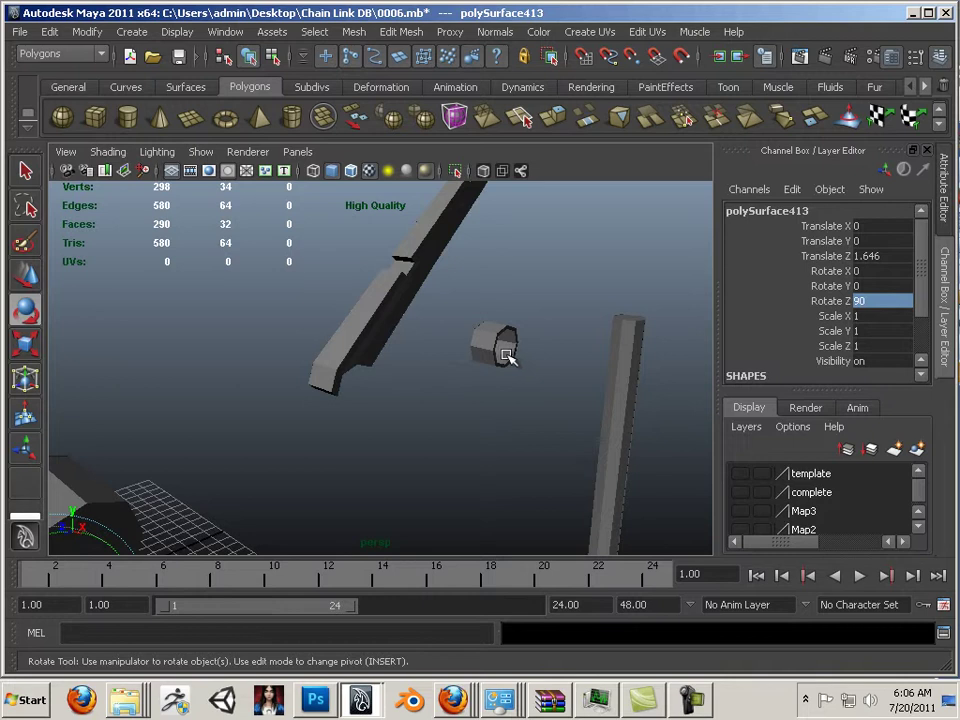
left_click(506, 356)
left_click_drag(568, 336, 712, 318)
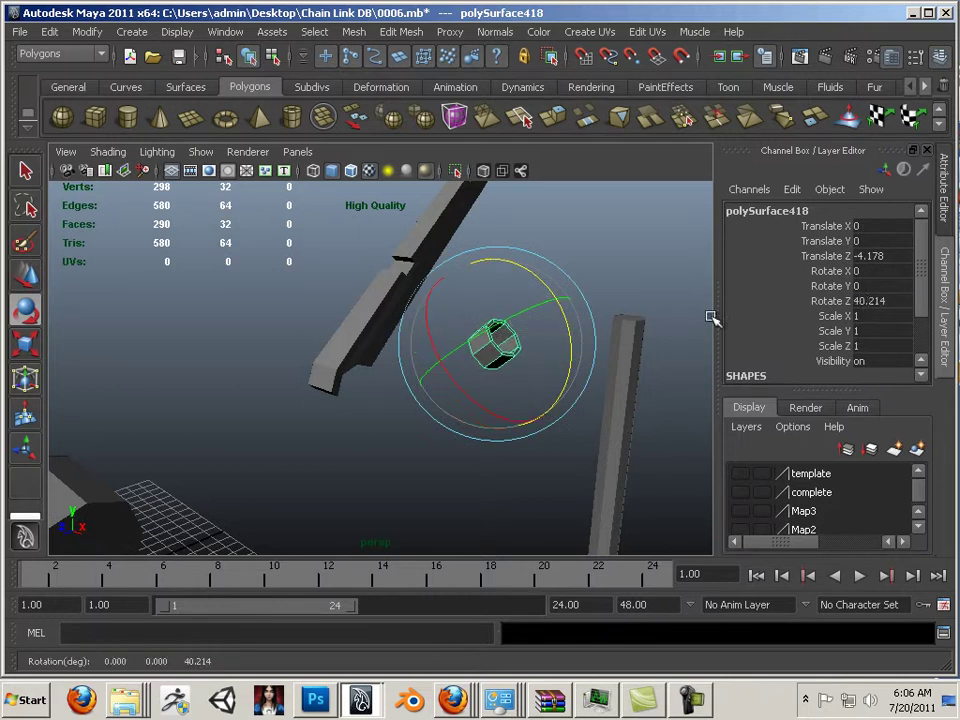
double_click(868, 300)
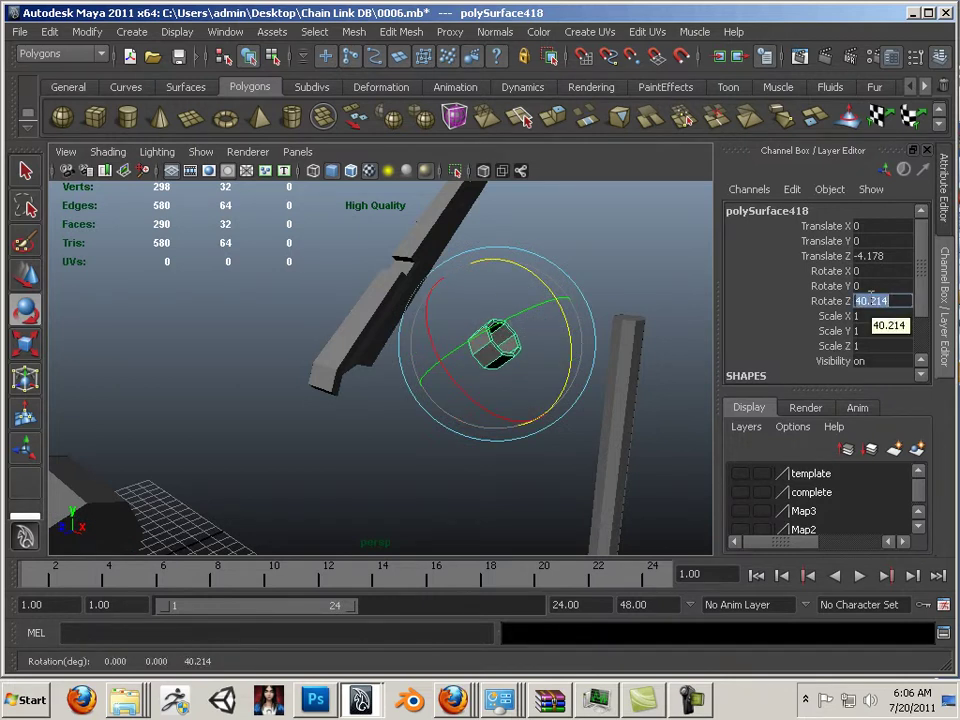
key("Return")
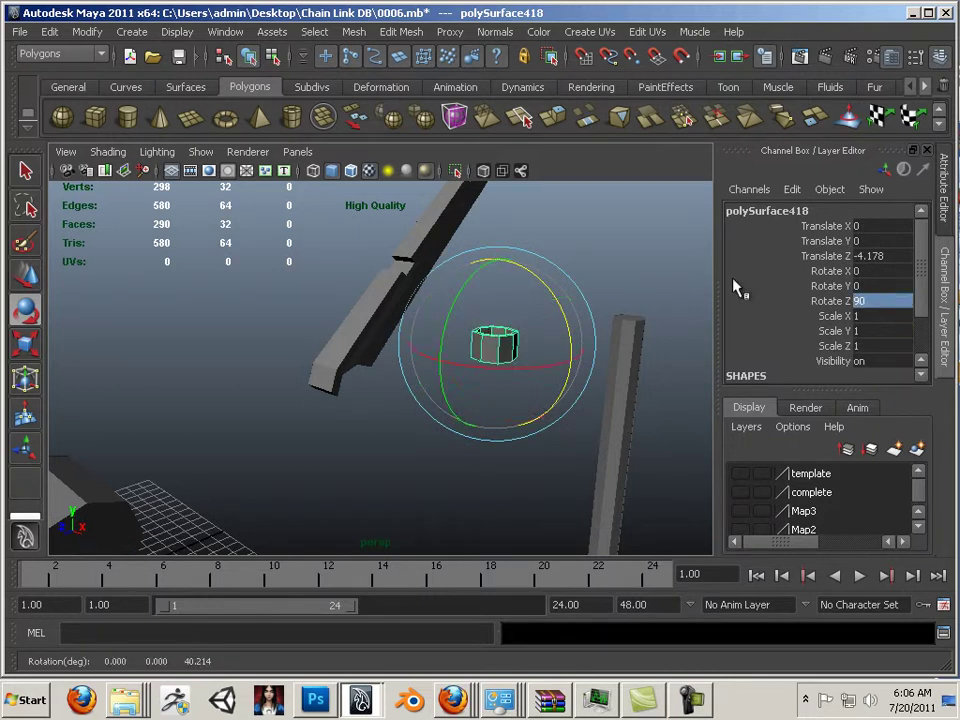
Select the upright rail standing on the grid.
left_click_drag(560, 400, 253, 317, "alt")
left_click(345, 292)
middle_click_drag(253, 317, 354, 364, "alt")
key("e")
left_click(363, 362)
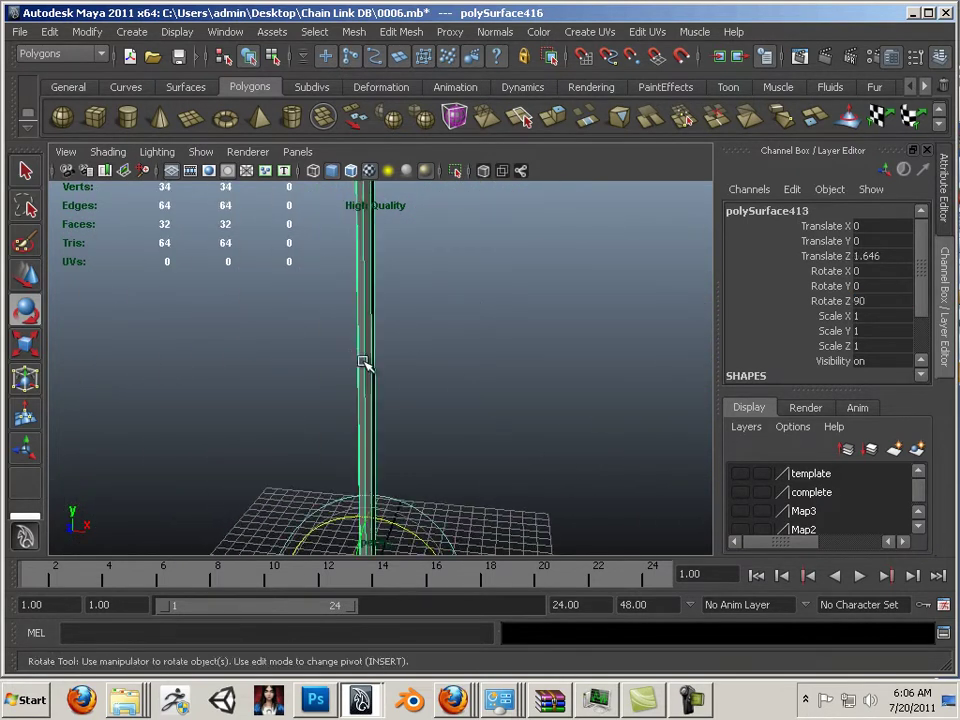
right_click_drag(424, 404, 351, 403, "alt")
middle_click_drag(351, 403, 336, 370, "alt")
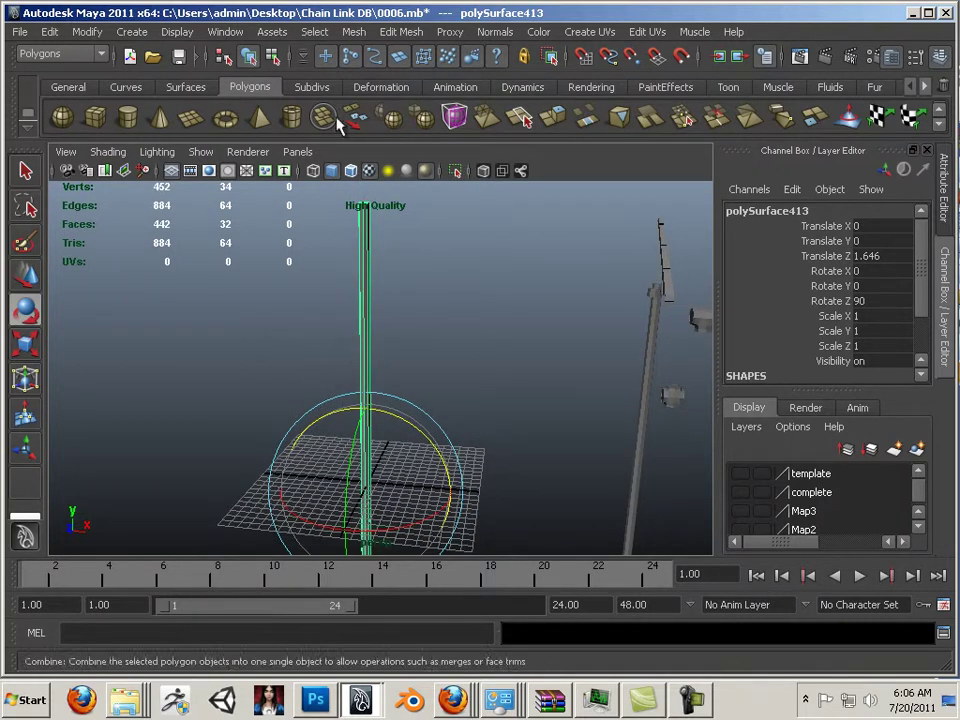
Open the Hypershade, widen its window and display the scene's textures.
left_click(225, 32)
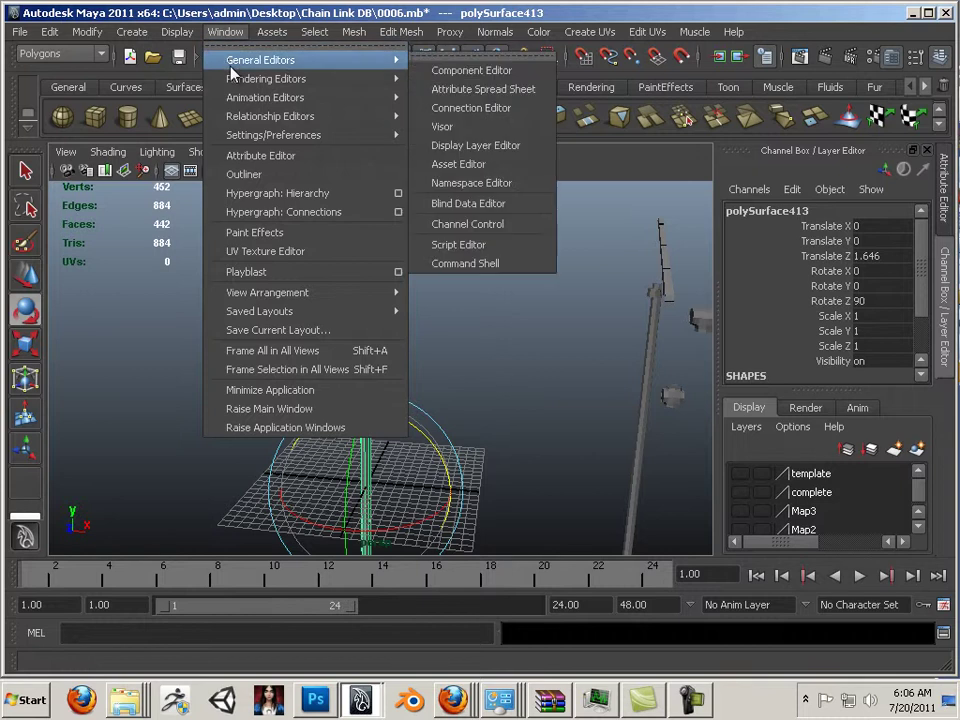
mouse_move(290, 78)
left_click(499, 128)
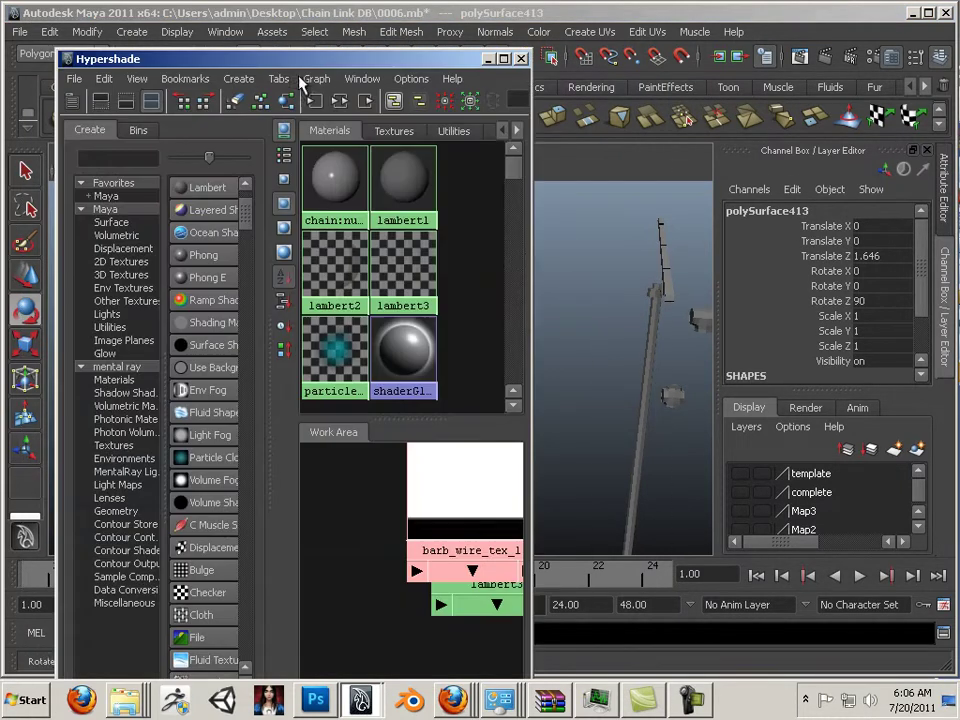
left_click_drag(531, 326, 850, 326)
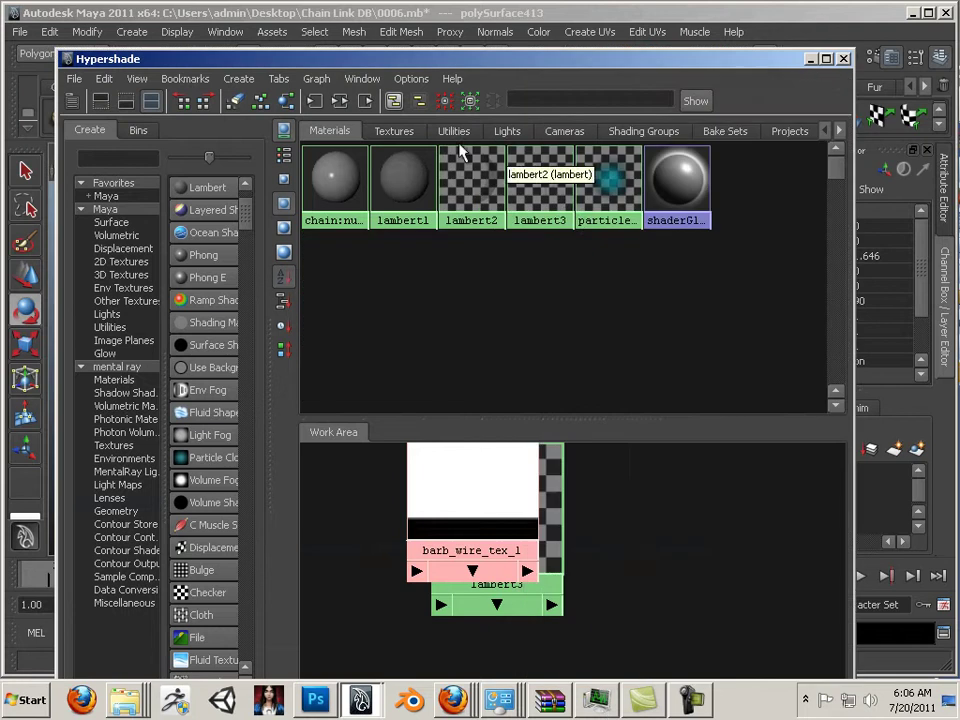
left_click(395, 138)
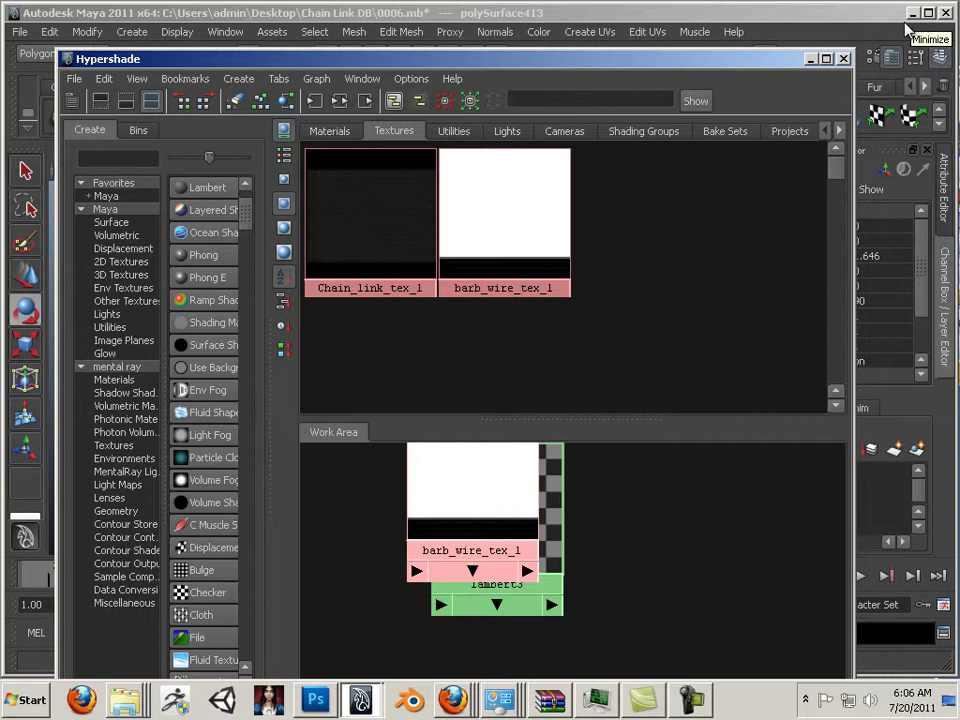
left_click(338, 486)
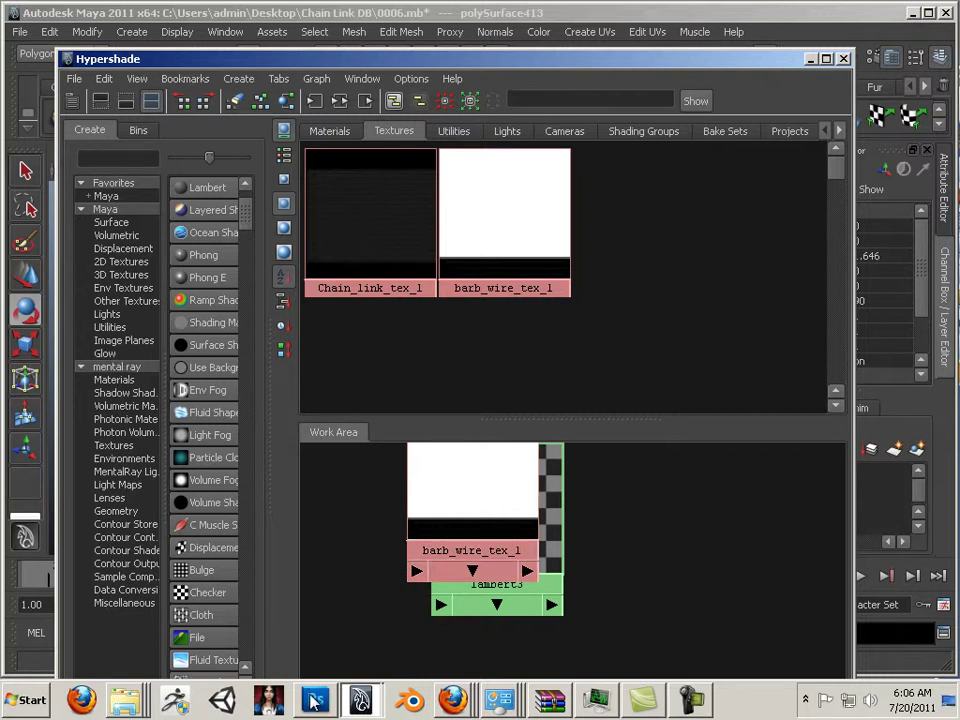
Switch to Photoshop and create a new white RGB document 1024 by 1024 pixels at 72 pixels/inch.
mouse_move(322, 705)
left_click(311, 668)
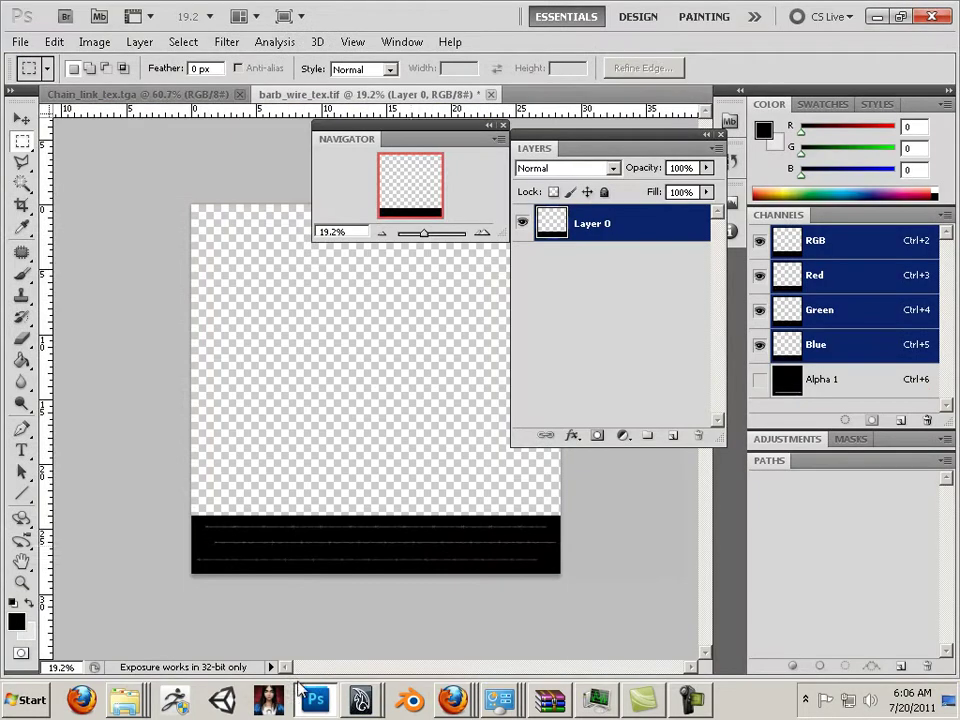
left_click(25, 42)
left_click(32, 59)
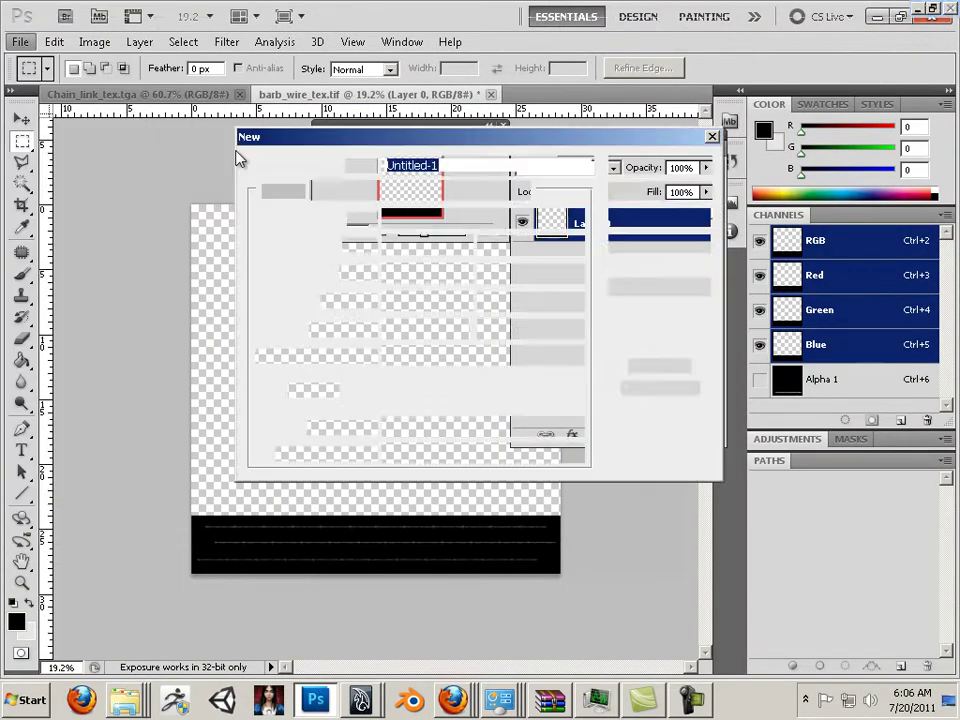
double_click(425, 249)
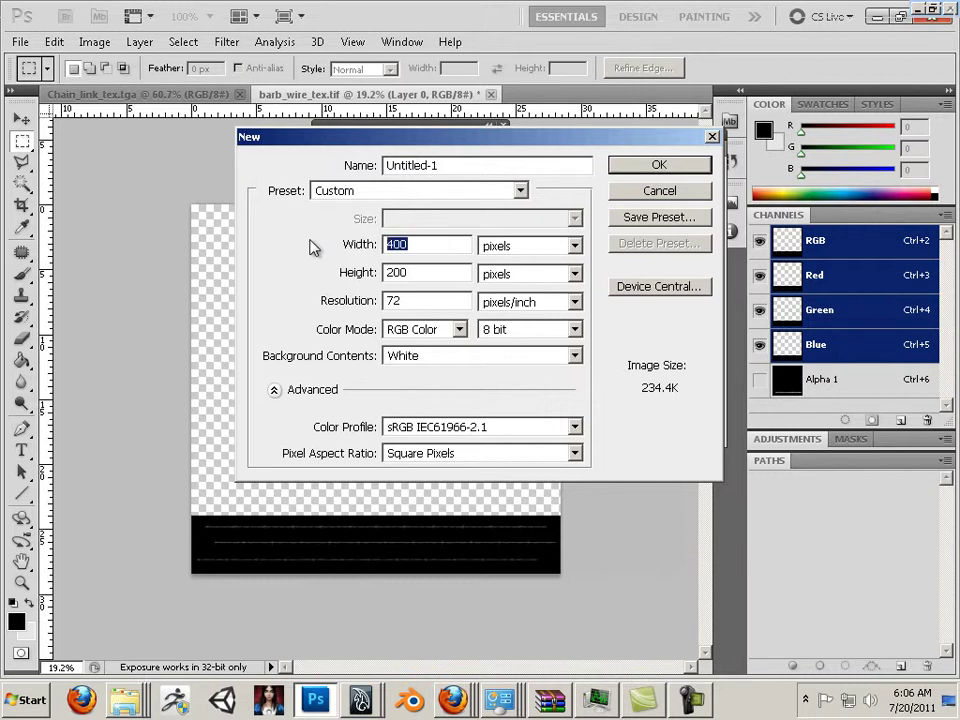
type("10")
type("1024")
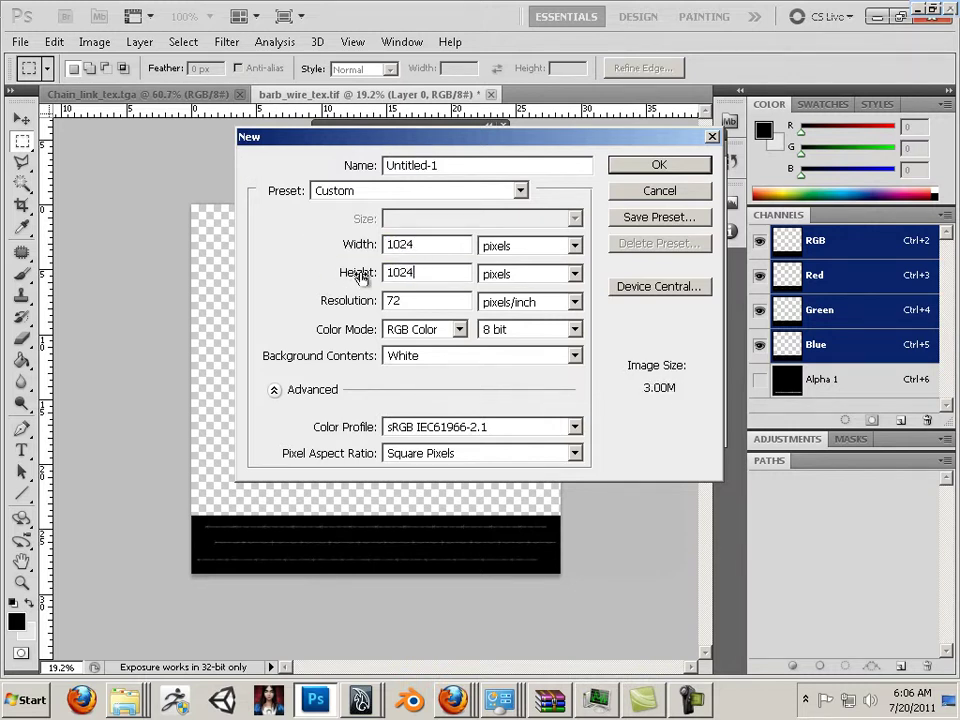
left_click(628, 170)
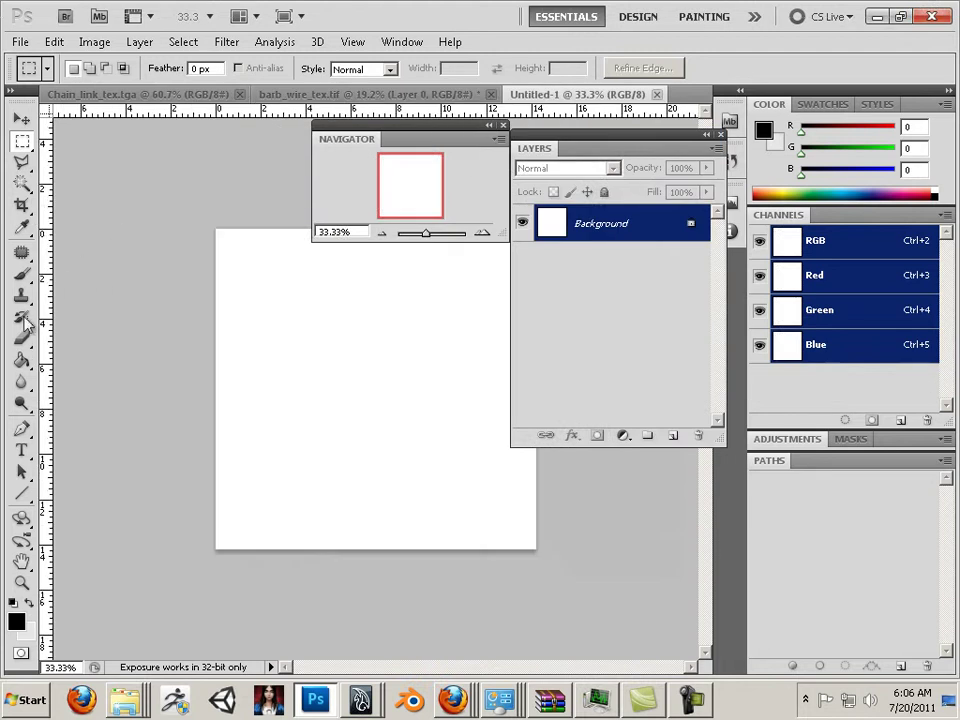
Fill the blank canvas with the grey checker pattern using the Paint Bucket set to Pattern.
left_click(21, 360)
left_click(130, 69)
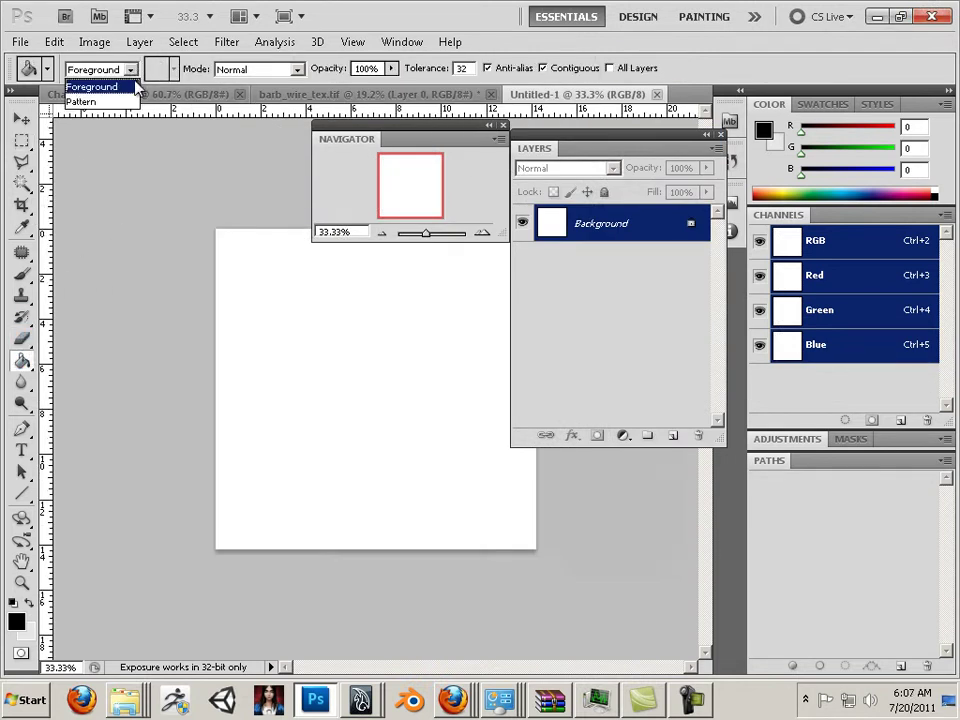
left_click(118, 101)
left_click(236, 343)
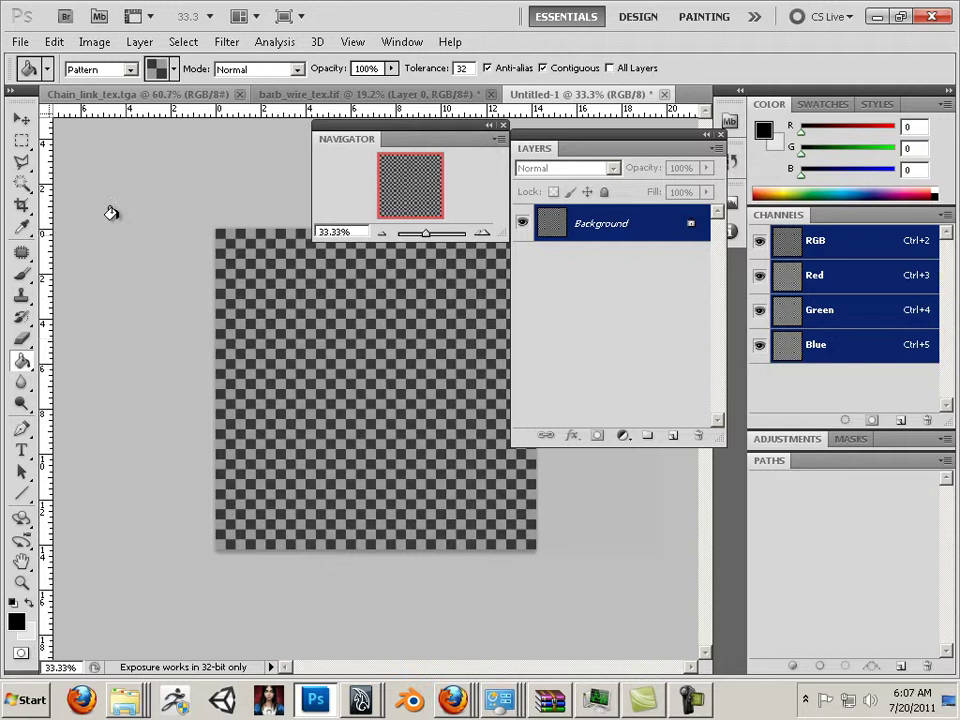
Save the checker image as Uvs.tga in the Chain Link DB folder, in Targa format at 24 bits/pixel.
left_click(20, 42)
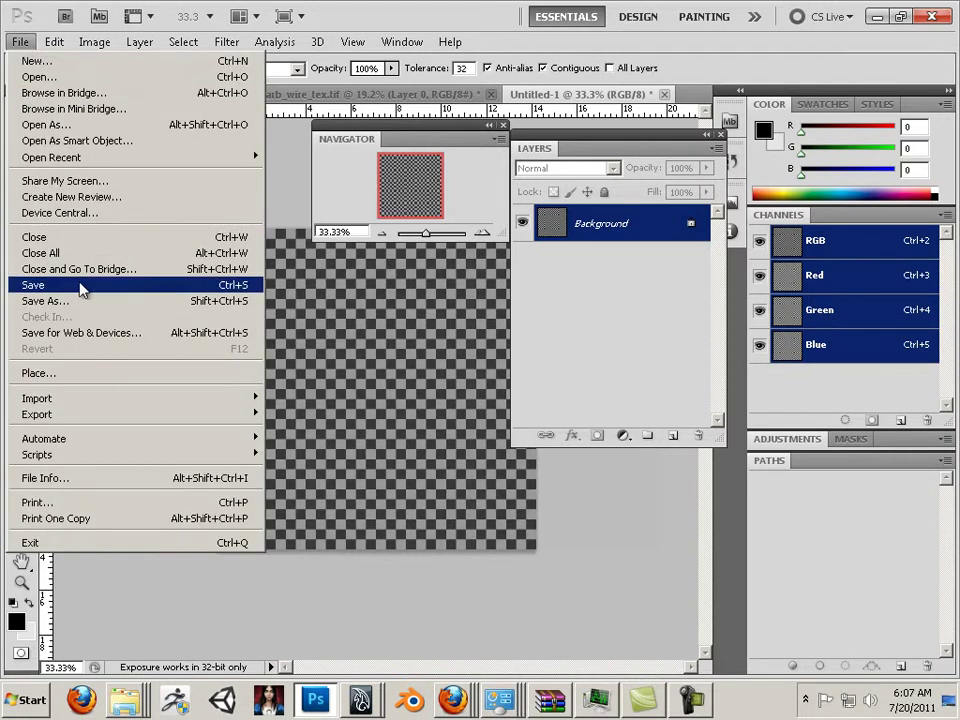
left_click(46, 300)
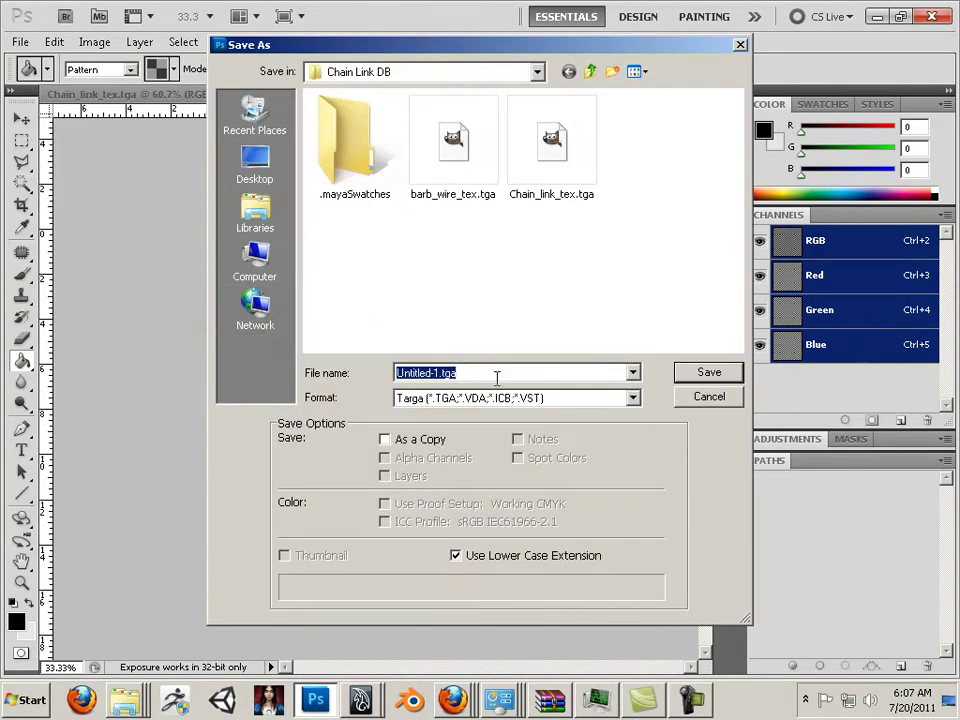
type("Uvs")
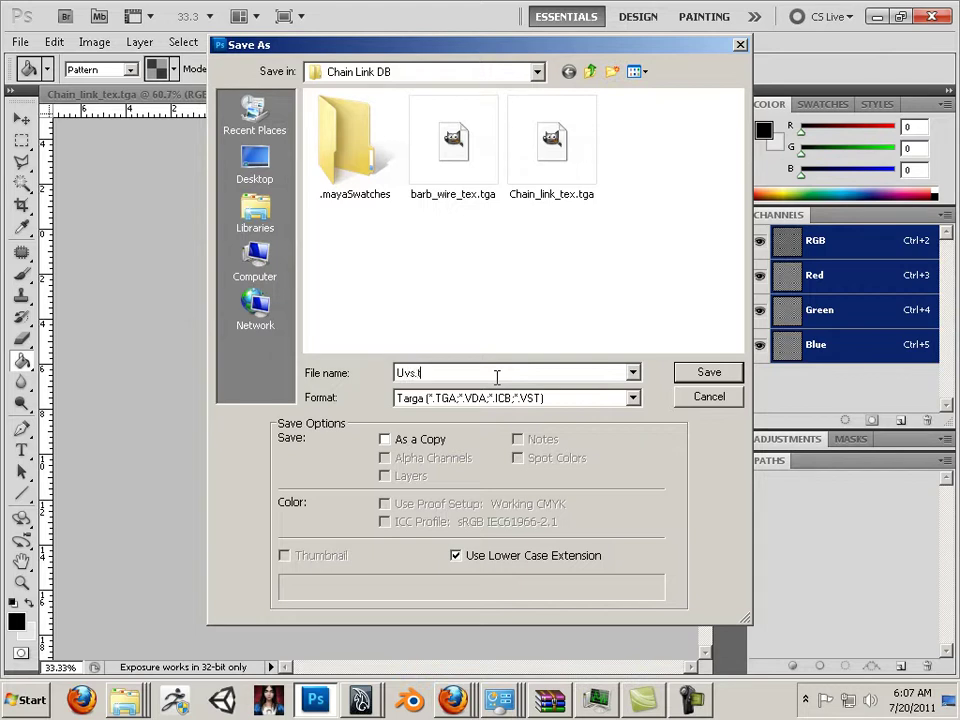
left_click(707, 372)
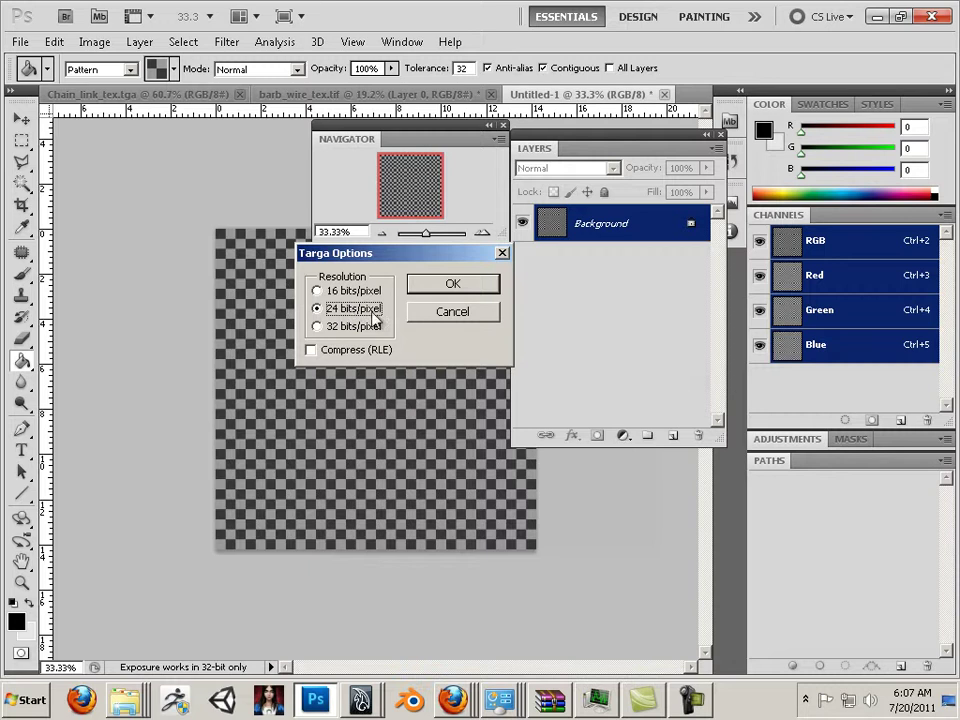
left_click(449, 285)
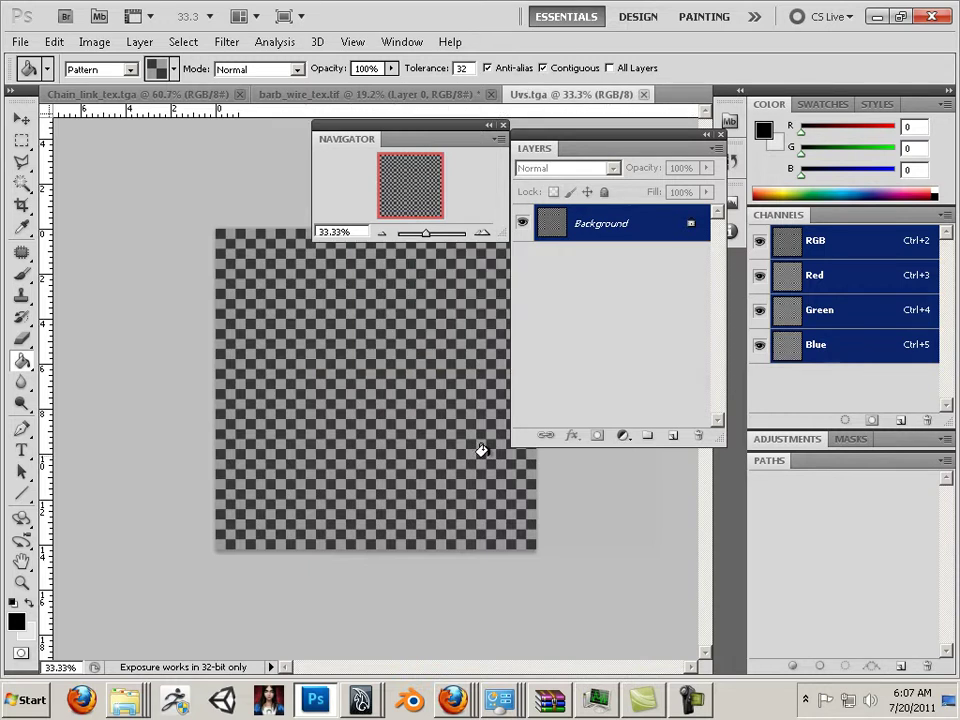
Switch back to Maya and import Uvs.tga from the file explorer into the Hypershade textures.
left_click(360, 700)
left_click(362, 658)
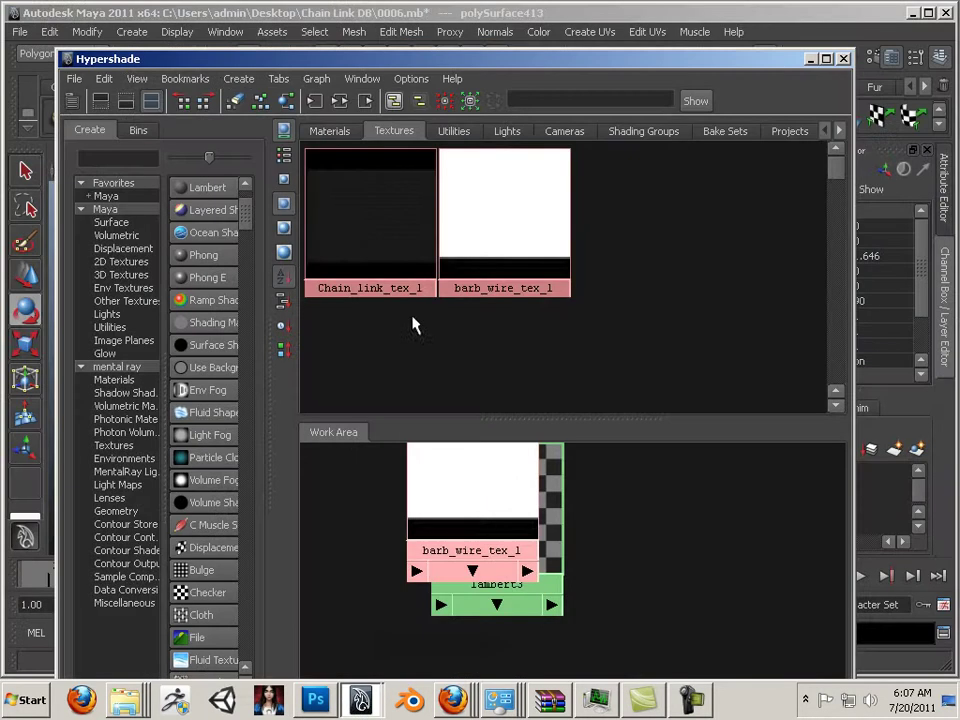
left_click(531, 240)
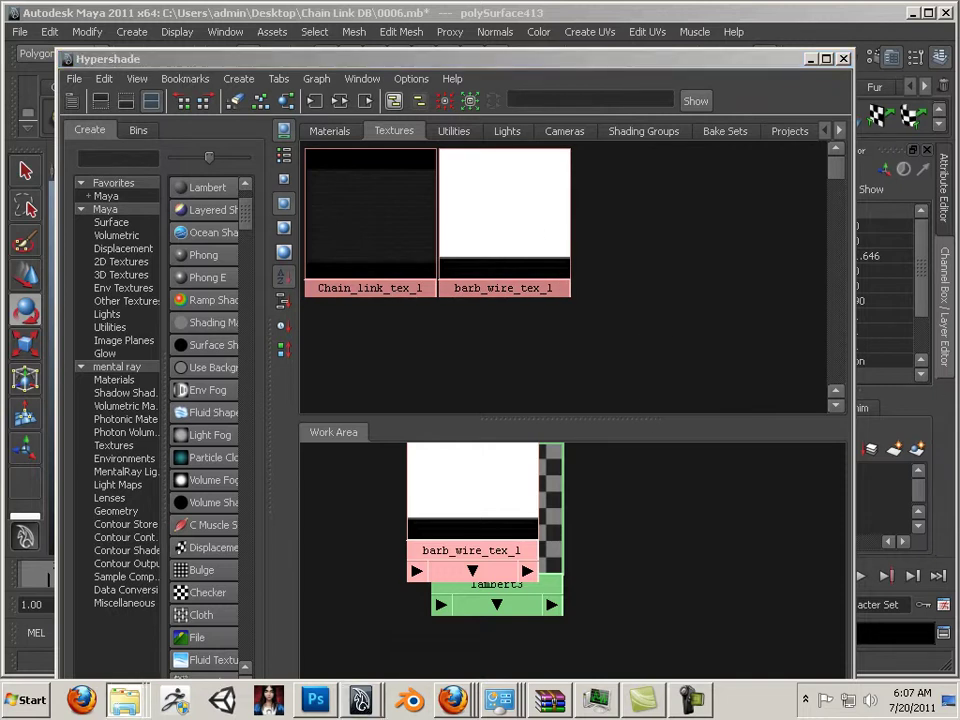
left_click_drag(694, 321, 474, 303)
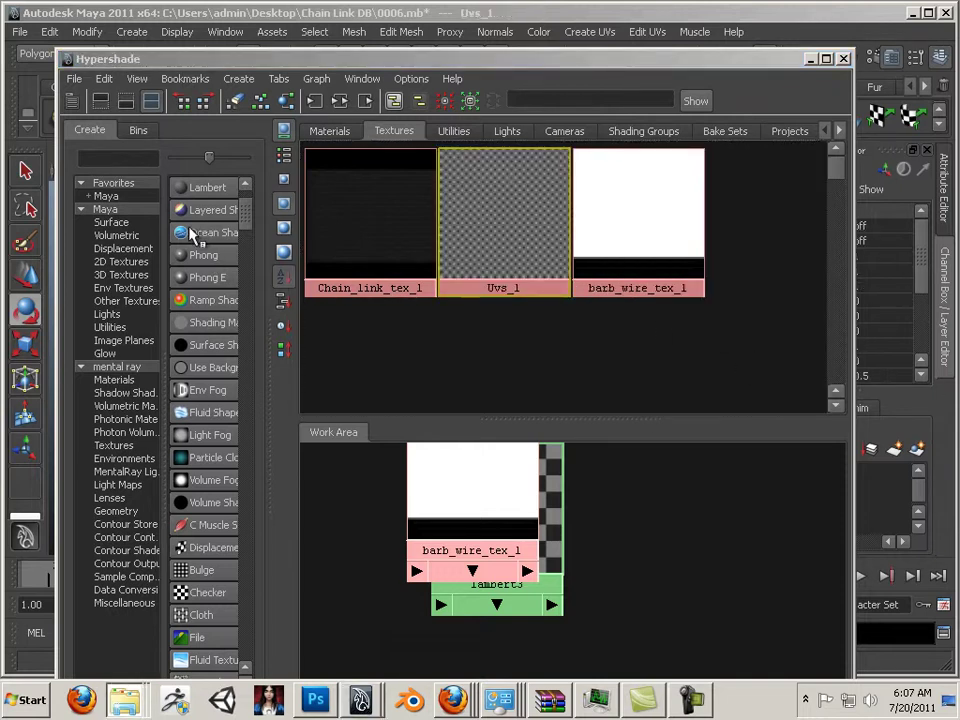
Create a Lambert material, connect the Uvs_1 texture to its default input, and spread the overlapping nodes apart in the Work Area.
left_click(200, 190)
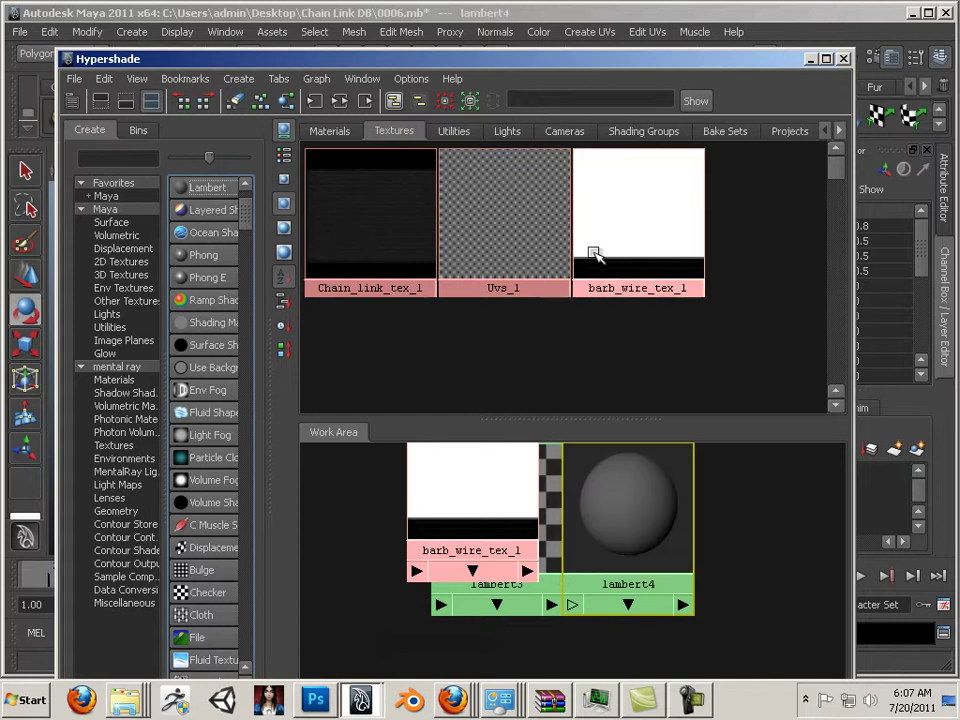
middle_click_drag(500, 215, 632, 518)
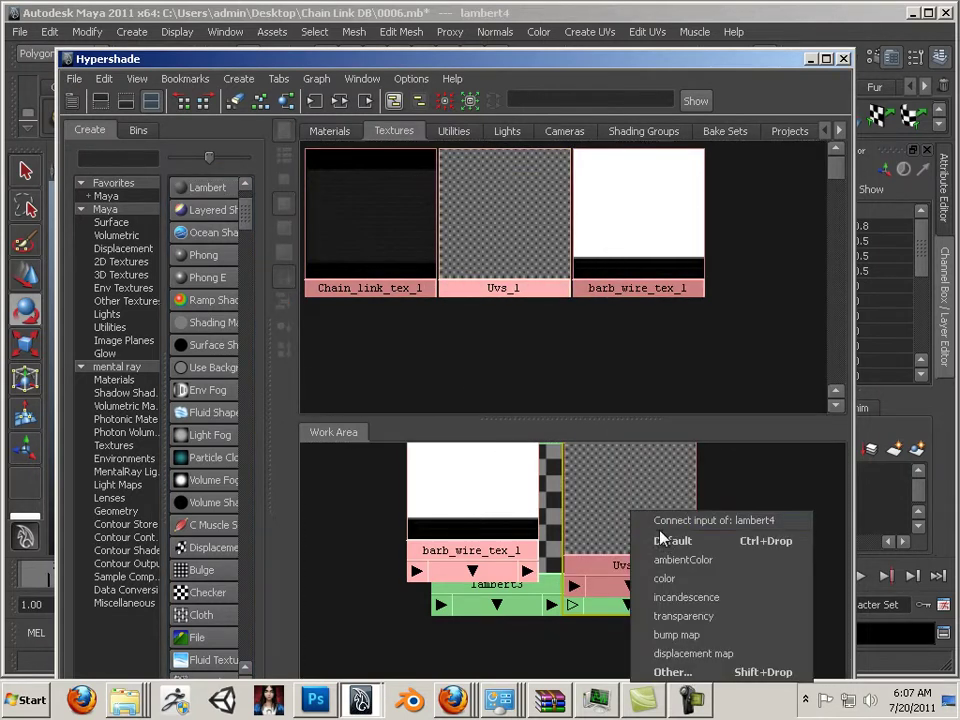
left_click(668, 540)
left_click_drag(598, 508, 677, 561)
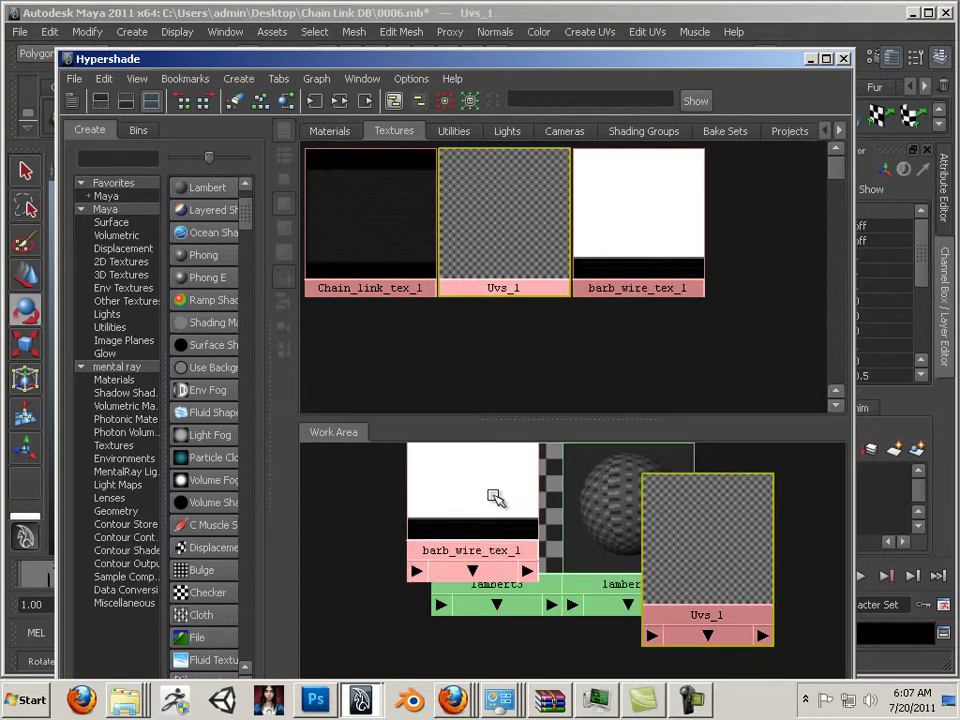
left_click_drag(496, 498, 388, 538)
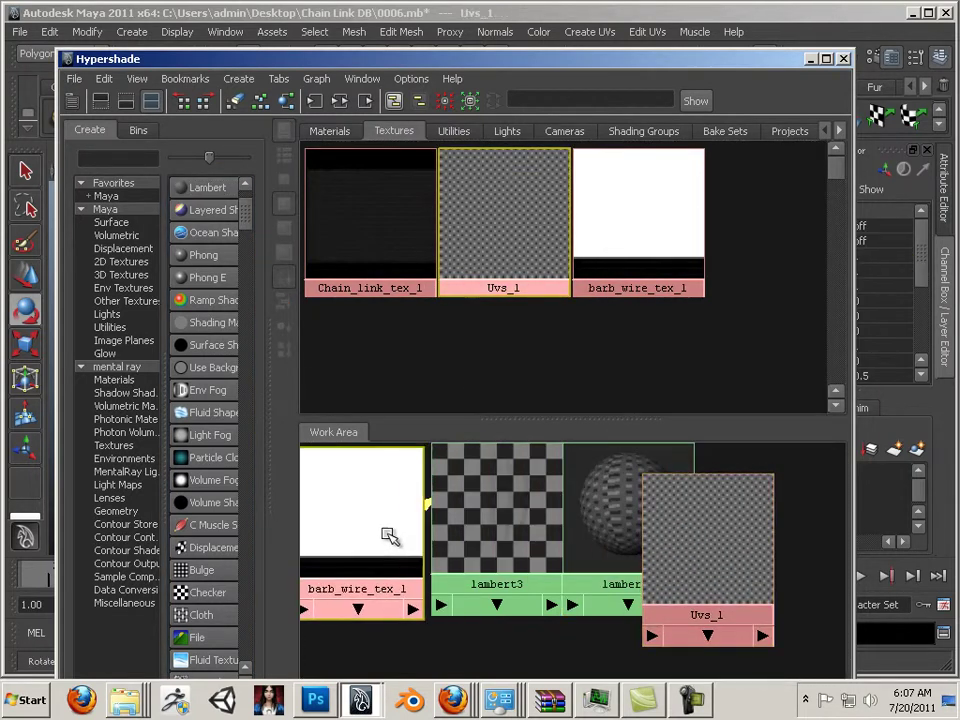
Display the scene's materials and rename lambert2 to Chain_link.
left_click(342, 132)
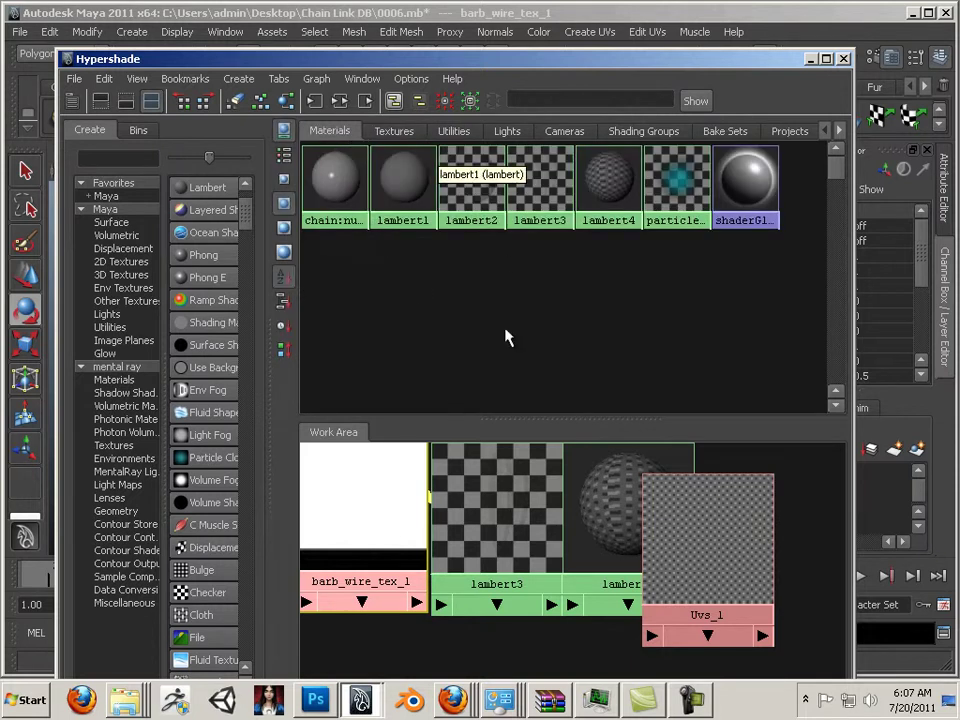
left_click(467, 195)
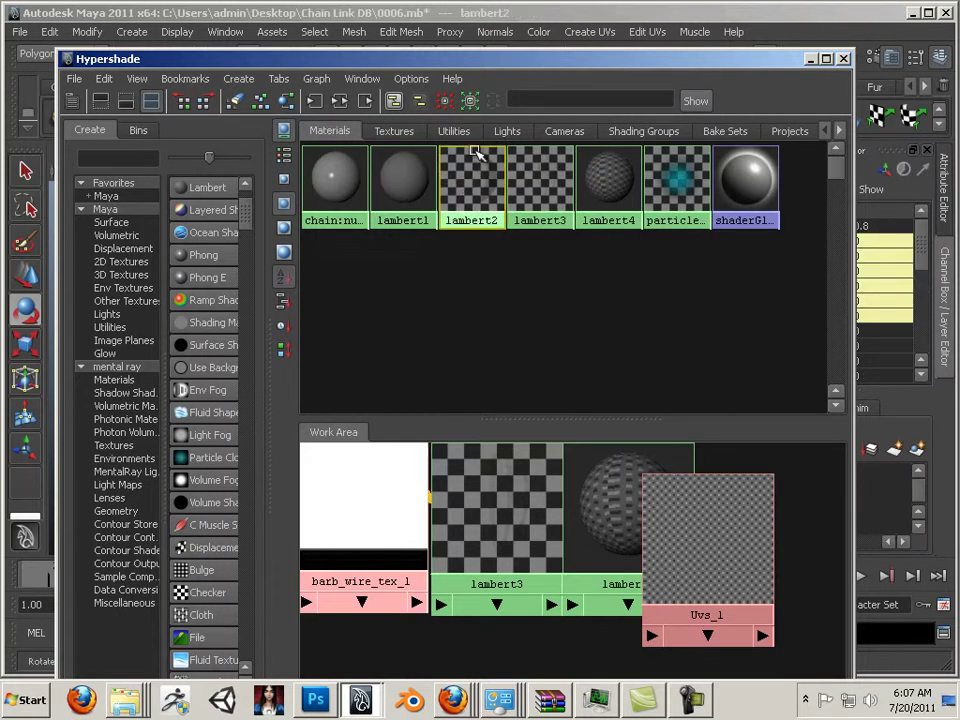
left_click_drag(514, 60, 316, 83)
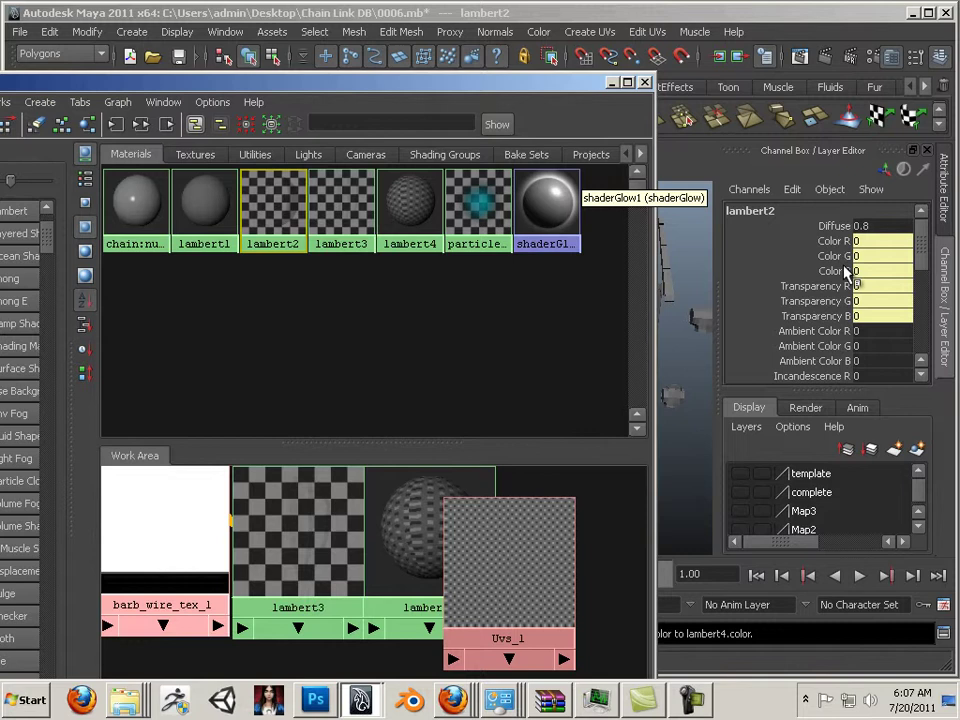
left_click(776, 212)
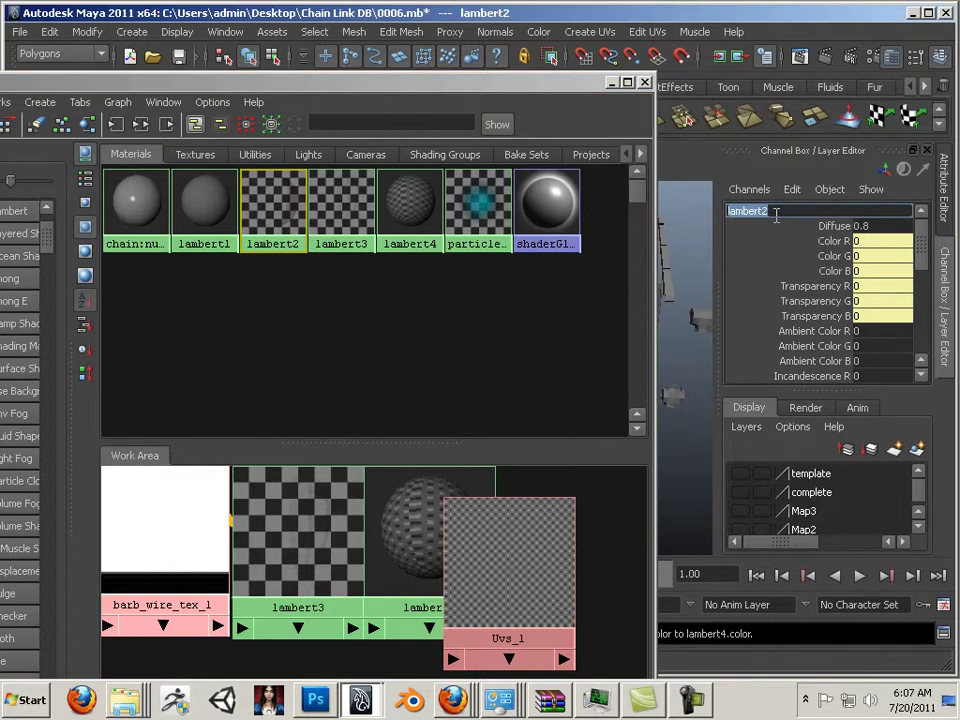
type("Chain_link")
key("Return")
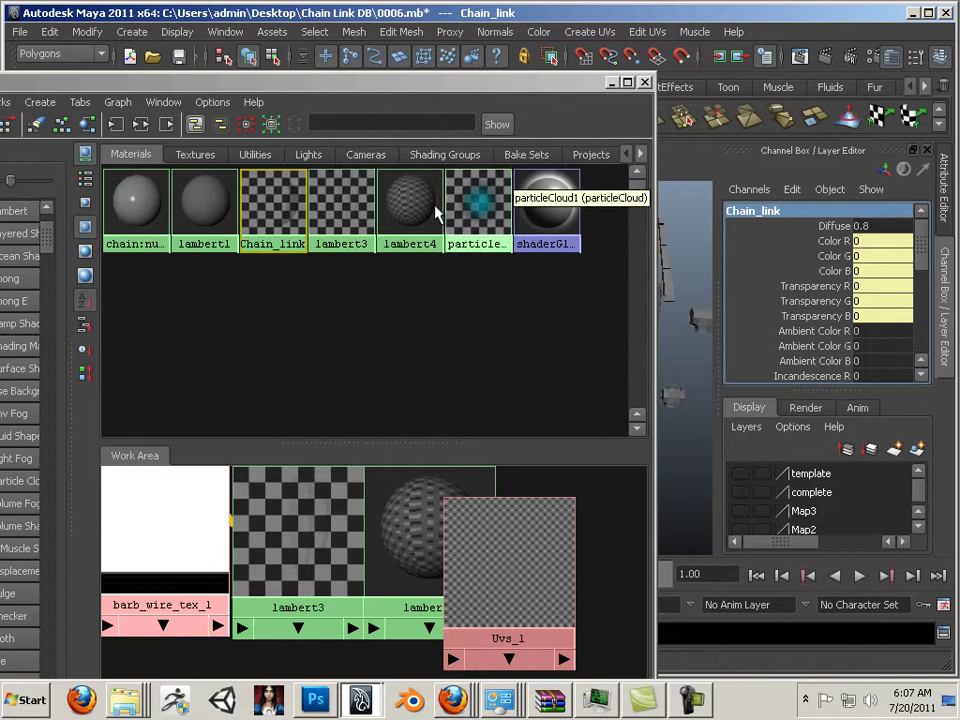
Rename the lambert3 material to Barb_wire.
left_click(337, 218)
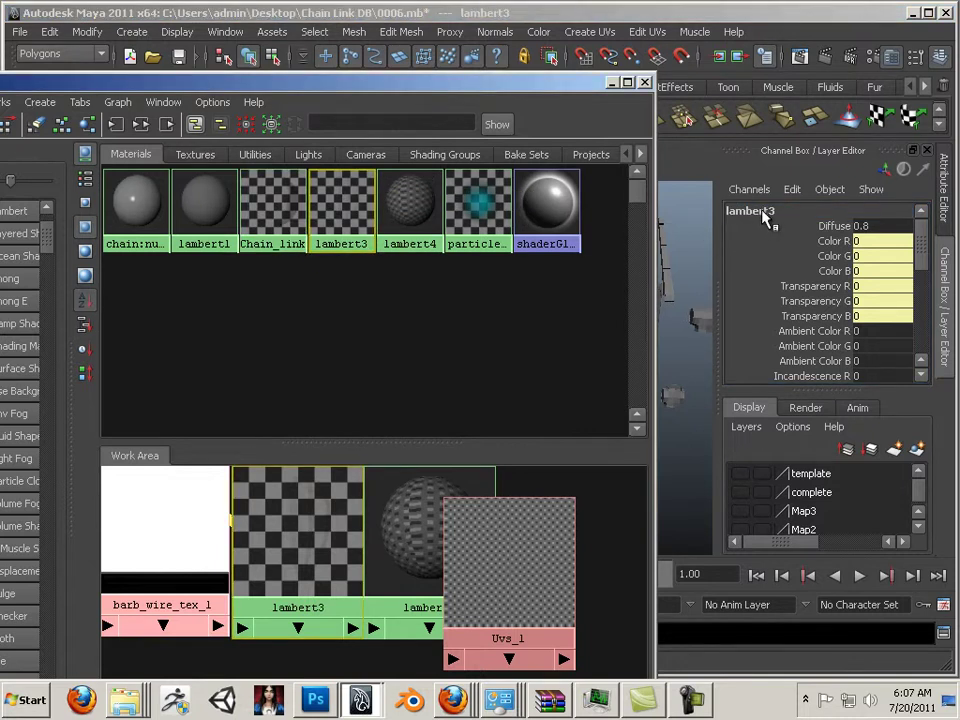
double_click(766, 215)
type("Barb_wi")
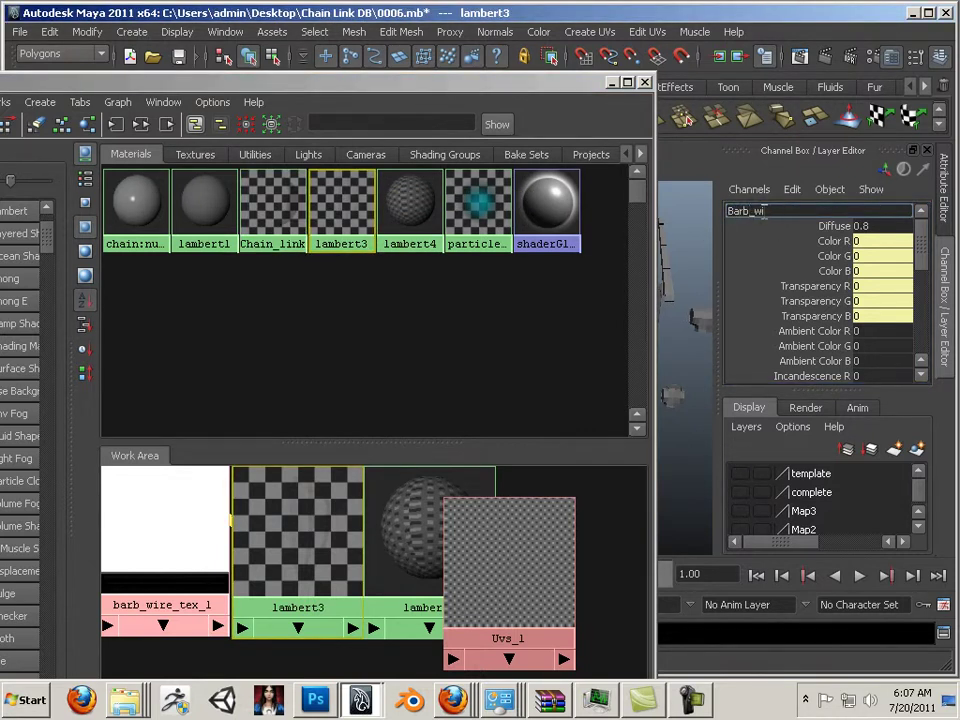
type("re")
key("Return")
Rename the lambert4 material to Uvs and close the Hypershade.
left_click(410, 205)
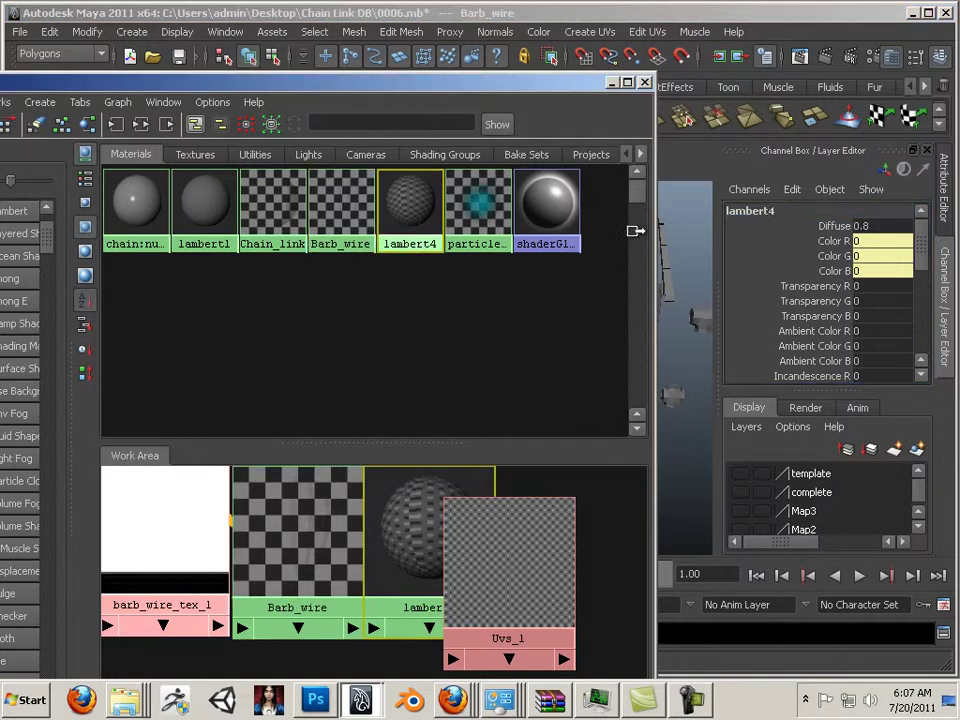
double_click(766, 212)
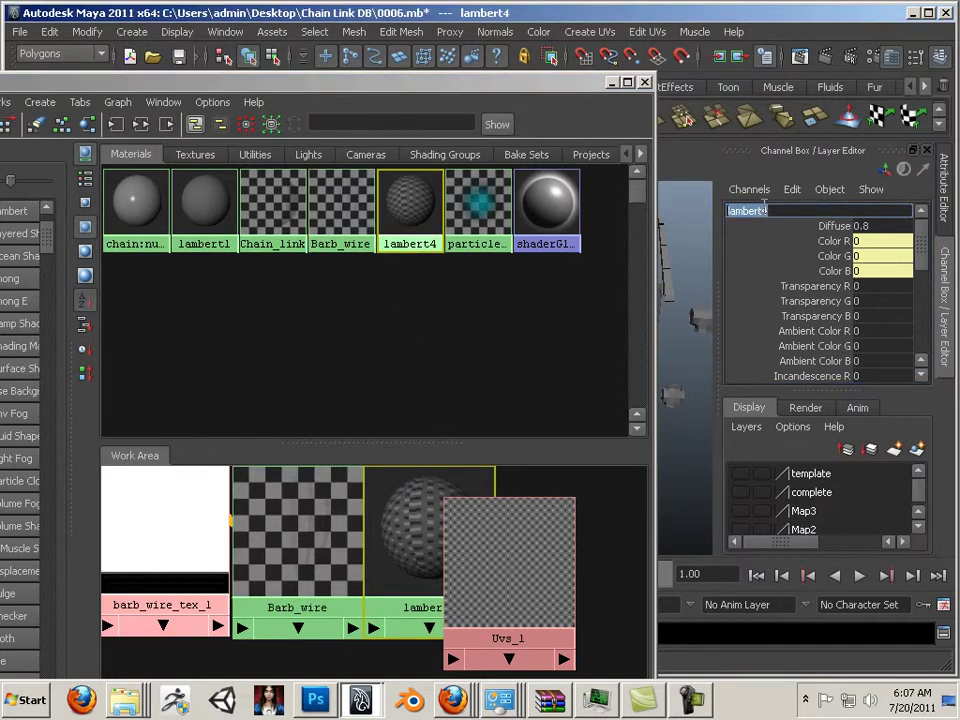
type("Uvs")
key("Return")
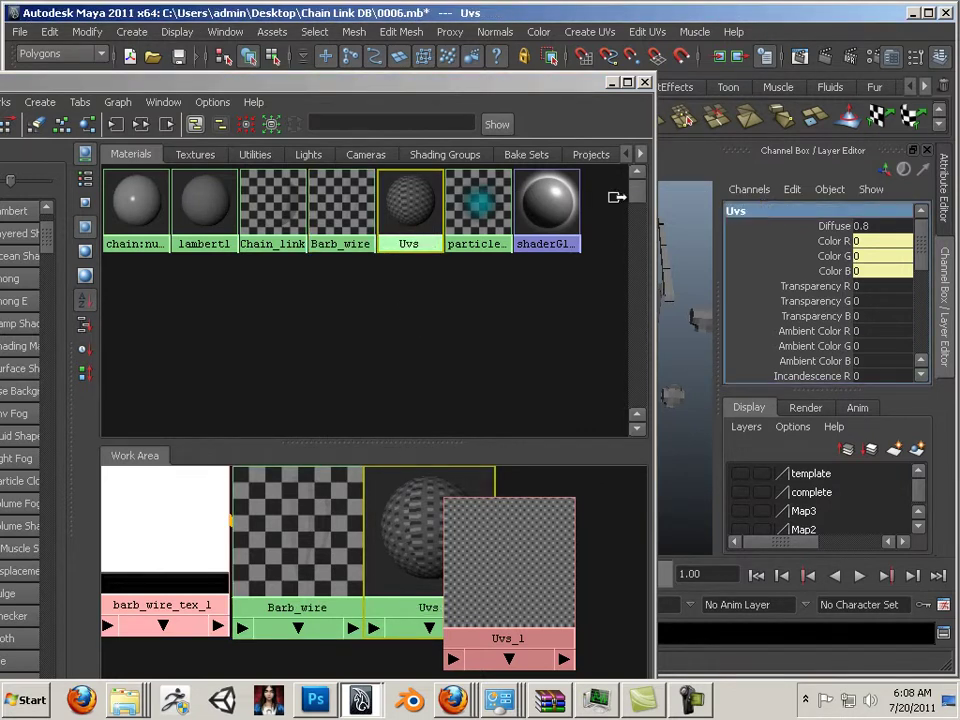
left_click(645, 83)
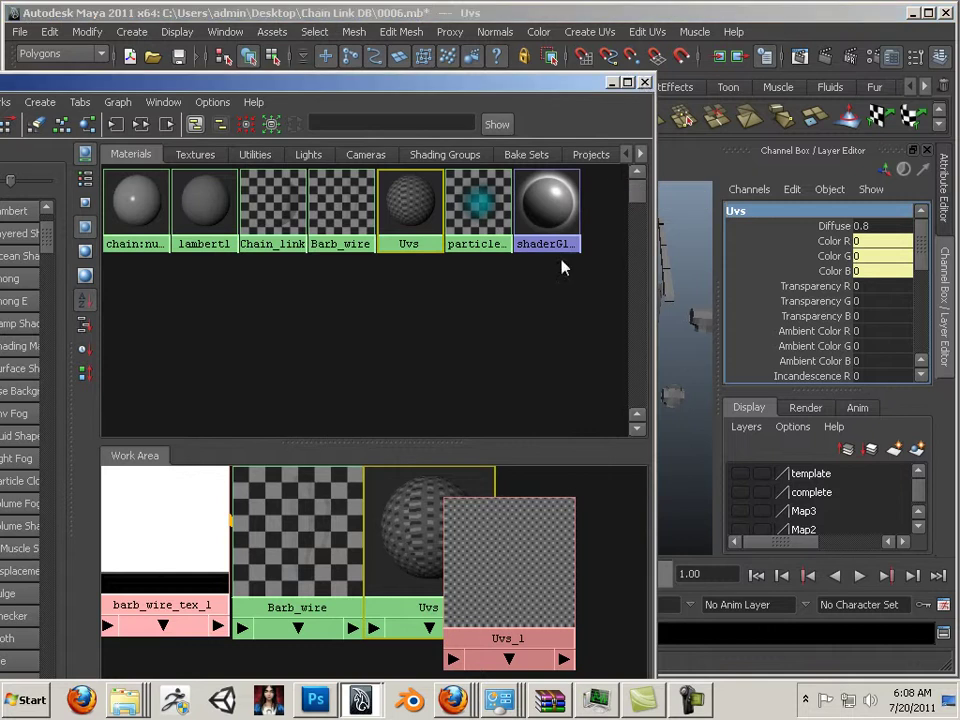
Select all the fence parts in the perspective view and assign them the existing Uvs material.
left_click(371, 375)
right_click_drag(347, 358, 325, 358, "alt")
middle_click_drag(377, 361, 358, 344, "alt")
left_click_drag(310, 257, 622, 397)
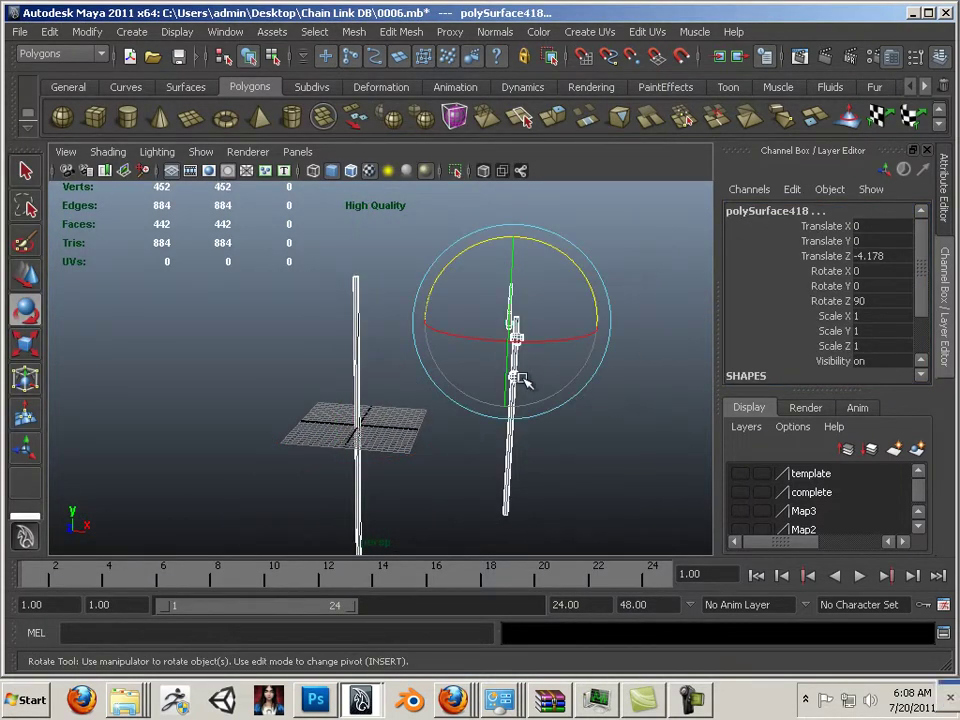
right_click_drag(522, 360, 643, 650)
left_click(591, 484)
left_click_drag(591, 484, 508, 467, "alt")
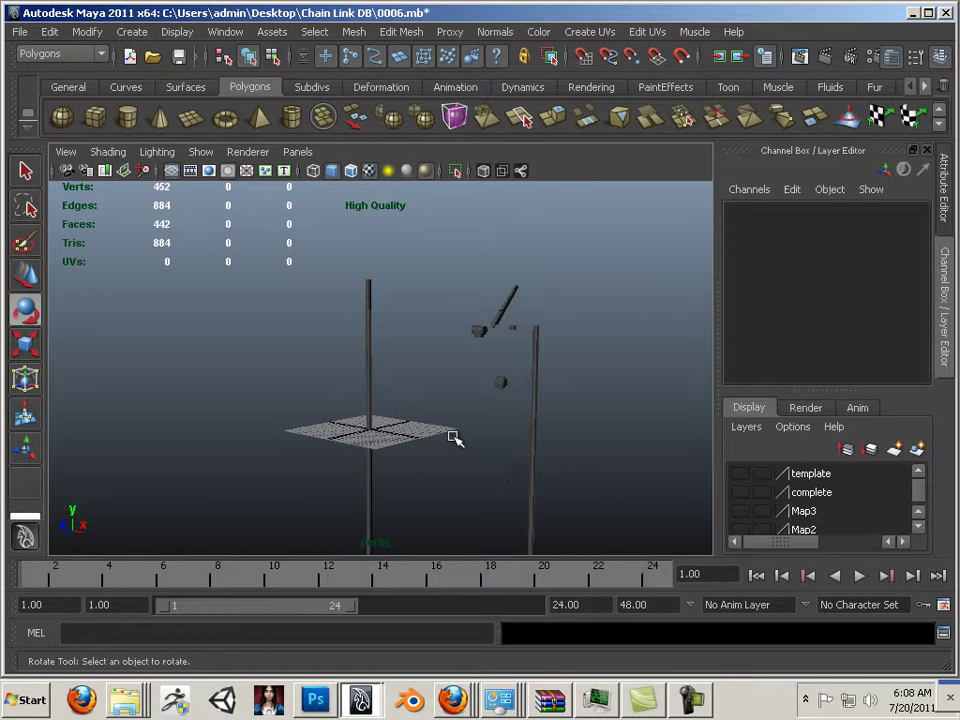
Assign the existing Uvs material to the tall vertical pole at the grid's centre and keep the pole selected.
left_click_drag(343, 332, 617, 429)
key("f")
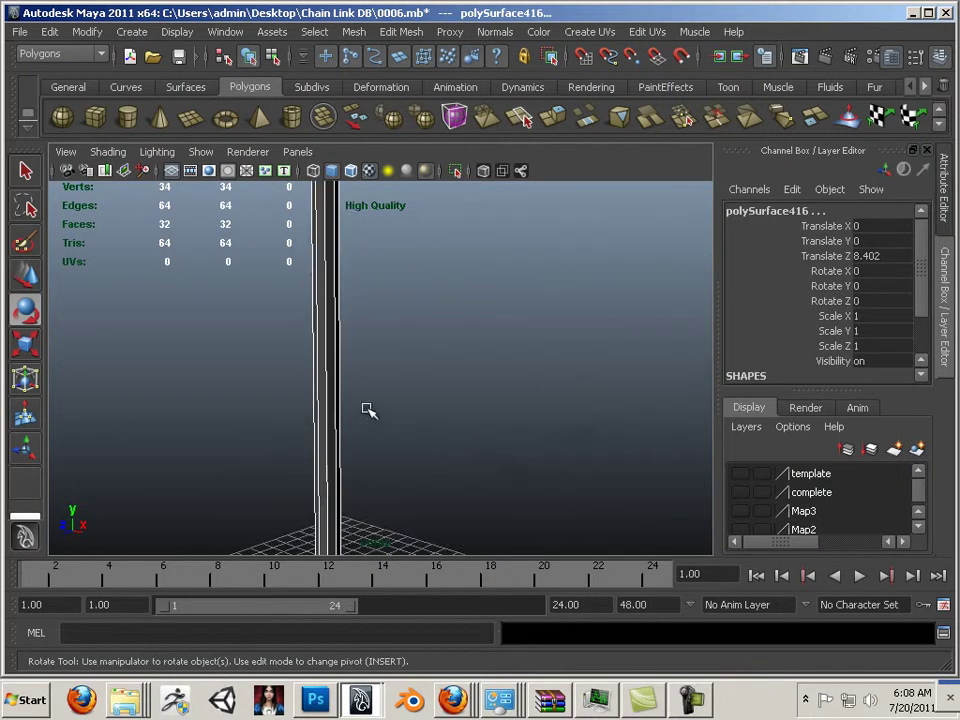
scroll(367, 410, "down", 2)
left_click(342, 358)
right_click_drag(336, 360, 444, 656)
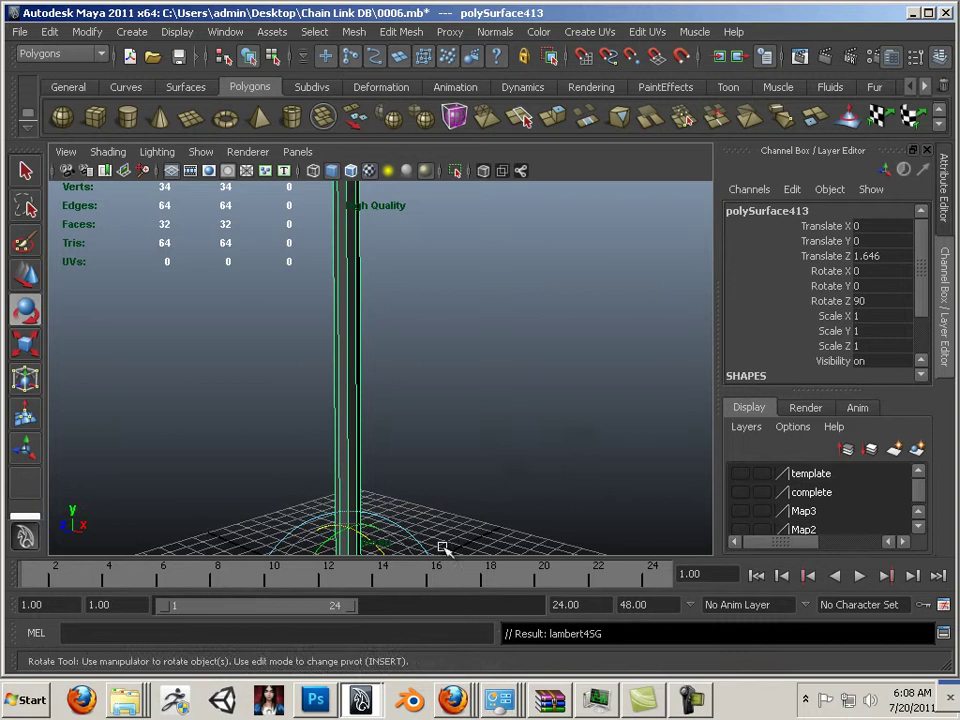
left_click(449, 500)
middle_click_drag(450, 497, 411, 407, "alt")
left_click(322, 414)
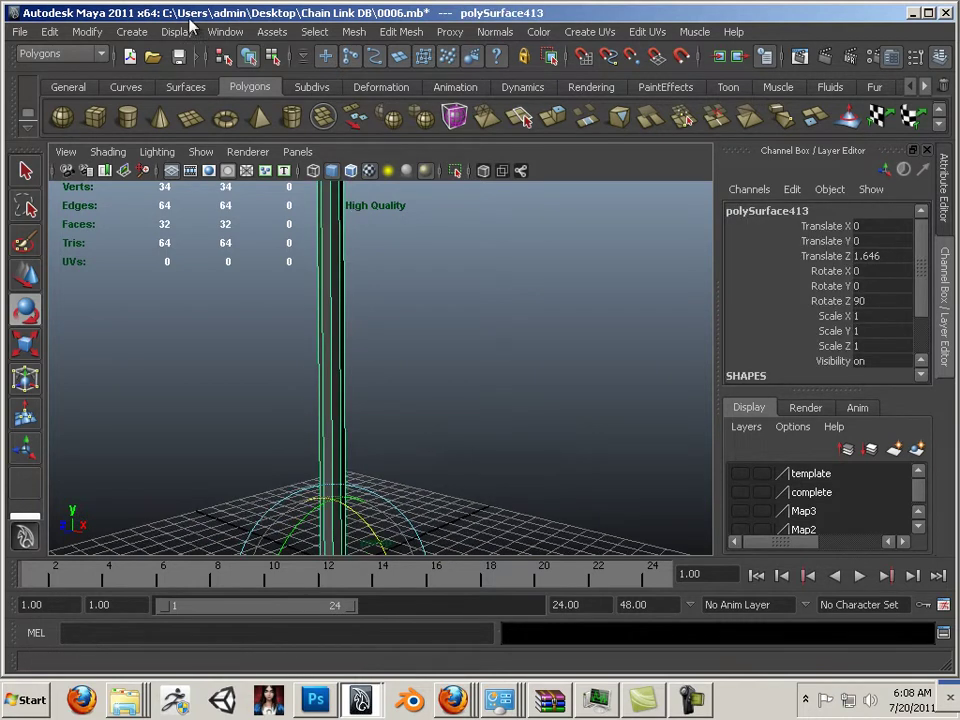
Open the UV Texture Editor and place its window so the selected pole stays visible in the viewport.
left_click(222, 32)
left_click(274, 249)
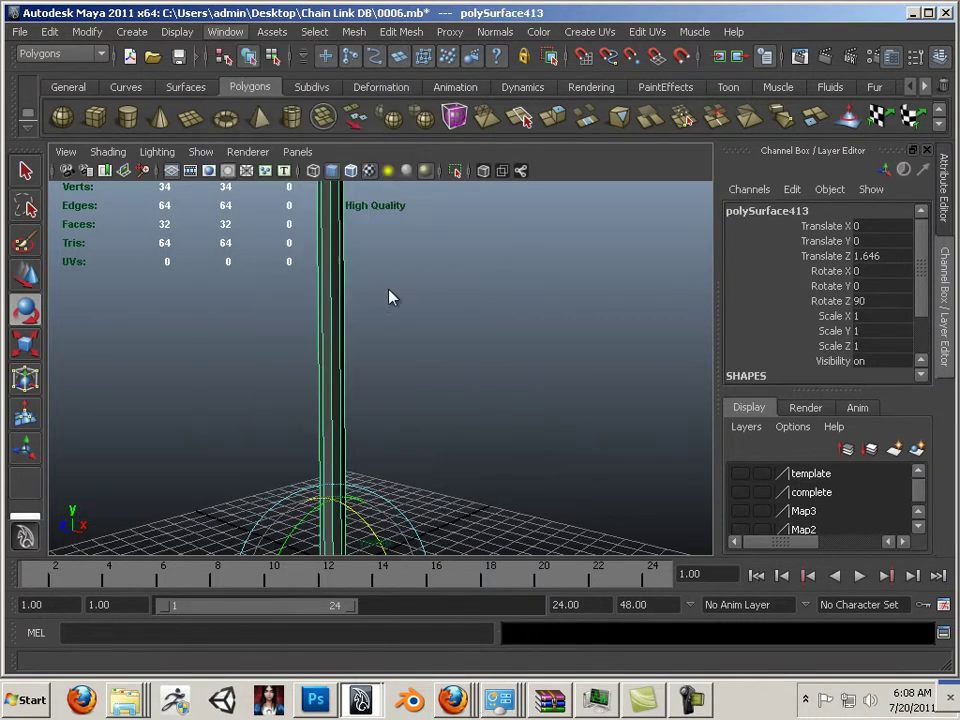
scroll(375, 375, "down", 2)
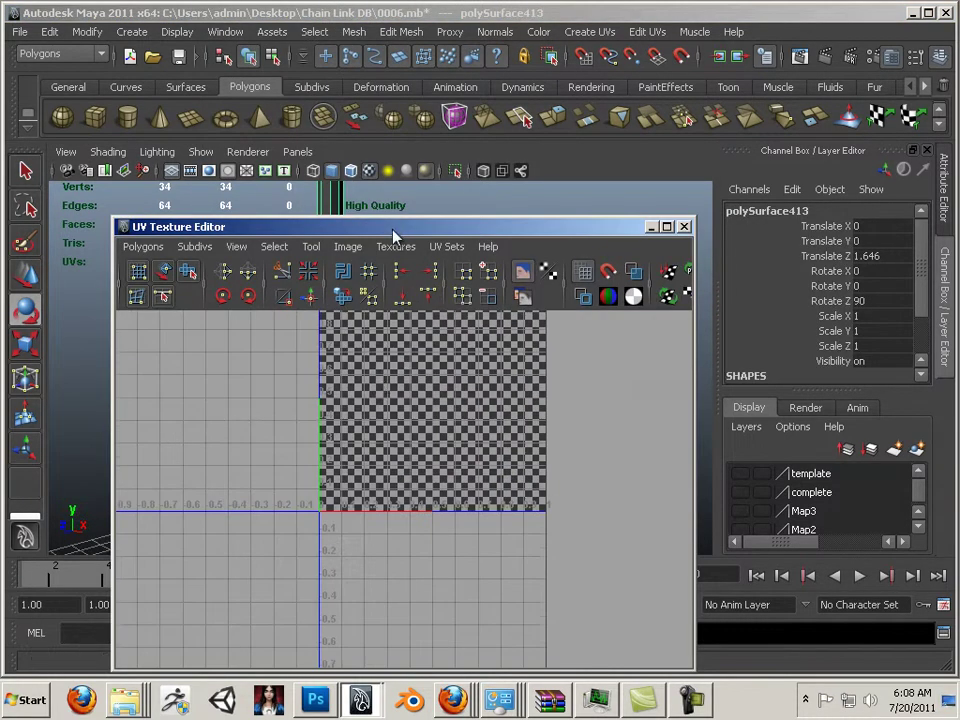
left_click_drag(250, 226, 430, 148)
scroll(535, 320, "down", 2)
left_click_drag(355, 148, 543, 205)
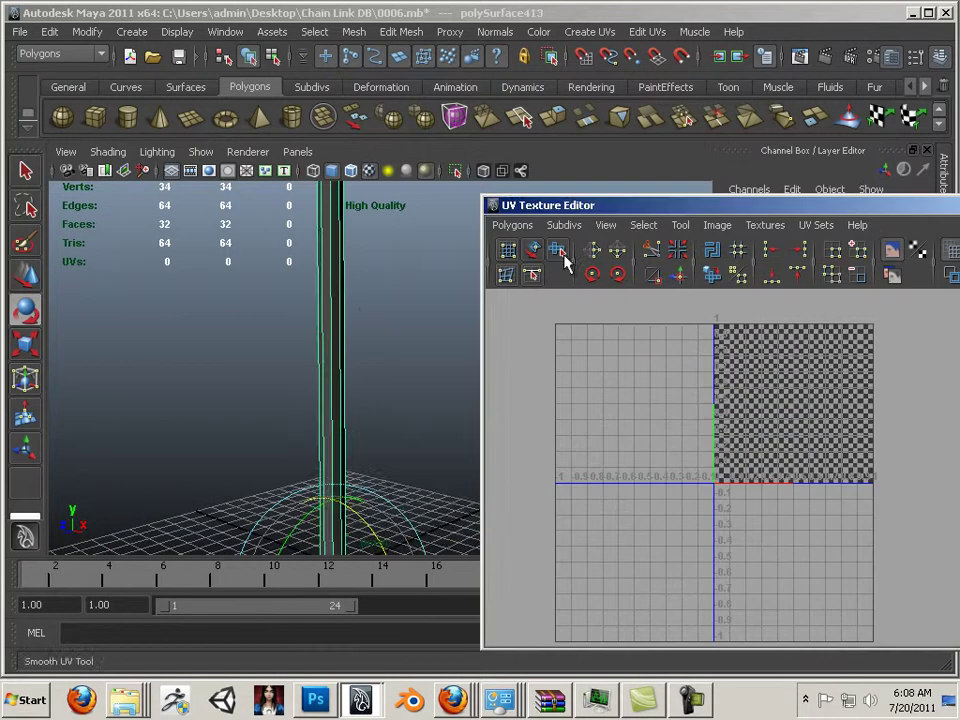
scroll(268, 311, "down", 6)
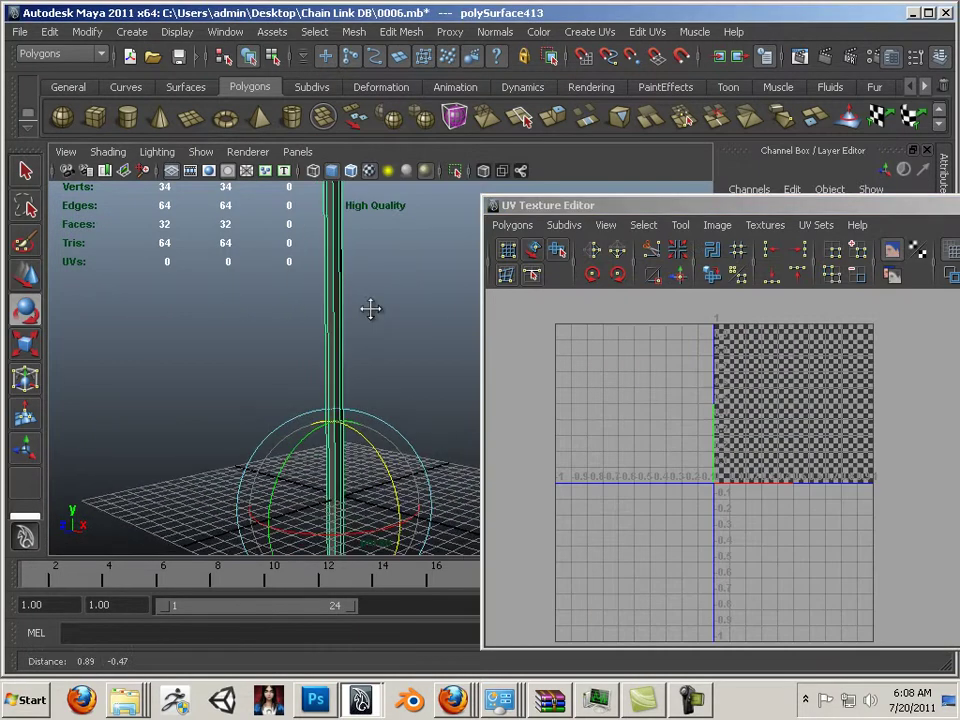
left_click_drag(268, 313, 308, 290, "alt")
right_click(307, 290)
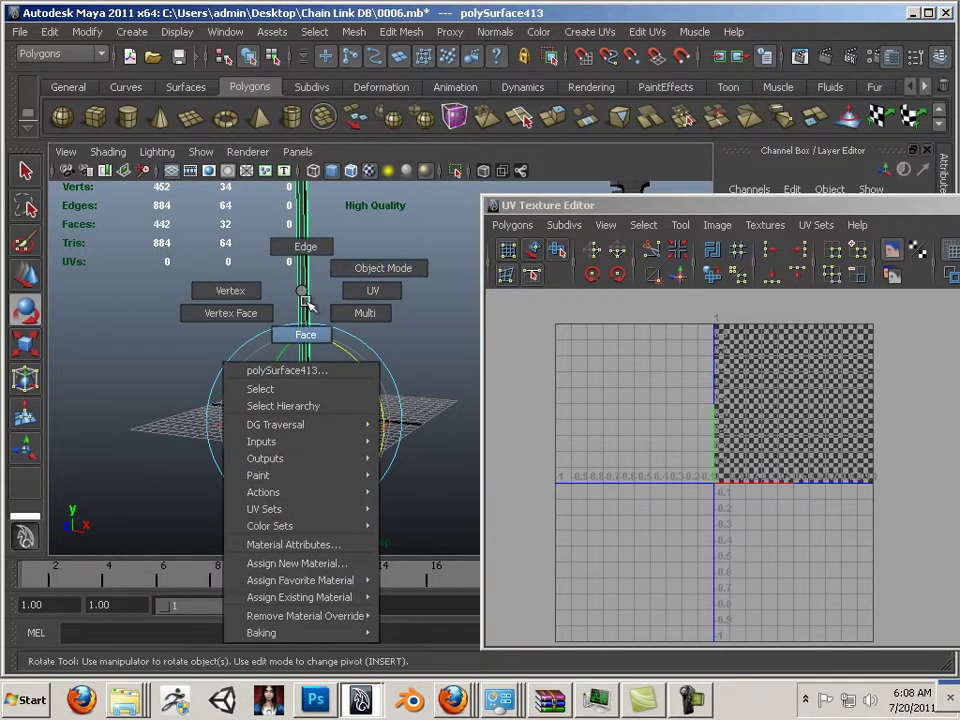
left_click(307, 304)
left_click_drag(358, 291, 167, 465)
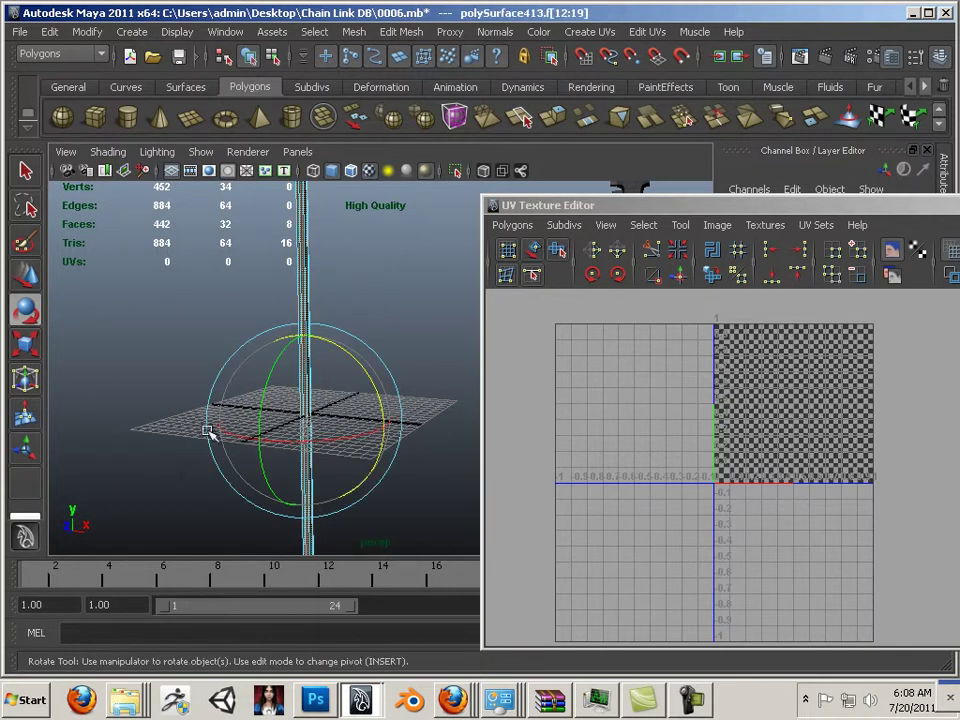
left_click(588, 34)
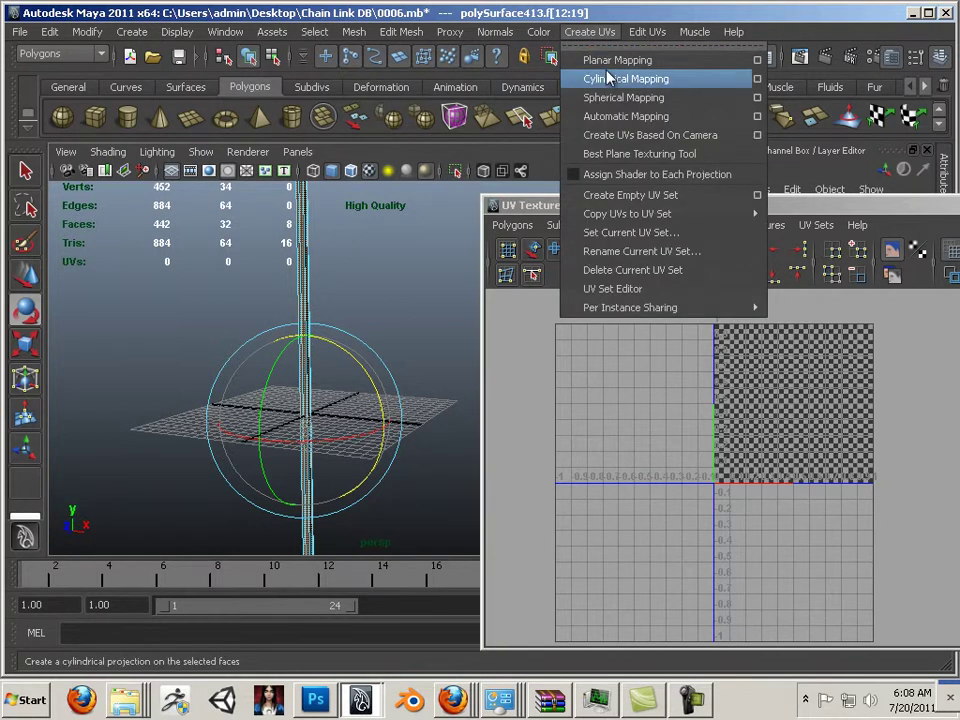
right_click(303, 255)
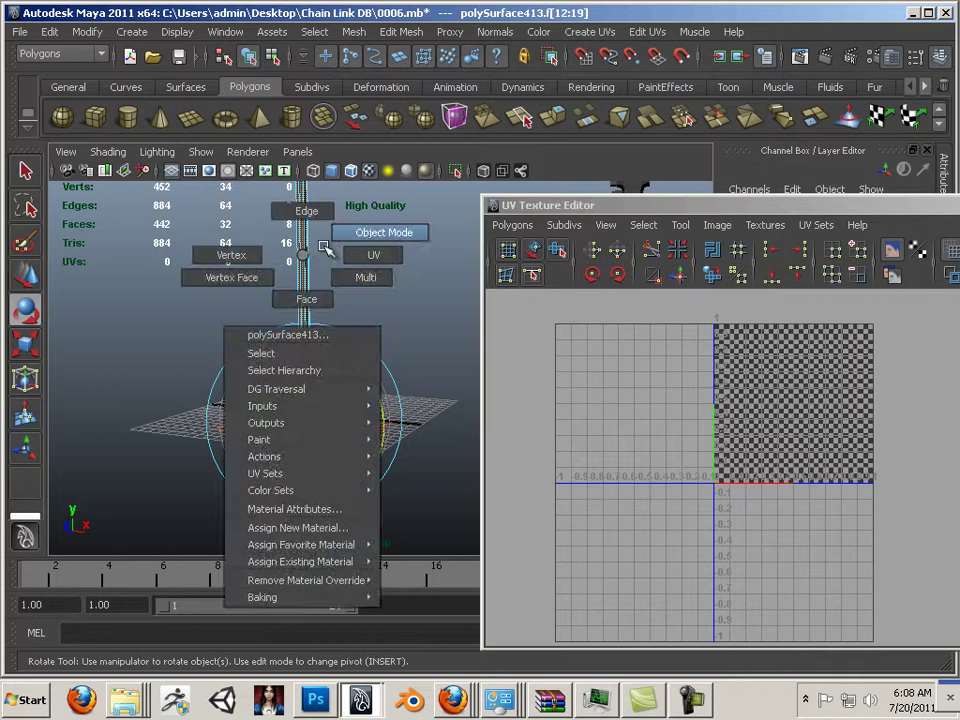
left_click(357, 238)
Apply Automatic Mapping to the whole tall pole and bring its UV shells into close view over the checker texture.
left_click_drag(357, 238, 244, 285)
left_click(588, 32)
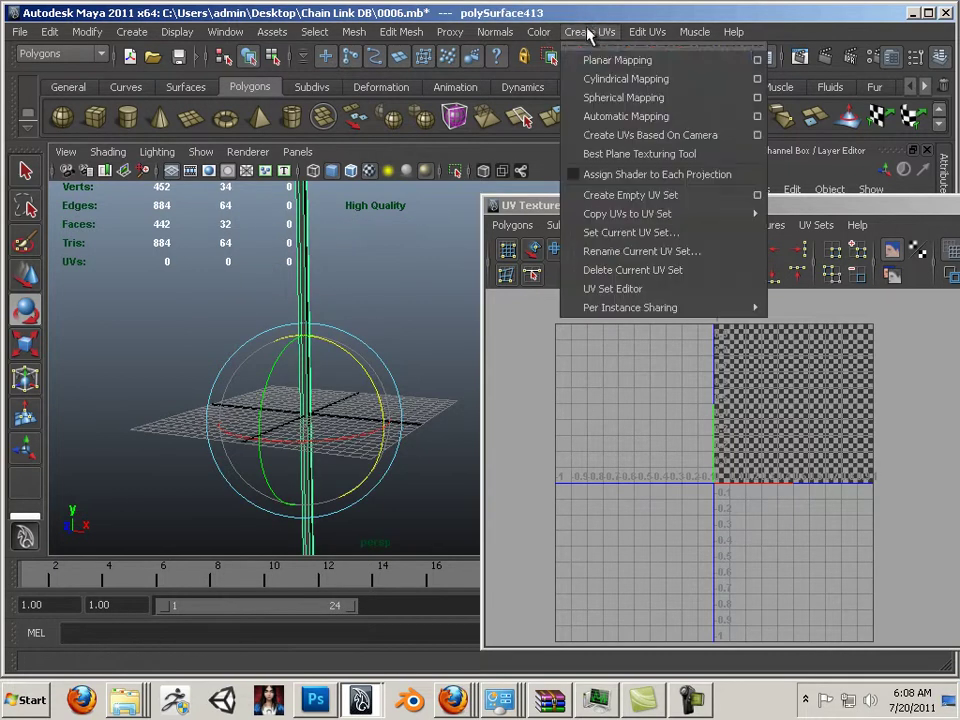
left_click(626, 116)
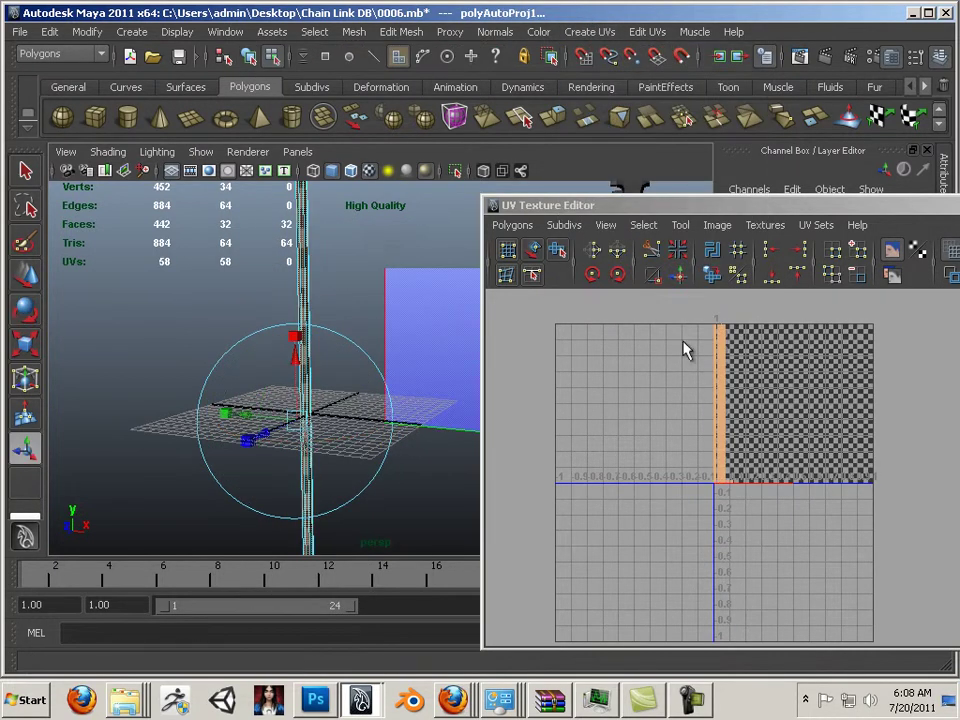
scroll(742, 414, "up", 2)
scroll(742, 414, "up", 4)
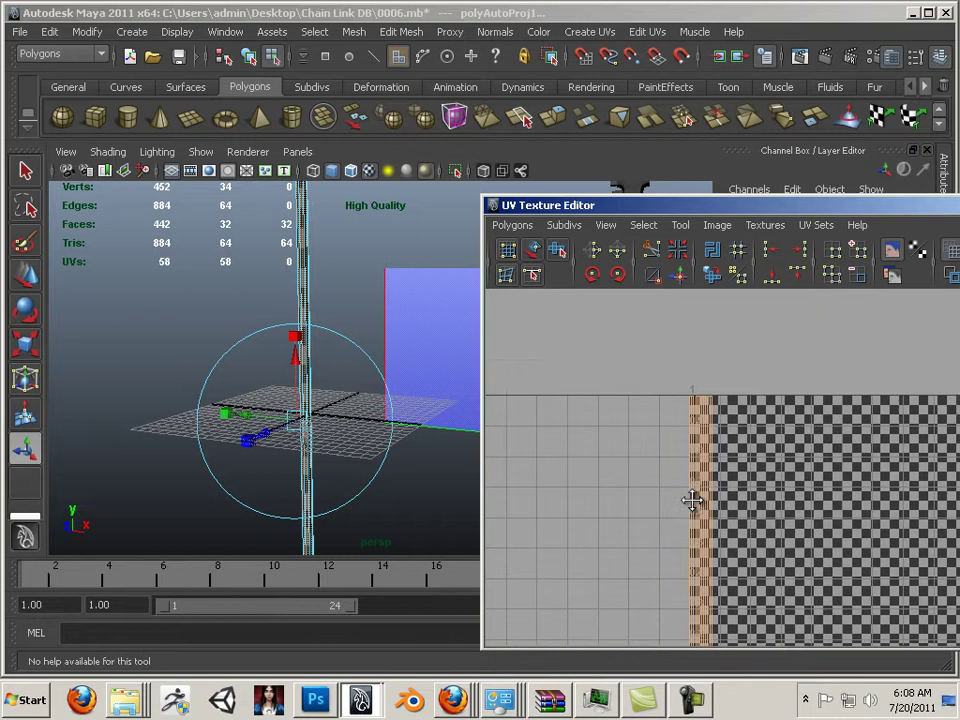
scroll(608, 418, "up", 3)
middle_click_drag(768, 511, 776, 558, "alt")
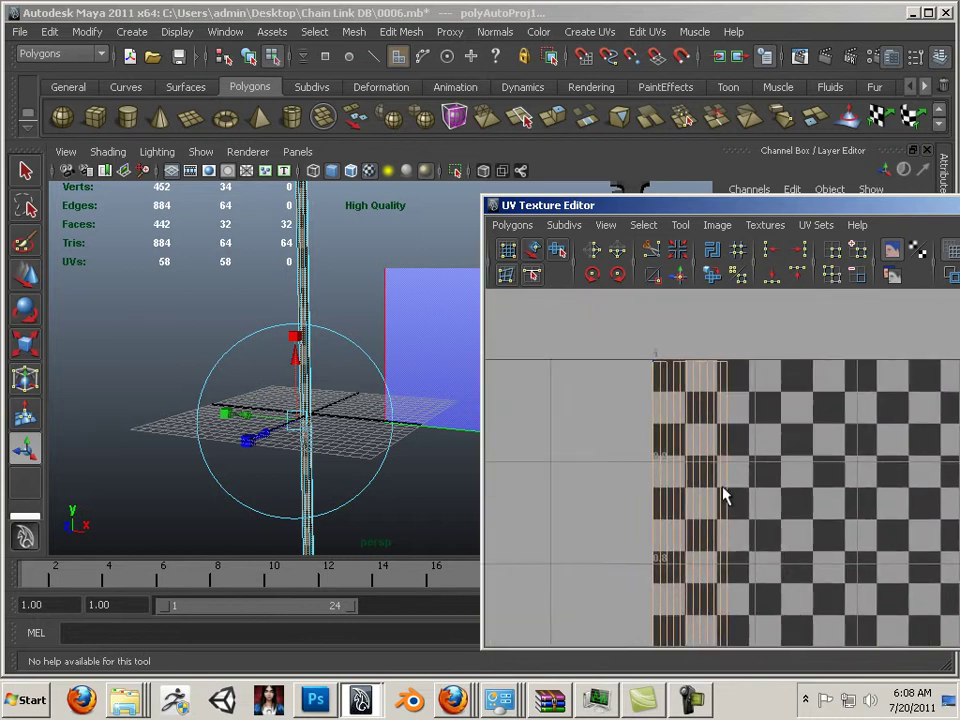
Sew the first two side shells of the tall pole together along their shared edge with Move and Sew.
right_click_drag(722, 489, 830, 506, "alt")
right_click_drag(652, 412, 686, 424, "alt")
middle_click_drag(680, 415, 750, 501, "alt")
right_click_drag(722, 465, 788, 463)
left_click(658, 428)
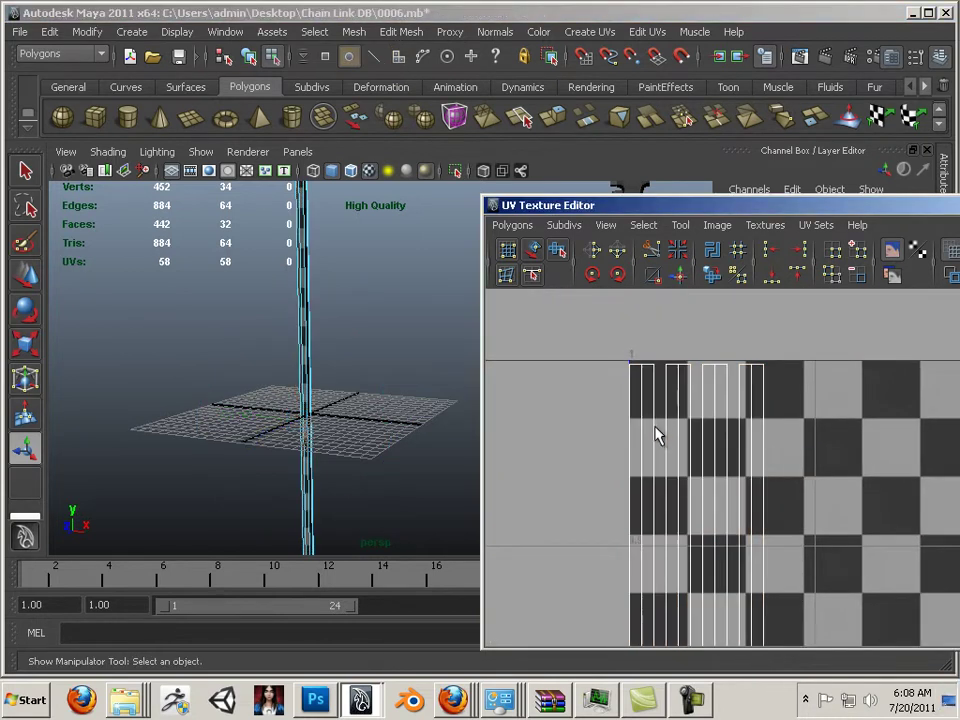
right_click_drag(656, 424, 657, 392)
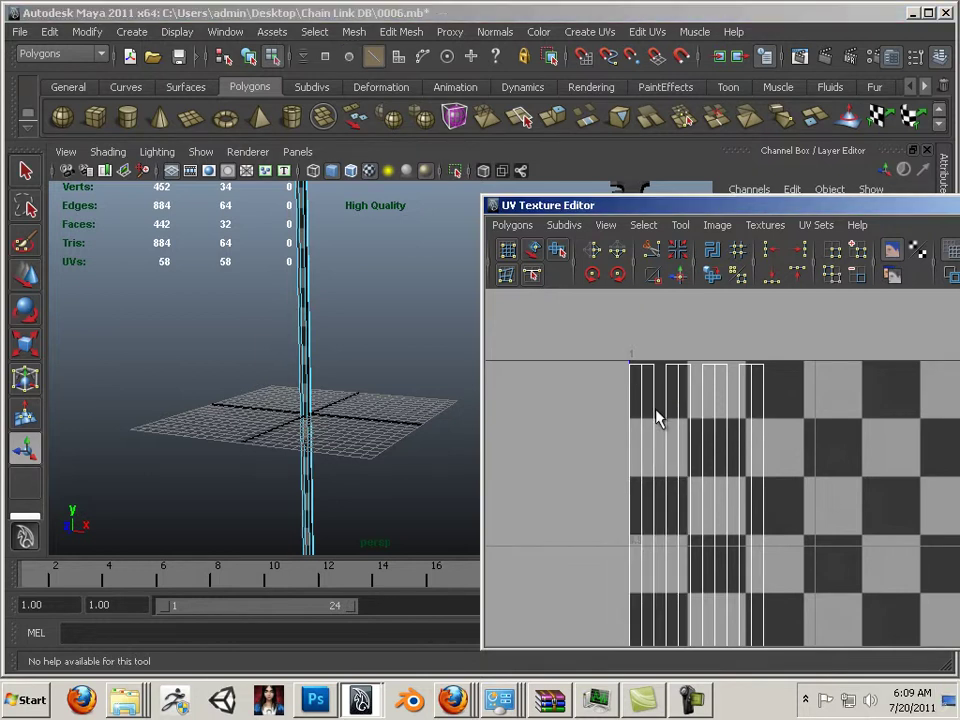
left_click(658, 418)
middle_click_drag(662, 435, 666, 388, "alt")
right_click_drag(666, 388, 688, 326, "alt")
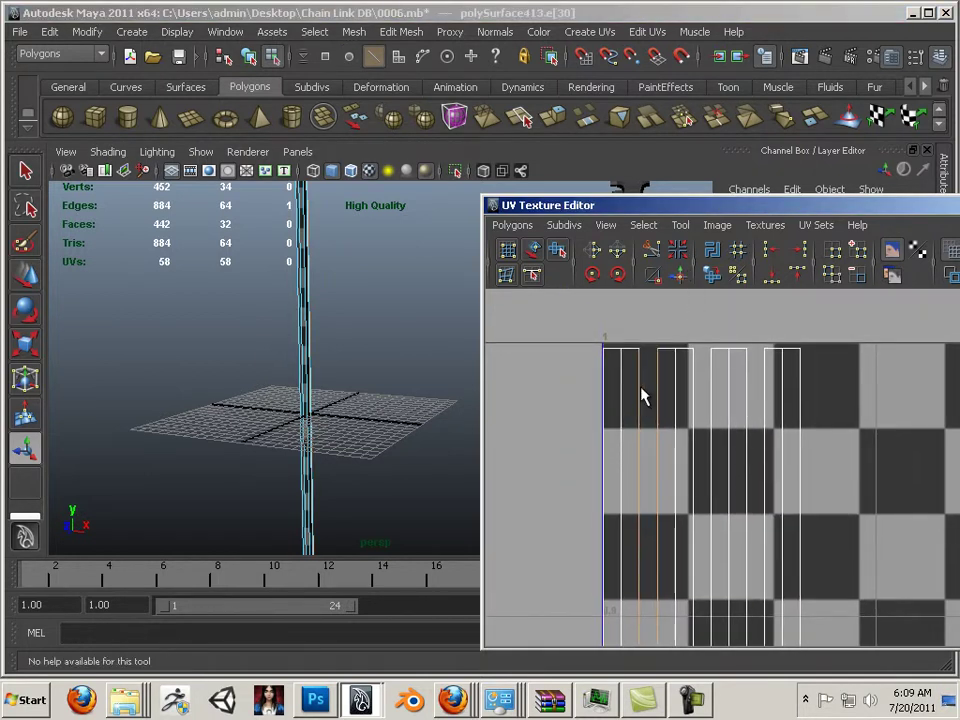
left_click(680, 276)
key("e")
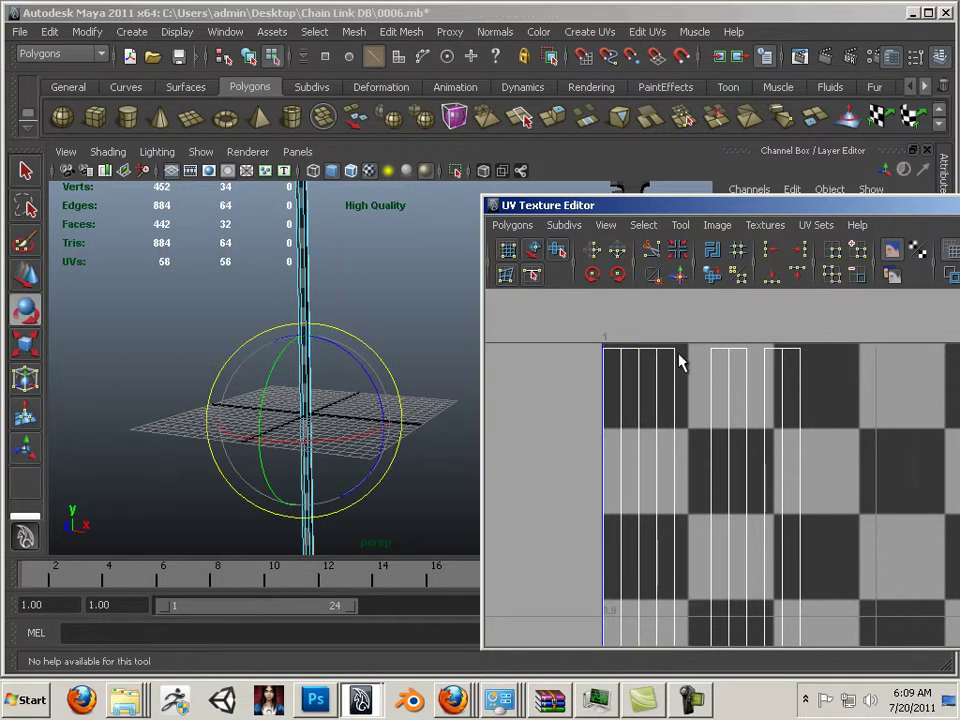
Move and sew the tall pole's remaining side shells onto the joined strip, one shared edge at a time.
left_click(675, 418)
left_click(679, 279)
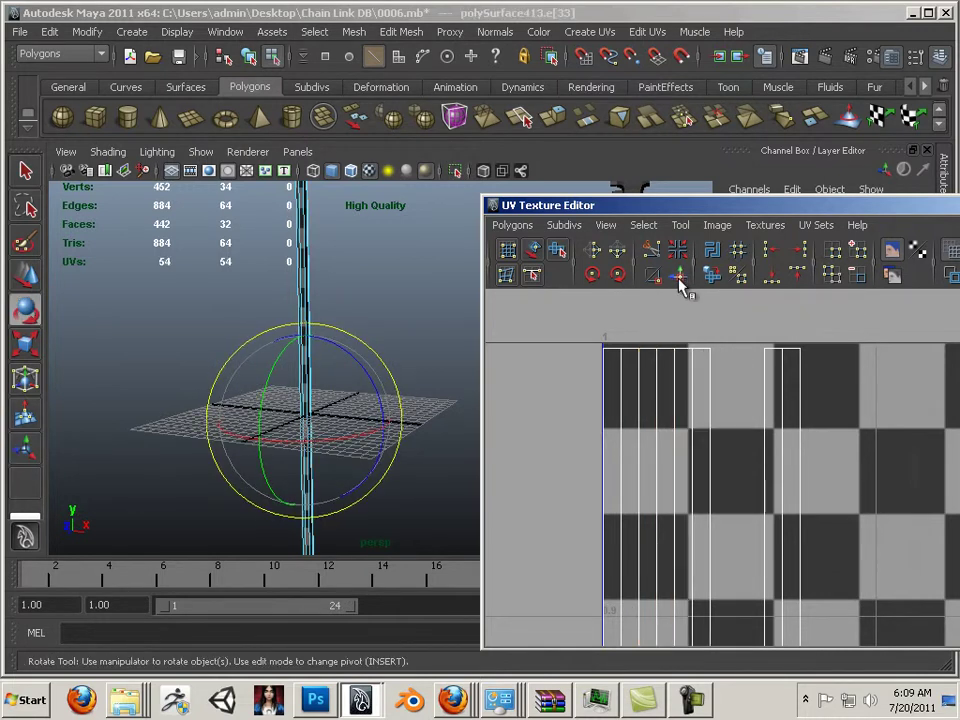
left_click(763, 392)
left_click(765, 400)
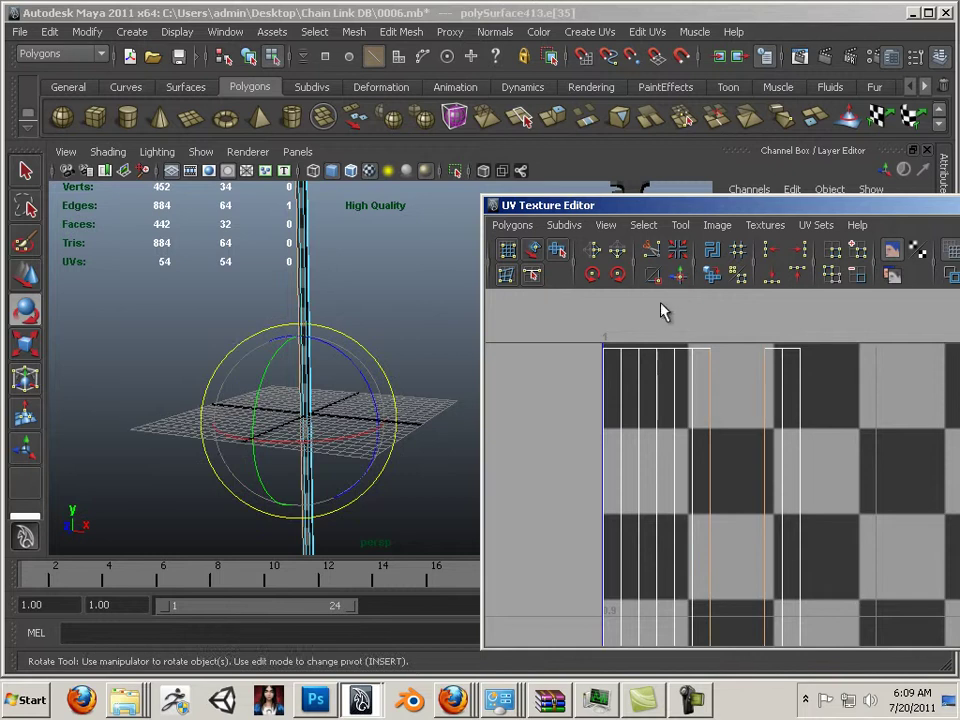
left_click(680, 277)
Examine how the checker pattern lies on the tall pole from its cap down its sides.
left_click_drag(402, 290, 371, 277, "alt")
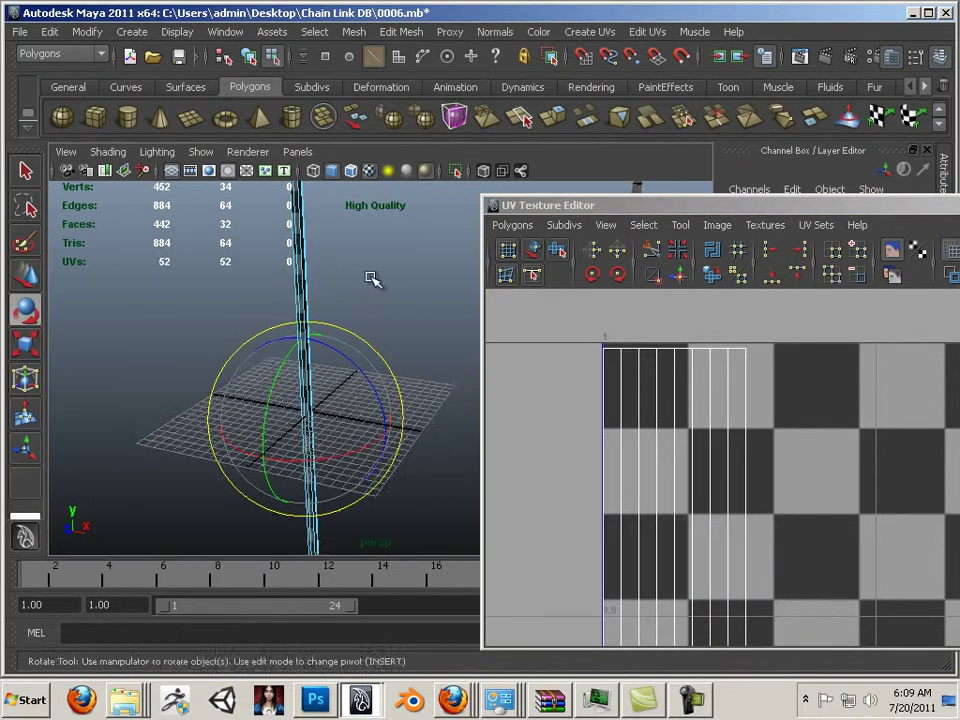
middle_click_drag(371, 277, 354, 410, "alt")
right_click_drag(354, 410, 382, 414, "alt")
middle_click_drag(202, 352, 290, 368, "alt")
left_click_drag(290, 368, 336, 381, "alt")
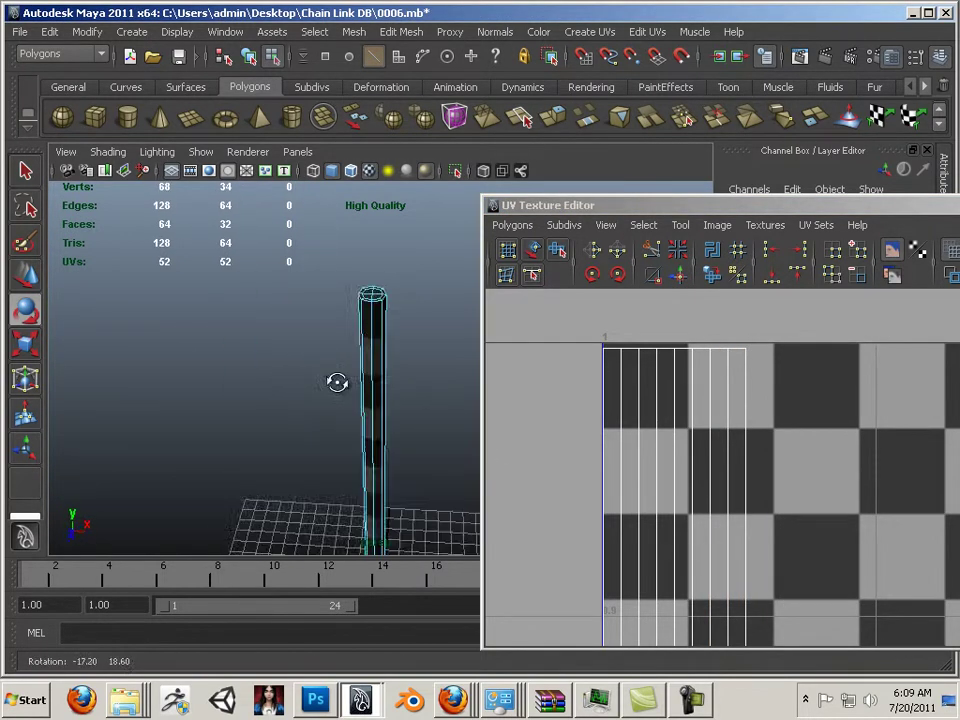
middle_click_drag(336, 381, 414, 319, "alt")
right_click_drag(414, 319, 279, 405, "alt")
mouse_move(279, 405)
left_mouse_down("alt")
mouse_move(262, 404)
mouse_move(339, 411)
mouse_move(266, 405)
mouse_move(275, 396)
left_mouse_up("alt")
middle_click_drag(275, 396, 321, 334, "alt")
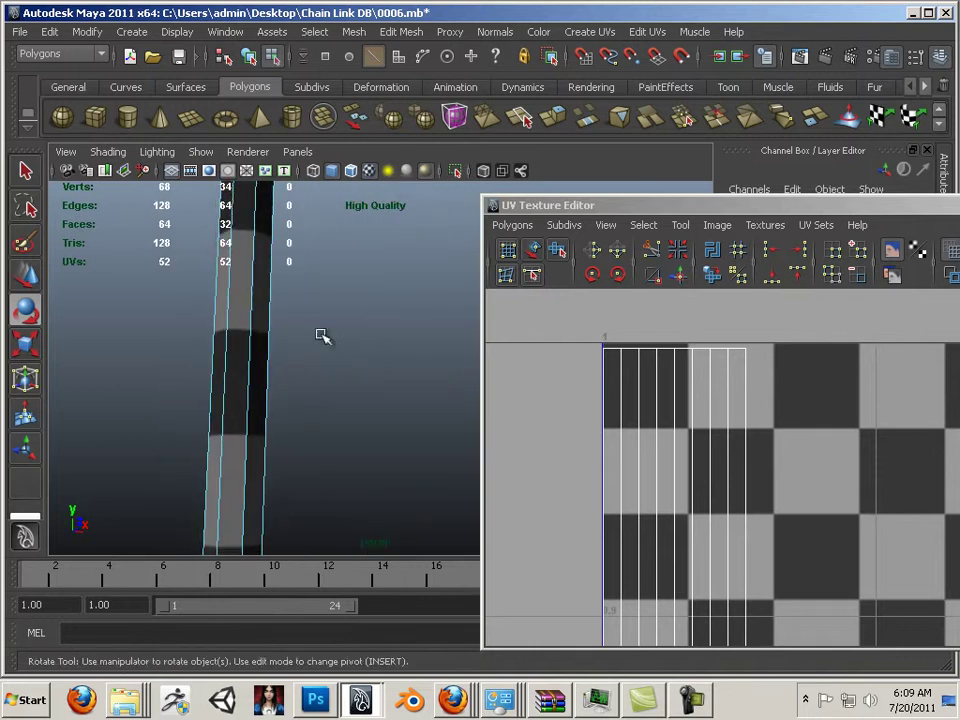
right_click_drag(394, 365, 242, 341, "alt")
middle_click_drag(450, 383, 366, 363, "alt")
left_click_drag(367, 363, 330, 411, "alt")
Select the second pole, the one carrying the fittings, and apply Automatic Mapping to it.
right_click_drag(341, 362, 405, 336)
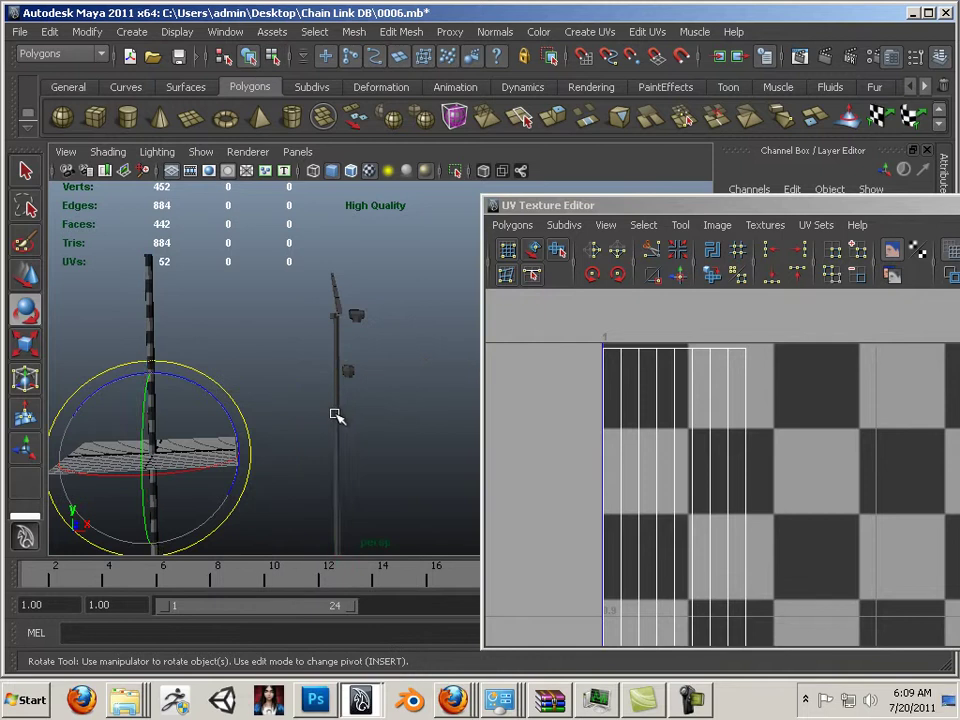
left_click(589, 32)
left_click(604, 116)
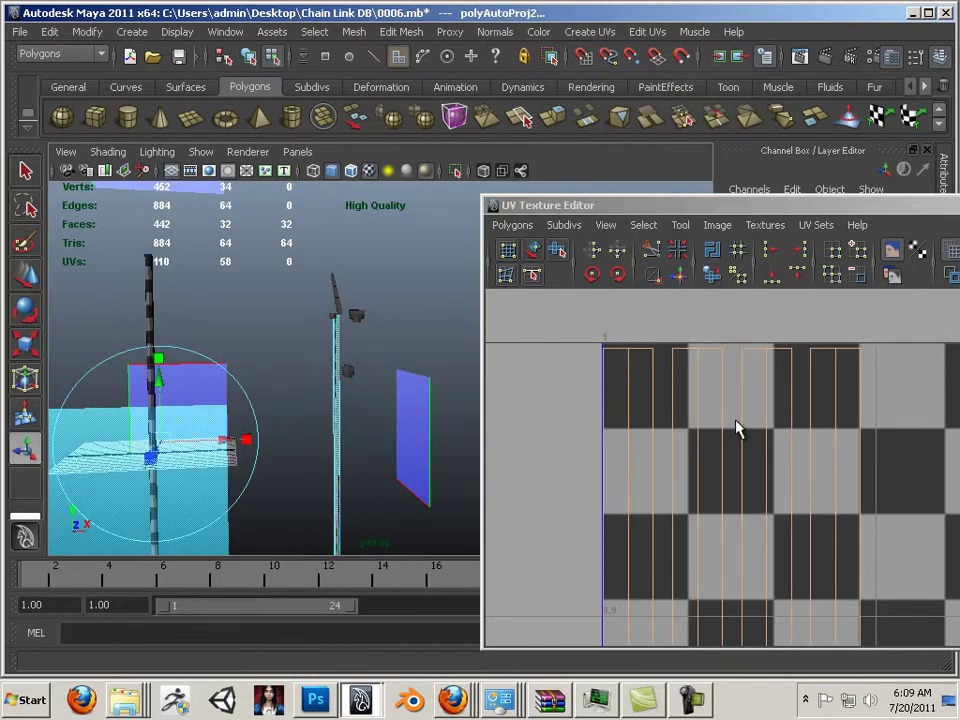
right_click_drag(677, 418, 657, 418)
left_click_drag(654, 410, 653, 415)
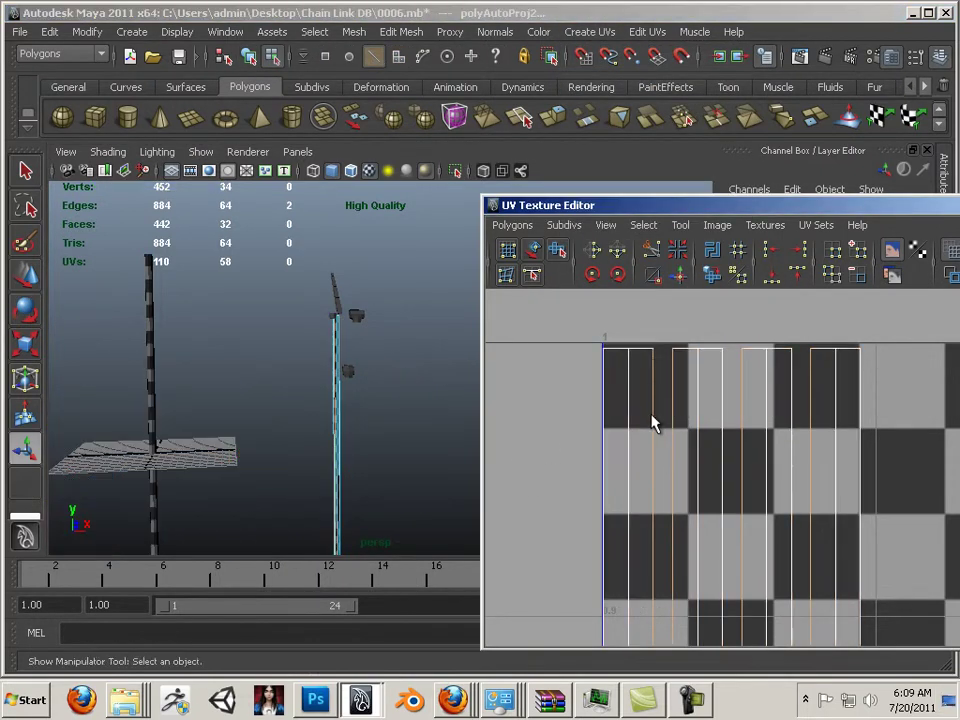
left_click(677, 278)
key("e")
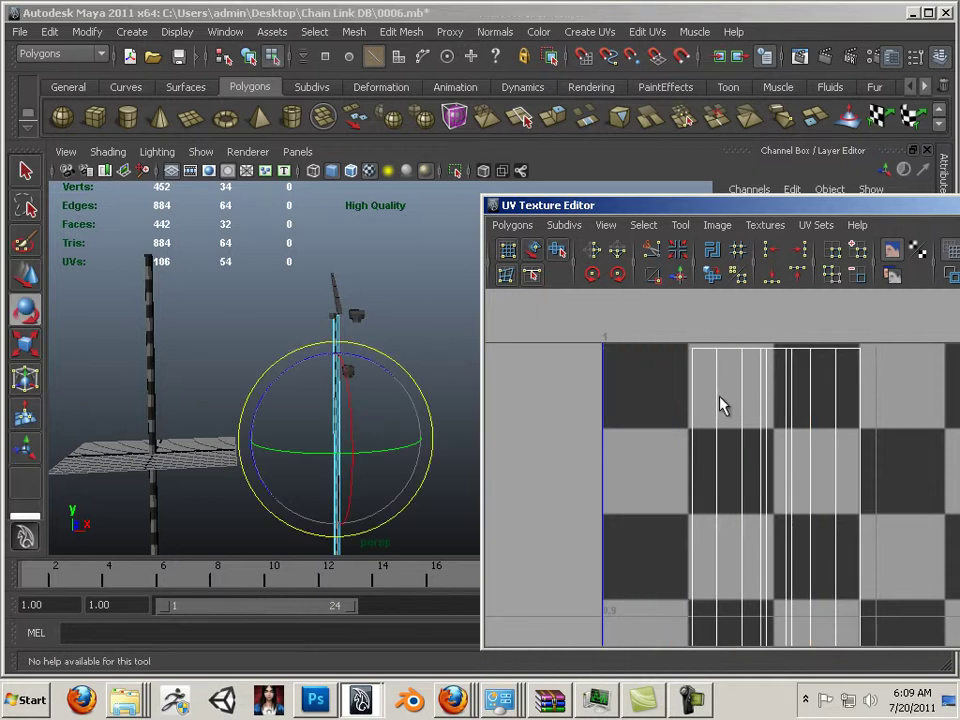
key("ctrl+z")
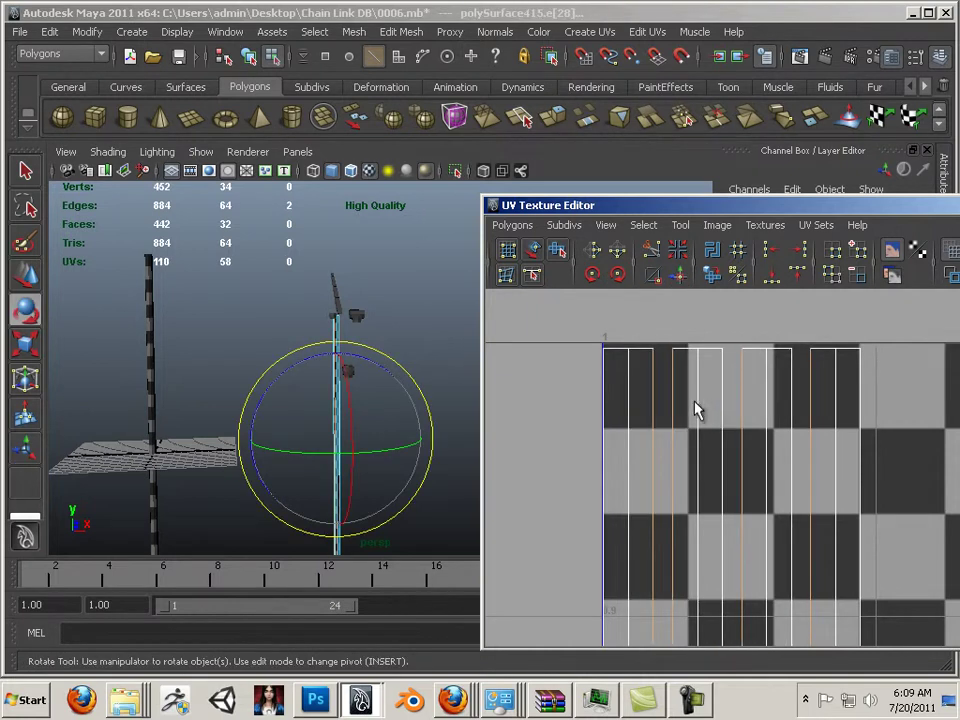
Move and sew the second pole's side shells together at two shared edges, one edge at a time.
left_click(561, 373)
left_click(660, 403)
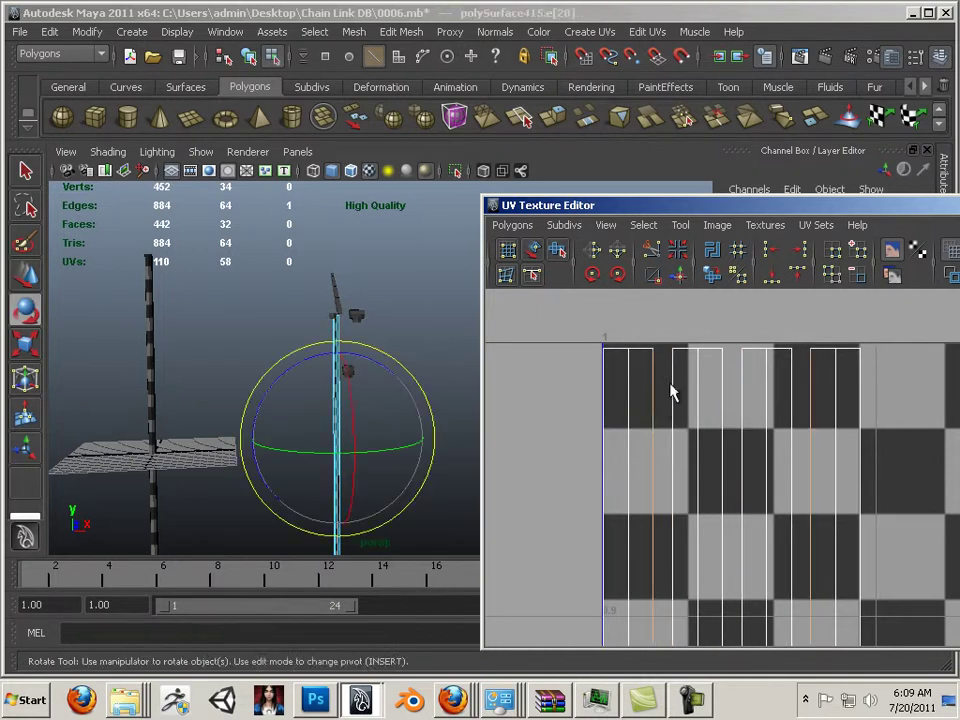
left_click(683, 276)
left_click(726, 389)
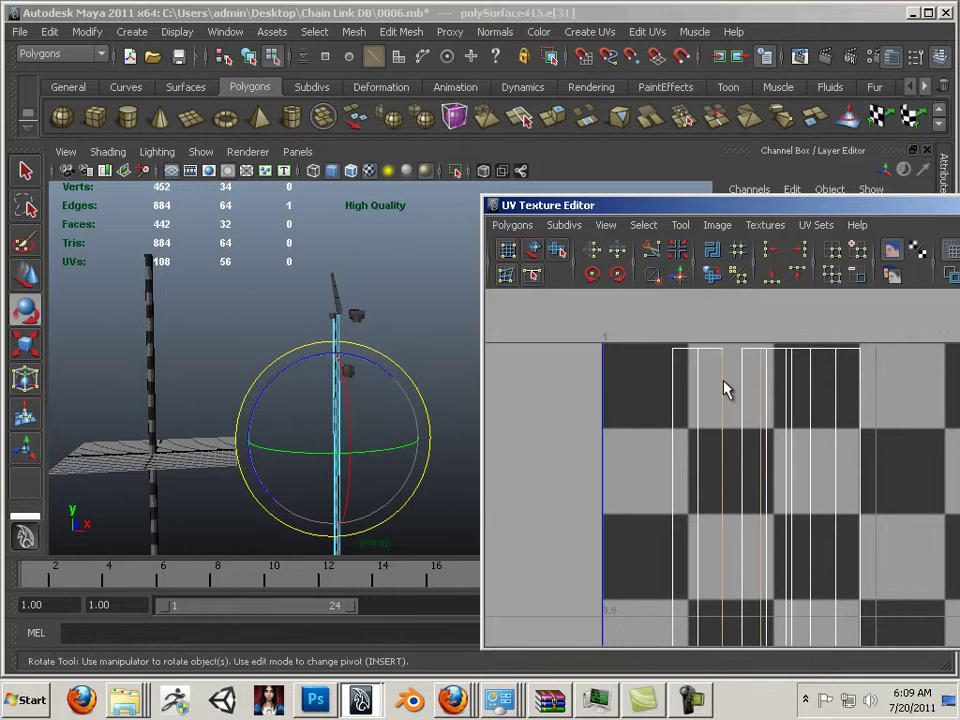
left_click(683, 277)
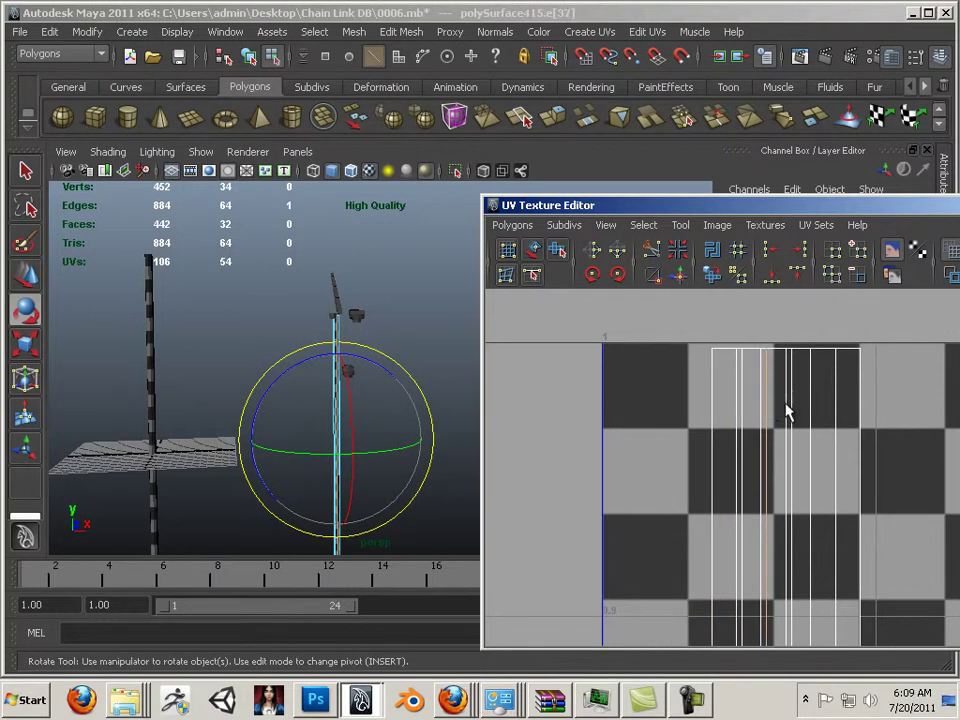
Select the second pole's whole sewn shell and move it left of the texture square, clear of the overlapping shell.
left_click(787, 411)
left_click(723, 390)
middle_click_drag(764, 401, 722, 391, "alt")
right_click_drag(750, 386, 810, 386)
left_click_drag(840, 339, 810, 366)
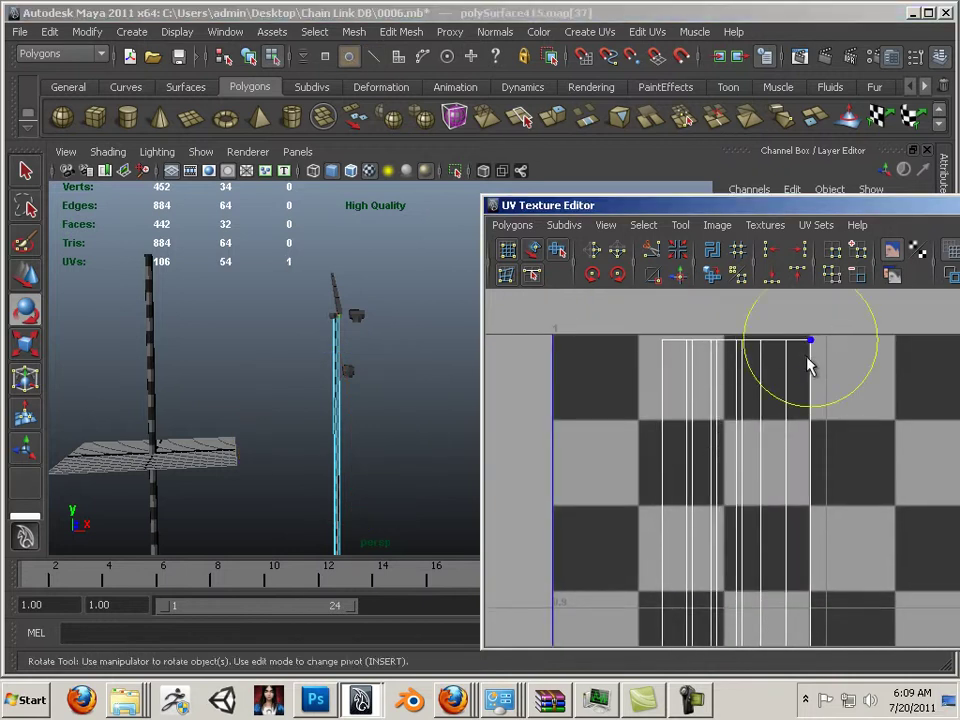
right_click_drag(814, 353, 851, 337, "ctrl")
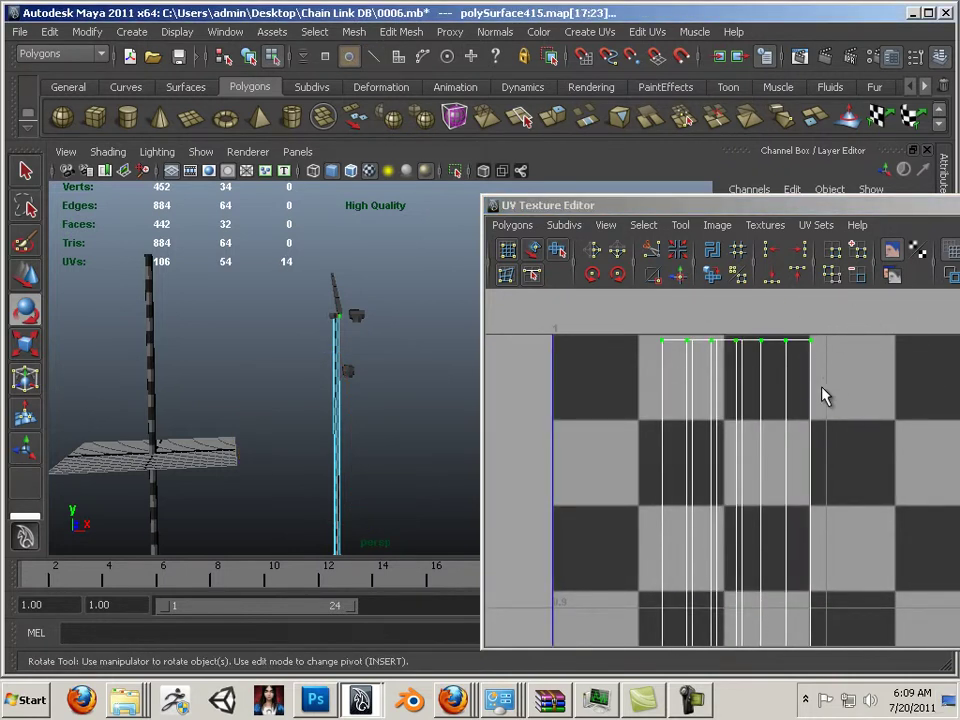
right_click_drag(823, 388, 755, 410, "alt")
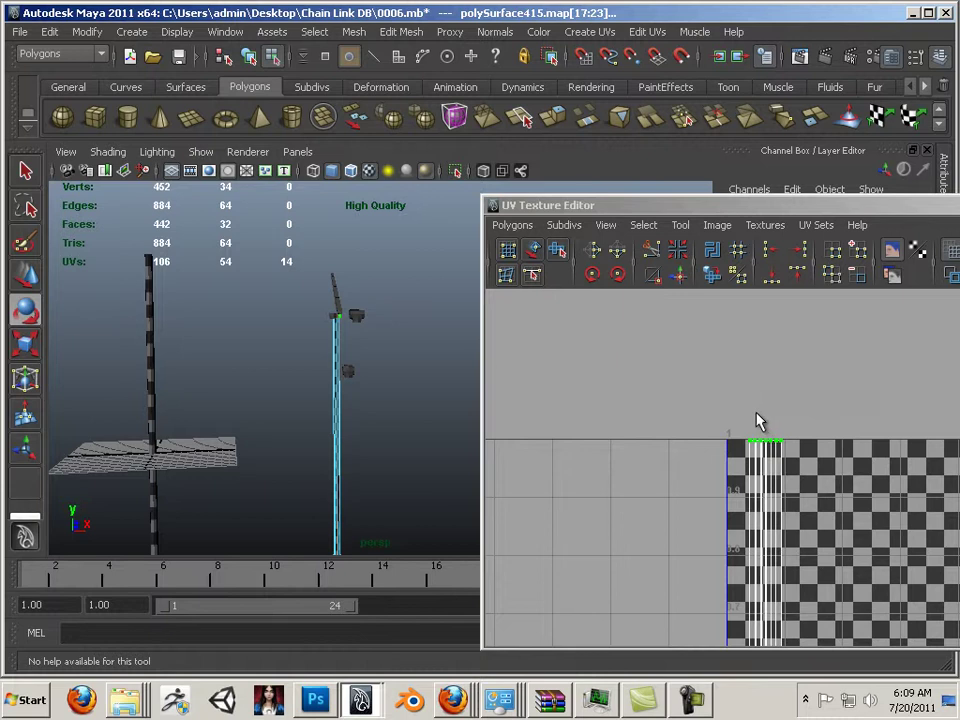
key("w")
middle_click_drag(793, 460, 730, 269, "alt")
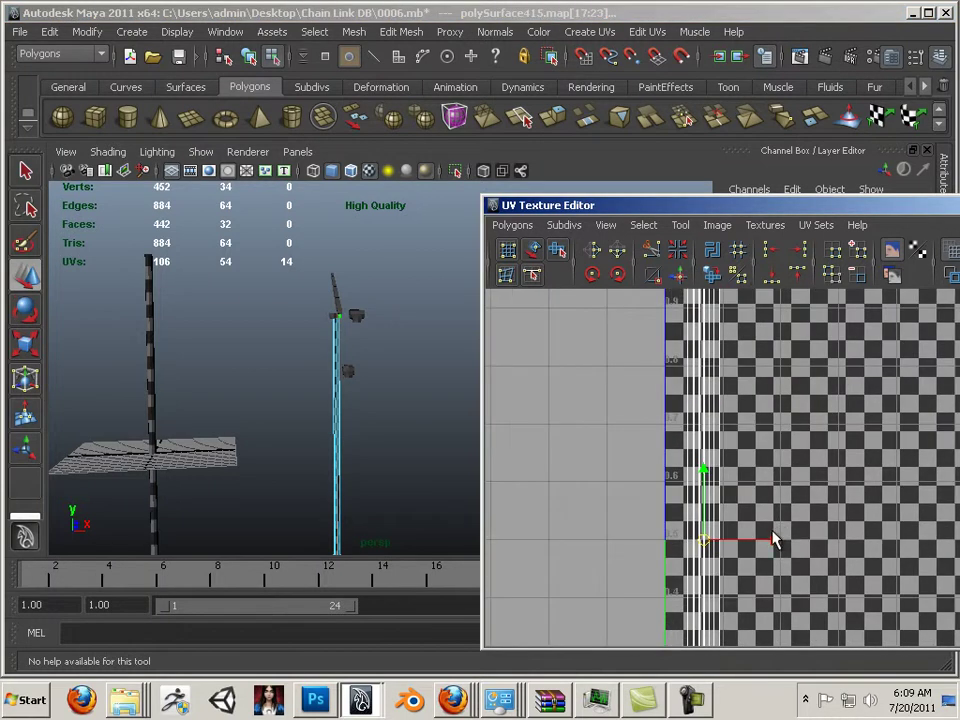
left_click_drag(772, 535, 712, 530)
Move and sew the second pole's last separate side shell onto the main side strip at their shared edge.
middle_click_drag(702, 402, 731, 538, "alt")
right_click_drag(731, 538, 797, 489, "alt")
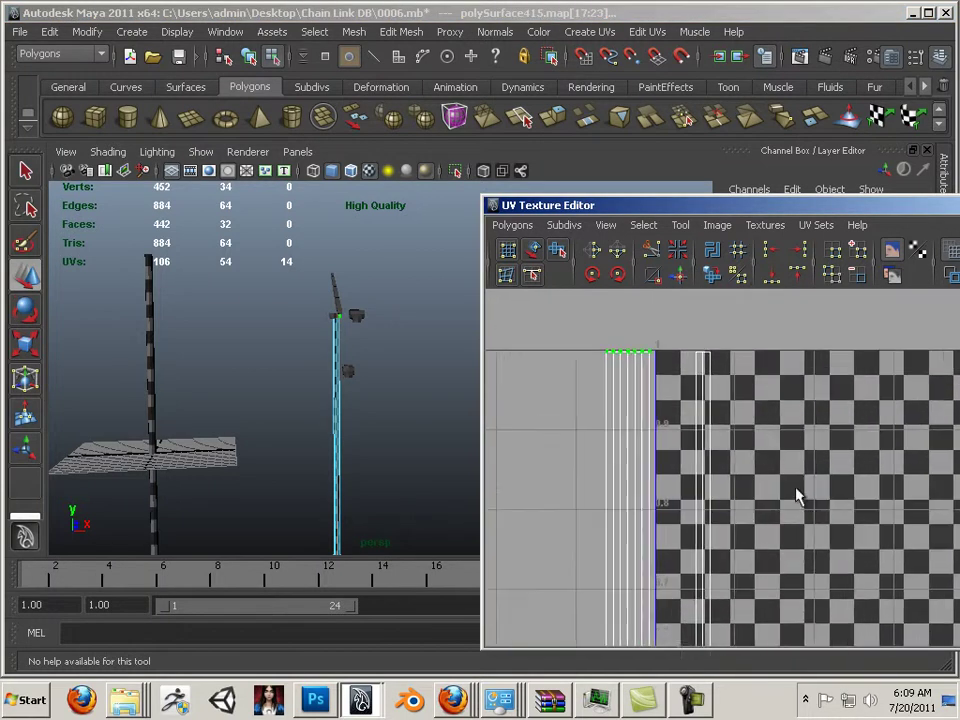
middle_click_drag(659, 389, 737, 476, "alt")
right_click_drag(737, 476, 768, 466, "alt")
middle_click_drag(715, 464, 625, 423, "alt")
right_click_drag(670, 417, 687, 397)
left_click(686, 412)
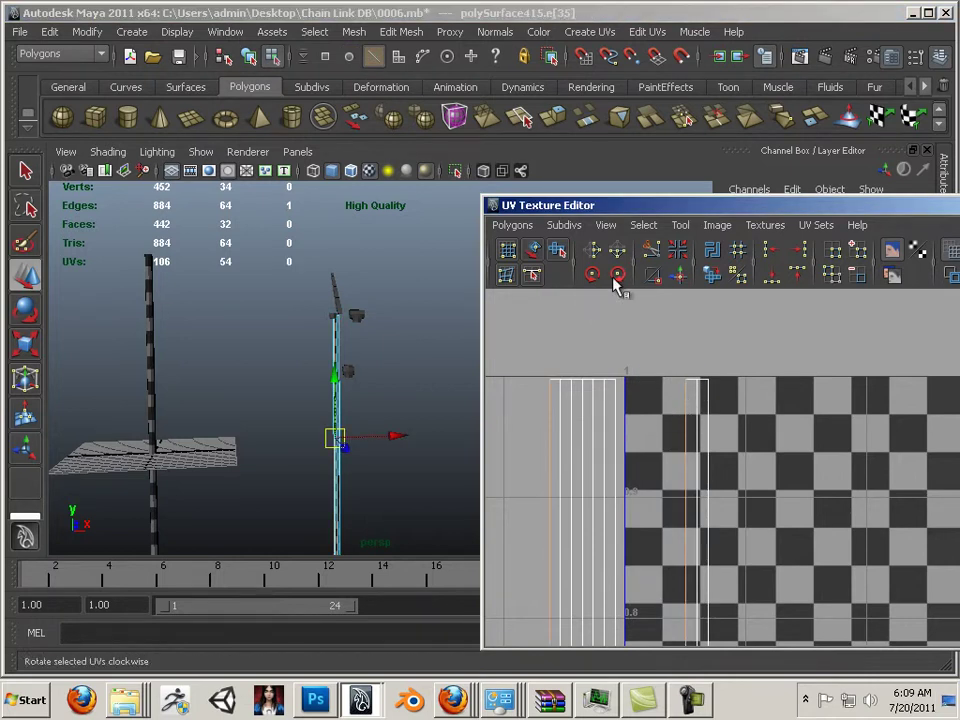
left_click(677, 280)
Select the second pole's complete side shell and move it horizontally back onto the checker, just right of the two cap shells.
right_click_drag(613, 404, 668, 402)
left_click_drag(656, 349, 512, 394)
right_click_drag(571, 394, 626, 382, "ctrl")
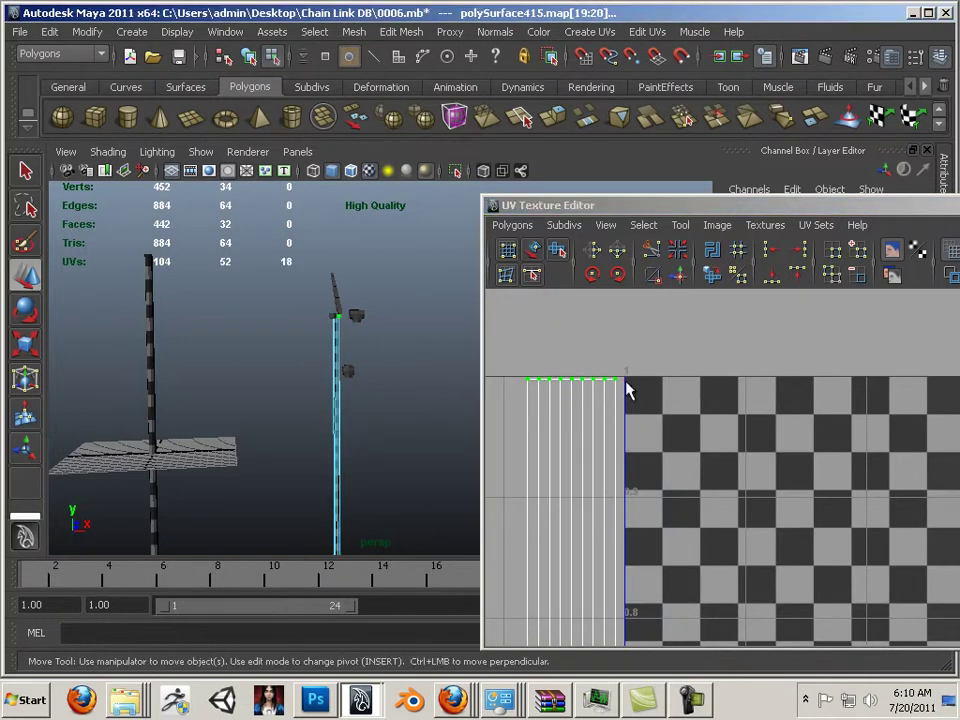
middle_click_drag(671, 514, 730, 308, "alt")
scroll(692, 508, "down", 5)
middle_click_drag(641, 460, 613, 250, "alt")
middle_click_drag(704, 432, 680, 403, "alt")
left_click_drag(724, 377, 857, 409)
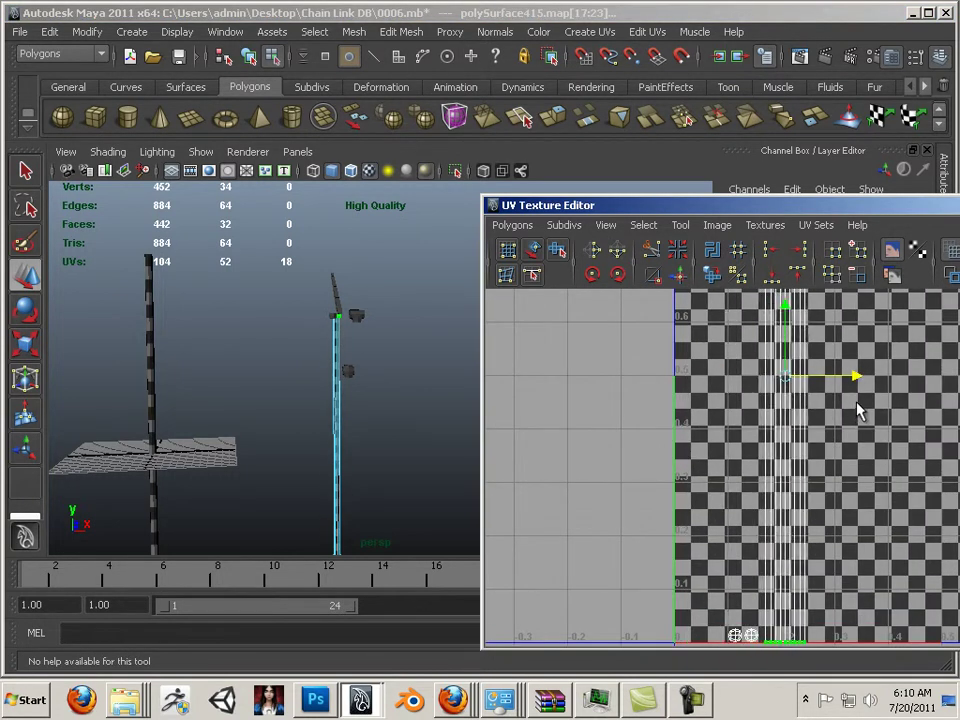
Select the second pole's two round cap shells and move them slightly up from the texture square's lower edge.
scroll(675, 396, "up", 6)
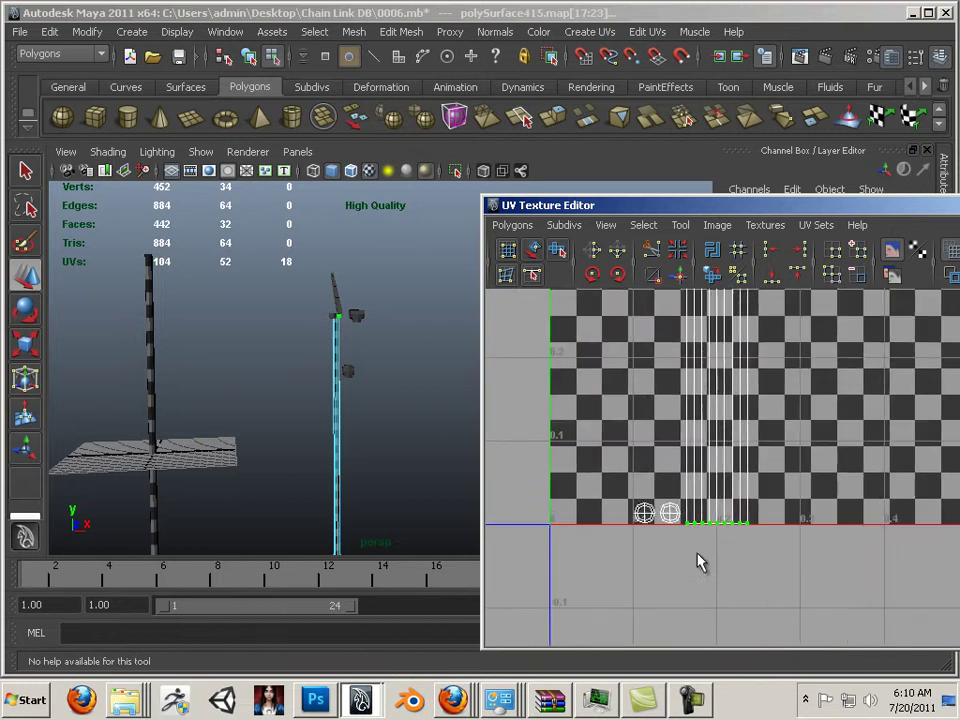
left_click_drag(660, 577, 659, 568)
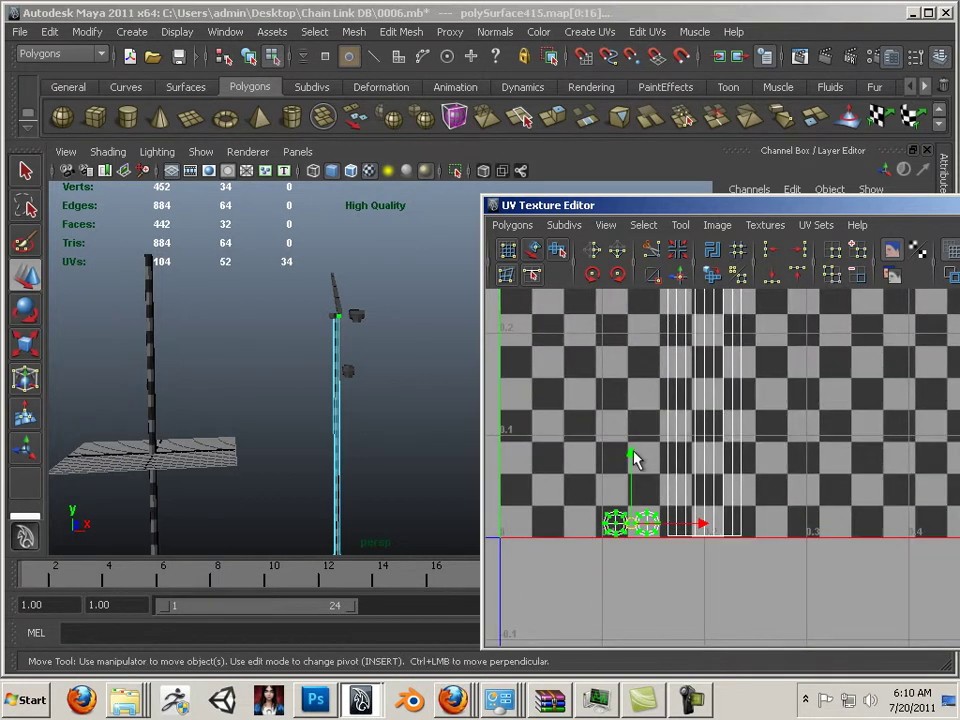
left_click_drag(633, 452, 632, 413)
middle_click_drag(616, 476, 632, 637, "alt")
middle_click_drag(632, 370, 643, 602, "alt")
middle_click_drag(659, 417, 640, 311, "alt")
middle_click_drag(630, 473, 600, 318, "alt")
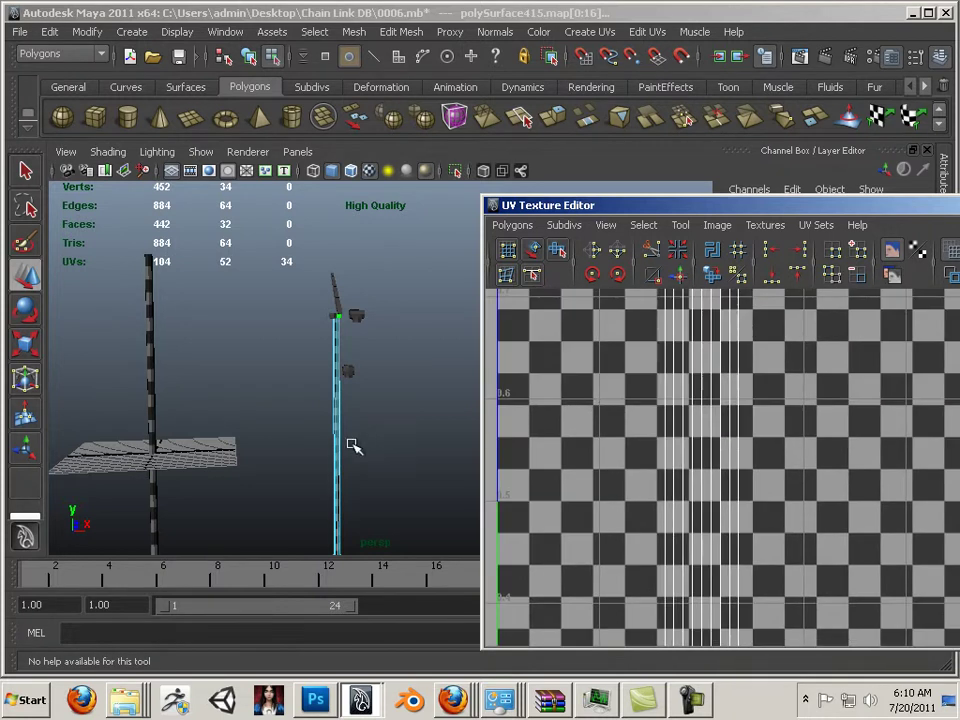
Return to object selection and select both poles to compare their side strips in the UV layout.
right_click_drag(340, 362, 422, 338)
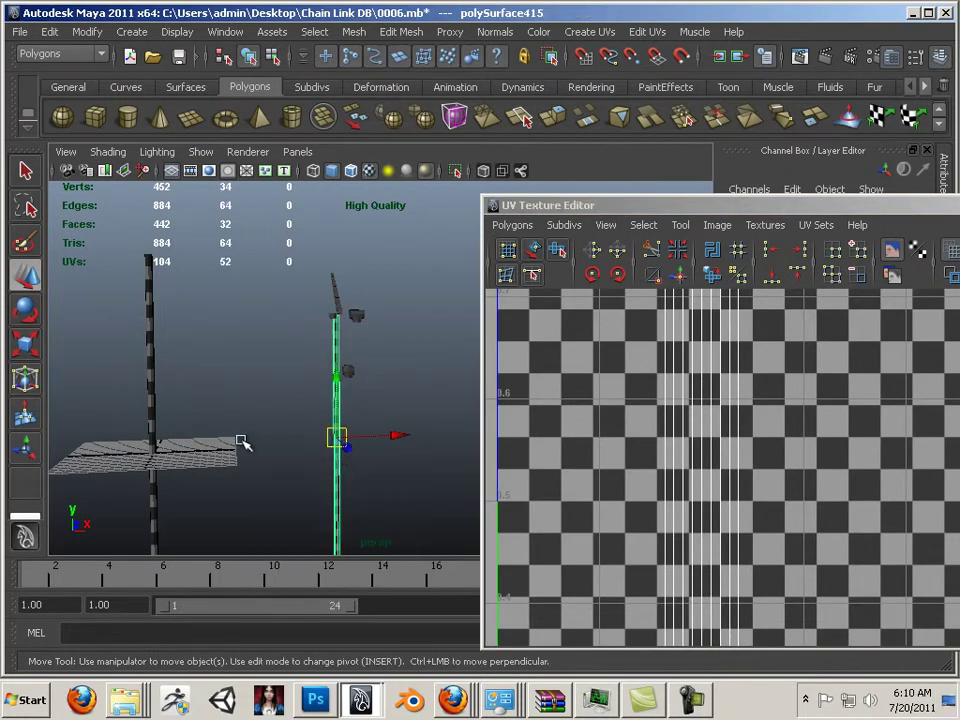
left_click(140, 453)
right_click_drag(650, 535, 611, 529, "alt")
middle_click_drag(611, 529, 643, 401, "alt")
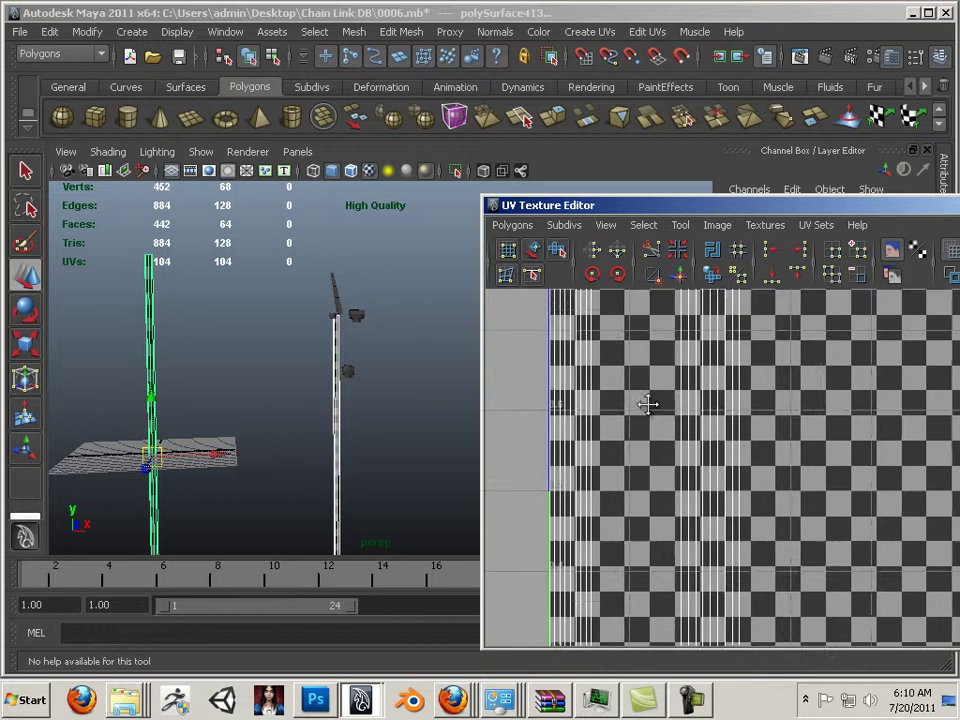
Set the UV Texture Editor aside and move the second pole's lower fitting clear of the pole to Translate X -6.436.
left_click(386, 404)
left_click(357, 378)
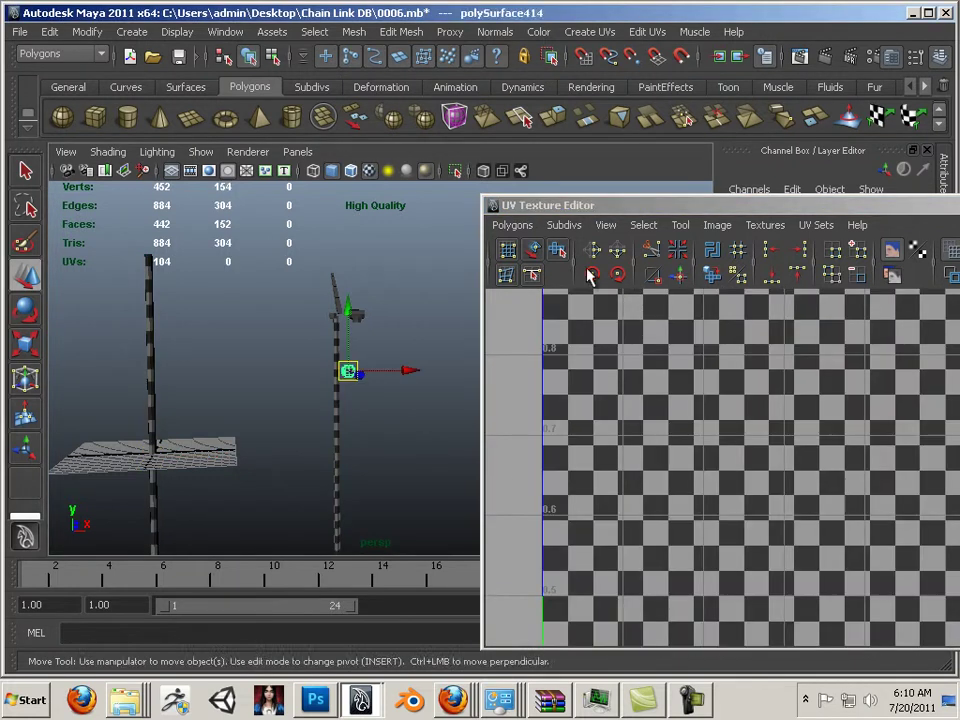
left_click_drag(560, 205, 775, 349)
left_click_drag(388, 420, 357, 424, "alt")
scroll(500, 470, "up", 8)
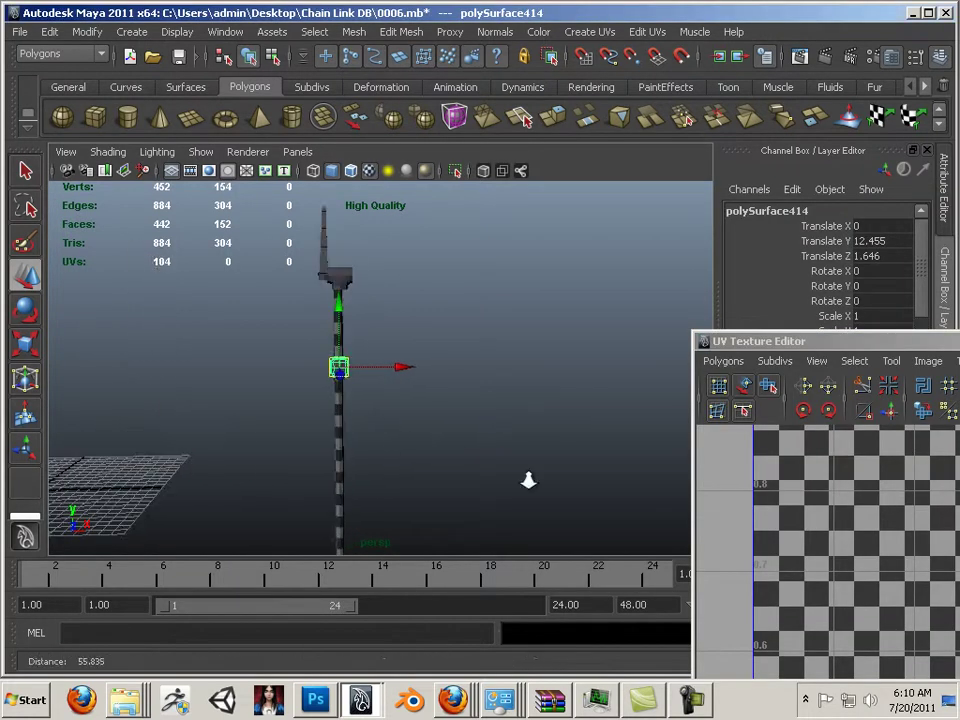
left_click_drag(479, 408, 279, 403)
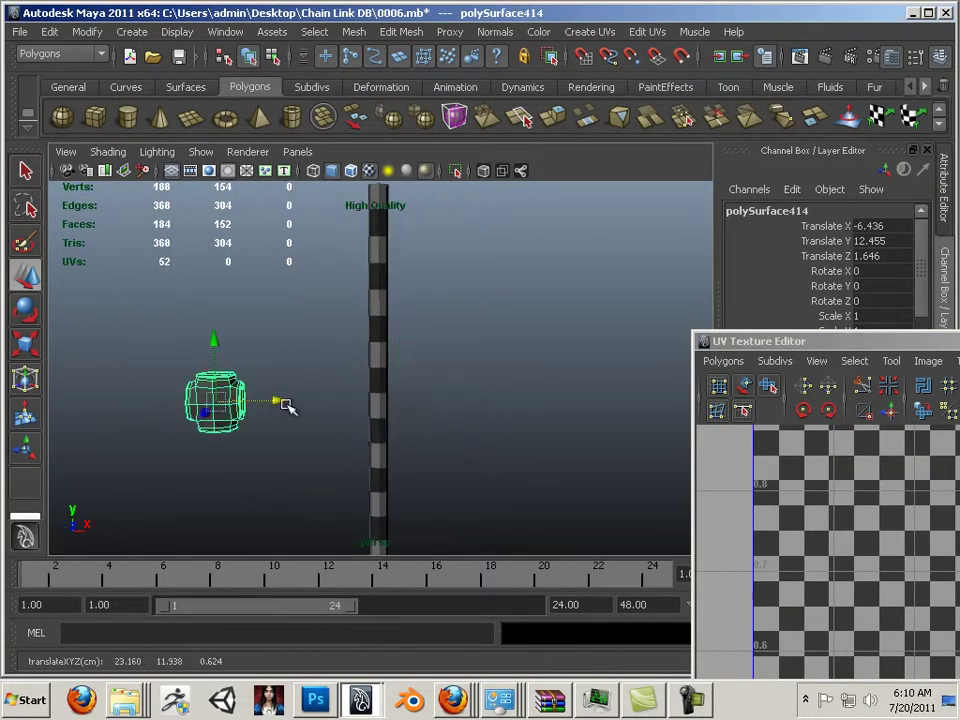
Frame the separated lower fitting in the front view and apply a planar UV projection to it.
middle_click_drag(279, 403, 343, 362, "alt")
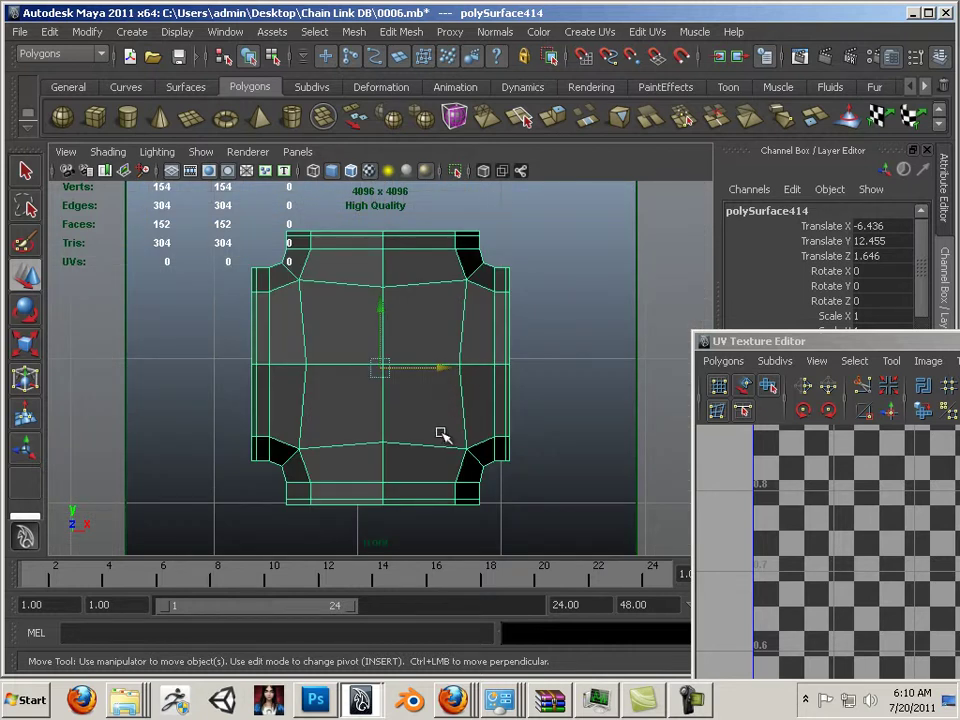
left_click(589, 32)
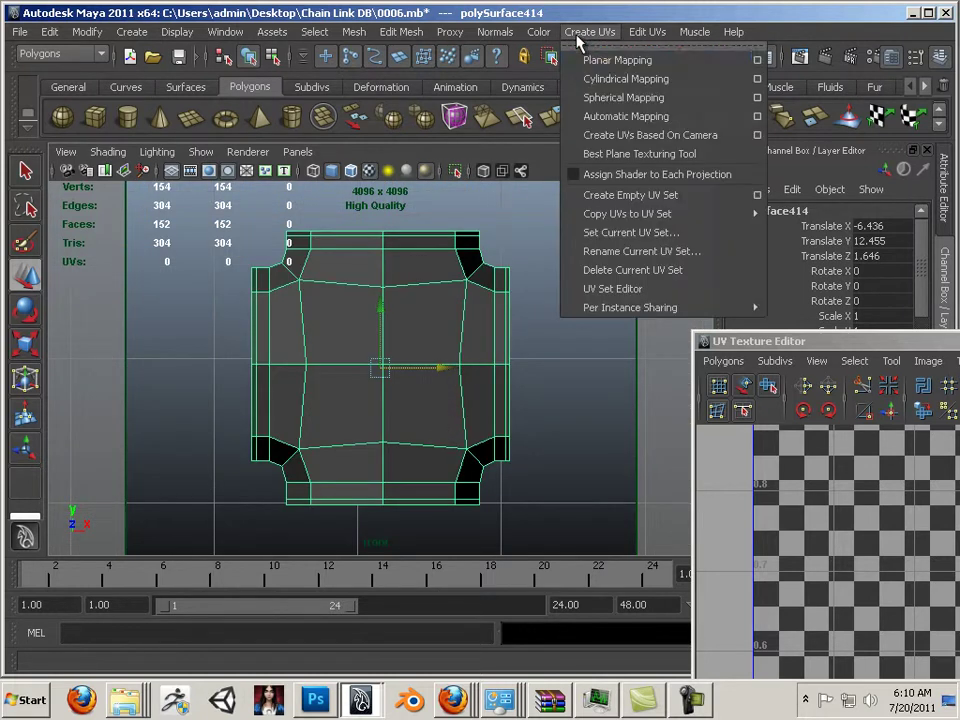
left_click(600, 61)
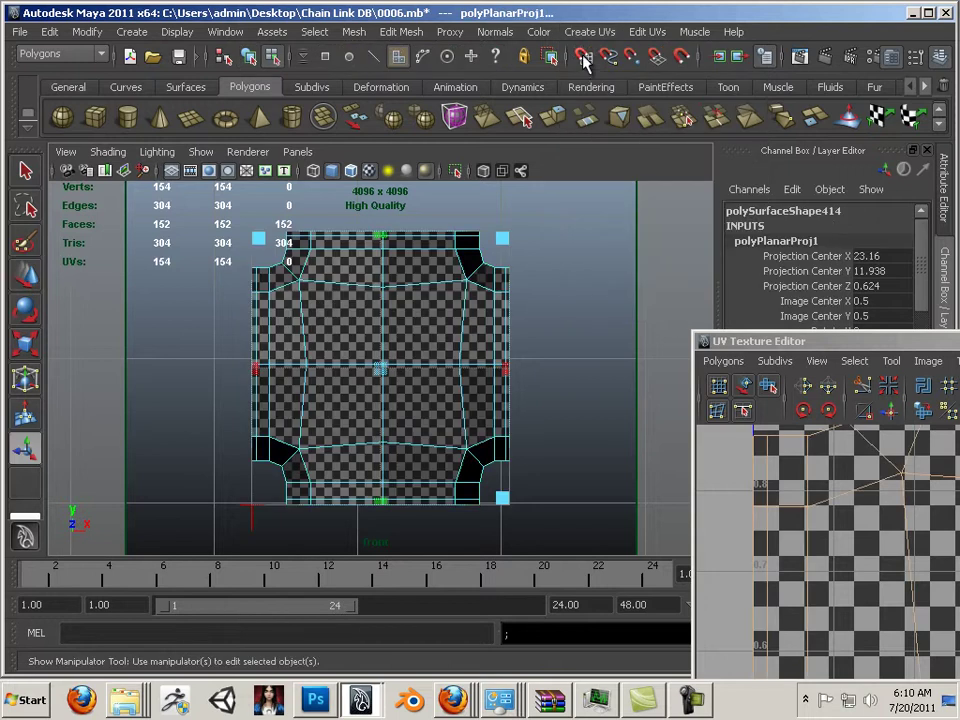
Examine the fitting's projected UVs in the UV Texture Editor and review the Planar Mapping options for projection fit and direction.
left_click_drag(791, 347, 385, 112)
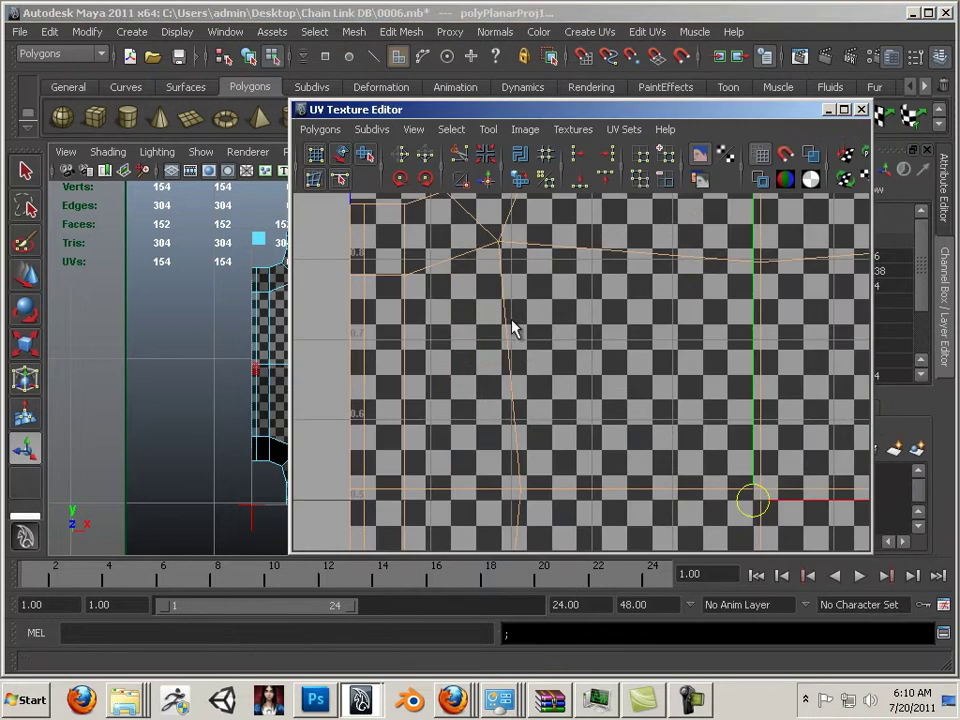
scroll(549, 349, "down", 3)
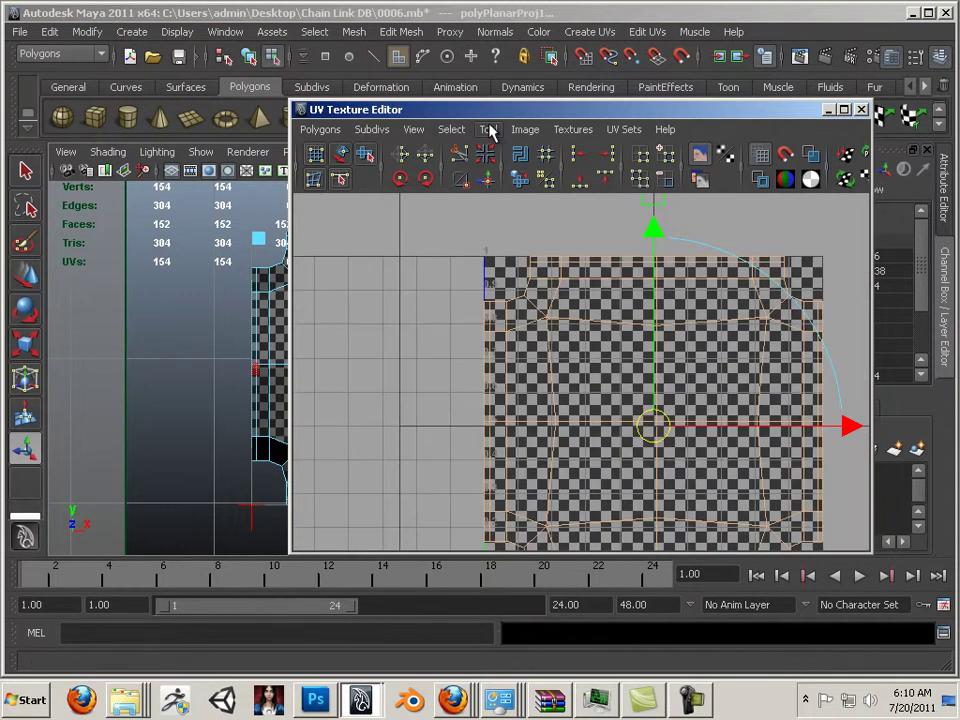
left_click_drag(643, 120, 876, 135)
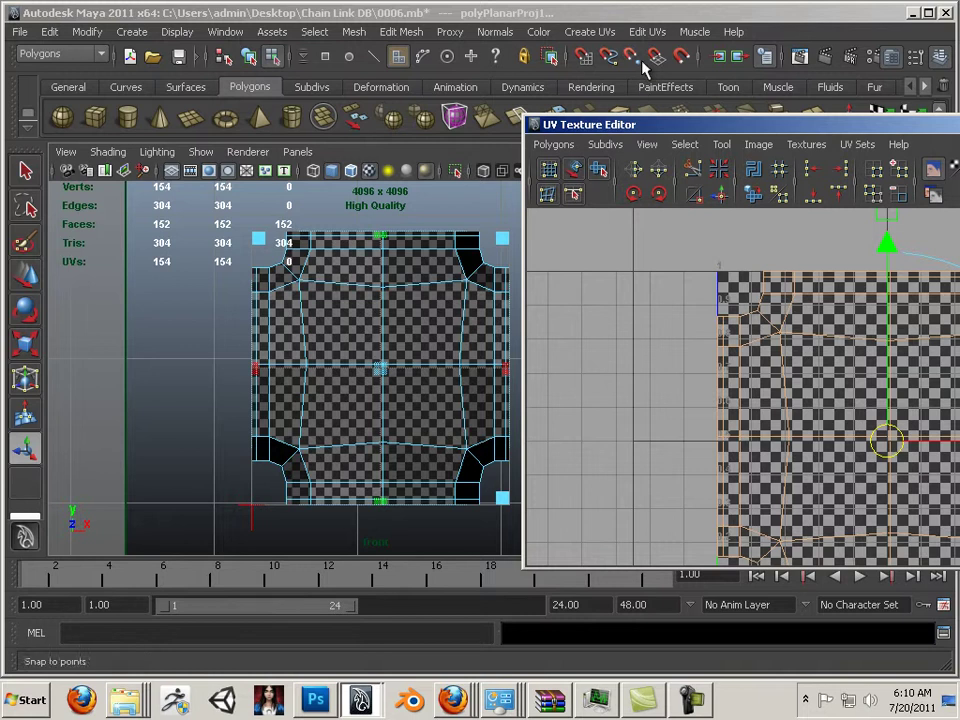
left_click(590, 31)
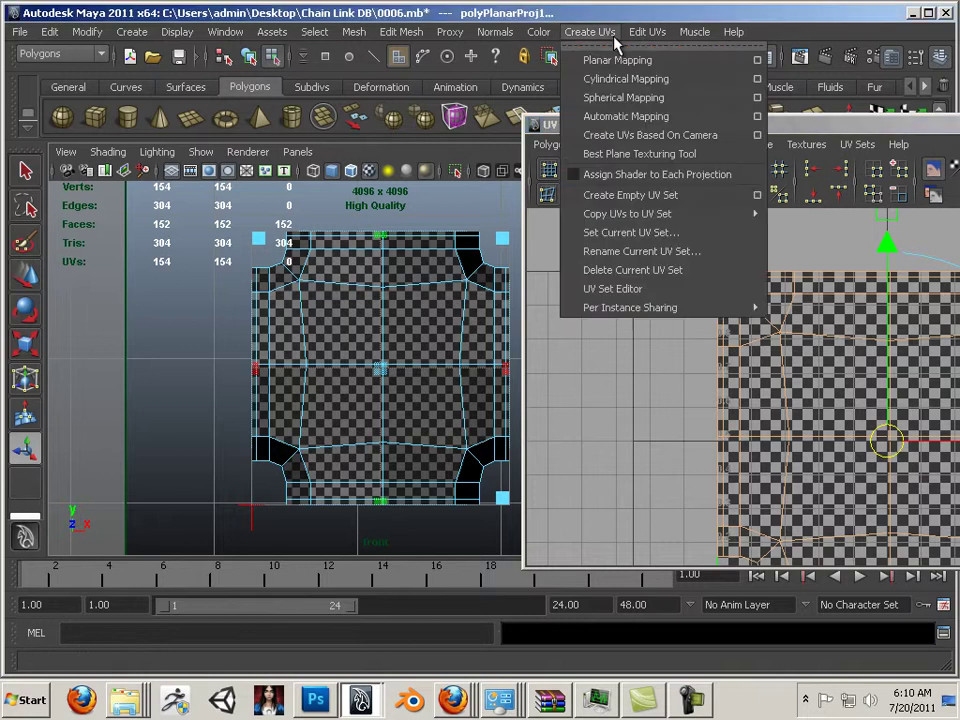
left_click(758, 61)
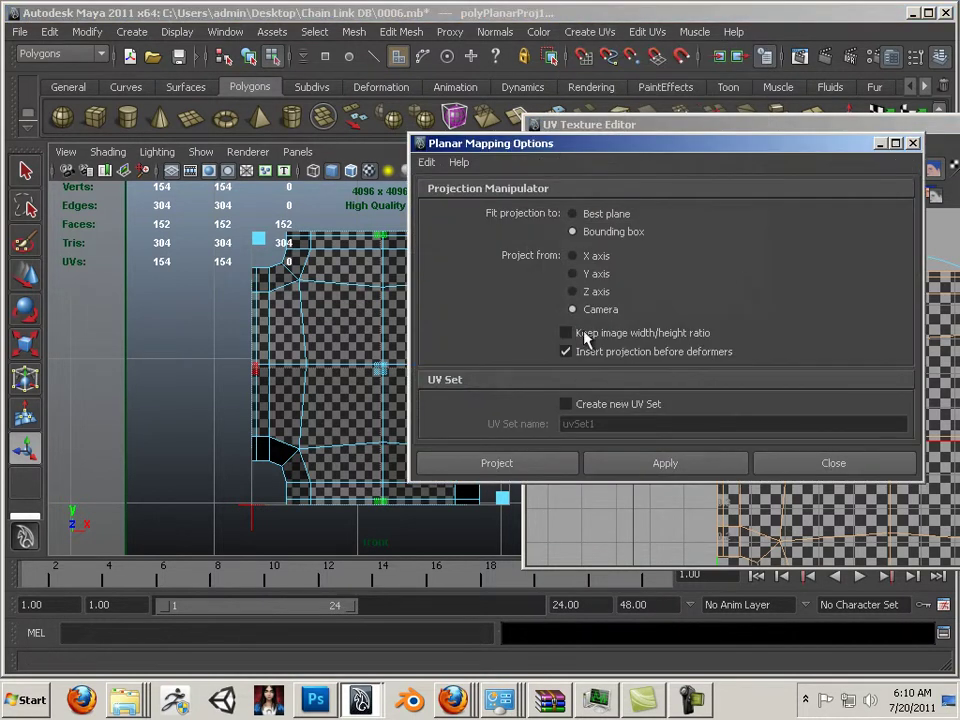
left_click(748, 463)
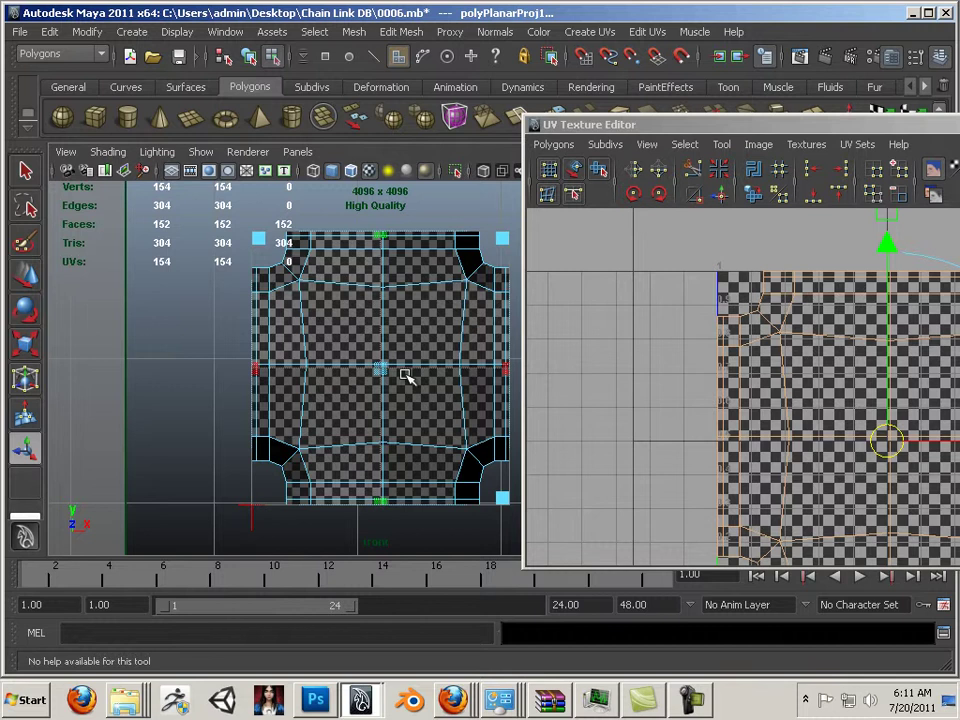
Select all faces of the fitting and apply planar mapping to them again from the front view.
scroll(405, 375, "down", 5)
left_click_drag(405, 375, 375, 459, "alt")
right_click_drag(375, 459, 245, 291, "alt")
left_click_drag(245, 291, 287, 362, "alt")
right_click_drag(287, 362, 285, 318)
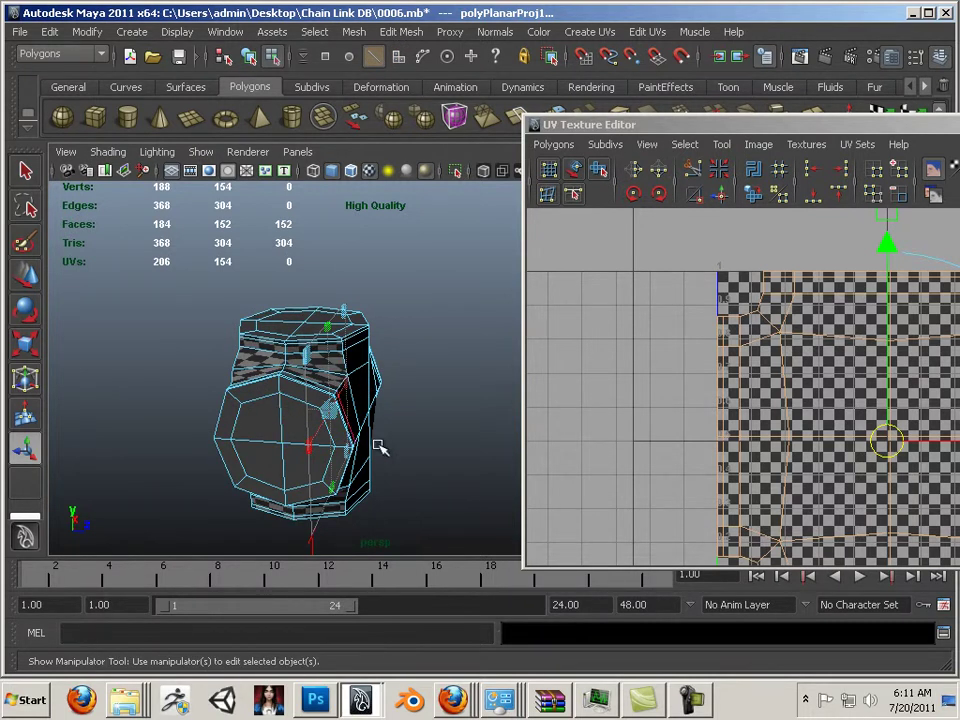
left_click_drag(380, 448, 212, 419, "alt")
middle_click_drag(212, 419, 40, 347, "alt")
right_click_drag(284, 368, 230, 401)
left_click_drag(141, 223, 418, 508)
left_click_drag(311, 441, 287, 435, "alt")
key("space")
key("space")
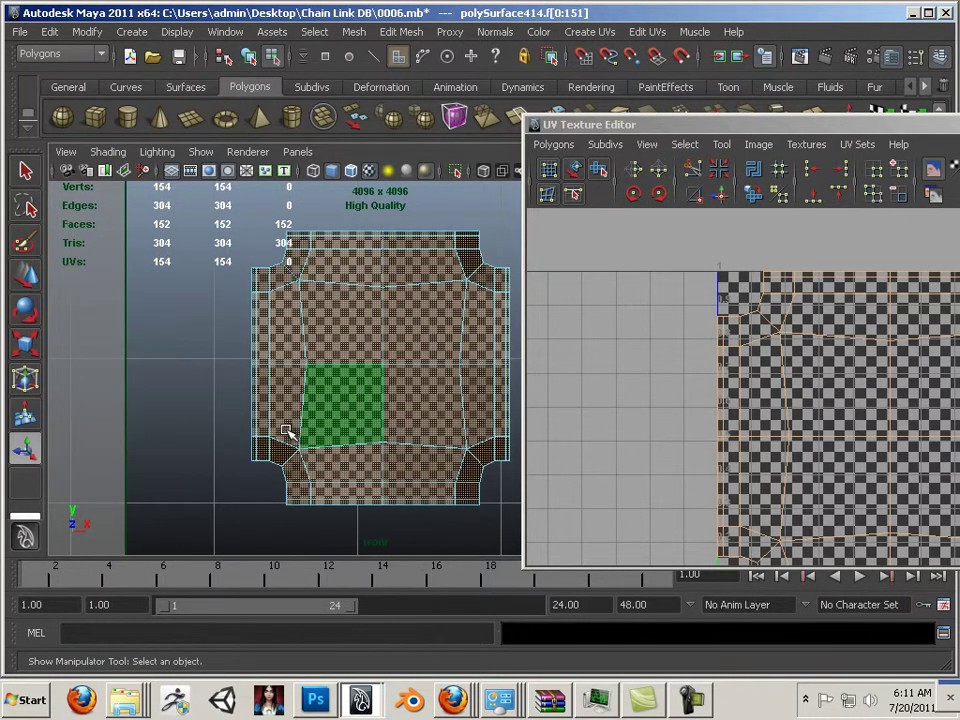
left_click(590, 31)
left_click(608, 57)
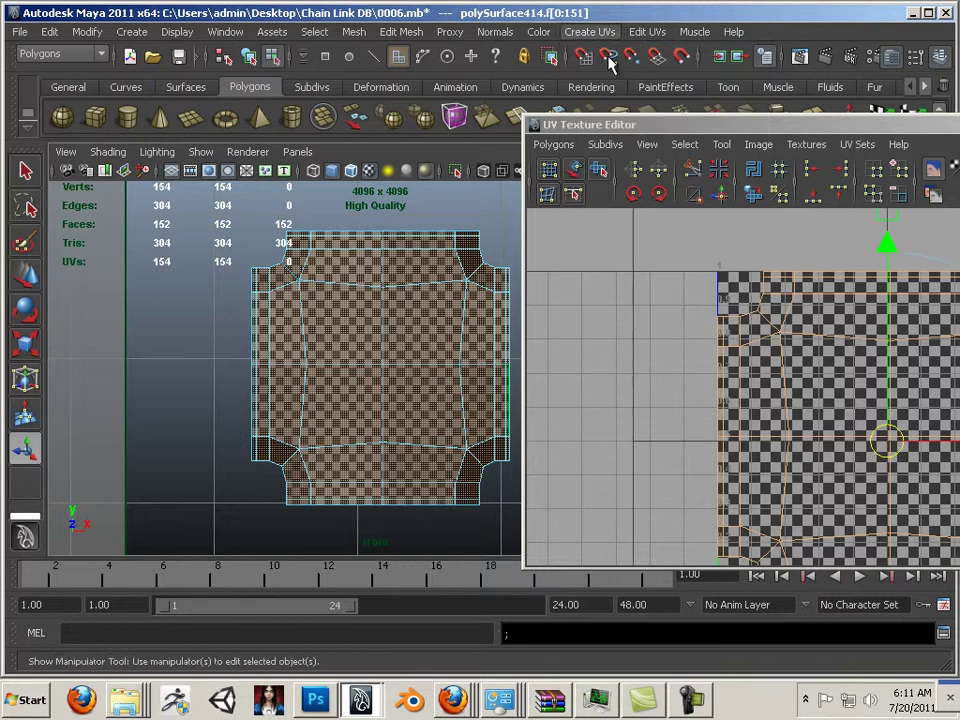
left_click(229, 299)
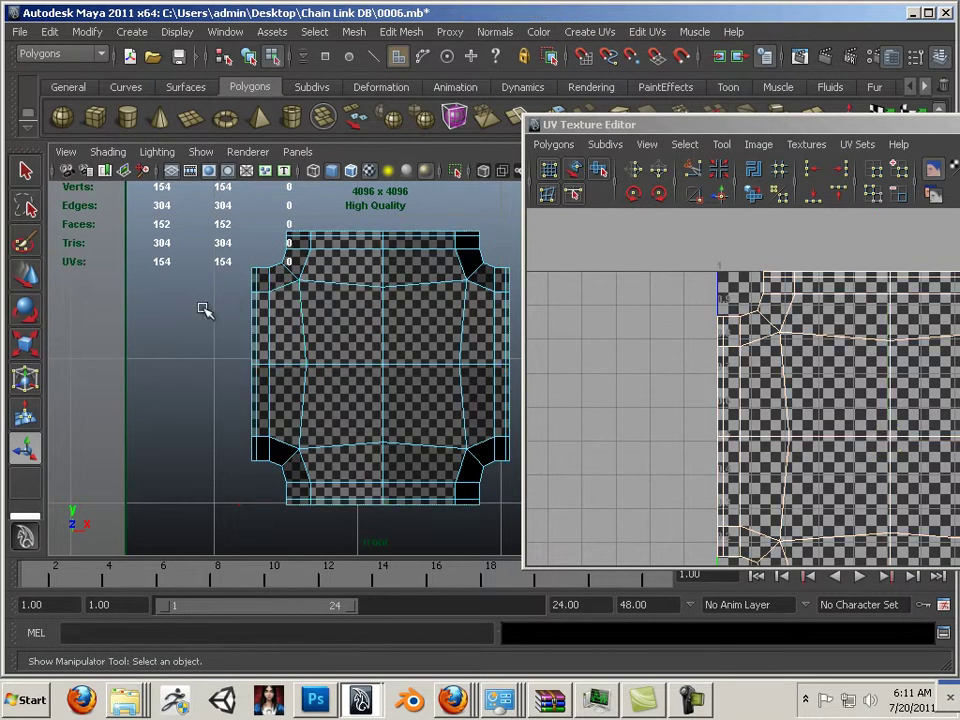
Select the complete edge loop running vertically around the fitting through its round side openings and cut the UVs along it.
key("space")
left_click_drag(327, 332, 486, 344, "alt")
middle_click_drag(209, 343, 335, 321, "alt")
left_click_drag(335, 320, 330, 345, "alt")
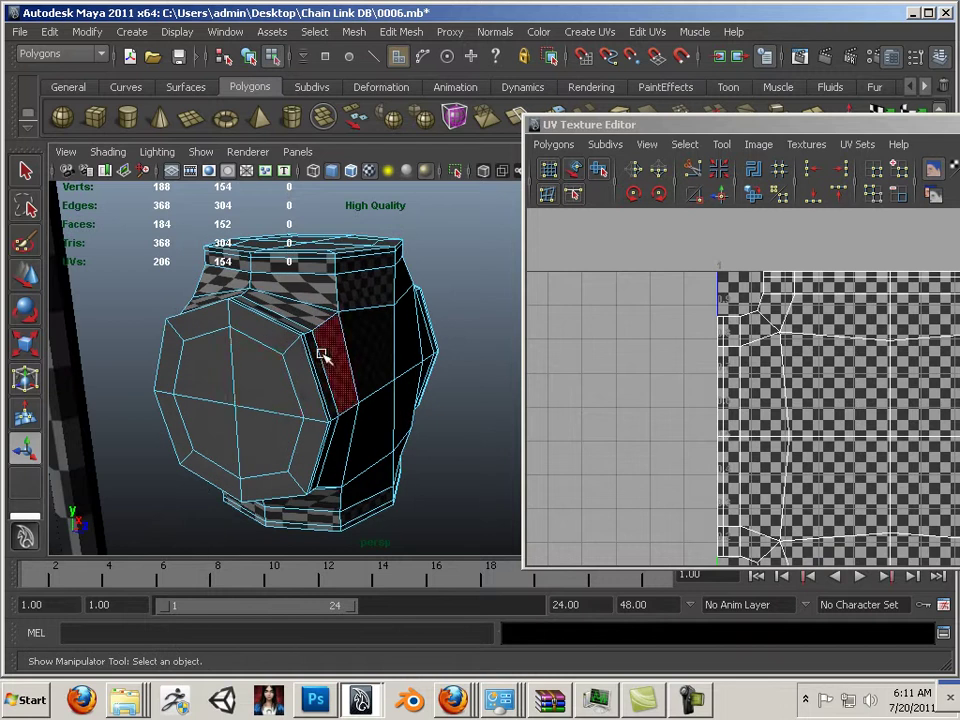
left_click(332, 348)
right_click_drag(273, 362, 284, 319)
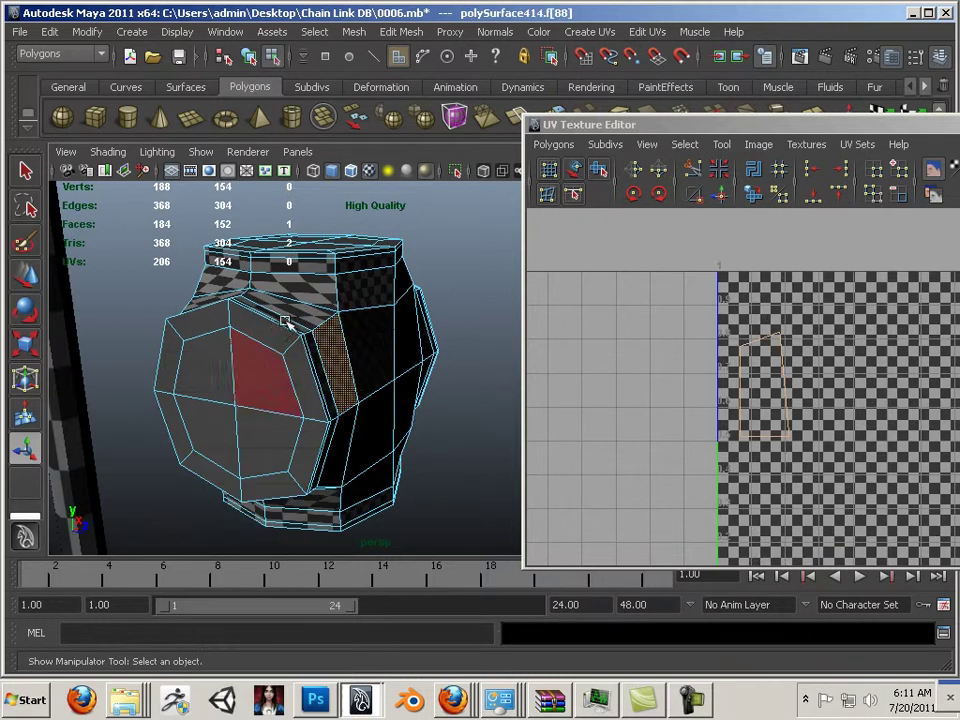
double_click(233, 367)
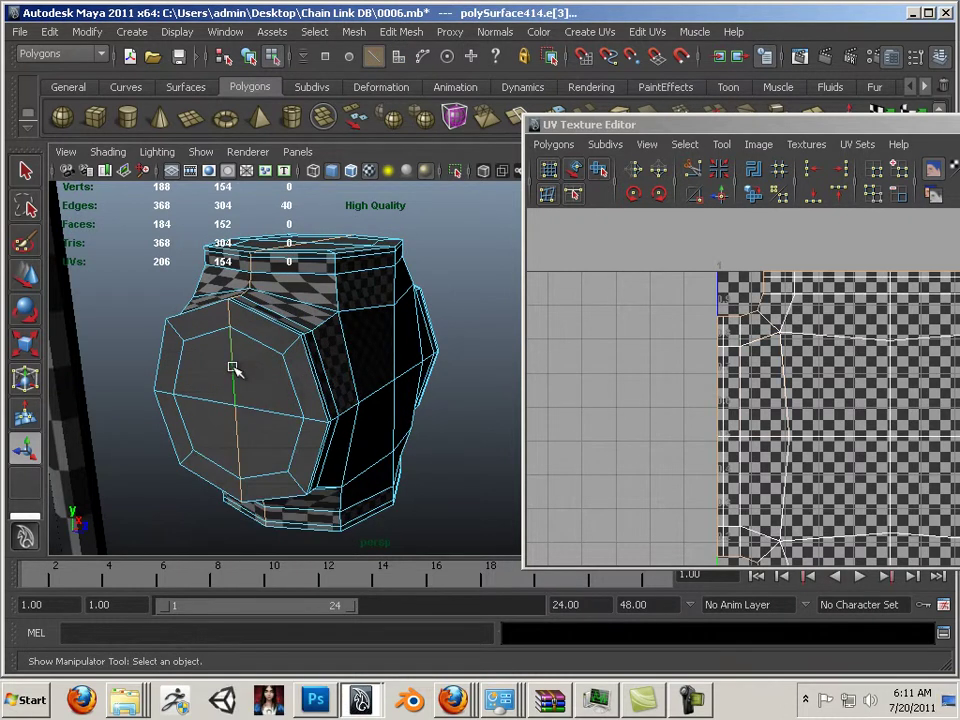
left_click(692, 169)
Try to separate the fitting's overlapping halves by expanding the central UV selection to its shells and shifting them slightly in U.
middle_click_drag(822, 385, 746, 388, "alt")
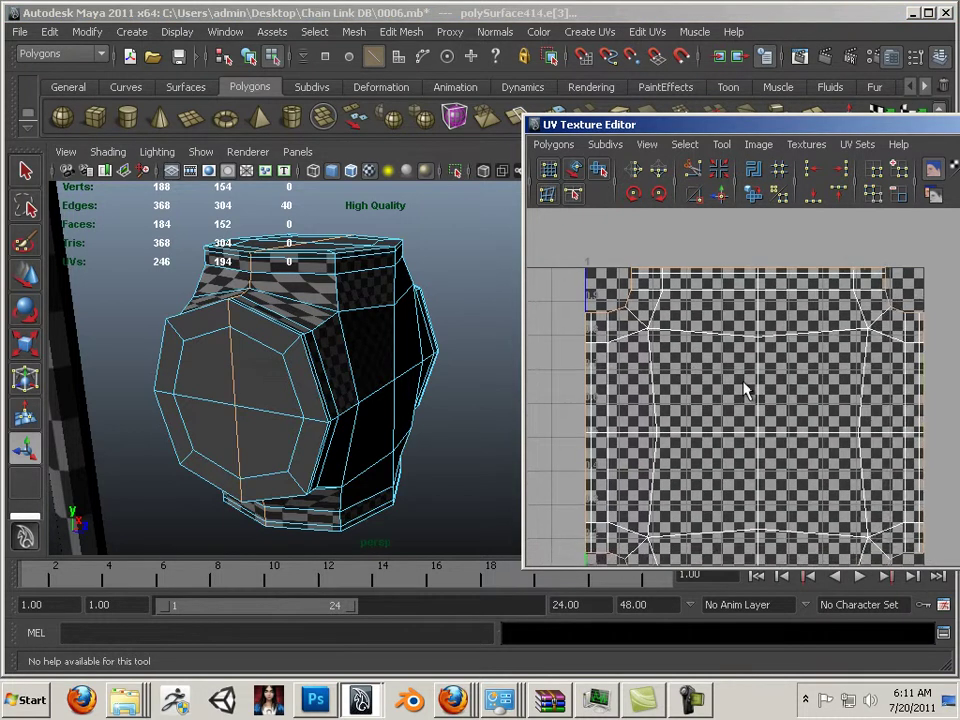
scroll(750, 390, "down", 2)
right_click_drag(779, 391, 817, 392)
left_click(770, 425)
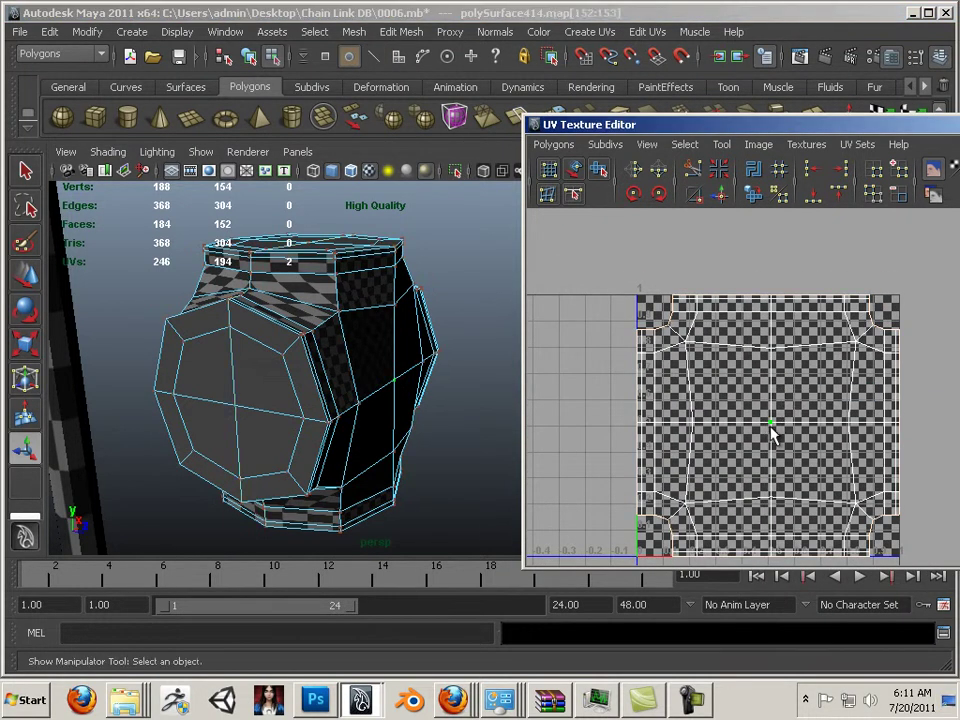
right_click_drag(771, 428, 812, 404, "ctrl")
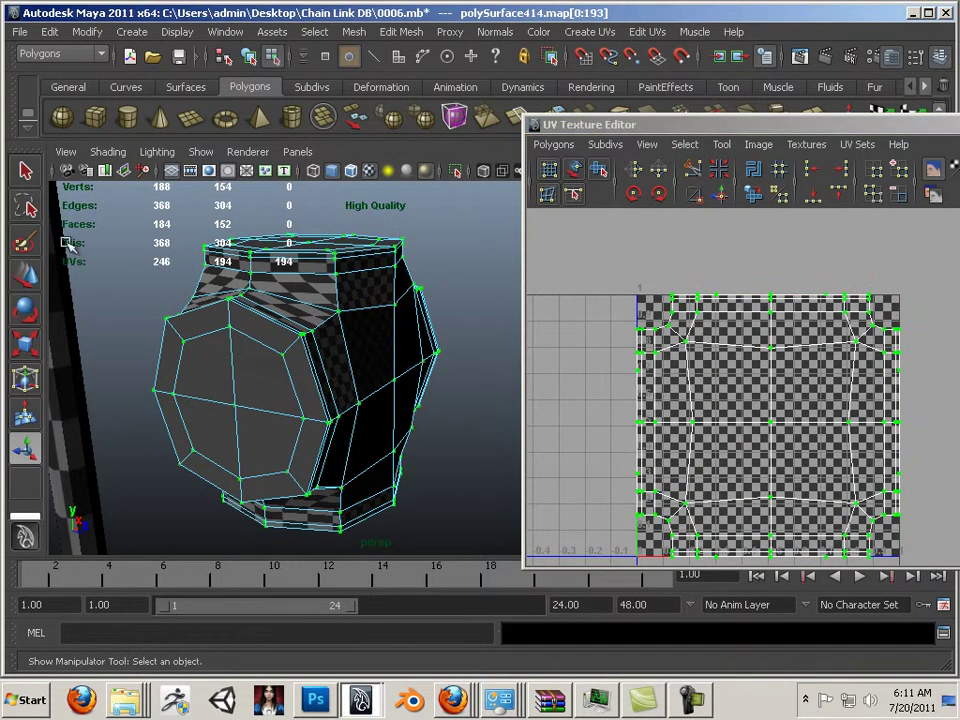
left_click(27, 275)
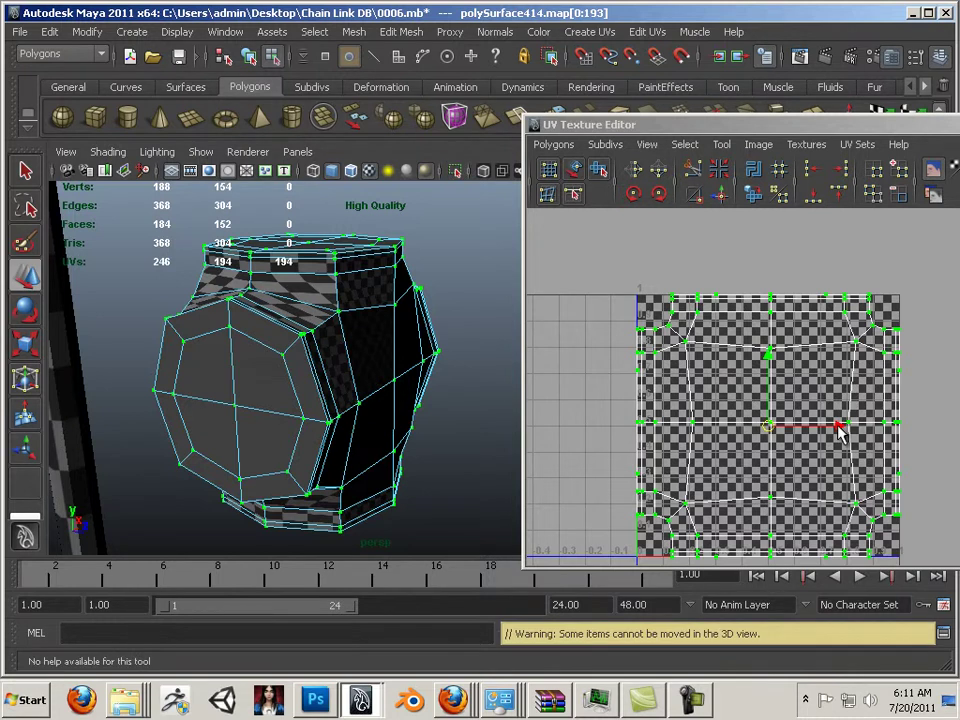
mouse_move(838, 428)
left_mouse_down()
mouse_move(762, 428)
mouse_move(845, 428)
left_mouse_up()
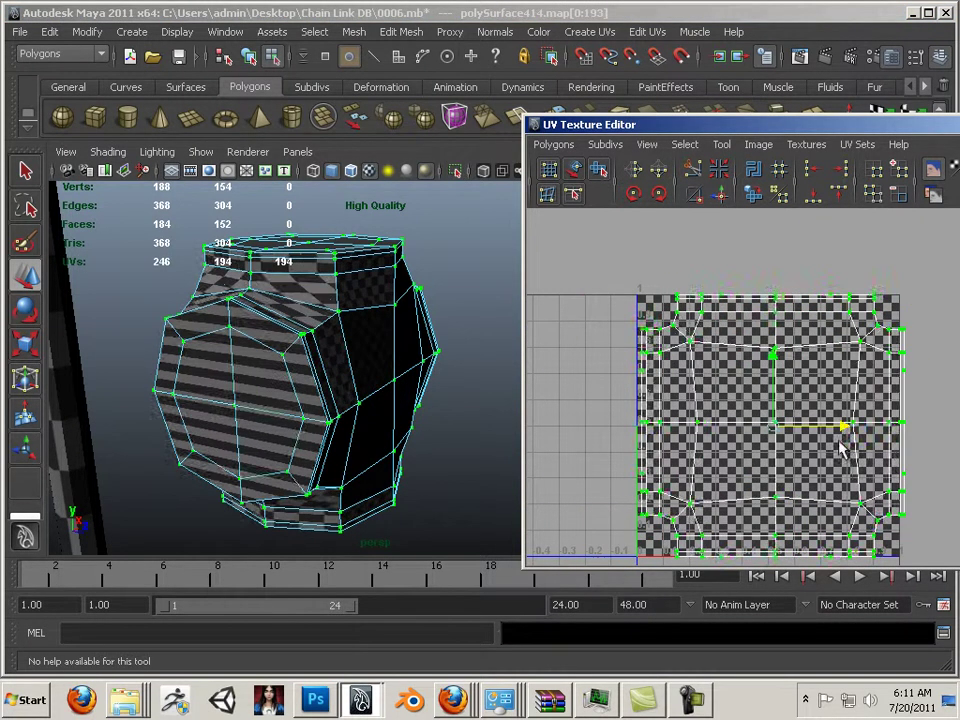
left_click(605, 388)
Select a single half's UV shell from one of its UVs and move it horizontally off the checker, beyond the texture square's left edge.
left_click(769, 348)
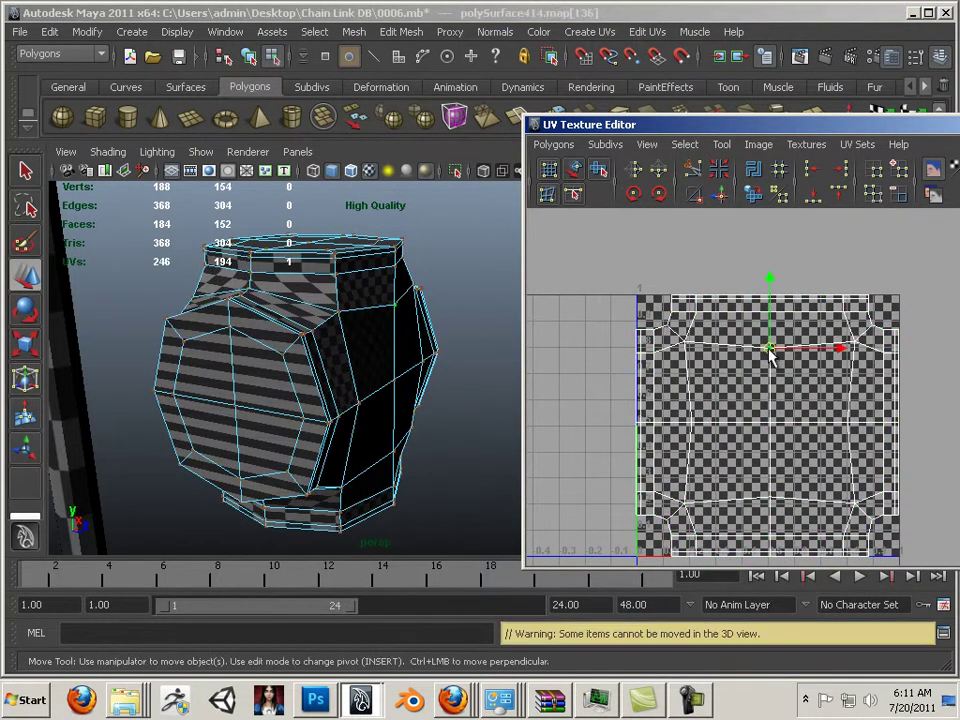
right_click_drag(771, 350, 808, 347, "ctrl")
left_click_drag(840, 428, 555, 422)
Reposition the UV Texture Editor to show both half shells and turn on shaded UV display.
left_click_drag(760, 125, 408, 64)
scroll(441, 226, "down", 3)
middle_click_drag(537, 221, 620, 247, "alt")
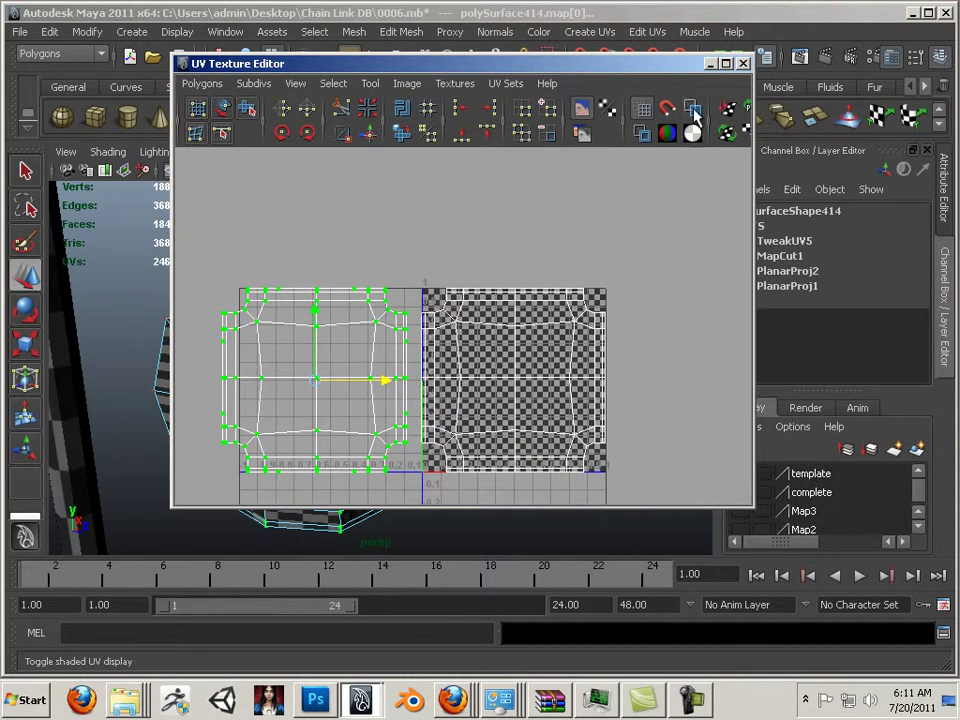
left_click(694, 110)
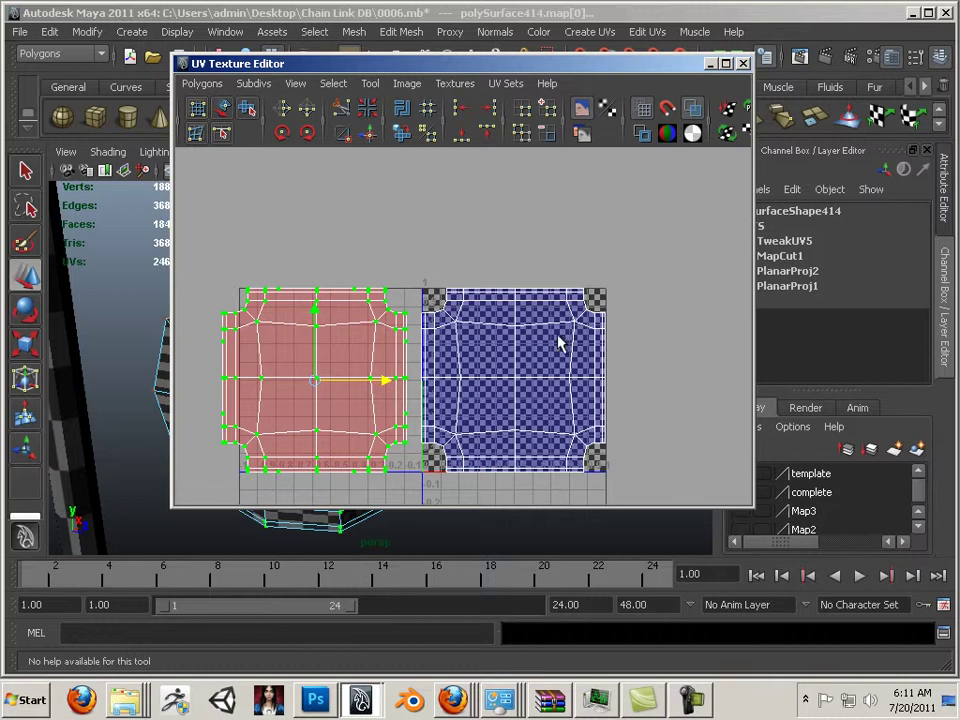
middle_click_drag(436, 372, 498, 330, "alt")
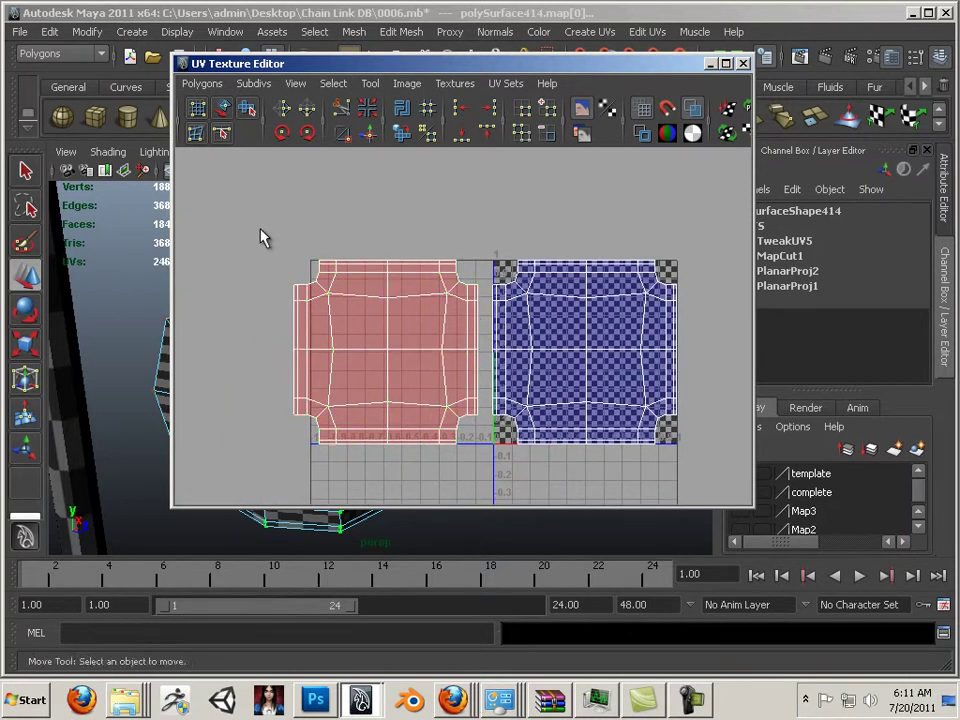
Select all UVs of the red half shell and flip it horizontally in U.
left_click_drag(250, 238, 302, 326)
left_click_drag(484, 502, 482, 499)
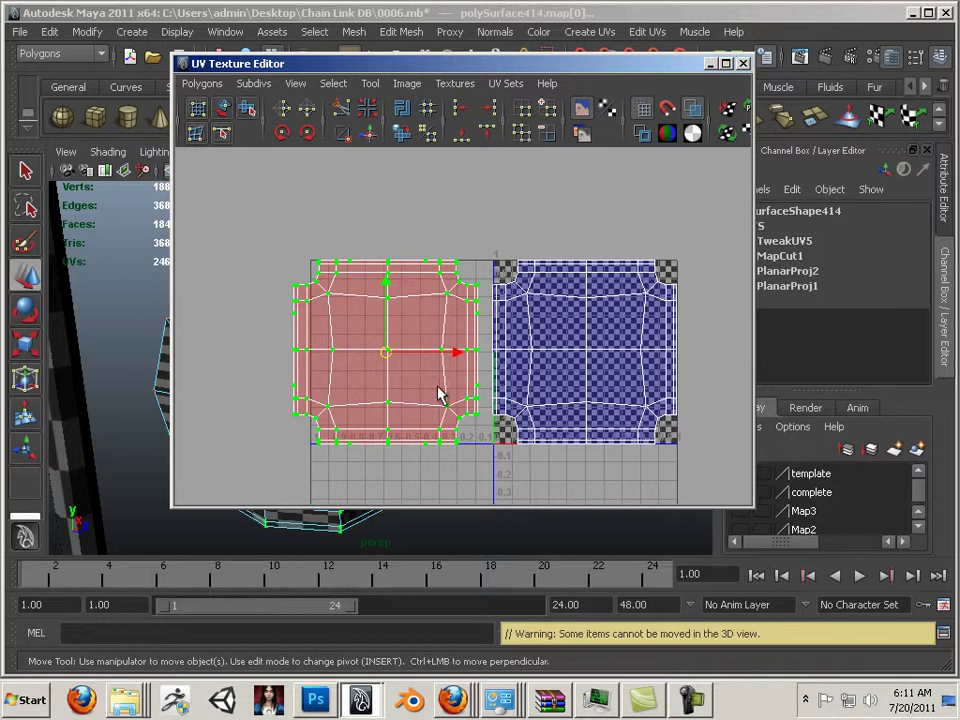
left_click(282, 112)
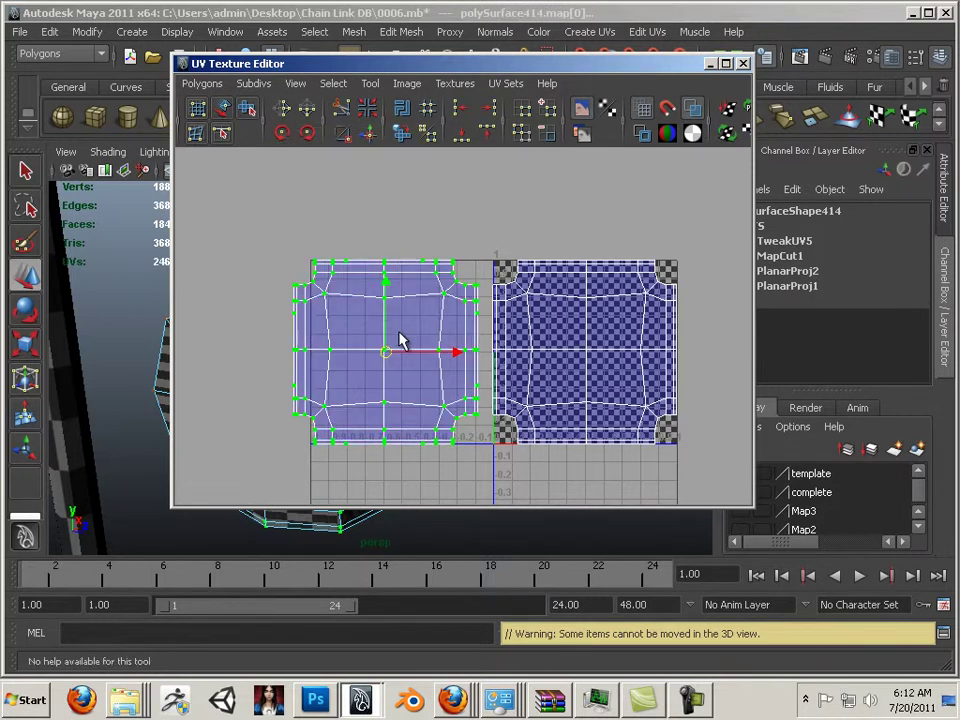
Select only the UVs of the flipped shell's upper flap and unfold them.
middle_click_drag(400, 328, 493, 339, "alt")
right_click_drag(493, 339, 583, 351, "alt")
right_click(531, 314)
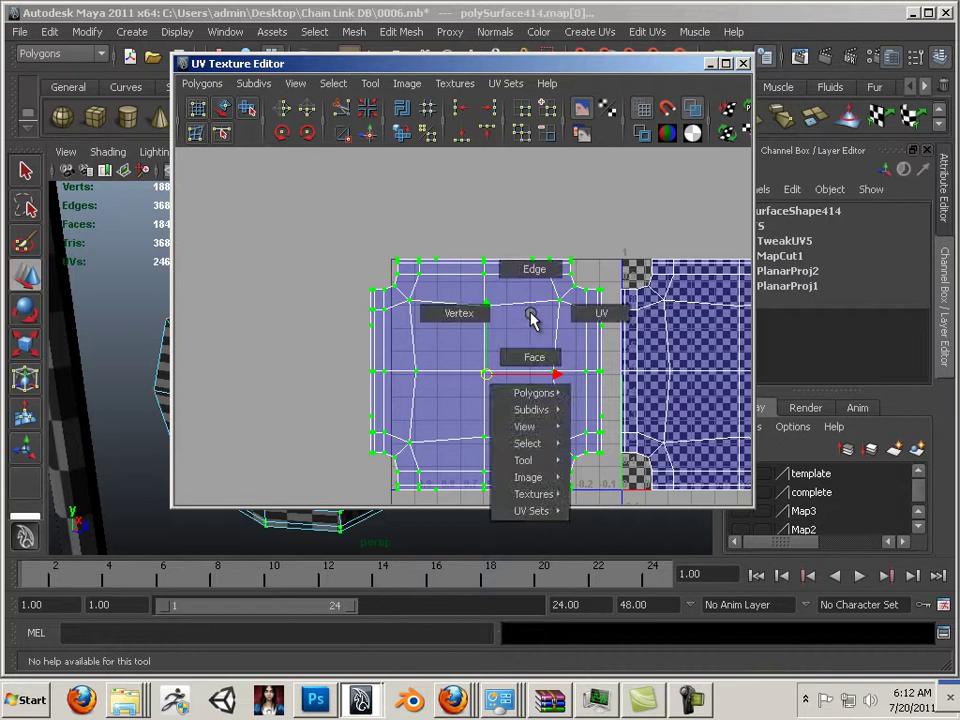
left_click(600, 313)
left_click_drag(337, 208, 395, 245)
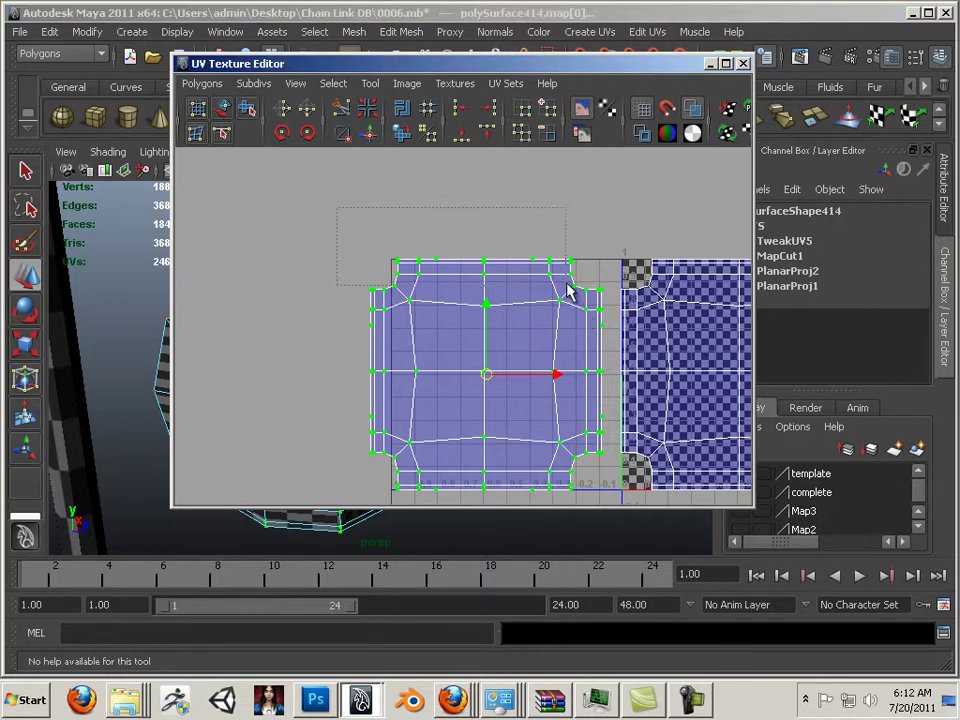
left_click_drag(591, 287, 548, 279)
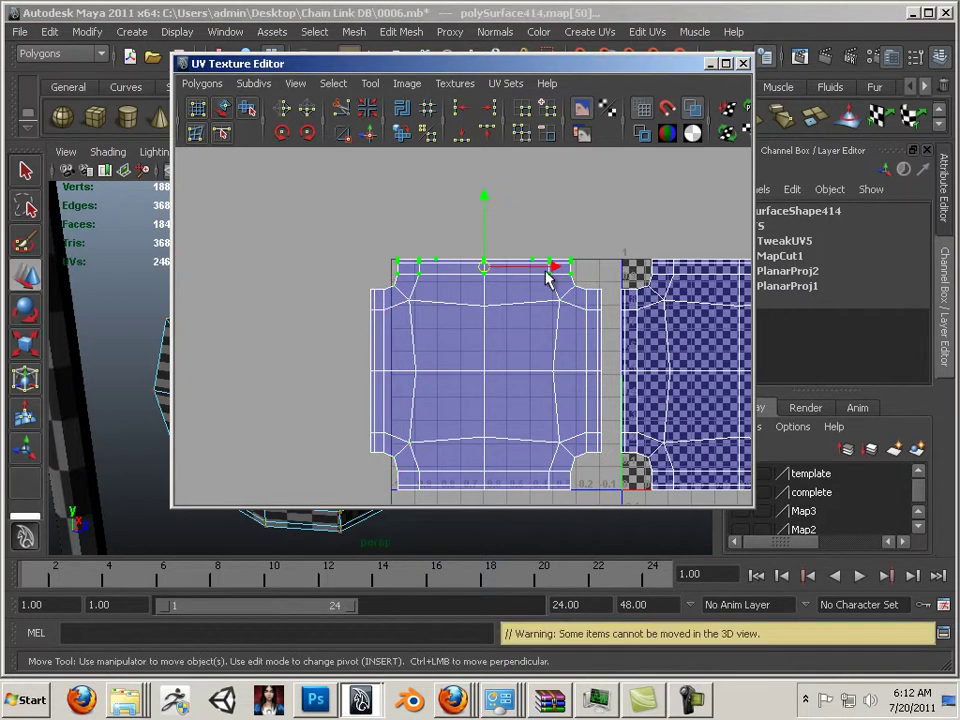
left_click(402, 136)
Unfold the flipped shell's left flap, and select and unfold the UVs of its right flap.
middle_click_drag(454, 331, 499, 264, "alt")
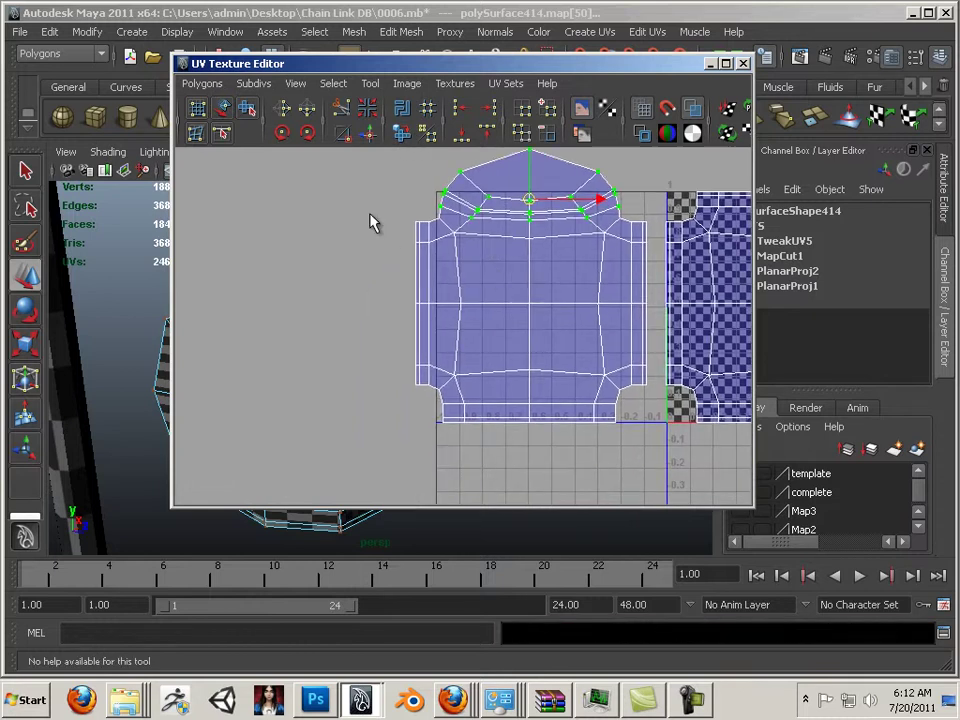
left_click(407, 135)
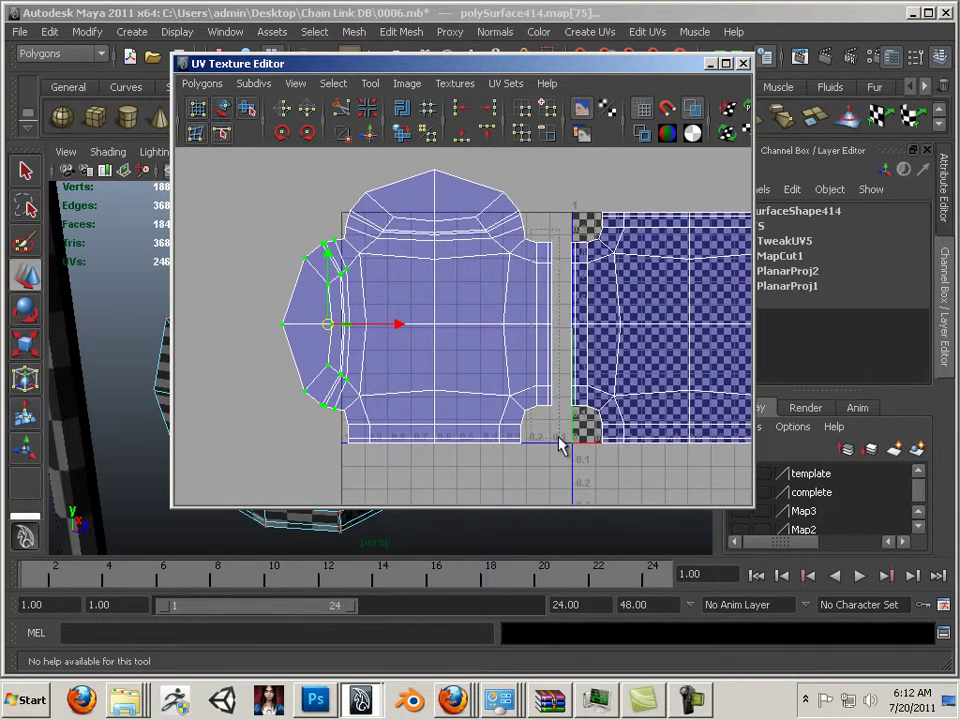
left_click_drag(561, 443, 505, 225)
left_click(401, 135)
Select the UVs of the flipped shell's lower flap and unfold them.
left_click_drag(547, 484, 514, 454)
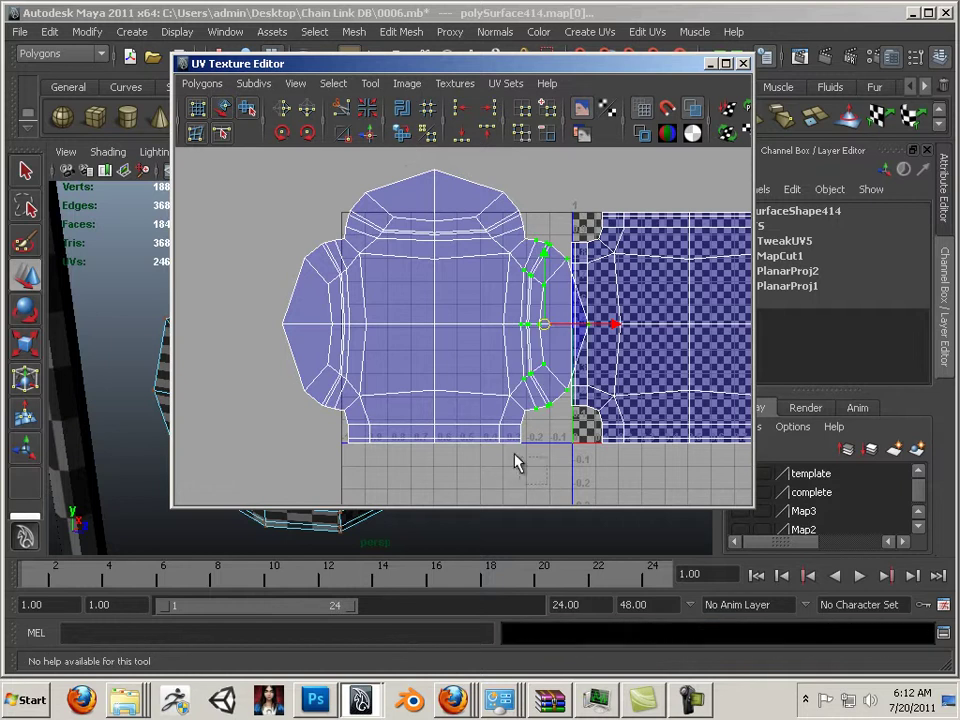
left_click_drag(340, 425, 340, 425)
left_click(400, 135)
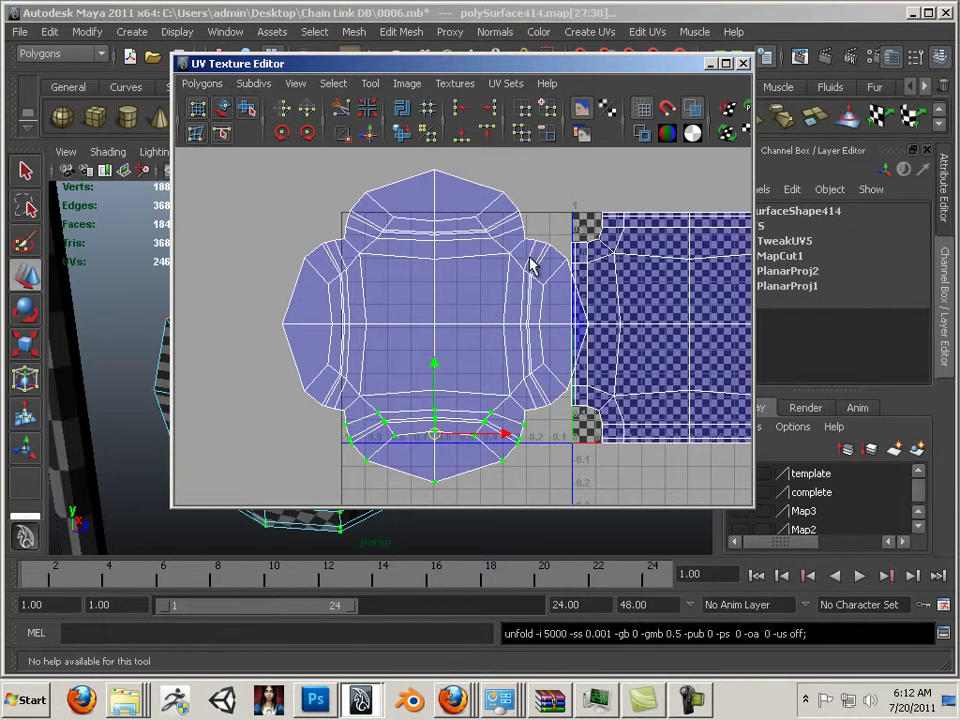
Move the second UV shell in the 0-1 tile sideways in U, clear of the already unfolded shell.
middle_click_drag(530, 266, 380, 297, "alt")
right_click_drag(519, 321, 580, 317)
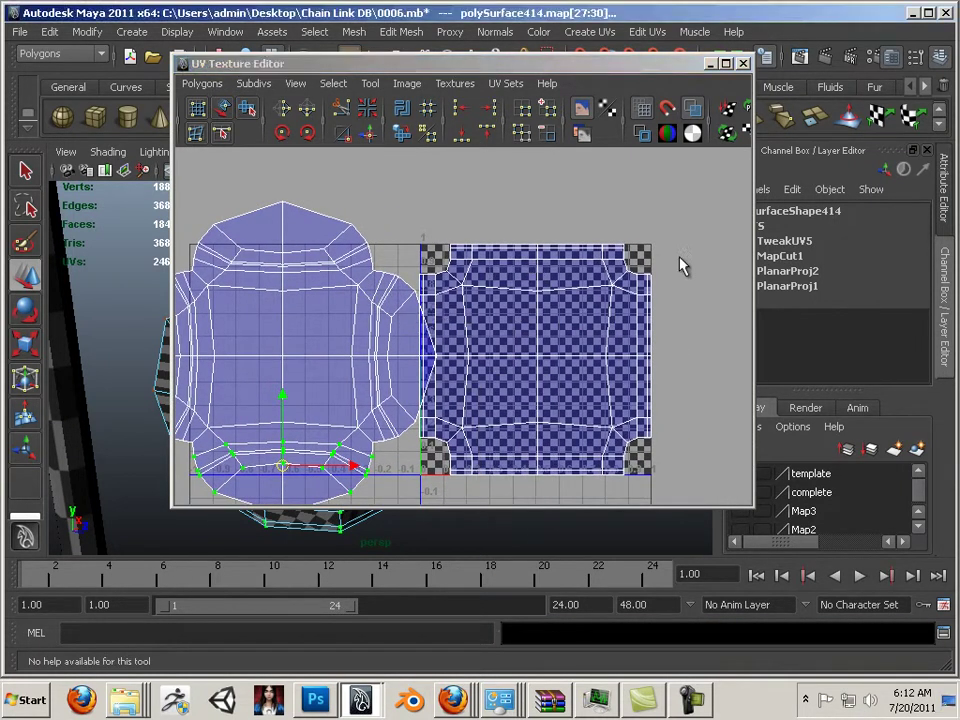
left_click(632, 291)
key("w")
left_click(472, 236)
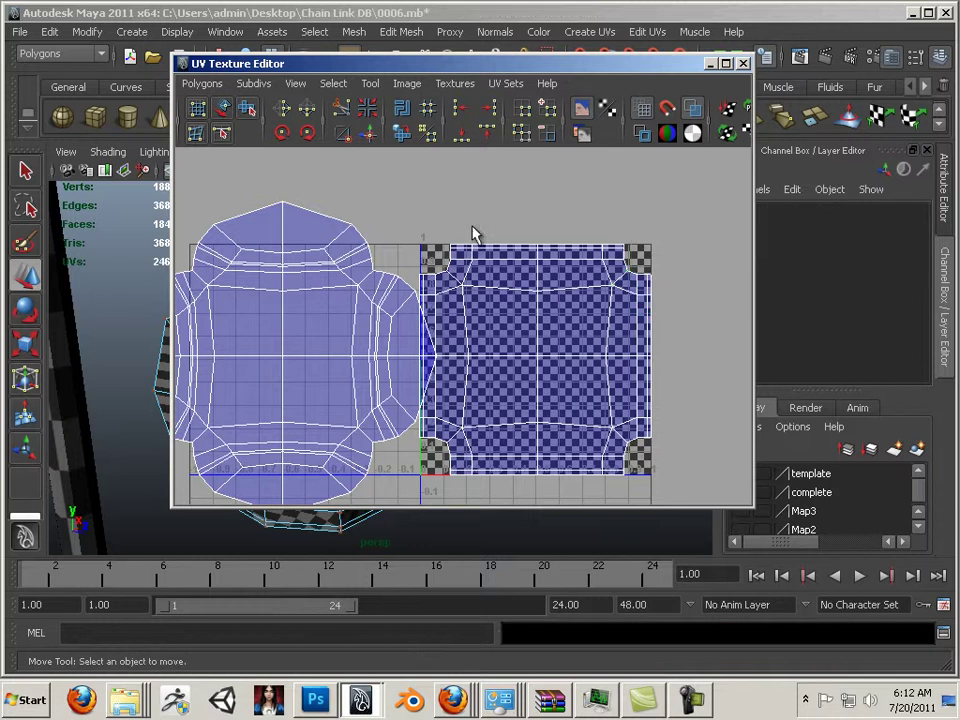
left_click(228, 113)
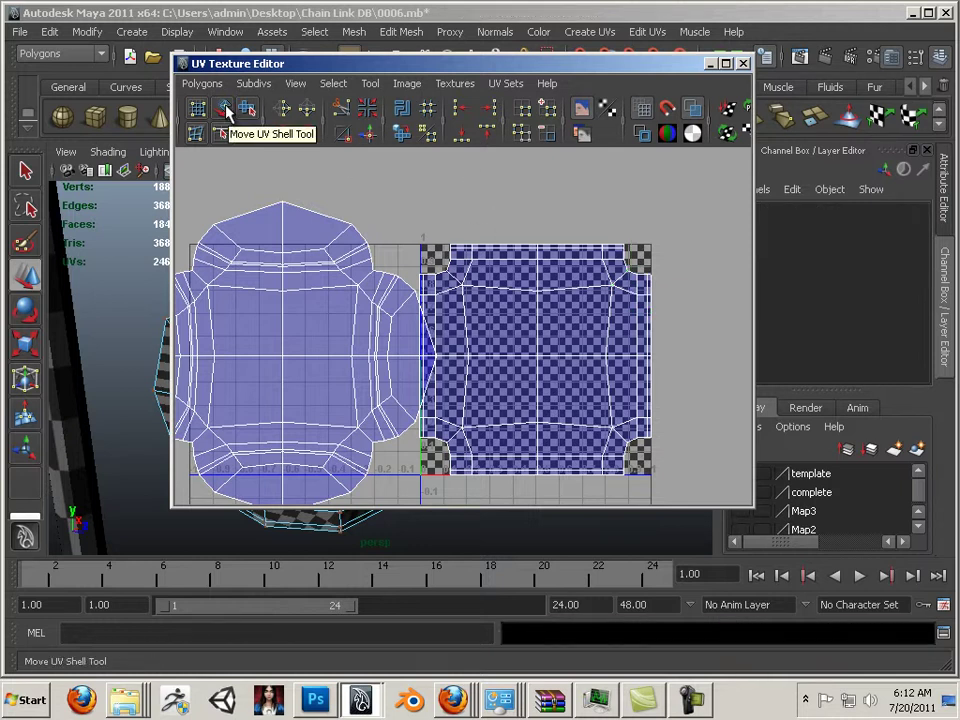
left_click(227, 112)
left_click(490, 272)
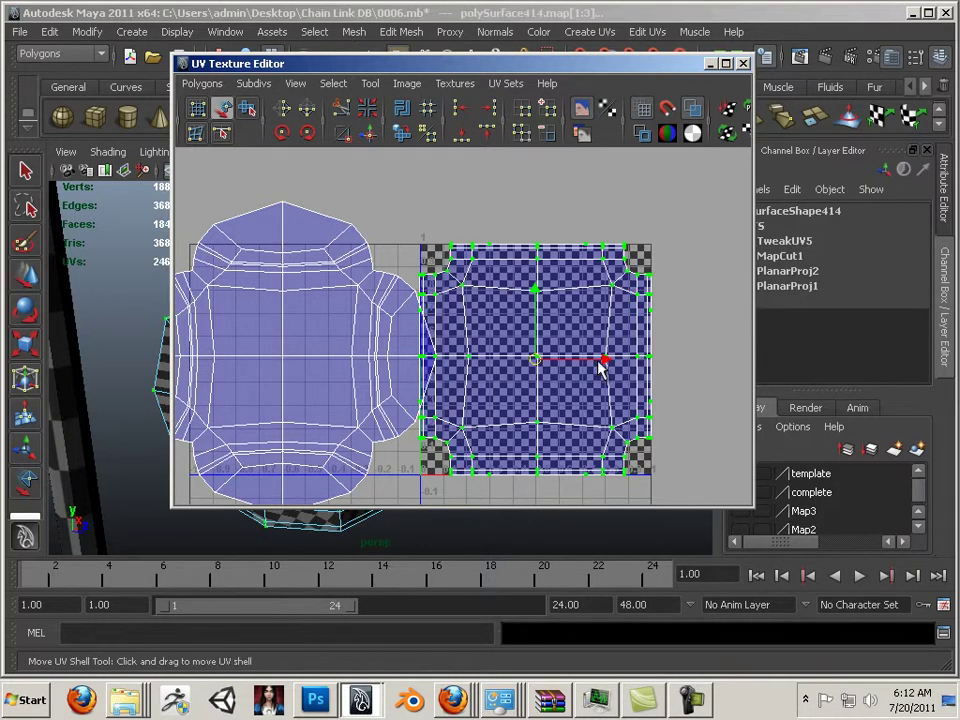
left_click_drag(601, 369, 690, 369)
middle_click_drag(520, 290, 398, 268, "alt")
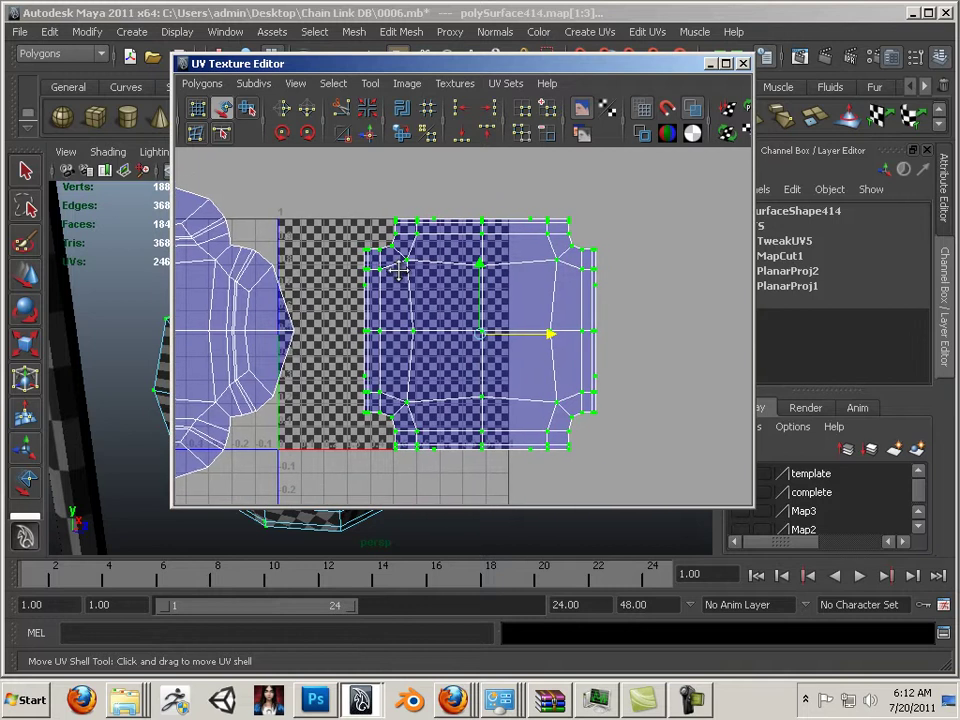
Select only the UVs of the second shell's upper flap and unfold them.
left_click(26, 272)
left_click(345, 186)
left_click_drag(339, 177, 574, 253)
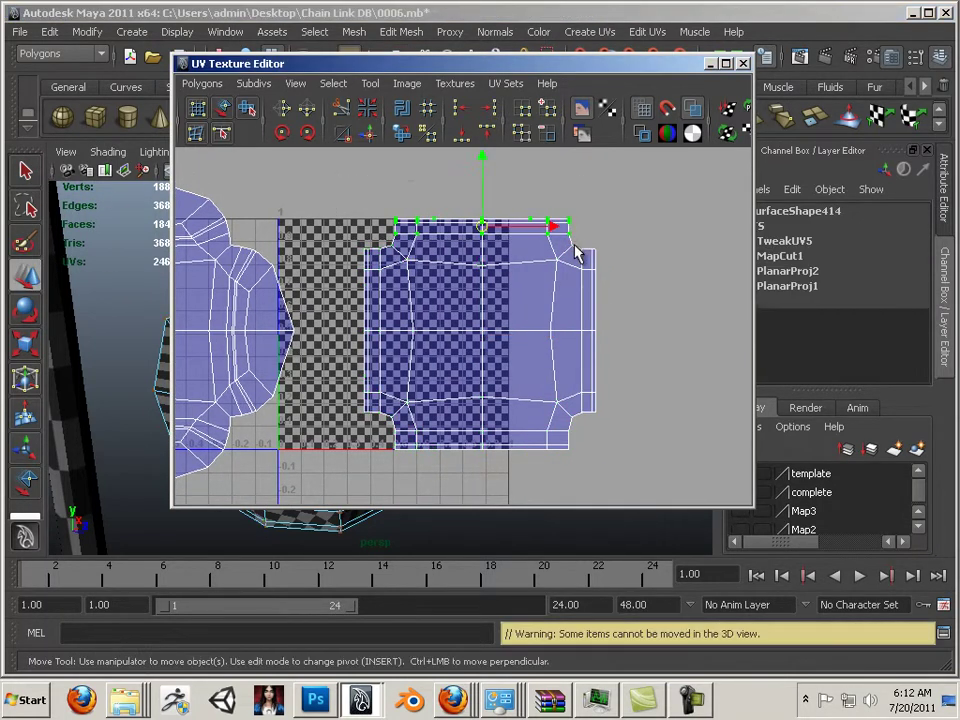
left_click(373, 141)
key("ctrl+z")
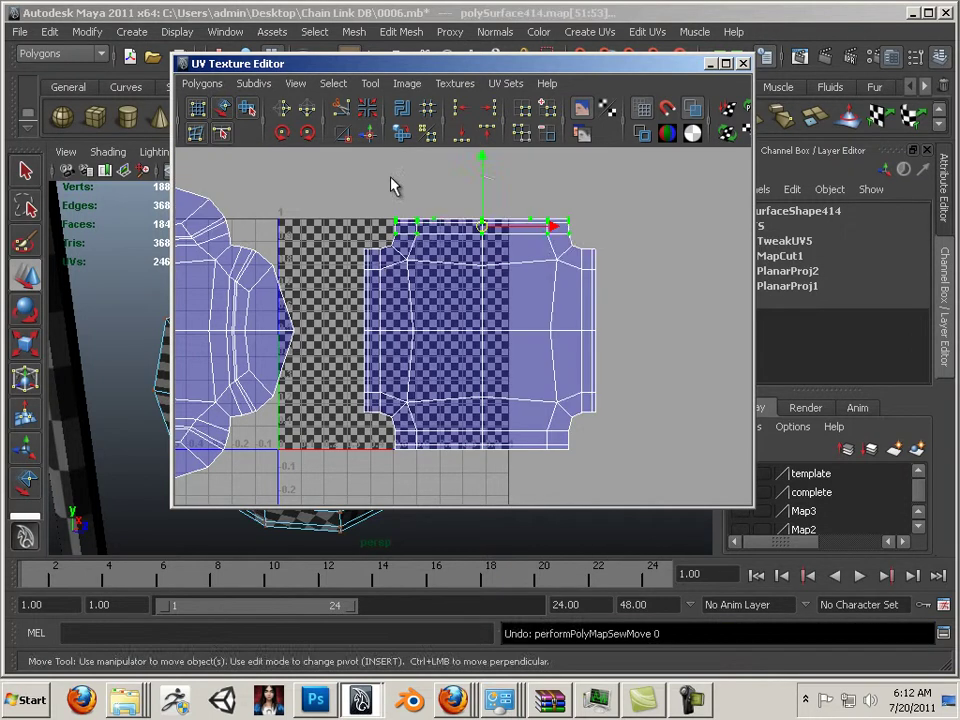
left_click(400, 137)
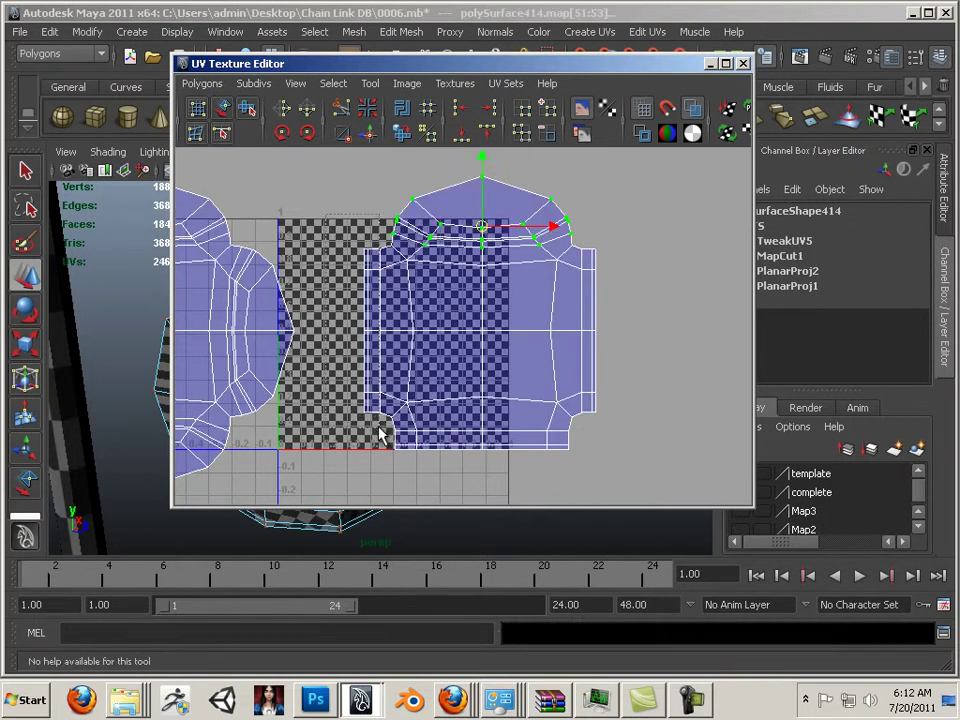
Select and unfold the UVs of the second shell's left flap, and repeat for its right flap.
left_click_drag(384, 431, 385, 432)
left_click(401, 137)
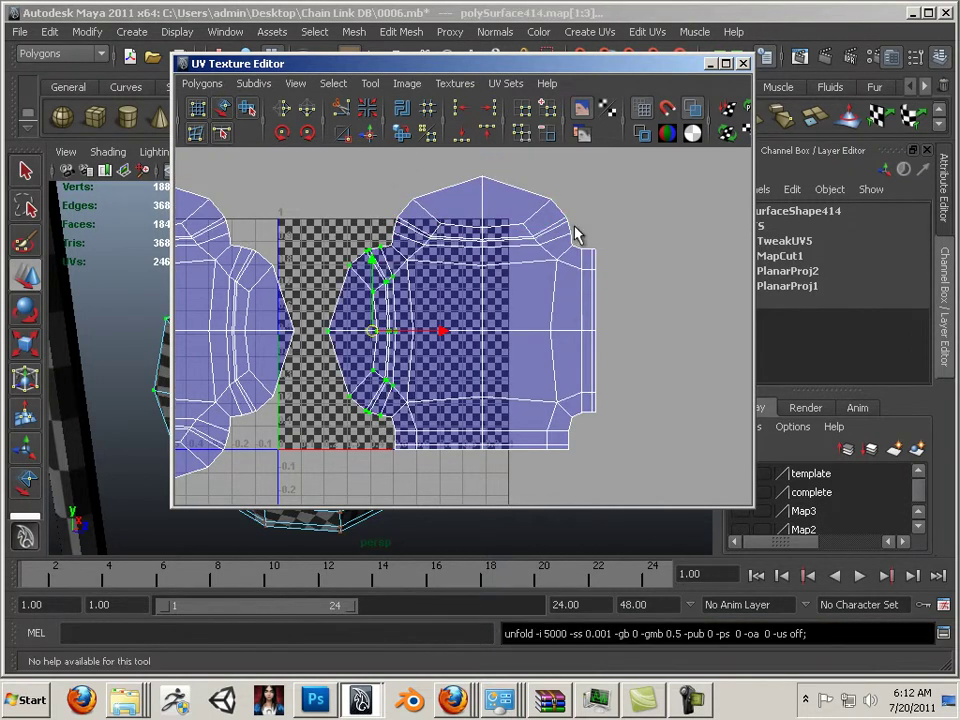
left_click_drag(578, 236, 650, 468)
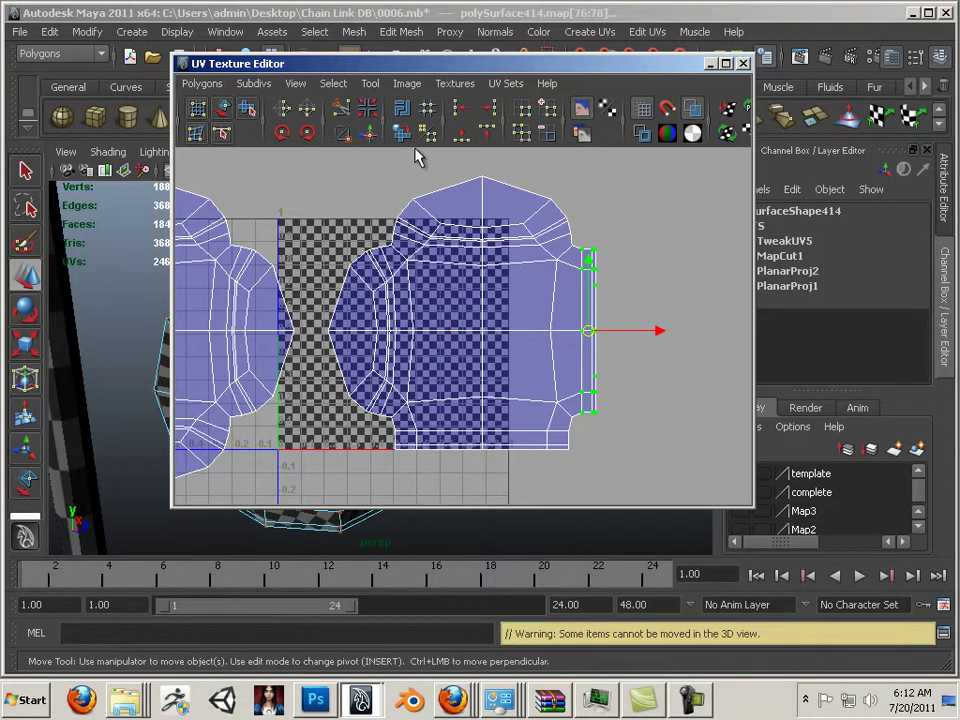
left_click(402, 137)
Select the UVs of the second shell's lower flap and unfold them.
middle_click_drag(547, 456, 545, 331, "alt")
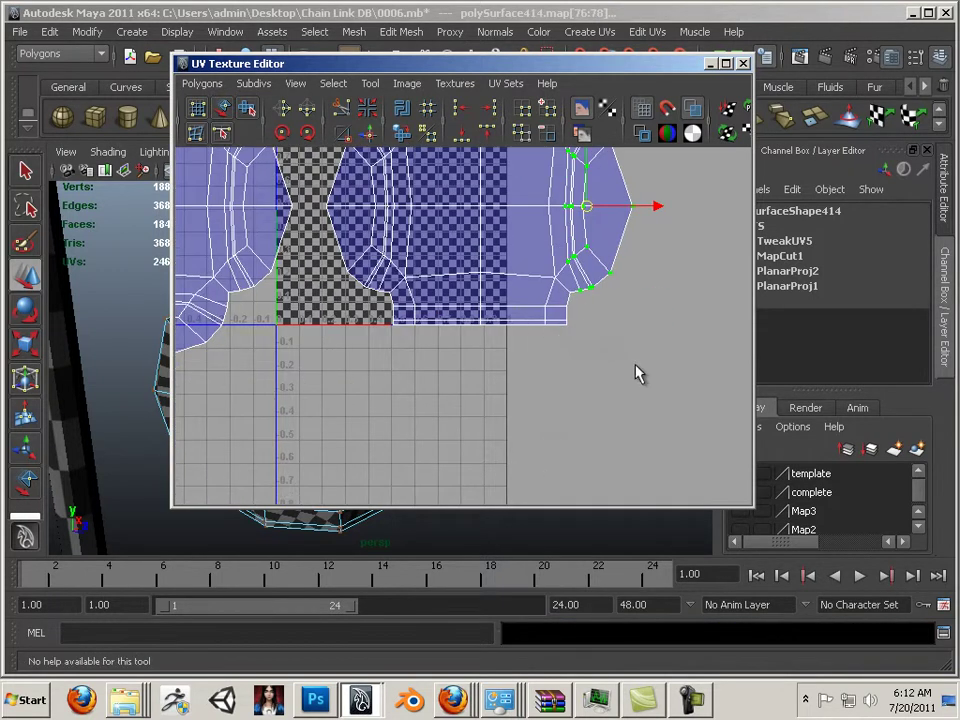
left_click_drag(415, 322, 392, 302)
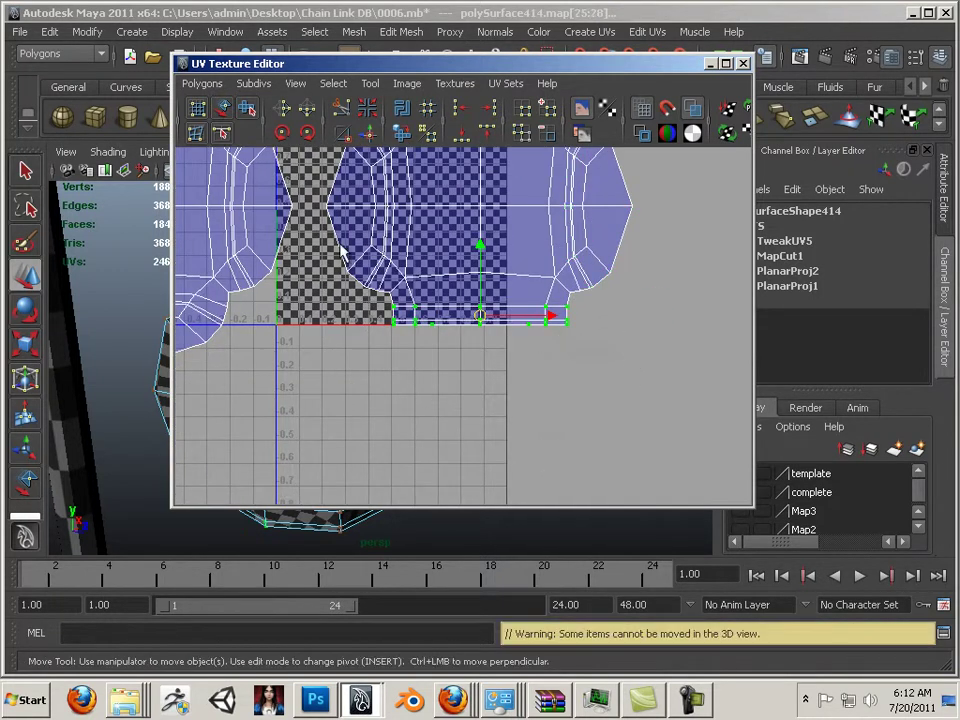
left_click(401, 135)
middle_click_drag(471, 335, 585, 428, "alt")
right_click_drag(540, 387, 378, 326, "alt")
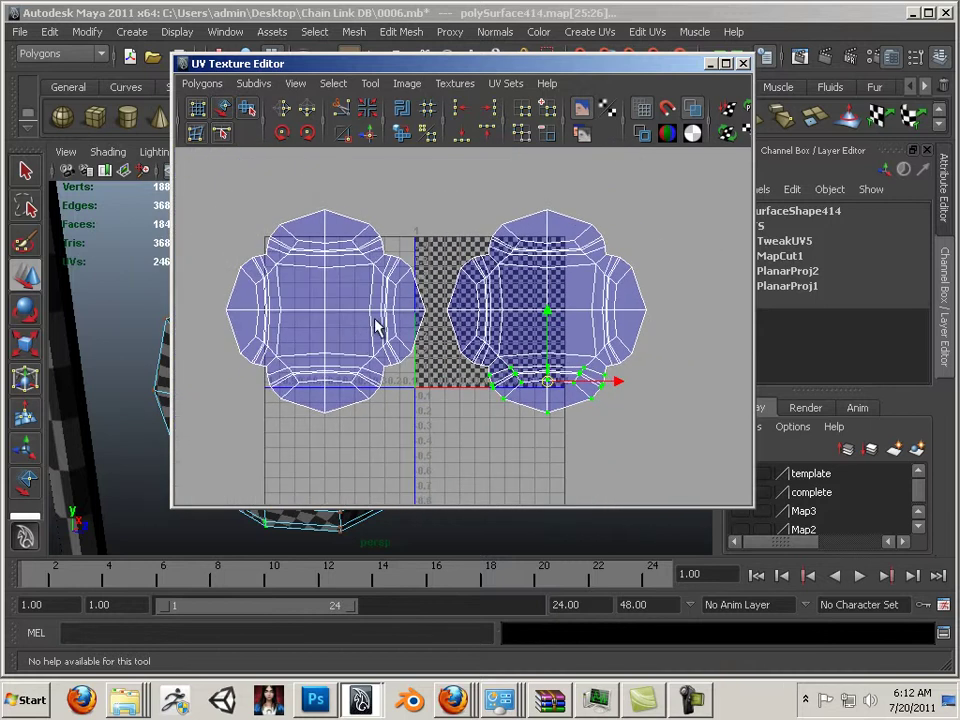
Move the UV Texture Editor off the model and examine the checker pattern on the fitting for distortion around the flaps and corners.
left_click_drag(298, 66, 488, 107)
left_click_drag(330, 260, 240, 356, "alt")
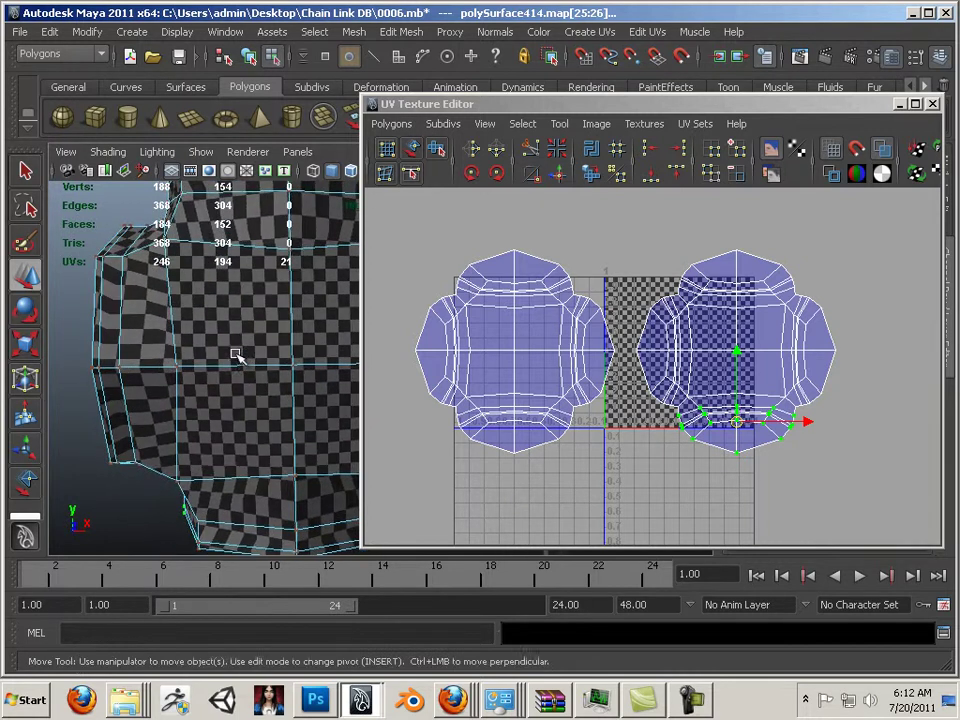
middle_click_drag(240, 356, 221, 457, "alt")
left_click_drag(221, 457, 195, 326, "alt")
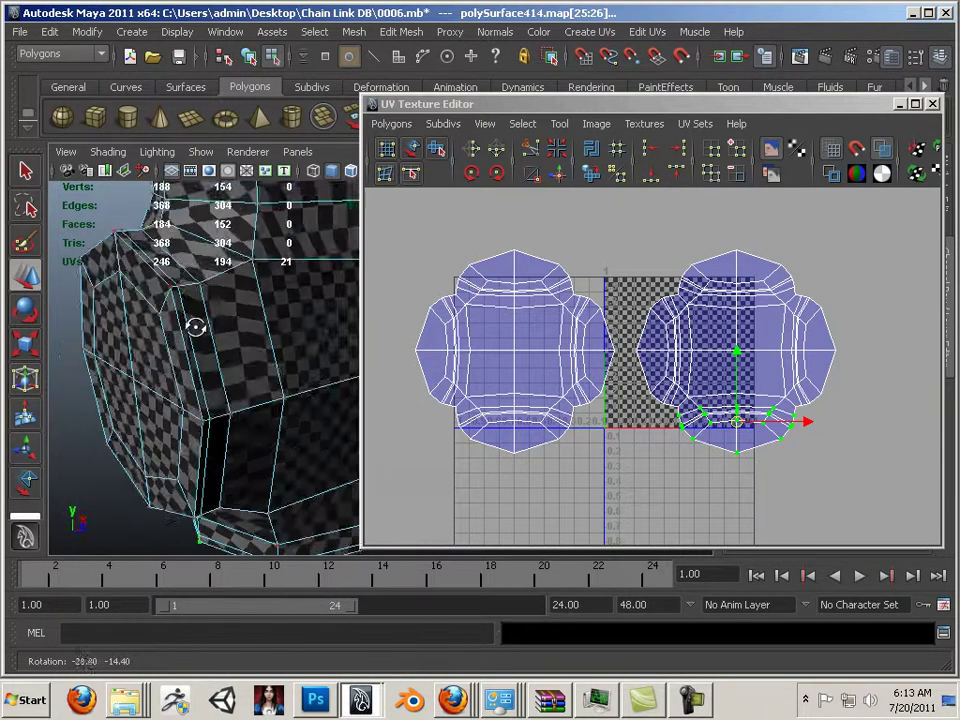
right_click_drag(195, 326, 249, 318, "alt")
middle_click_drag(249, 318, 246, 326, "alt")
left_click_drag(246, 326, 242, 352, "alt")
right_click_drag(242, 352, 491, 394, "alt")
middle_click_drag(491, 394, 506, 441, "alt")
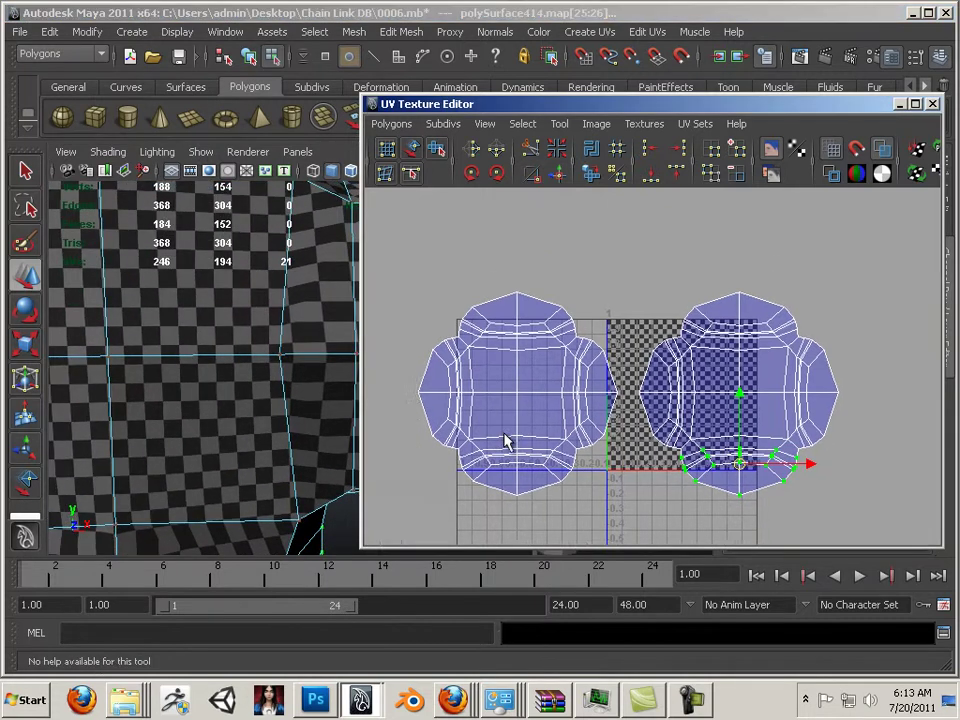
right_click_drag(506, 441, 634, 428, "alt")
middle_click_drag(634, 428, 692, 424, "alt")
right_click_drag(592, 387, 603, 396, "alt")
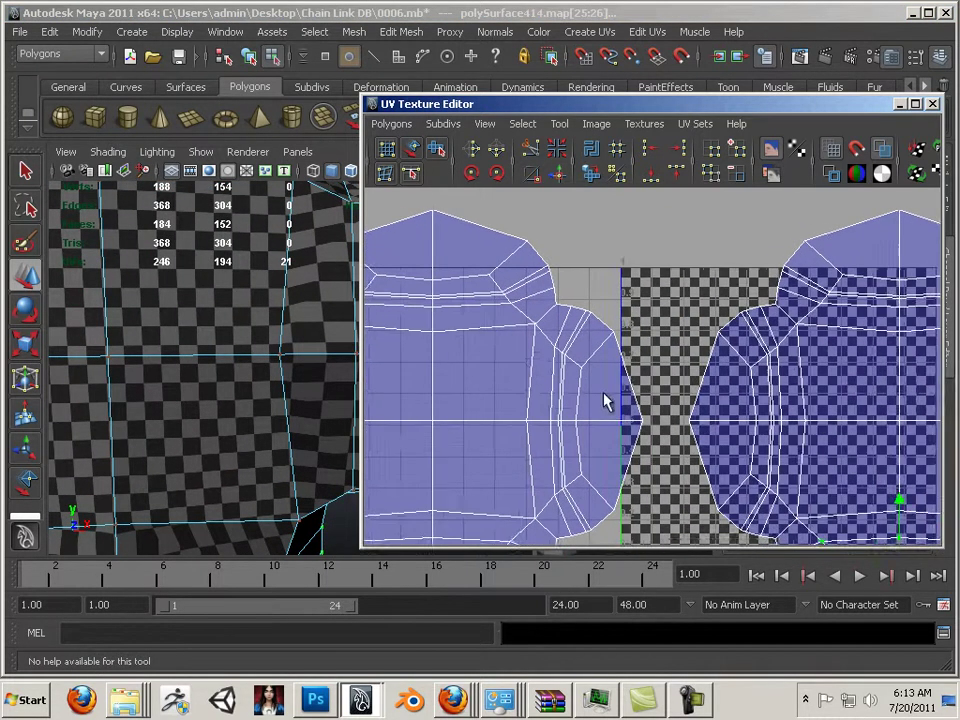
Select the four diagonal corner edges between the left shell's flaps and cut the UVs along them.
middle_click_drag(603, 396, 765, 416, "alt")
right_click_drag(702, 333, 712, 295)
left_click(700, 330)
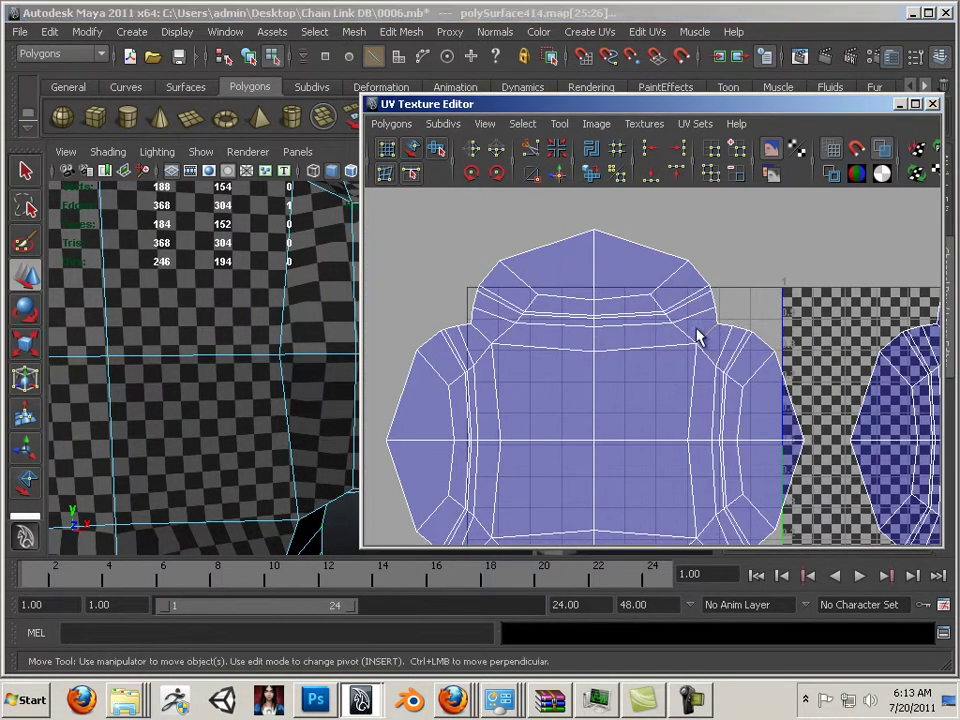
left_click(482, 333, "shift")
middle_click_drag(505, 418, 531, 263, "alt")
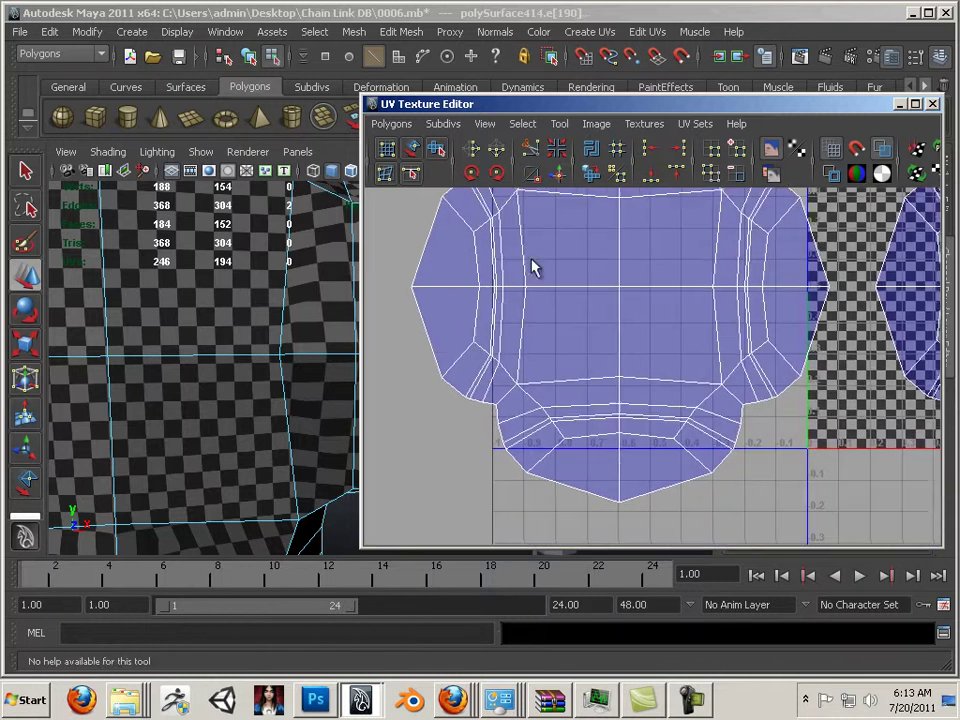
left_click(668, 412, "shift")
key("w")
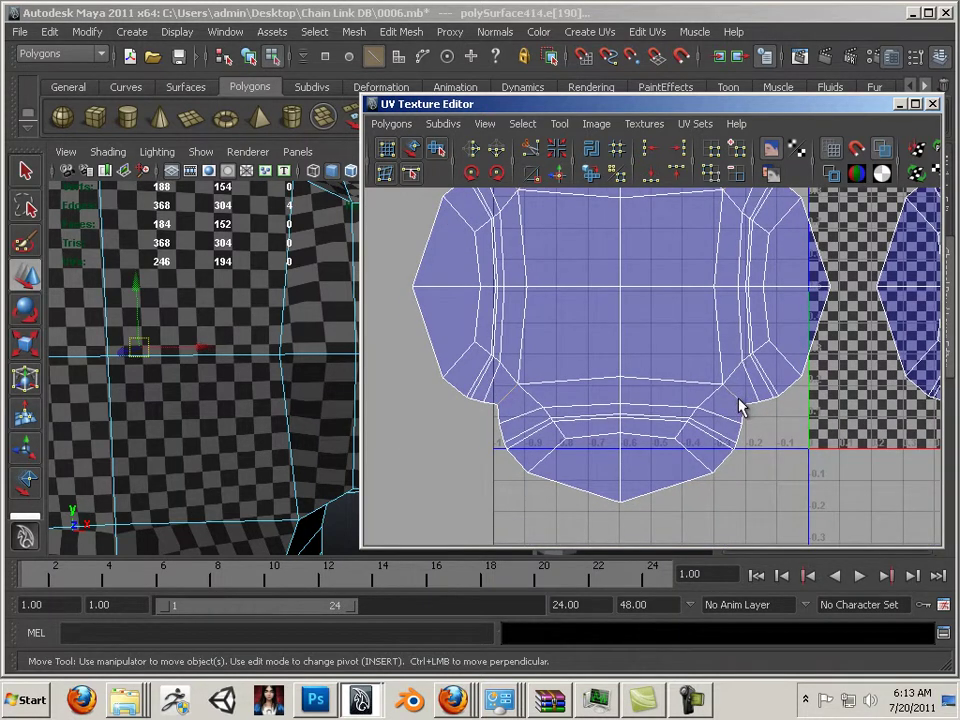
middle_click_drag(667, 390, 612, 475, "alt")
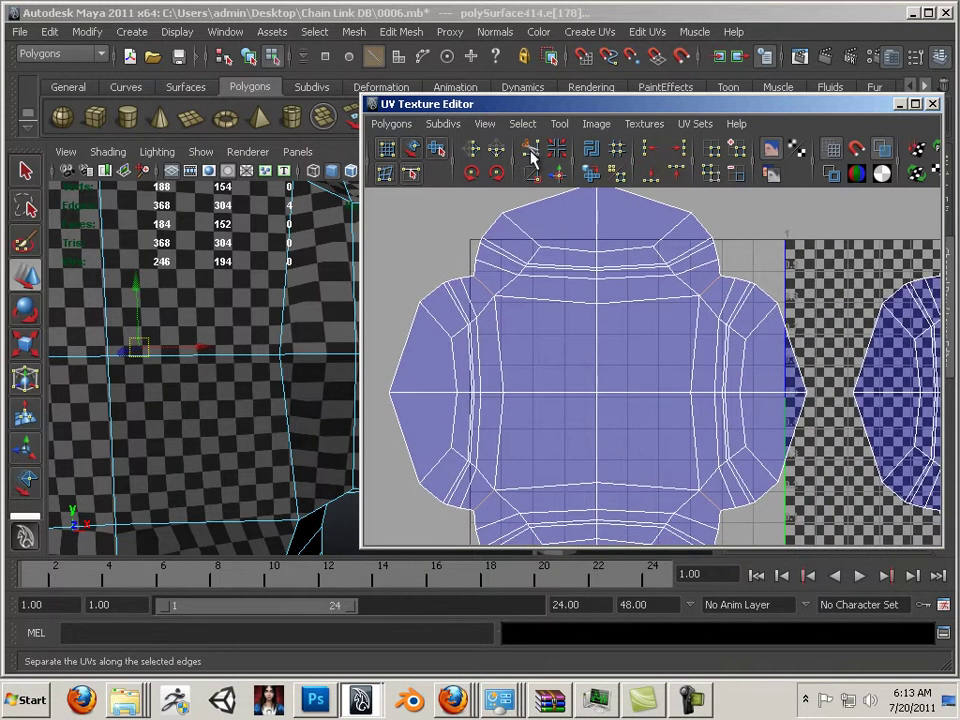
Select the four diagonal corner edges between the right shell's flaps and cut the UVs along them.
middle_click_drag(731, 278, 373, 262, "alt")
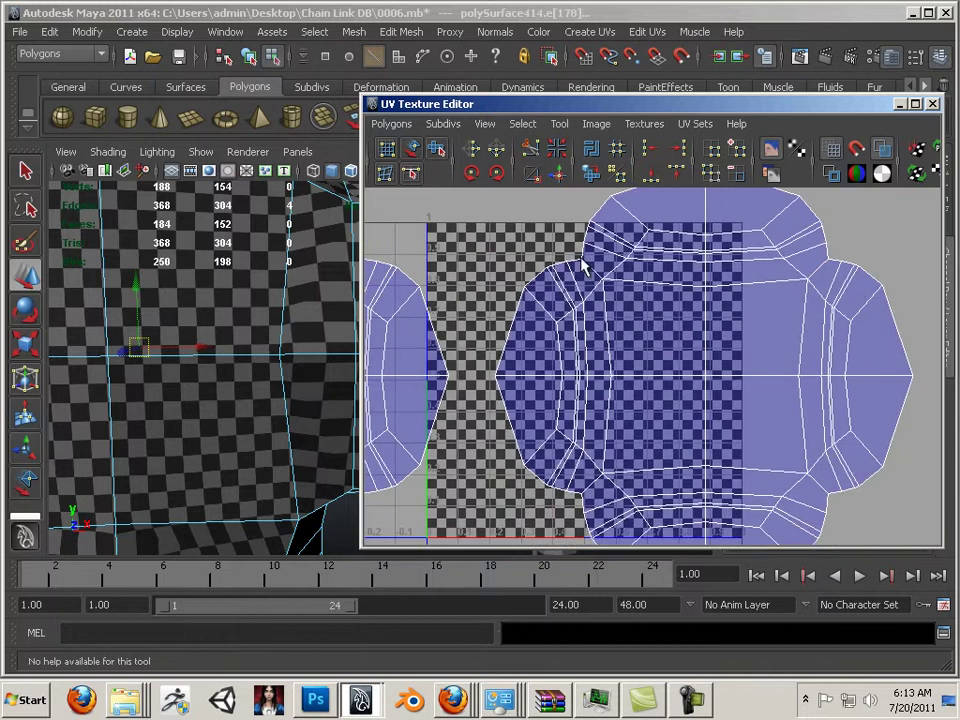
left_click(586, 263)
left_click(816, 348, "shift")
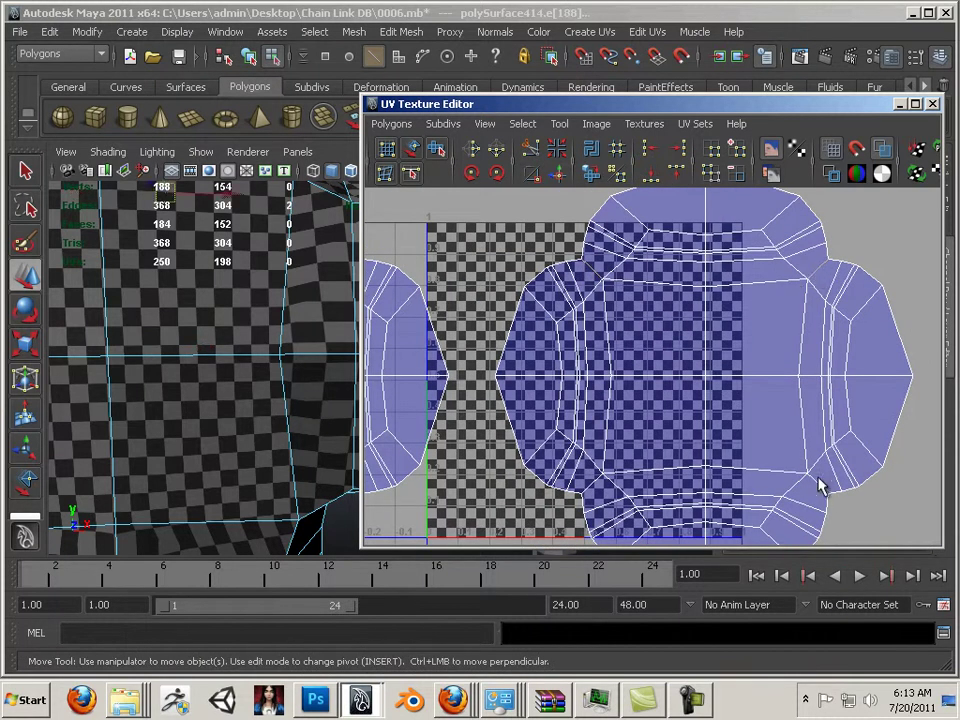
left_click(655, 494, "shift")
left_click(597, 489, "shift")
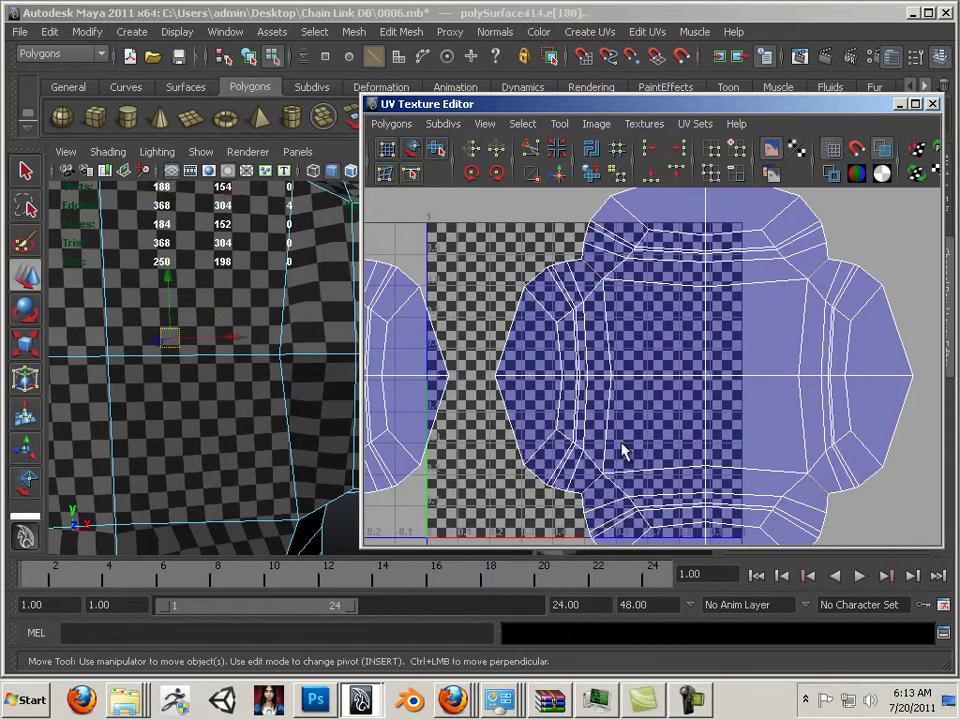
left_click(530, 149)
Select the UVs of the right shell's upper flap, including its border with the central panel, and unfold them.
middle_click_drag(720, 336, 658, 379, "alt")
right_click_drag(656, 350, 722, 349)
left_click_drag(536, 242, 563, 336)
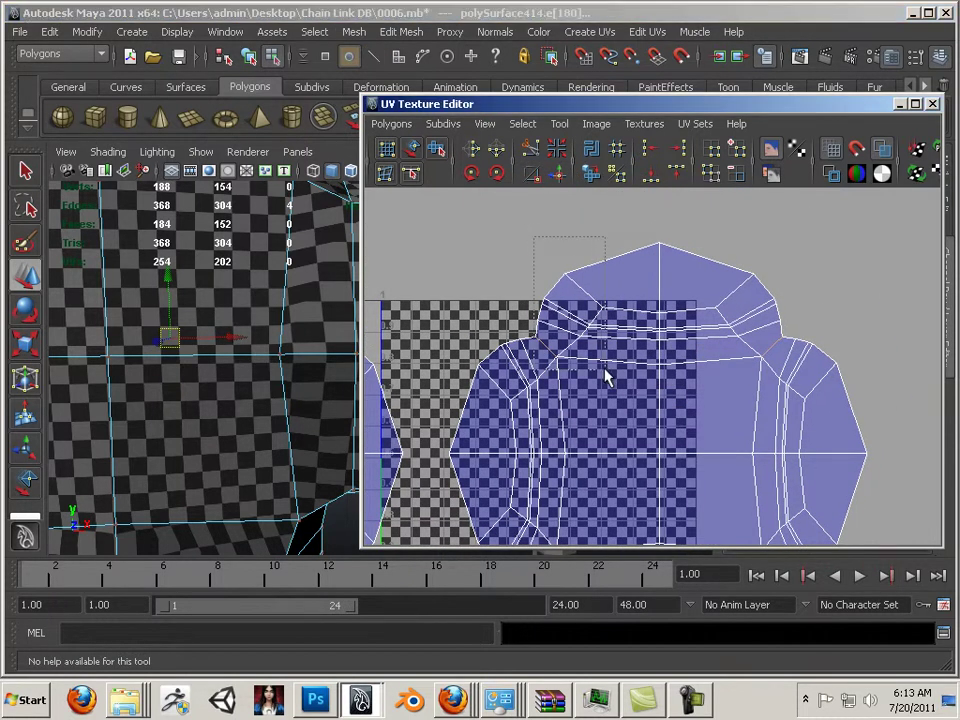
left_click_drag(605, 375, 605, 375)
left_click_drag(608, 226, 675, 365)
left_click_drag(770, 378, 774, 371, "shift")
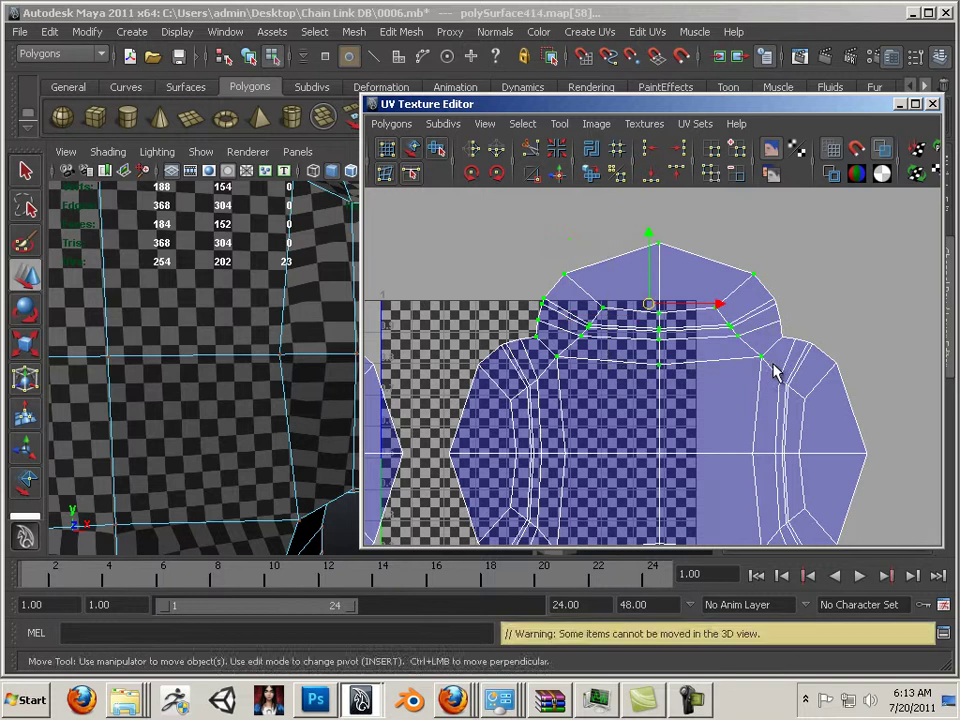
left_click_drag(815, 269, 758, 344)
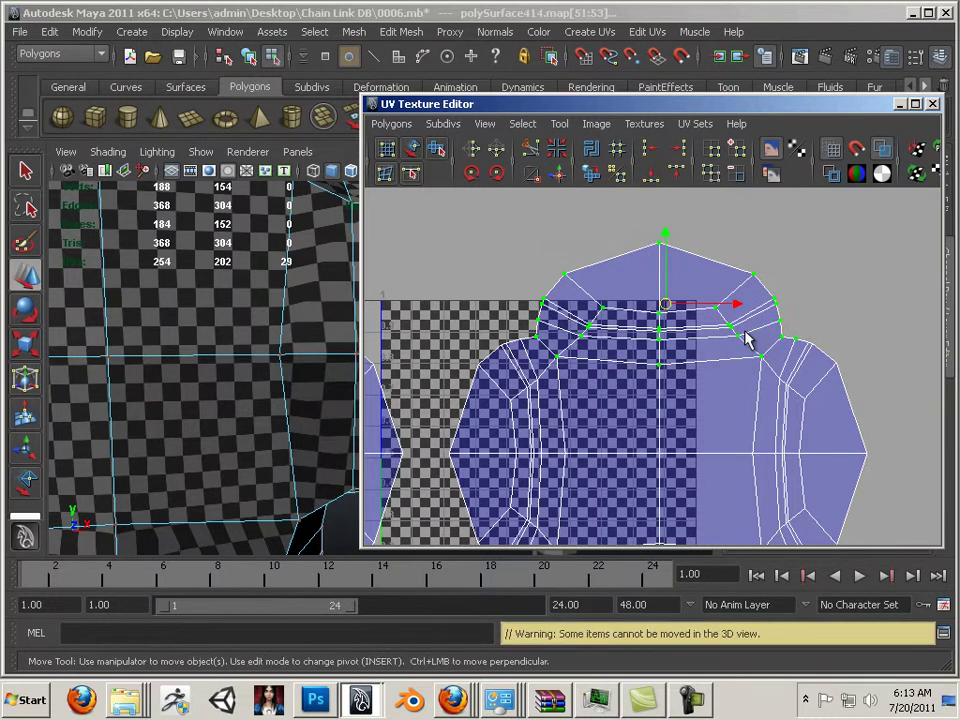
left_click(589, 178)
Lasso the UVs of the right shell's left flap up to the central panel's border and unfold them.
middle_click_drag(619, 379, 580, 265, "alt")
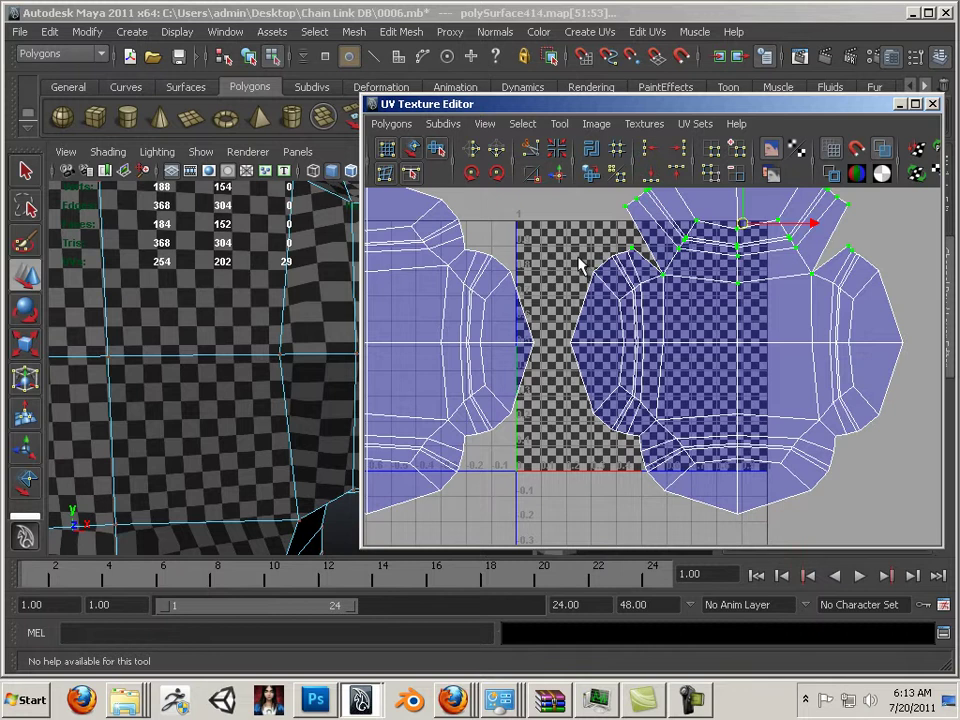
left_click(31, 209)
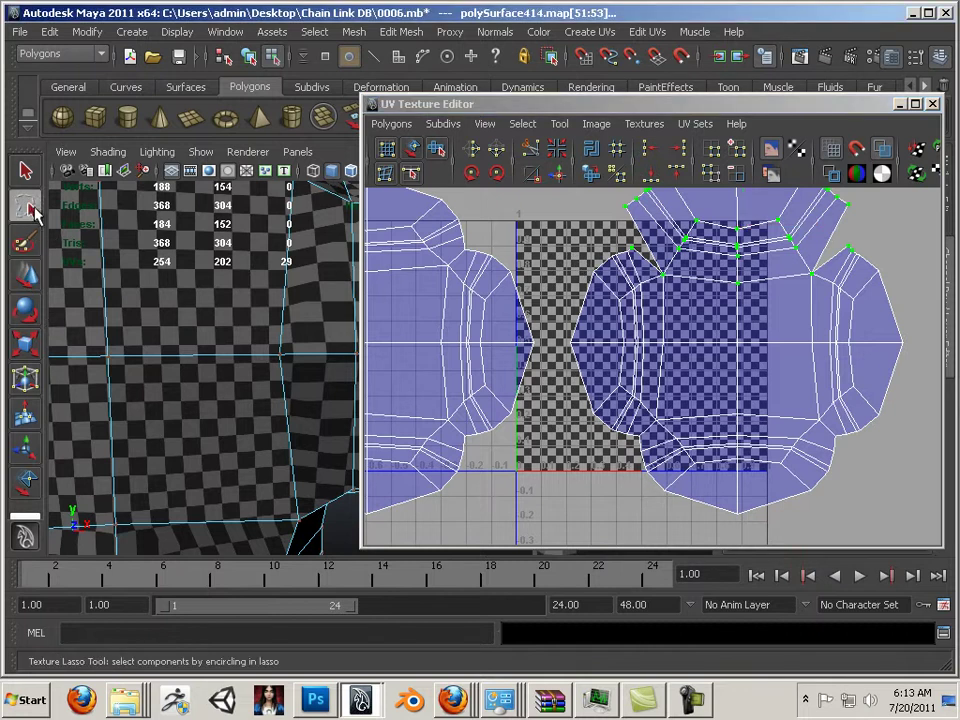
left_click(659, 381)
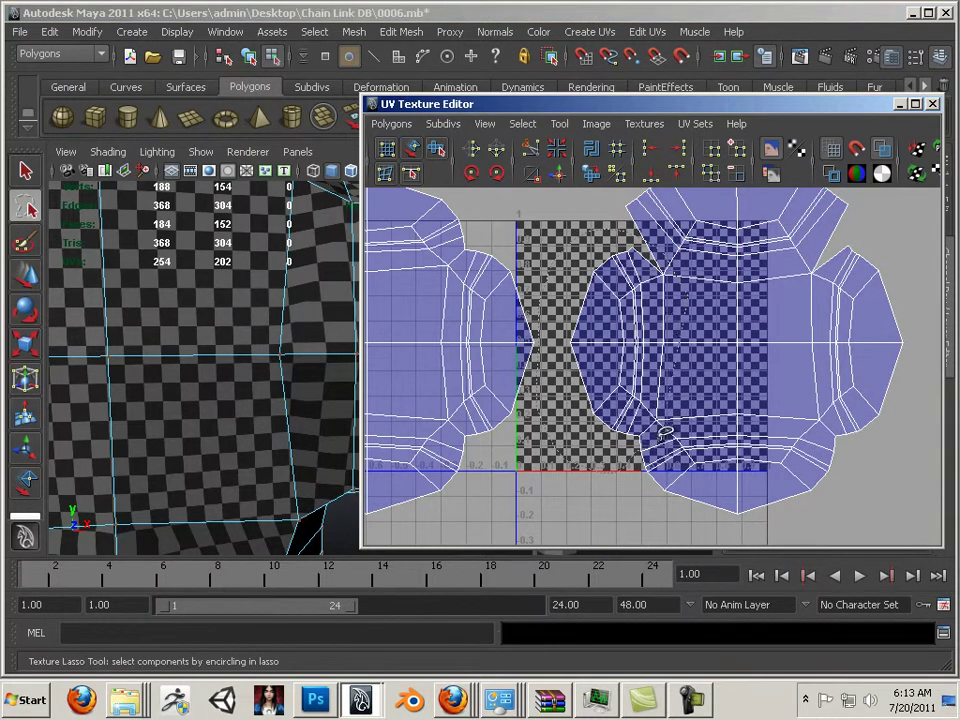
mouse_move(665, 432)
left_mouse_down()
mouse_move(515, 295)
mouse_move(382, 390)
left_mouse_up()
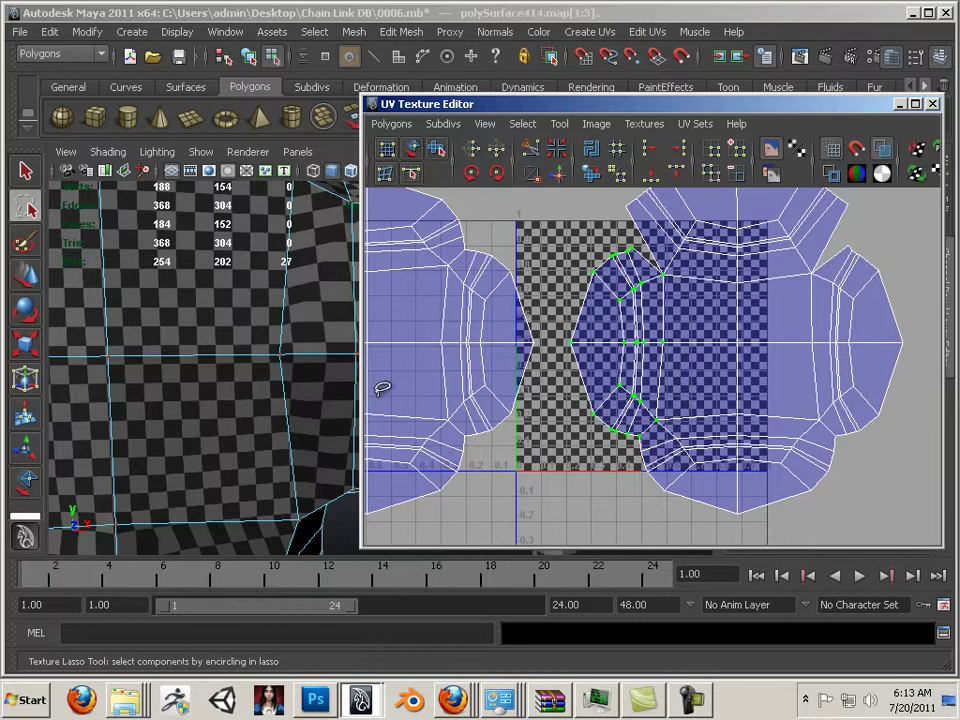
left_click(594, 178)
Lasso the UVs of the right shell's right flap up to the central panel's border and unfold them.
middle_click_drag(700, 280, 629, 298, "alt")
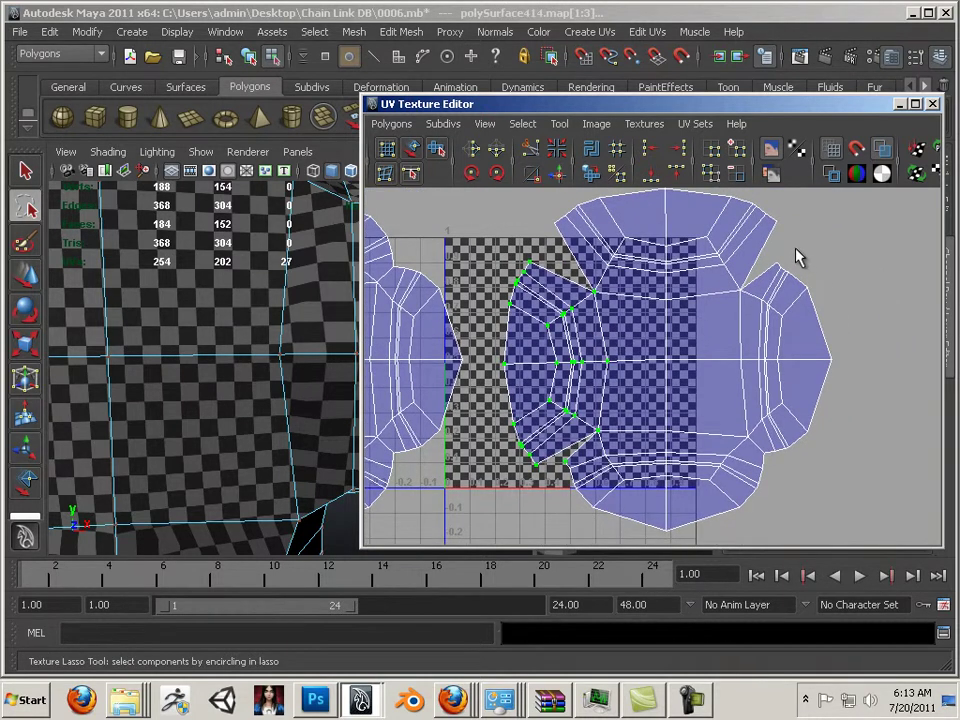
mouse_move(797, 257)
left_mouse_down()
mouse_move(761, 279)
mouse_move(727, 364)
left_mouse_up()
left_click_drag(817, 484, 784, 251)
left_click(600, 181)
Lasso the UVs of the right shell's lower flap, including its border with the central panel, and unfold them.
middle_click_drag(671, 459, 620, 398, "alt")
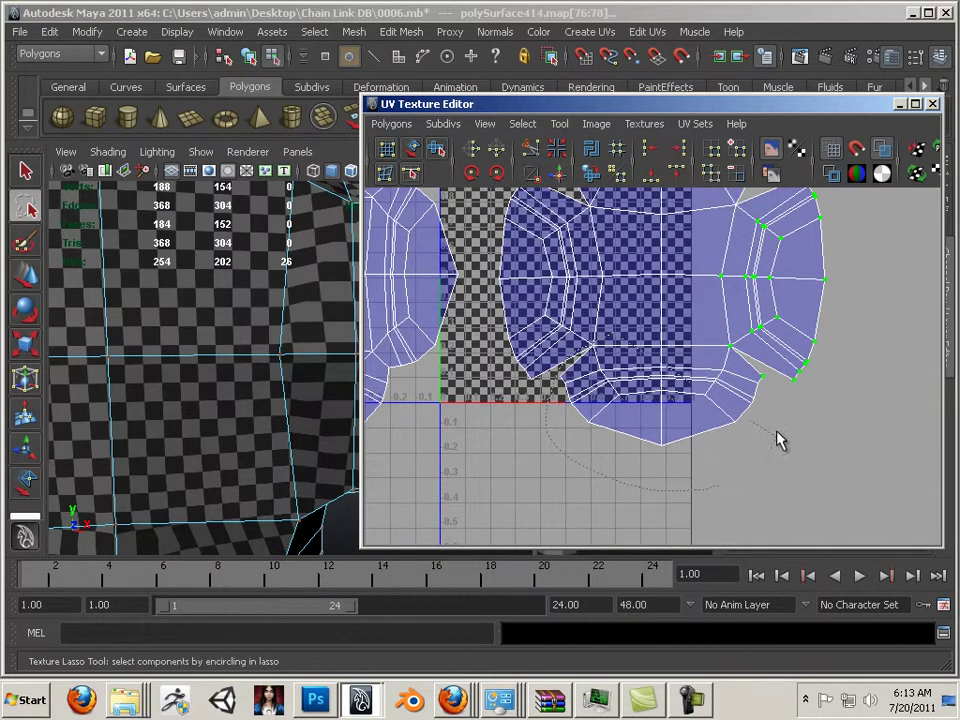
left_click(592, 176)
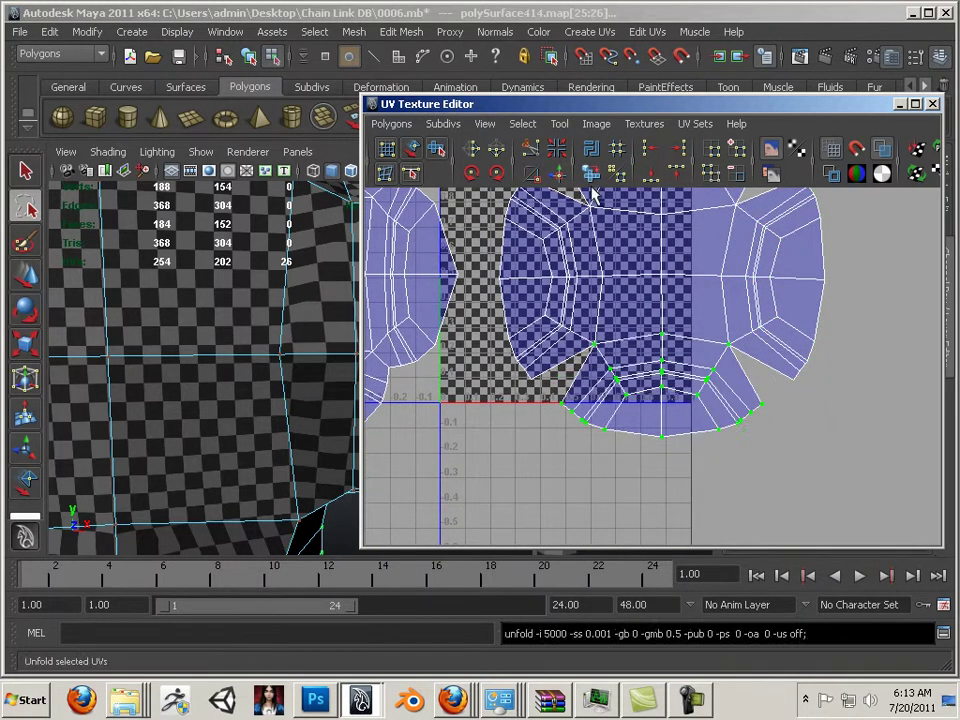
middle_click_drag(542, 336, 750, 455, "alt")
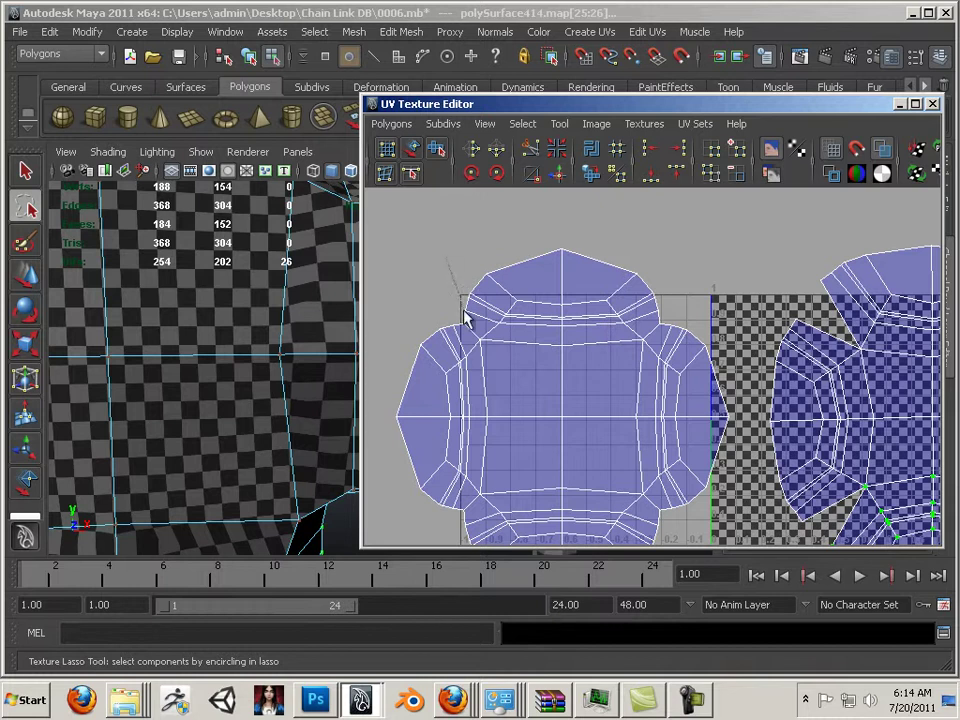
Unfold the UVs of the left shell's upper flap twice, reselecting the flap with its central panel border in between.
left_click_drag(674, 299, 455, 295)
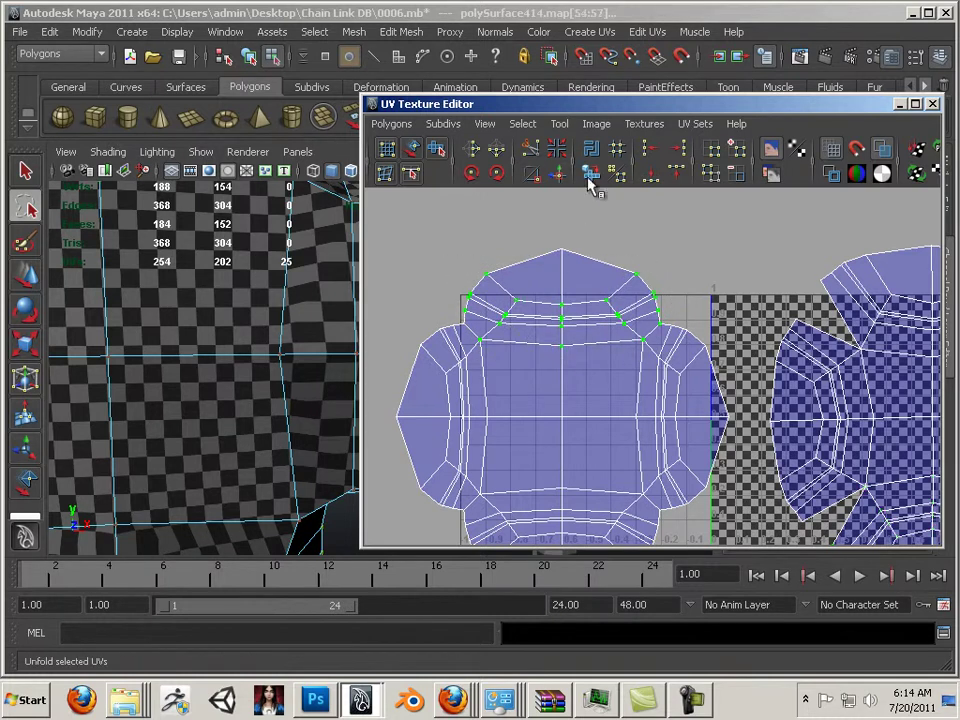
left_click(592, 176)
left_click_drag(490, 245, 464, 300)
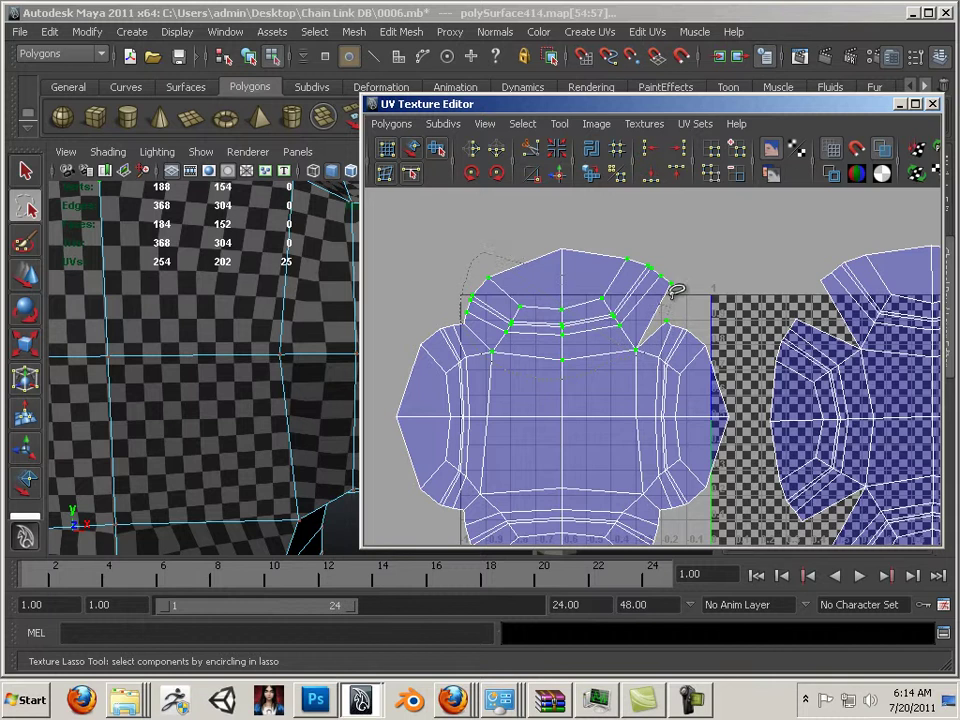
left_click(592, 176)
Lasso and unfold the UVs of the left shell's remaining left, right and lower flaps, one flap at a time.
middle_click_drag(489, 308, 490, 265, "alt")
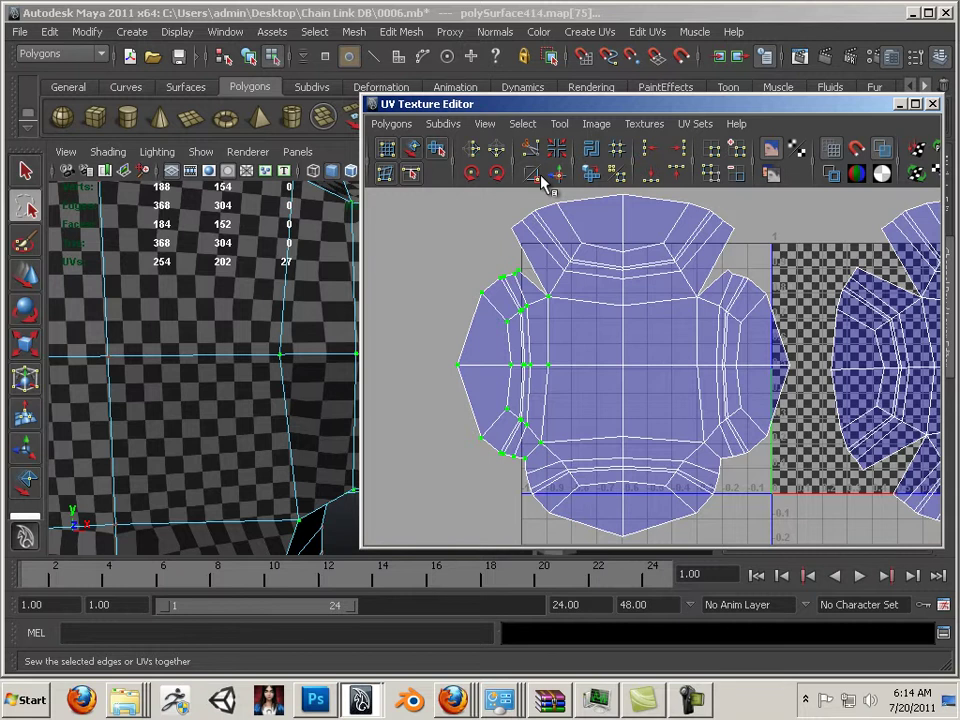
left_click(592, 176)
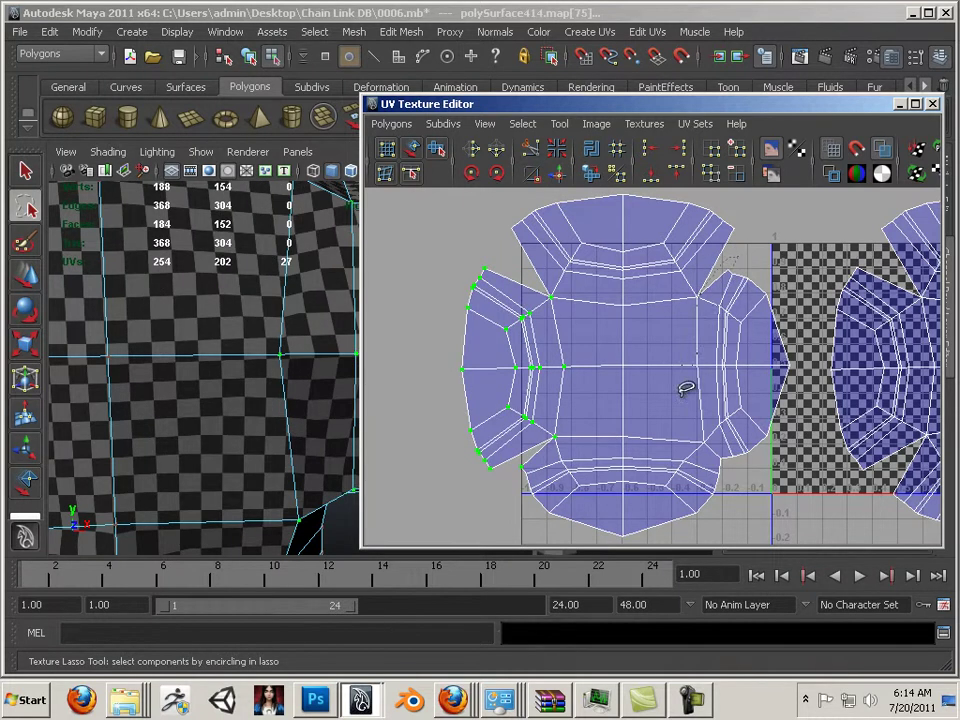
left_click_drag(790, 281, 772, 272)
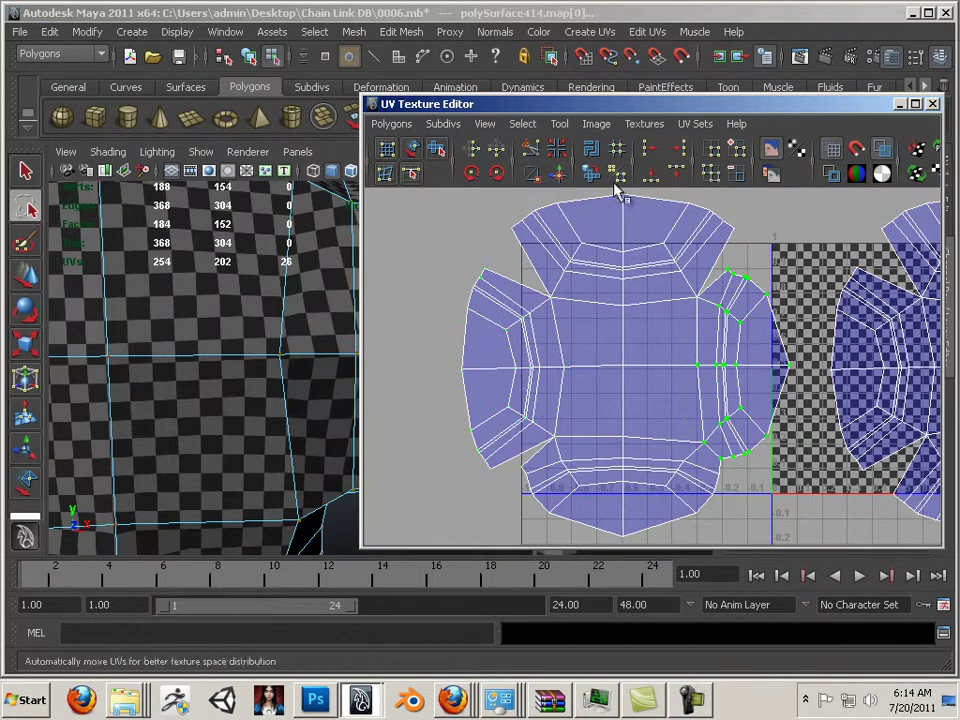
left_click(592, 176)
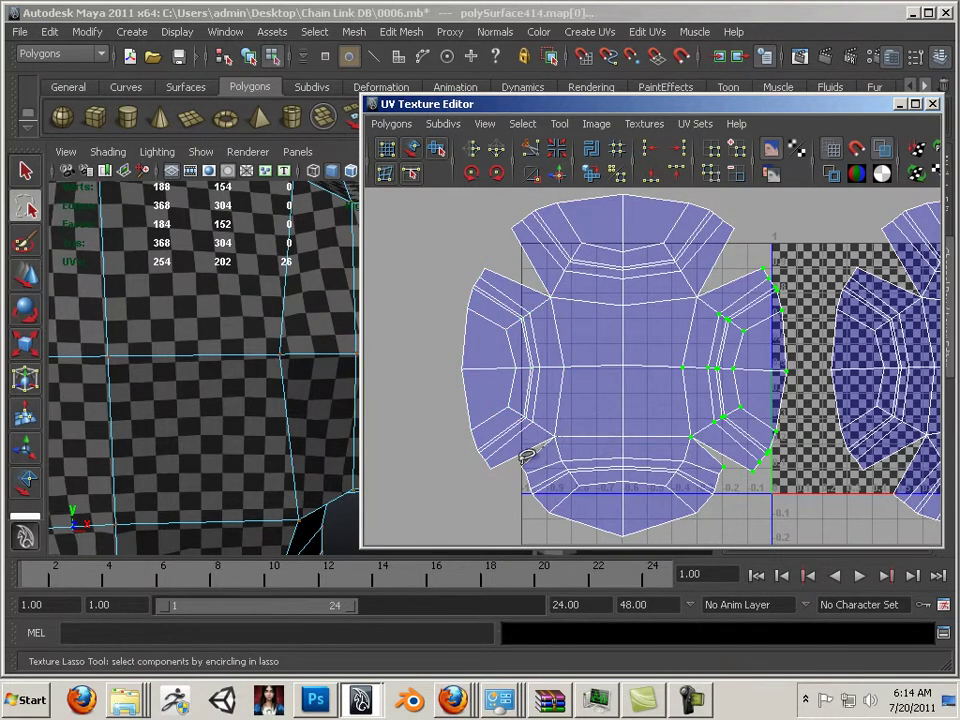
left_click_drag(736, 452, 734, 450)
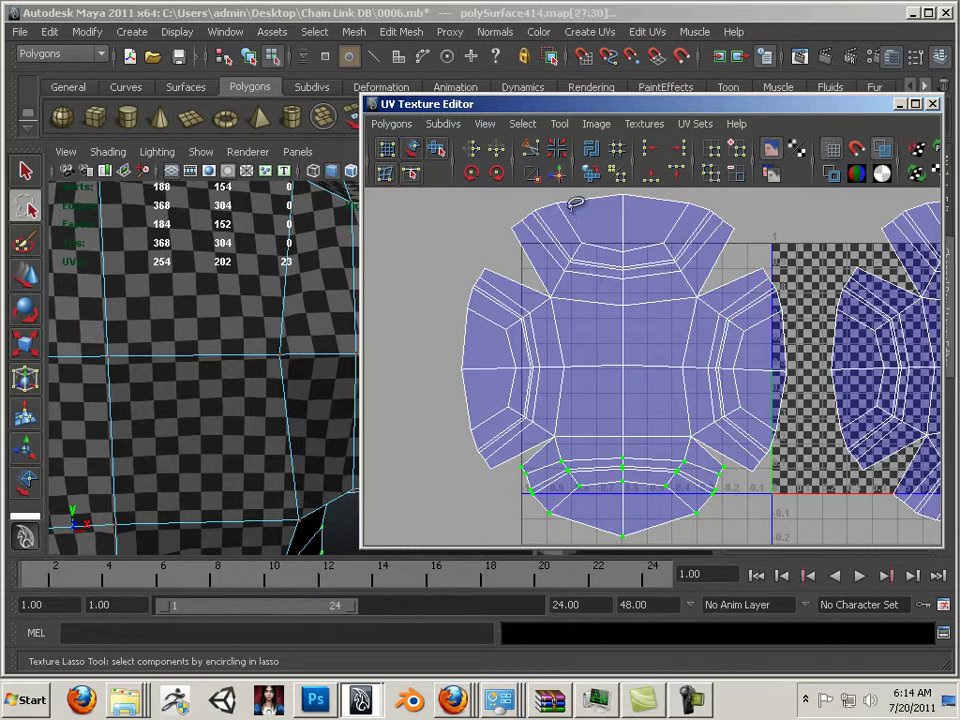
left_click(592, 176)
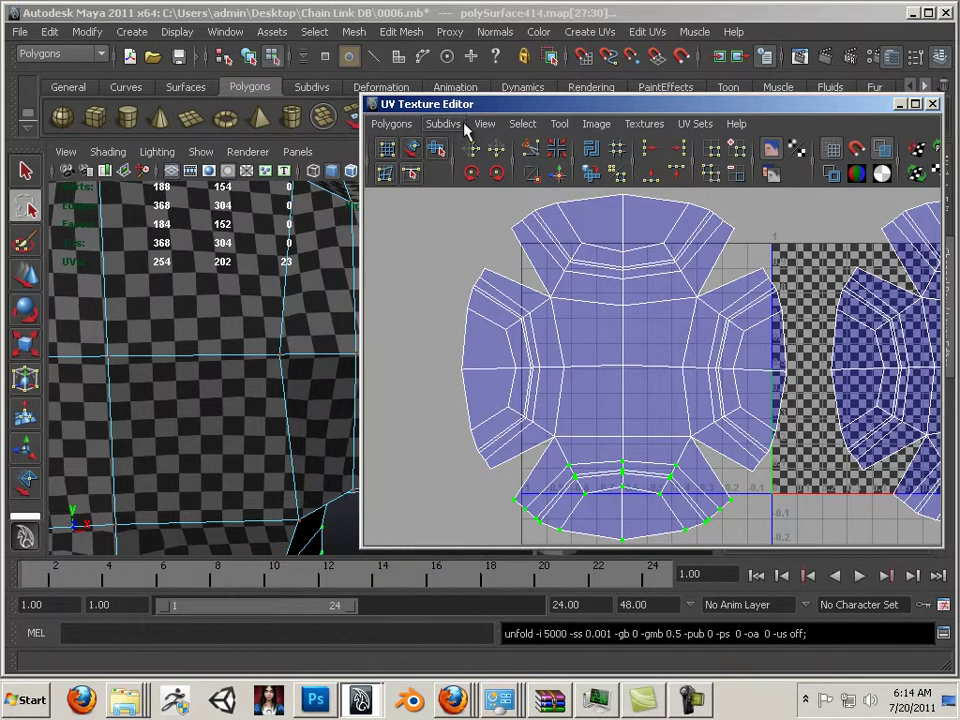
Examine the checker pattern around the unwrapped fitting in the perspective view, checking it from several angles and distances.
left_click_drag(468, 104, 713, 328)
left_click_drag(414, 309, 375, 309, "alt")
mouse_move(375, 309)
right_mouse_down("alt")
mouse_move(493, 332)
mouse_move(429, 321)
mouse_move(400, 332)
mouse_move(390, 349)
mouse_move(456, 399)
right_mouse_up("alt")
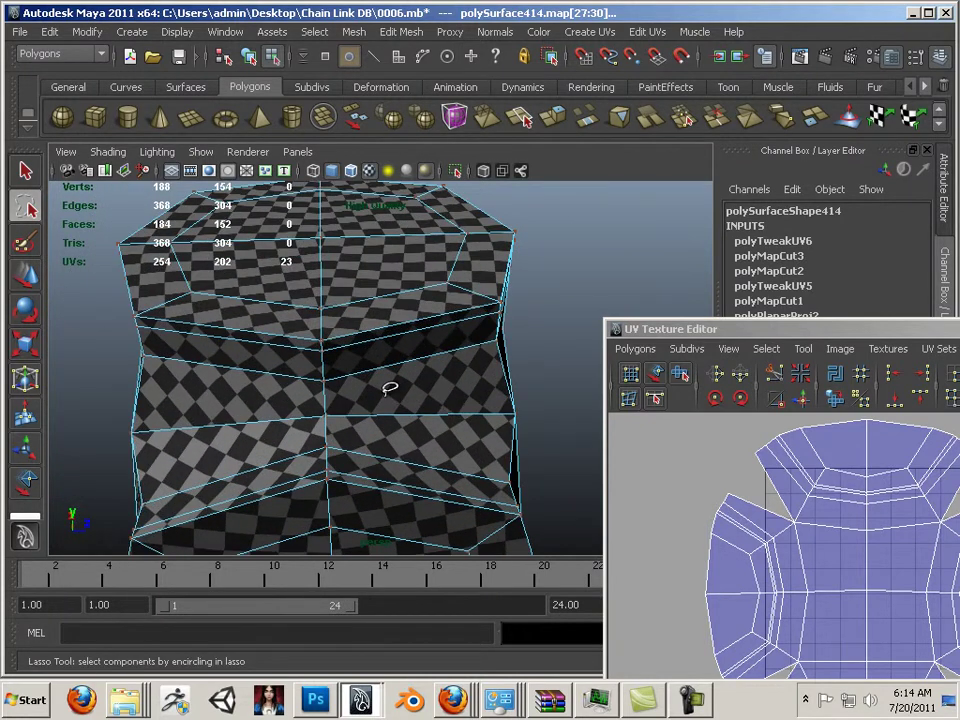
left_click_drag(378, 372, 354, 379, "alt")
right_click_drag(354, 379, 272, 364, "alt")
mouse_move(343, 372)
left_mouse_down("alt")
mouse_move(482, 364)
mouse_move(358, 369)
mouse_move(318, 300)
mouse_move(317, 369)
left_mouse_up("alt")
right_click_drag(317, 369, 223, 360, "alt")
mouse_move(223, 360)
left_mouse_down("alt")
mouse_move(300, 340)
mouse_move(348, 366)
left_mouse_up("alt")
right_click_drag(348, 366, 300, 362, "alt")
middle_click_drag(373, 373, 290, 405, "alt")
right_click_drag(296, 401, 388, 450, "alt")
middle_click_drag(352, 358, 386, 414, "alt")
left_click_drag(386, 414, 317, 392, "alt")
Select all UVs of the fitting's two half shells and scale them down uniformly to about one fifth of their size.
key("w")
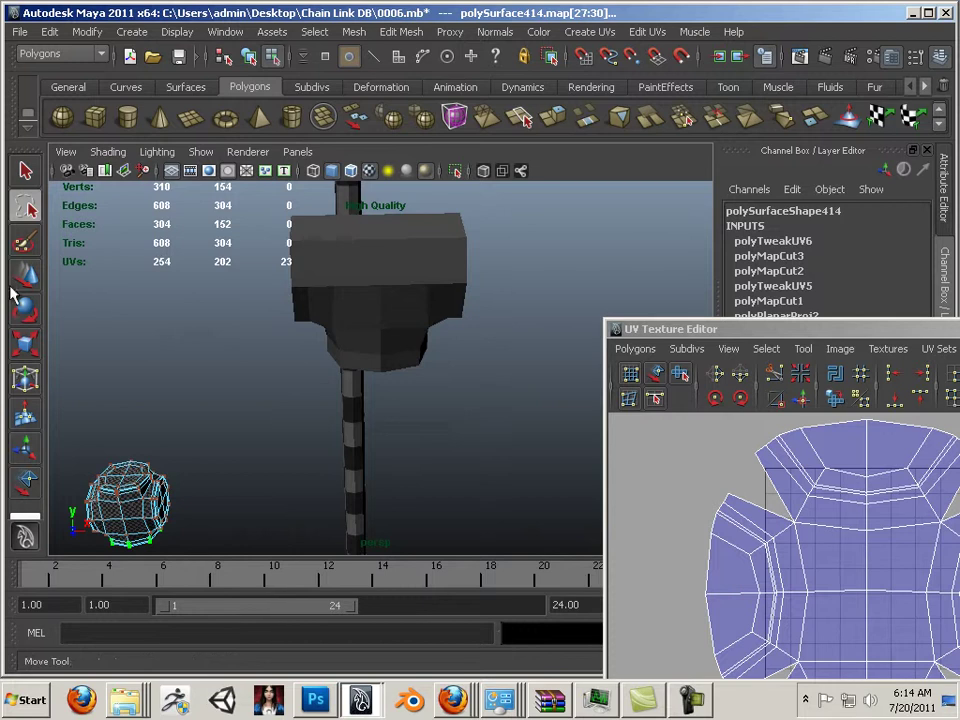
left_click_drag(733, 328, 512, 159)
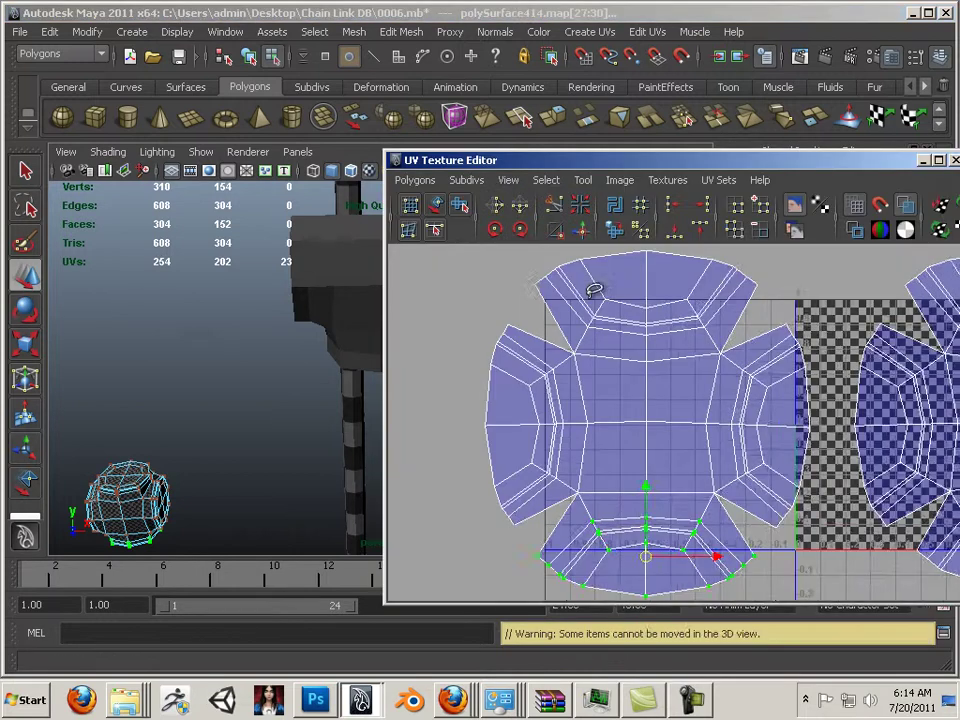
right_click_drag(672, 425, 615, 340, "alt")
right_click_drag(665, 395, 686, 386)
left_click_drag(557, 321, 895, 505)
key("r")
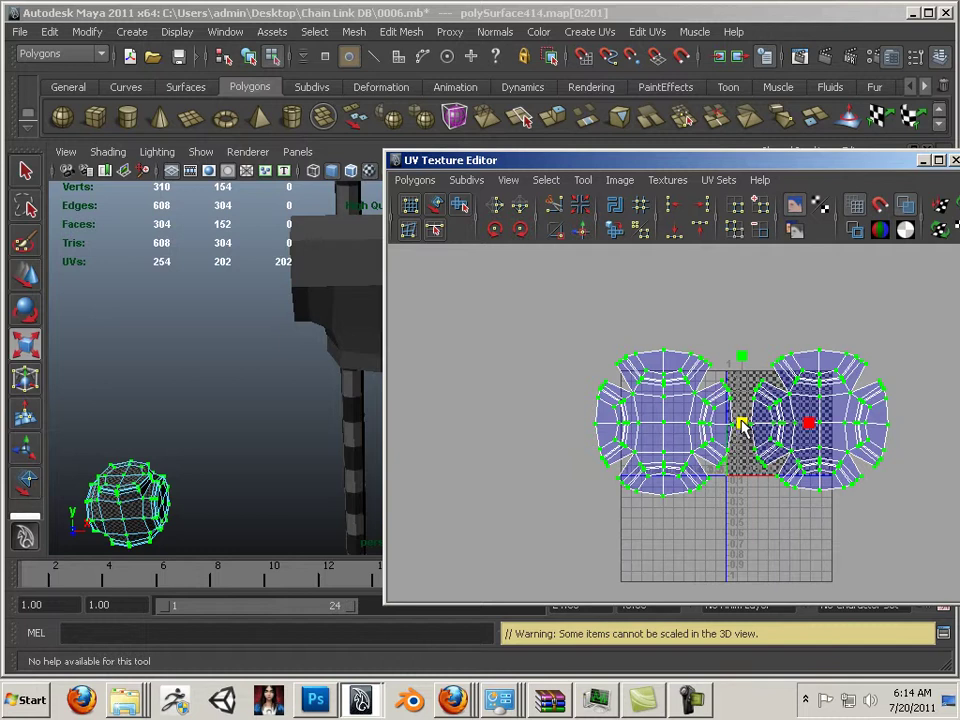
left_click_drag(742, 425, 690, 410)
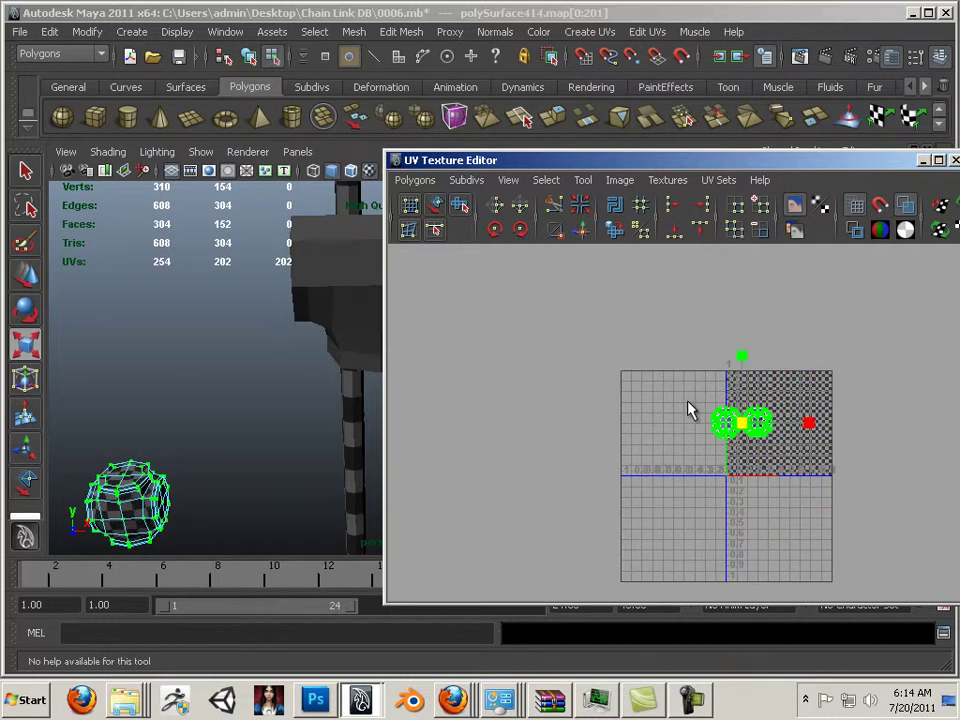
Move the scaled-down UV shells outside the 0–1 texture space, well to its right, and clear the selection.
key("w")
left_click_drag(748, 422, 922, 427)
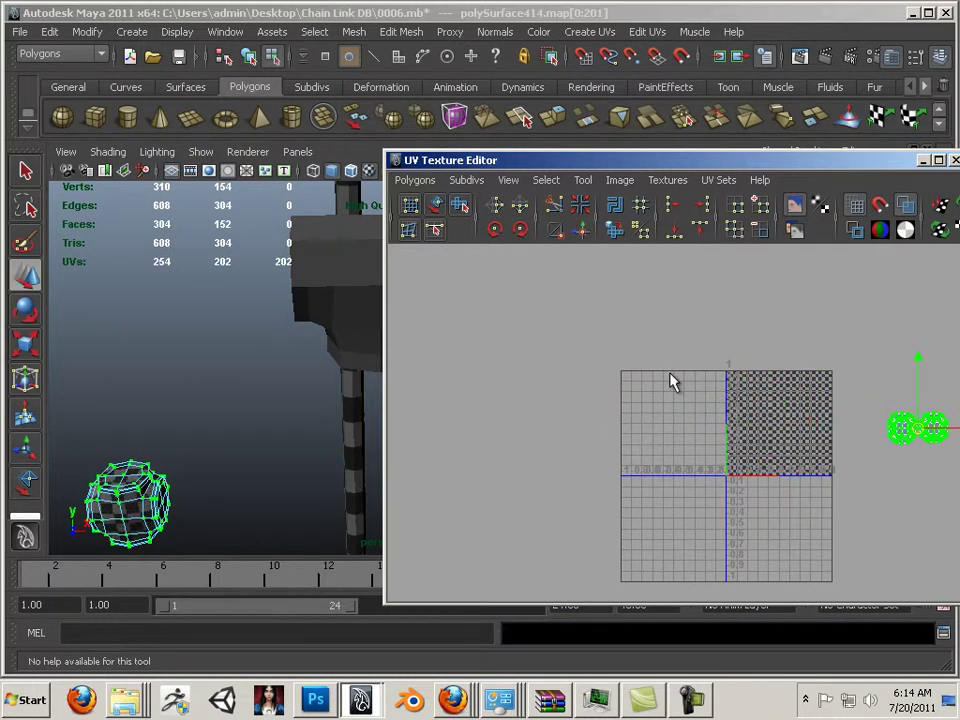
left_click(672, 382)
Select all faces of the T-shaped fitting on top of the post in the front view and apply planar UV mapping.
left_click_drag(512, 162, 737, 436)
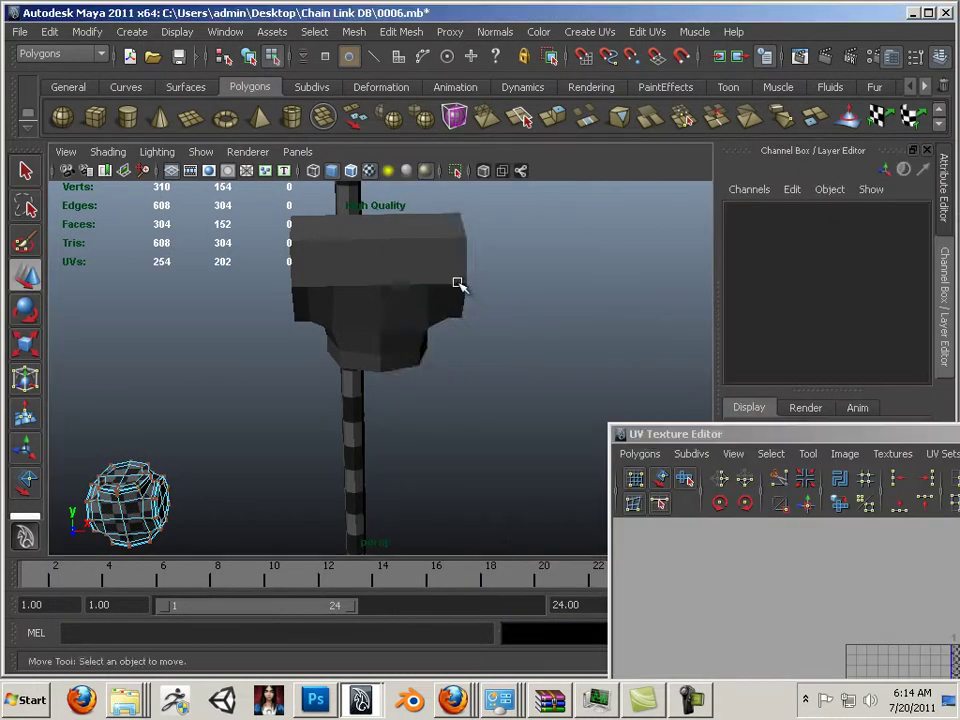
left_click(445, 287)
right_click_drag(426, 286, 244, 224)
left_click_drag(402, 298, 410, 305)
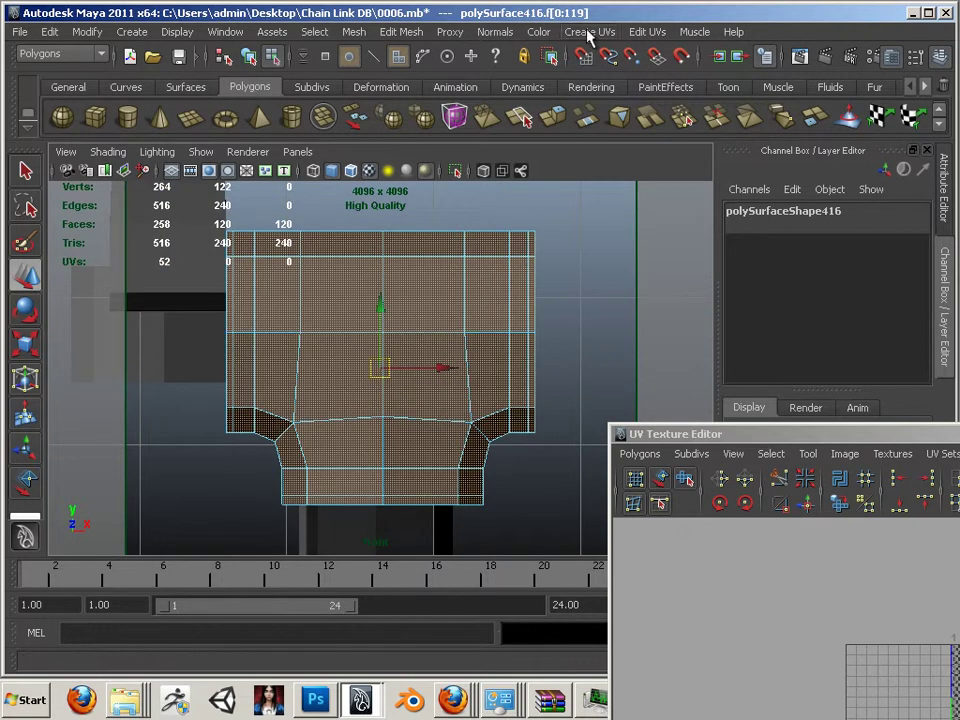
left_click(590, 31)
left_click(597, 62)
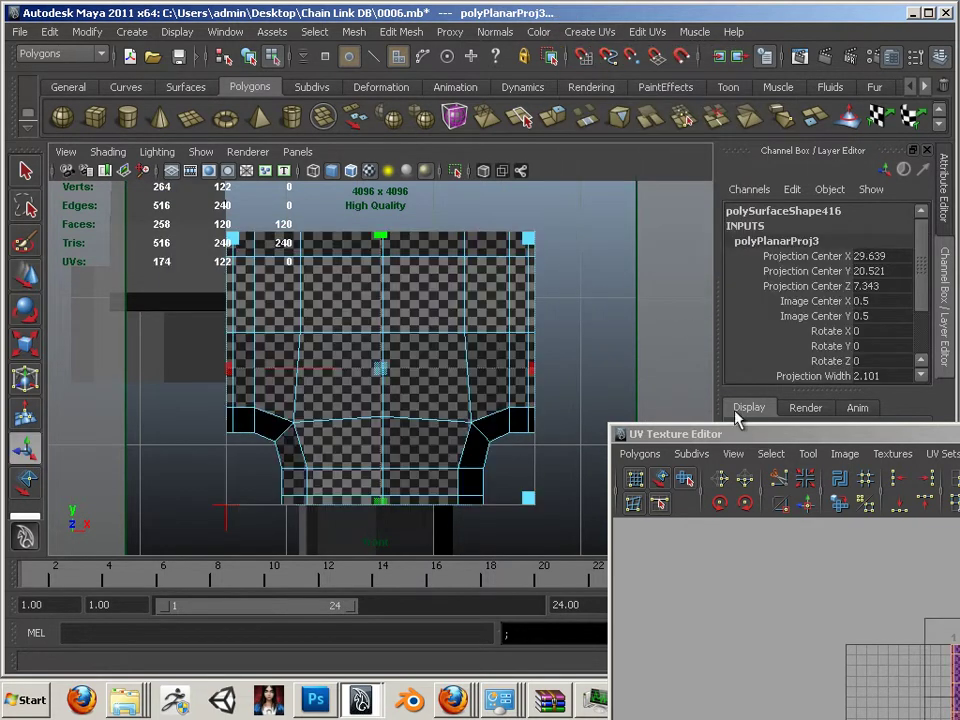
Select the edge loop that divides the T-shaped fitting into front and back halves and cut its UVs.
left_click_drag(790, 437, 768, 253)
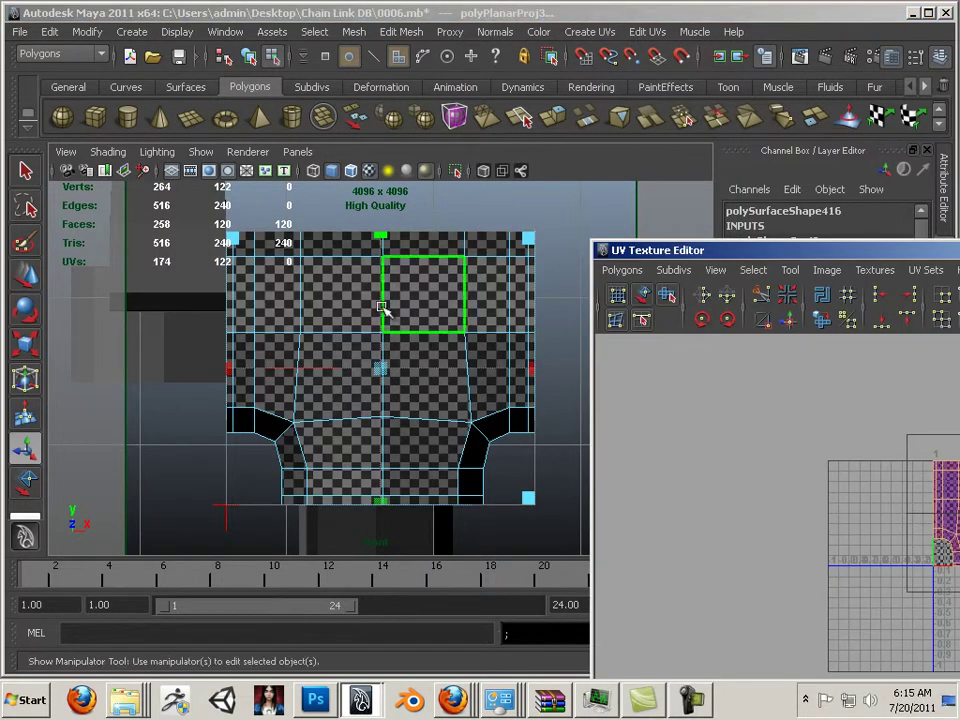
key("space")
left_click_drag(312, 337, 400, 337, "alt")
middle_click_drag(400, 337, 238, 370, "alt")
right_click_drag(240, 374, 317, 315, "alt")
left_click(322, 294)
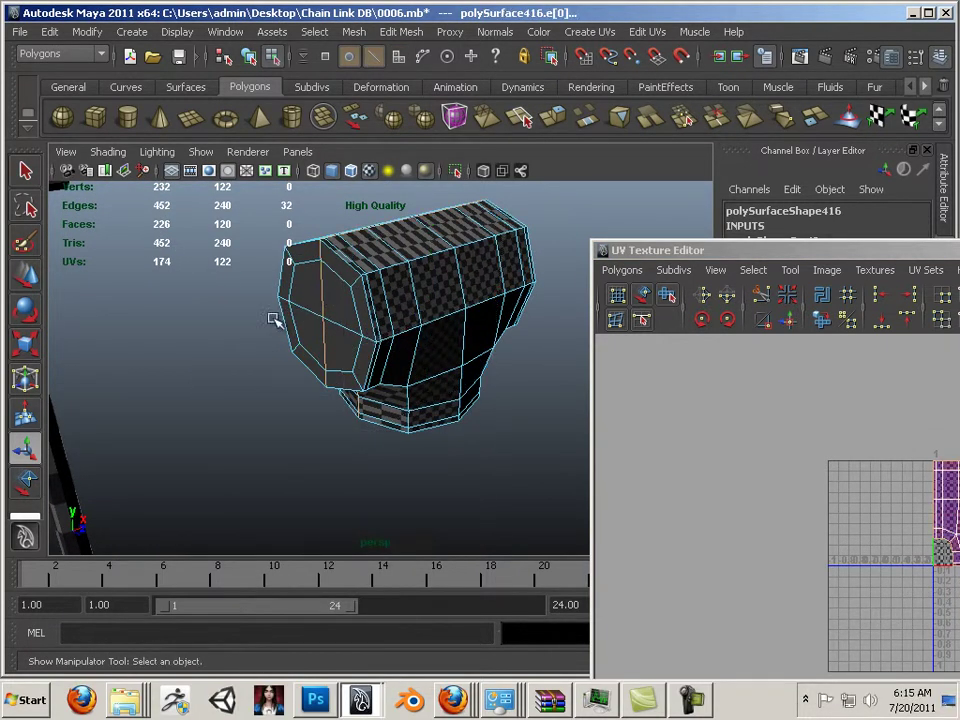
left_click(762, 295)
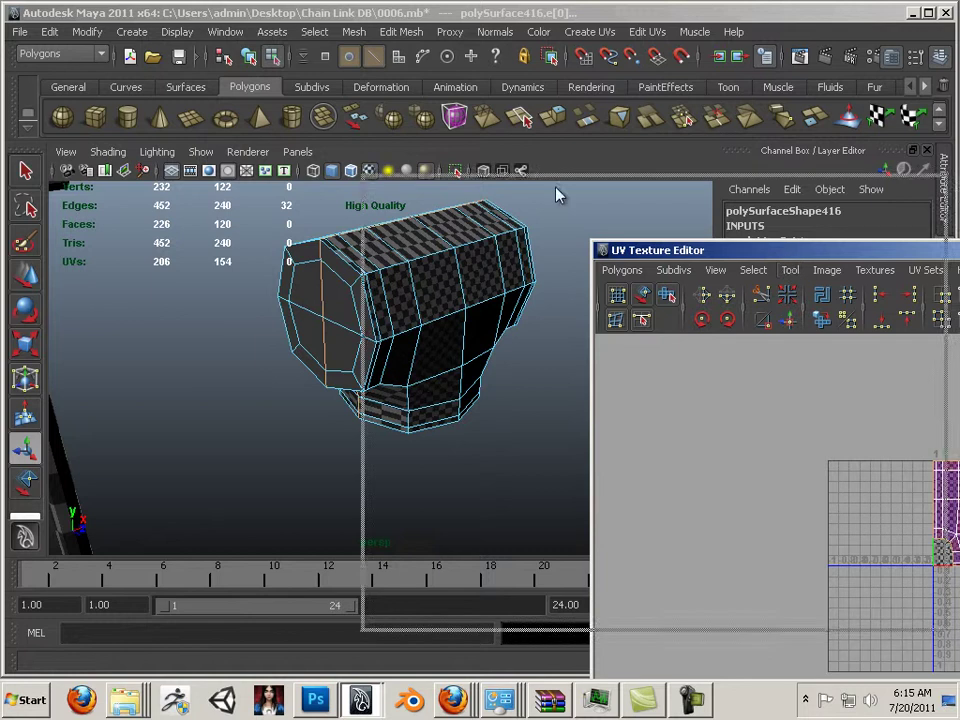
Move one half shell of the T-shaped fitting left beside the texture space and flip the other half horizontally.
left_click_drag(557, 195, 417, 145)
right_click_drag(596, 369, 666, 400)
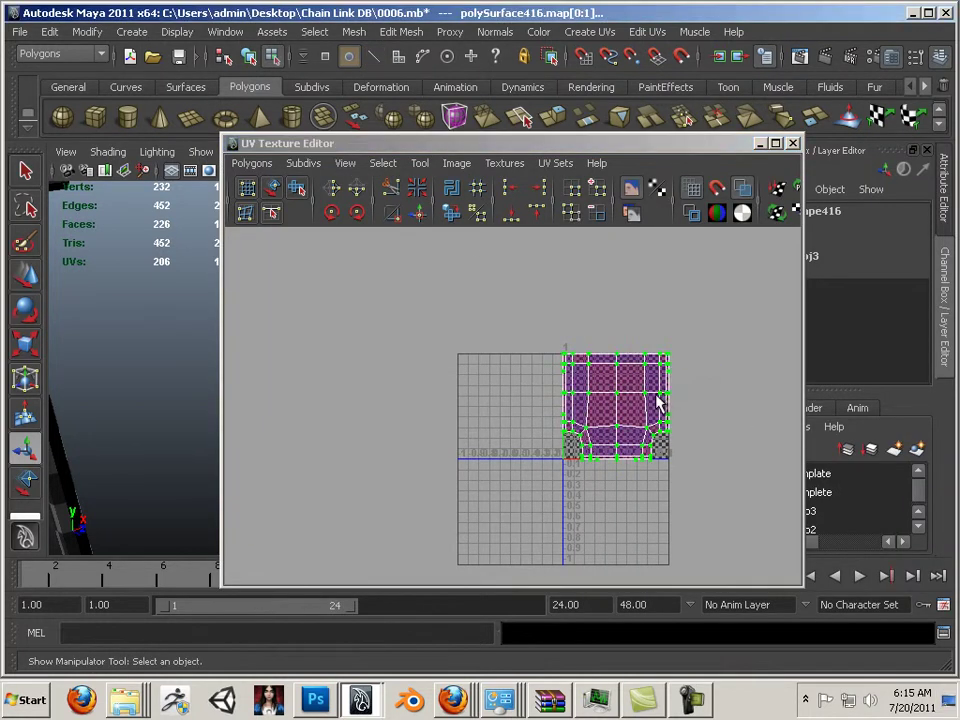
key("w")
left_click_drag(681, 407, 531, 399)
left_click(536, 321)
left_click_drag(536, 321, 715, 476)
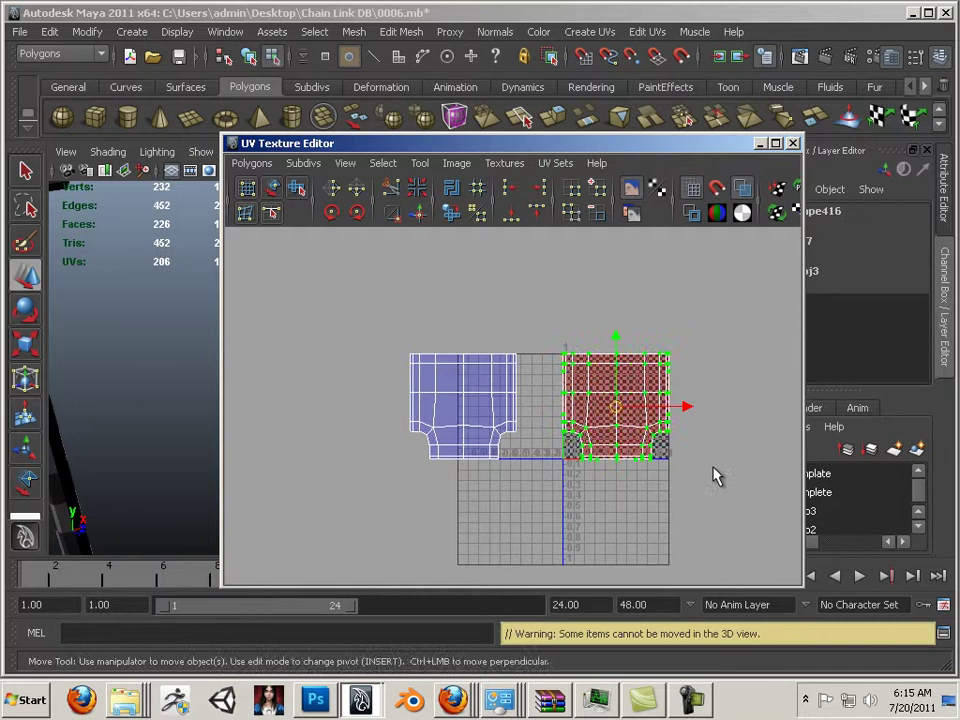
left_click(332, 189)
Lasso the UV columns along the left side of the T-shaped fitting's left shell and unfold them.
scroll(703, 467, "up", 3)
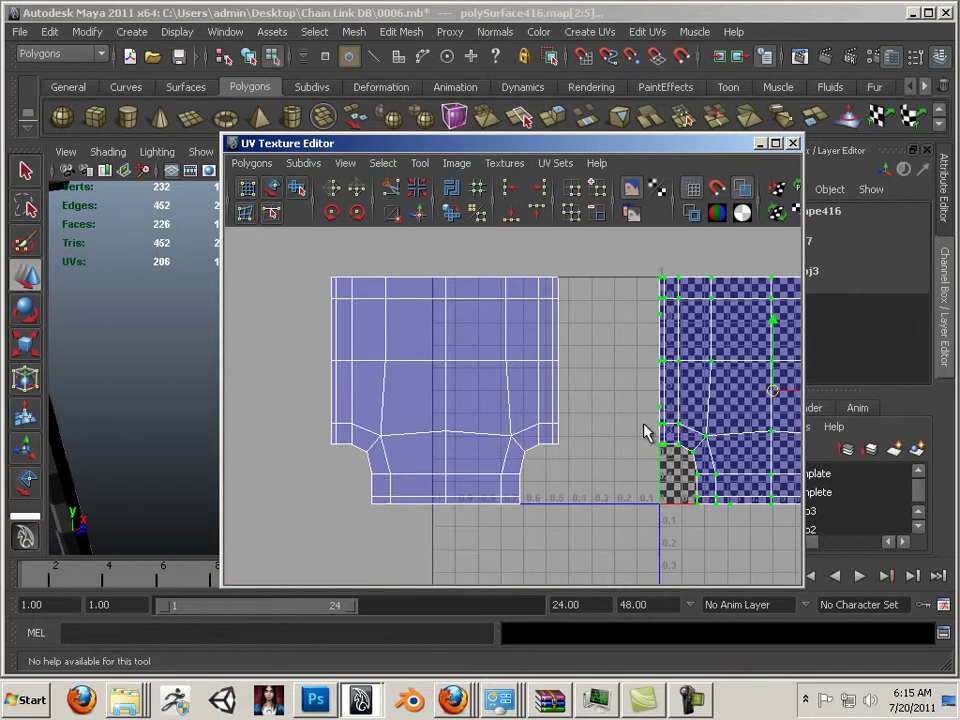
right_click_drag(500, 497, 561, 497)
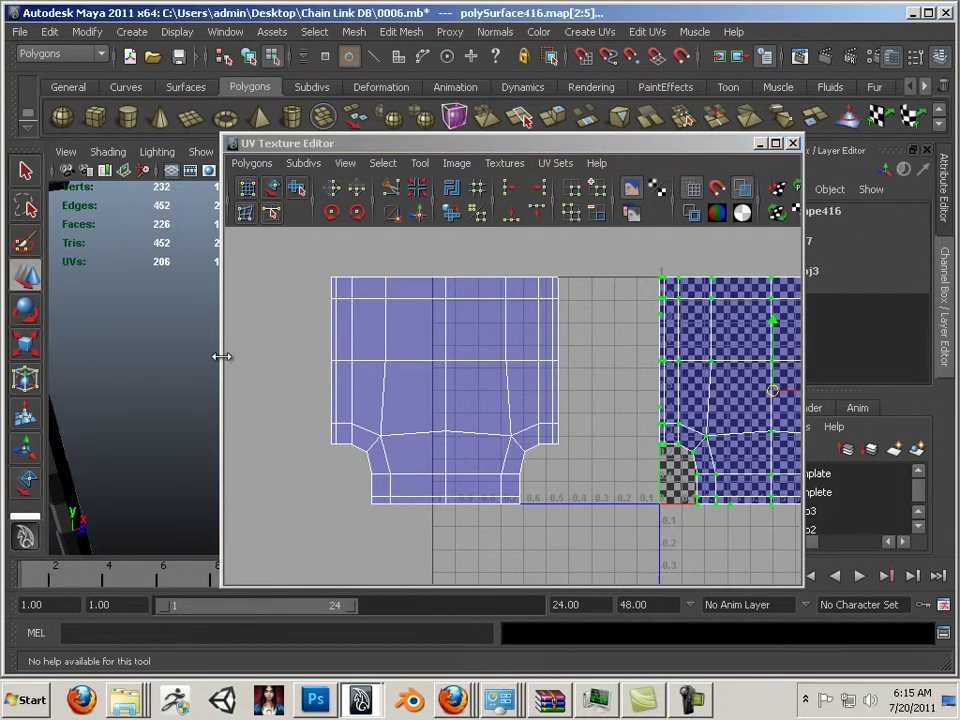
left_click(27, 208)
left_click_drag(331, 252, 322, 276)
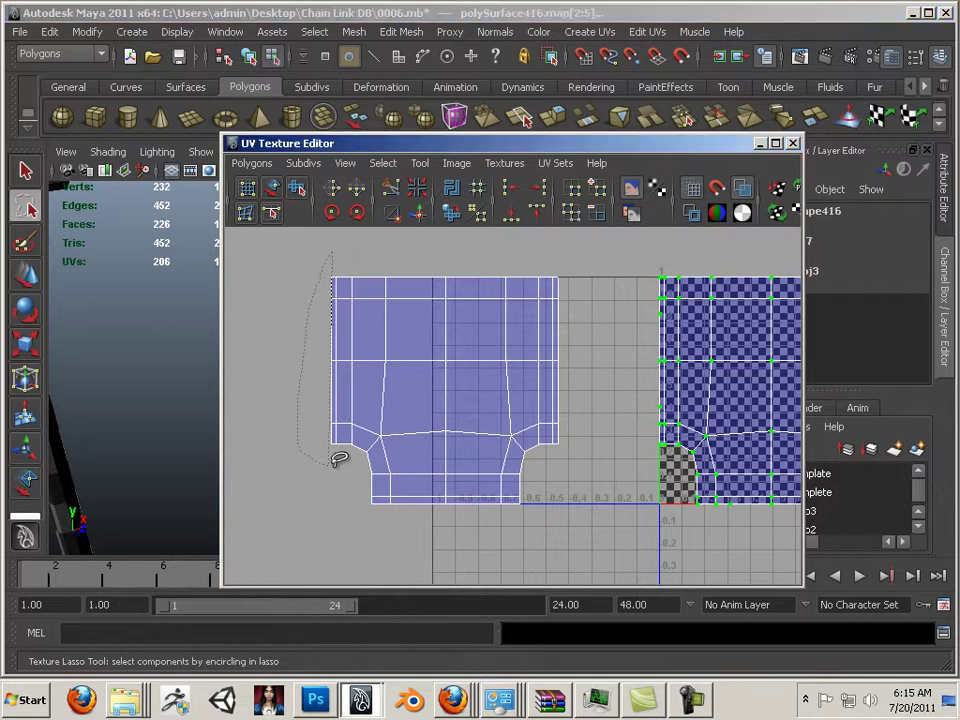
left_click_drag(336, 460, 370, 414)
left_click_drag(372, 238, 358, 228)
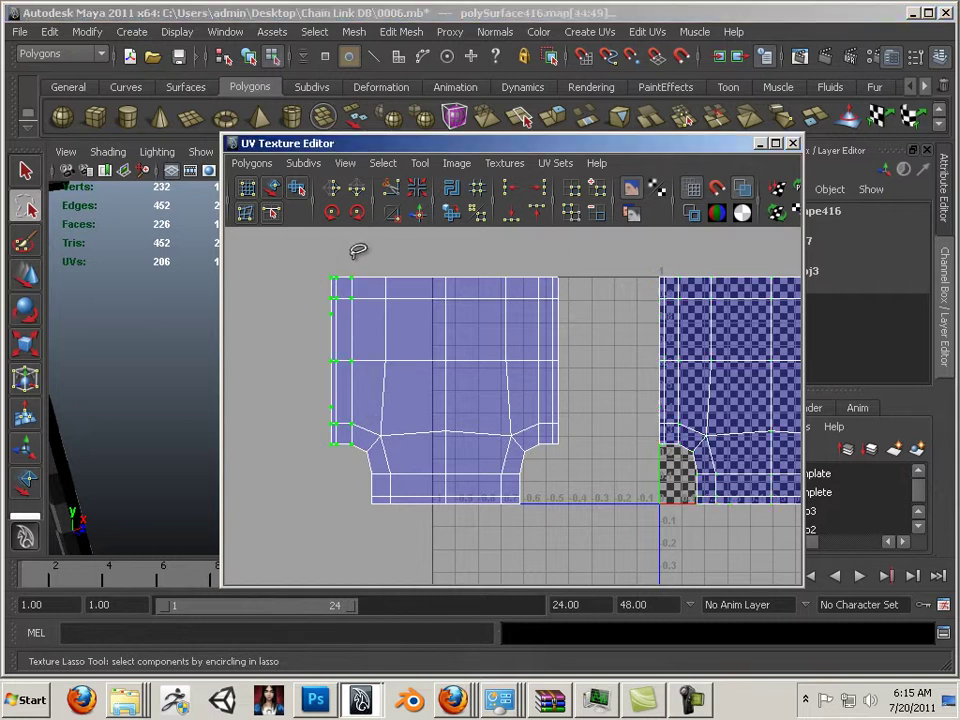
left_click(451, 218)
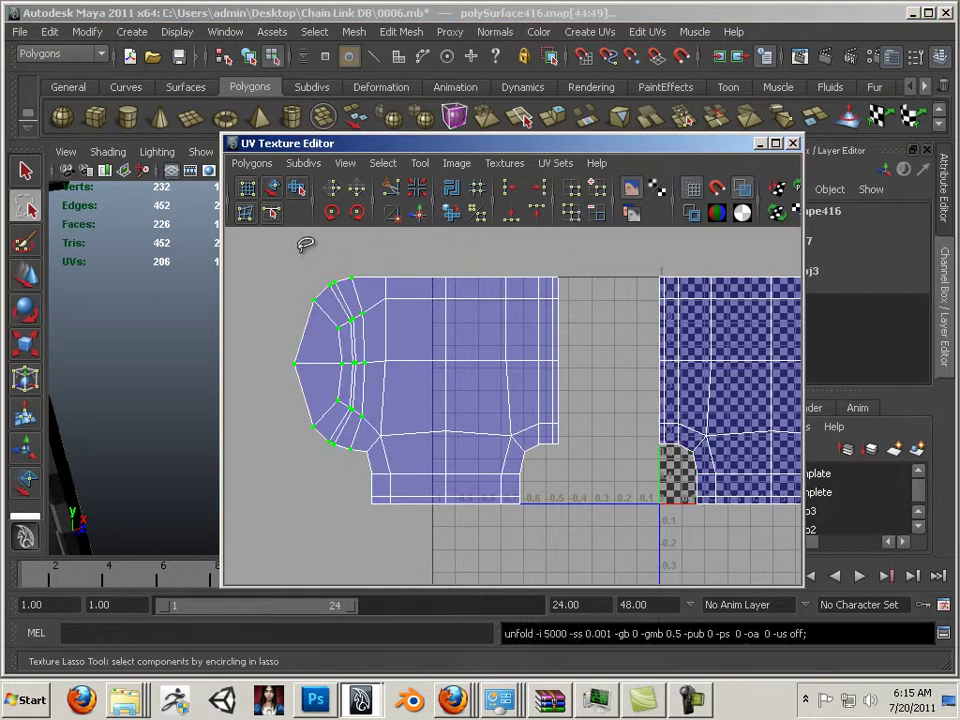
Lasso and unfold the UVs along the left shell's upper edge, followed by those along its right side.
left_click_drag(300, 252, 298, 310)
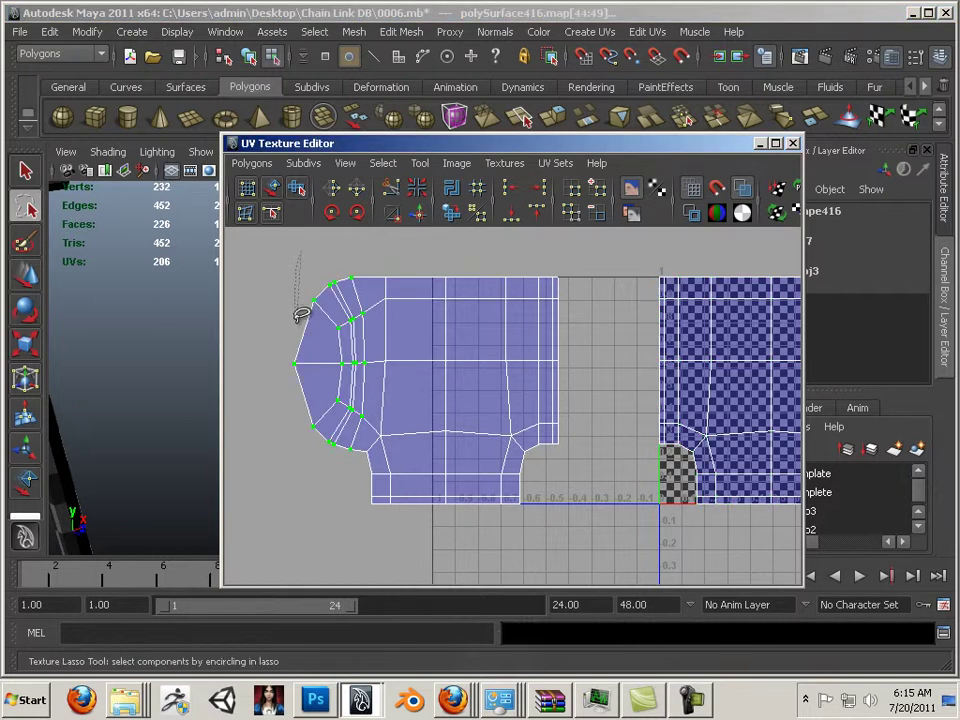
left_click(456, 216)
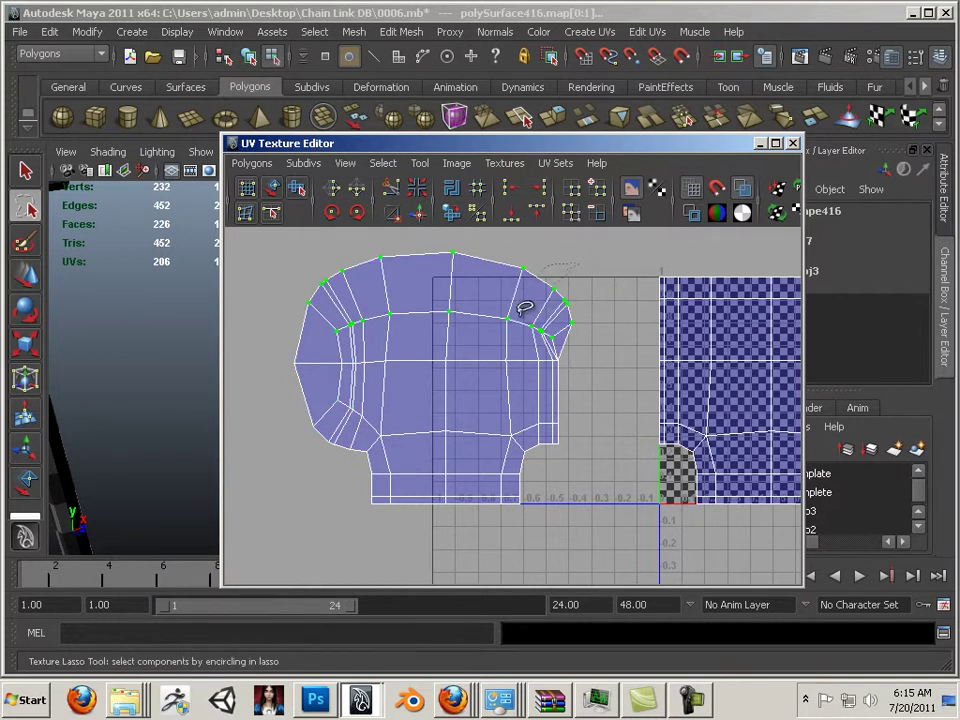
left_click_drag(552, 462, 598, 300)
left_click(467, 222)
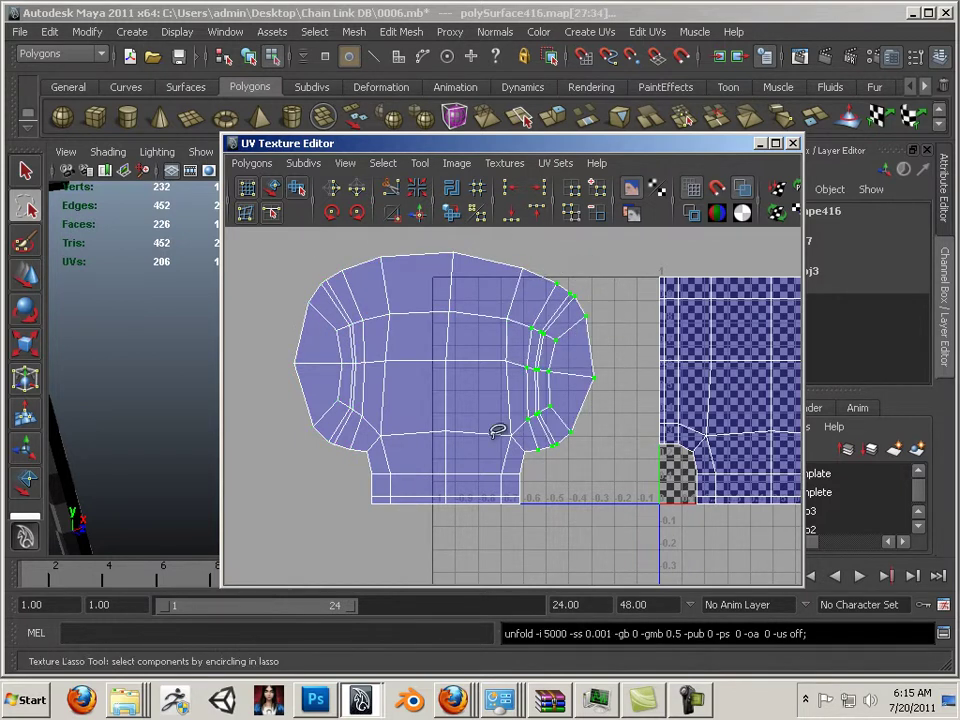
Lasso the UVs of the left shell's narrow lower neck, below the central panel's border, and unfold them.
left_click_drag(590, 541, 421, 537)
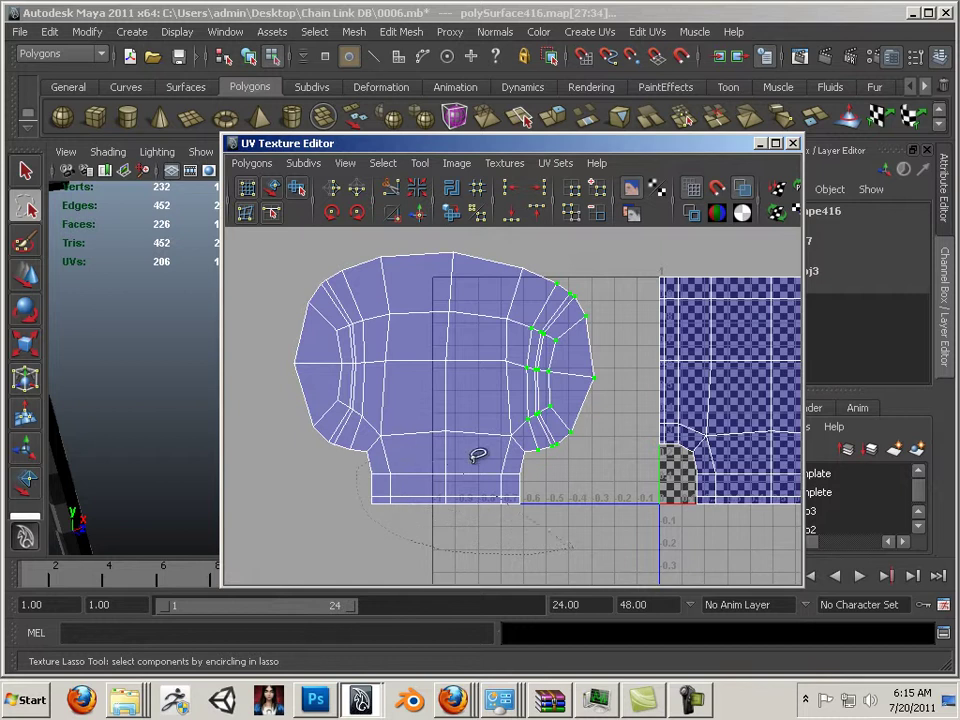
left_click_drag(550, 513, 545, 505)
left_click(467, 212)
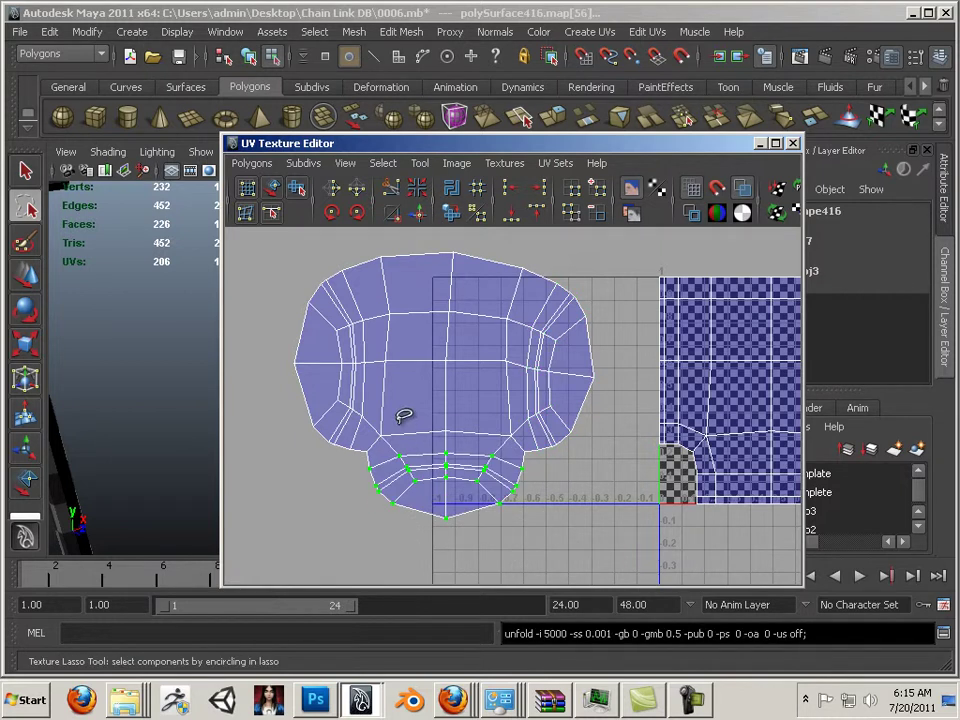
Lasso the left shell's lower neck UVs together with the central panel's lower border and unfold them.
left_click_drag(404, 416, 362, 432)
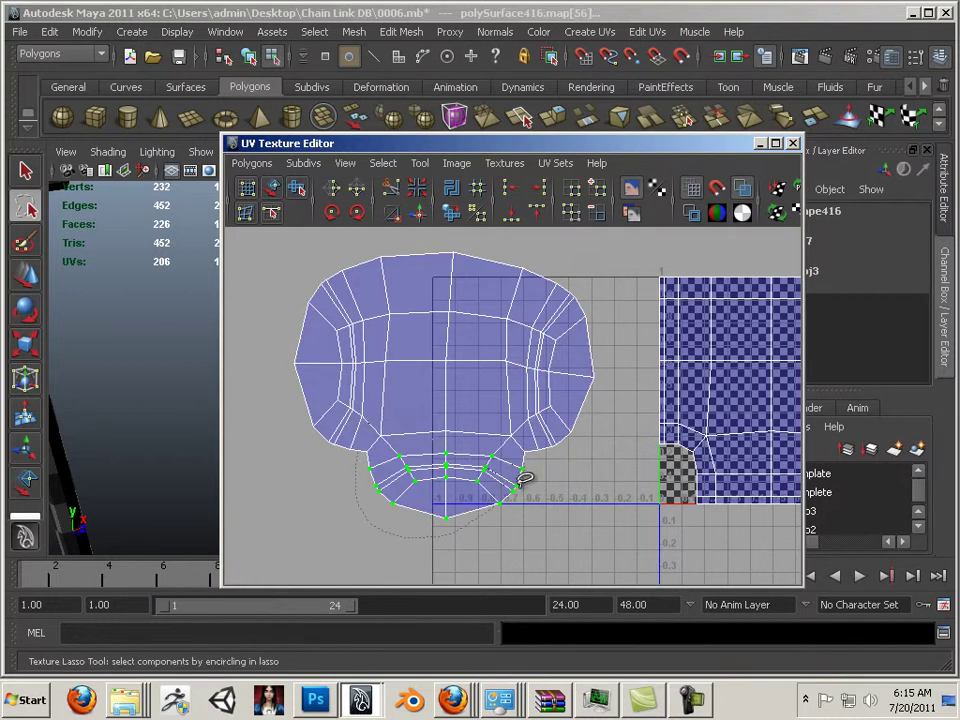
left_click_drag(524, 479, 506, 488)
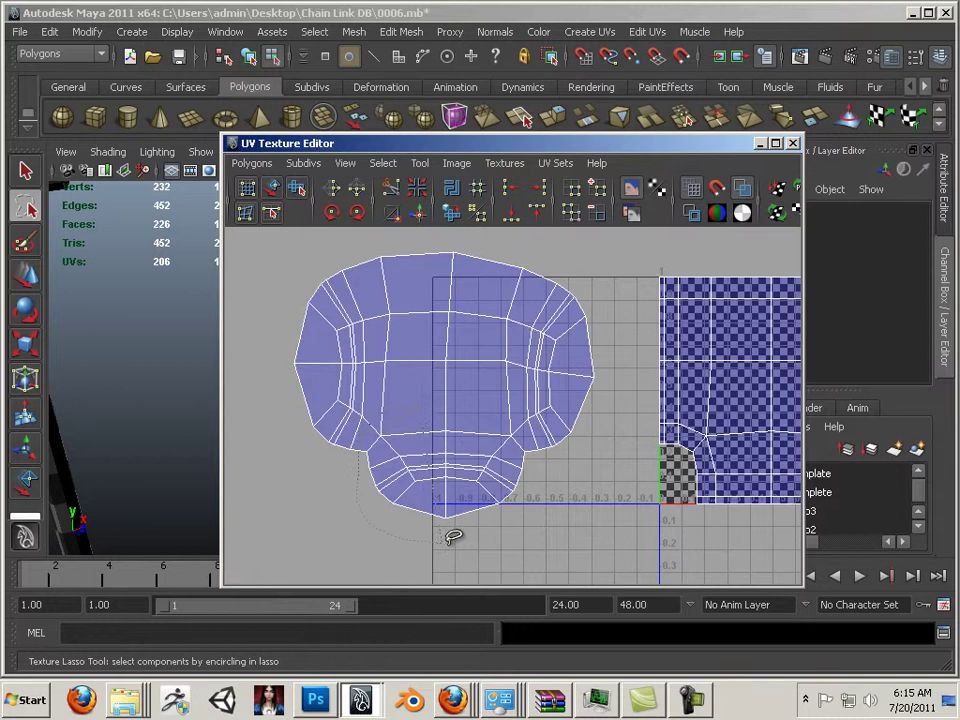
left_click_drag(511, 410, 500, 420)
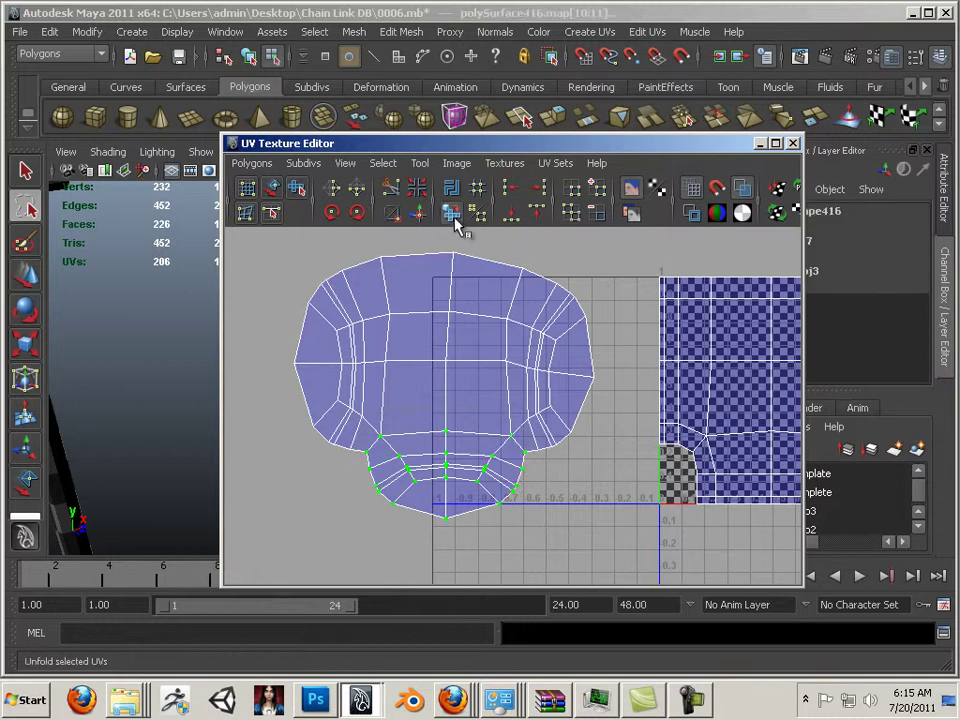
left_click(452, 212)
Try to unfold all the UVs of the right half shell at once, and undo the unfold.
middle_click_drag(561, 386, 483, 446, "alt")
right_click_drag(483, 446, 533, 281, "alt")
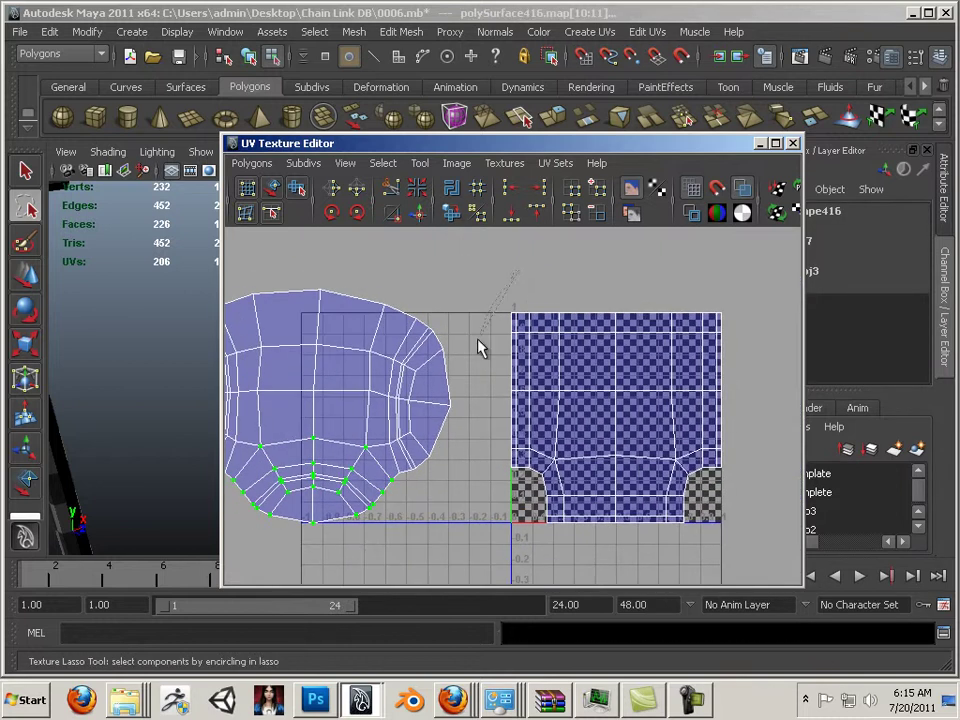
left_click_drag(684, 302, 671, 296)
left_click_drag(540, 249, 517, 568)
left_click_drag(795, 315, 790, 305)
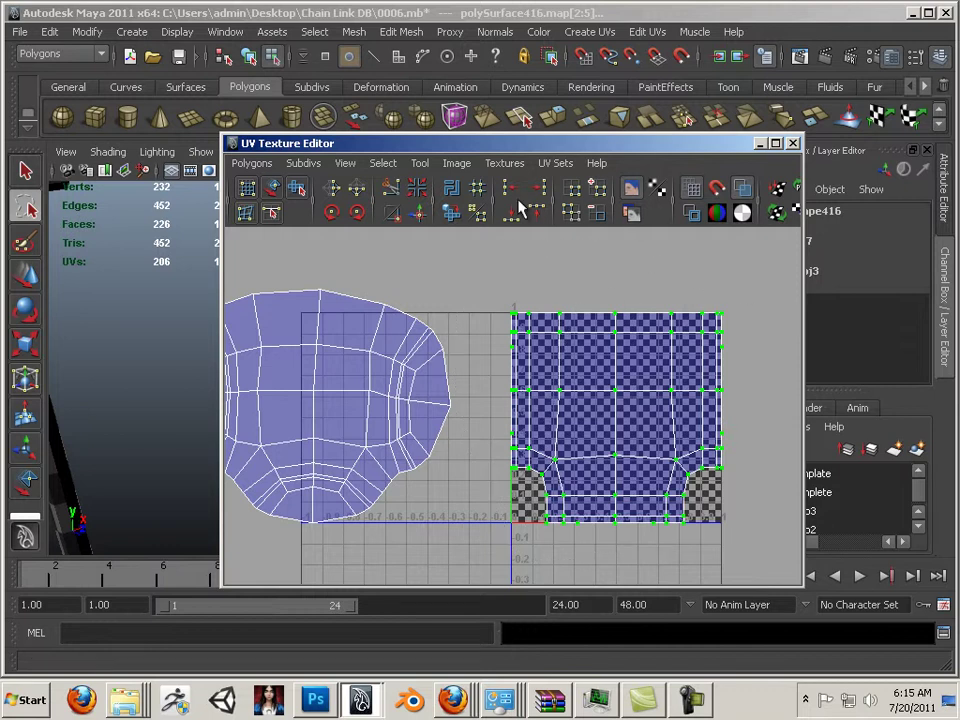
left_click(452, 214)
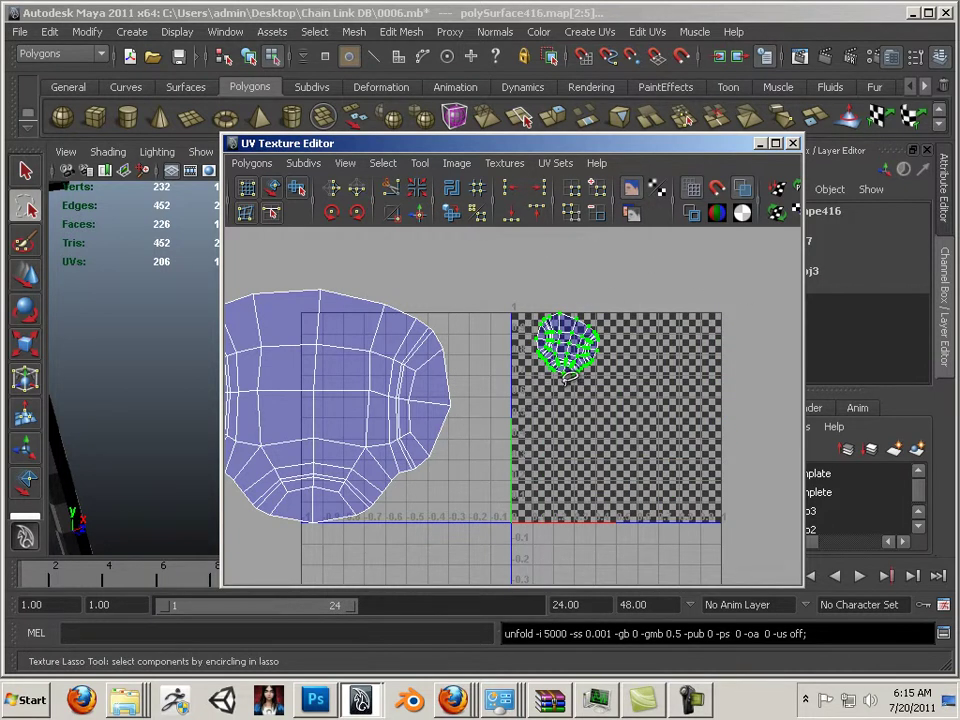
key("ctrl+z")
Lasso and unfold the UVs along the right shell's upper edge, followed by those along its left side.
middle_click_drag(584, 387, 495, 416, "alt")
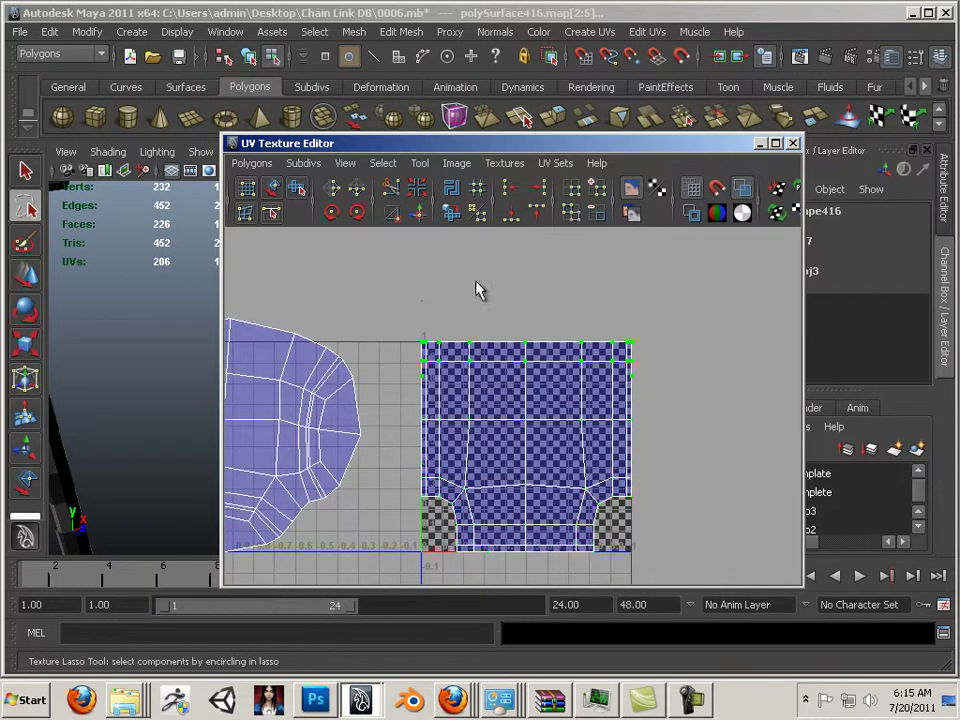
left_click(451, 213)
middle_click_drag(472, 378, 518, 290, "alt")
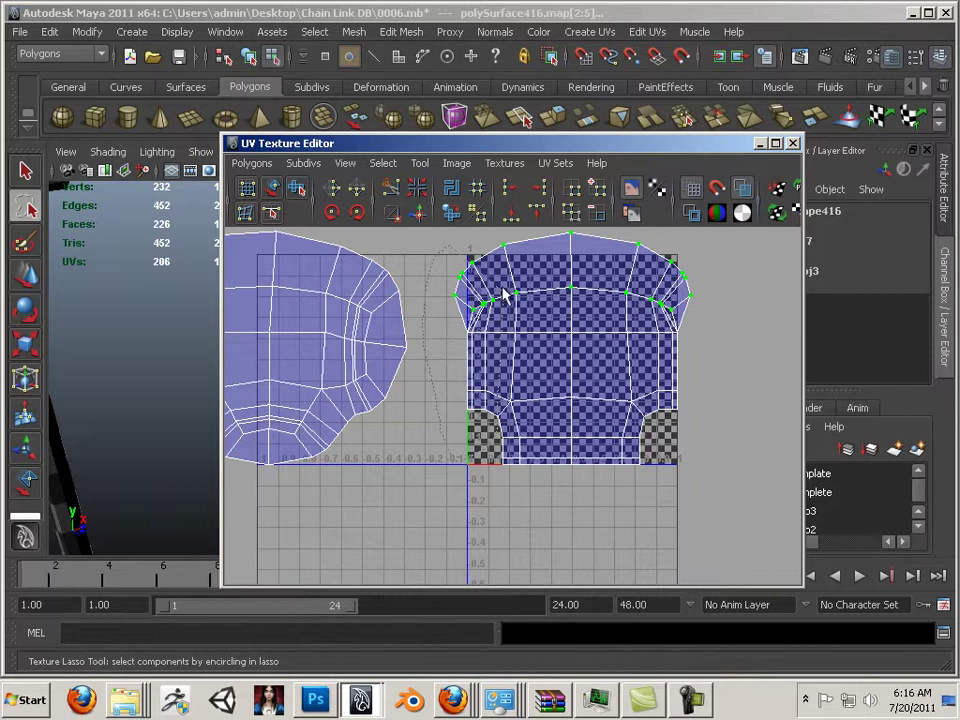
left_click(452, 213)
Lasso and unfold the UVs along the right shell's right side, followed by its lower neck with the central panel's lower border.
middle_click_drag(697, 275, 645, 295, "alt")
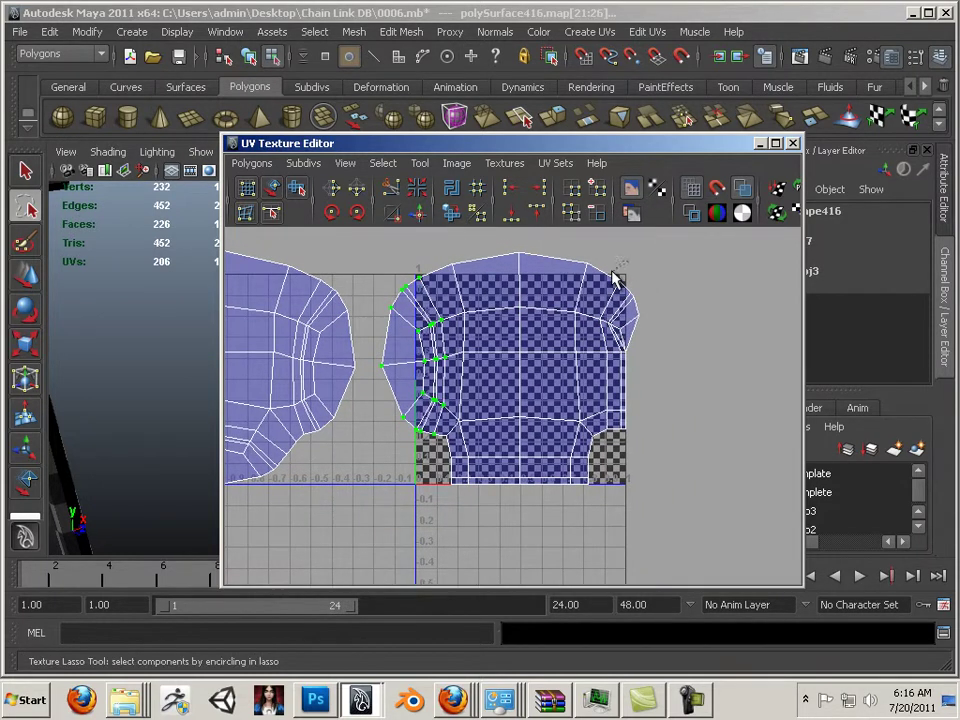
left_click(449, 213)
left_click_drag(469, 401, 447, 419)
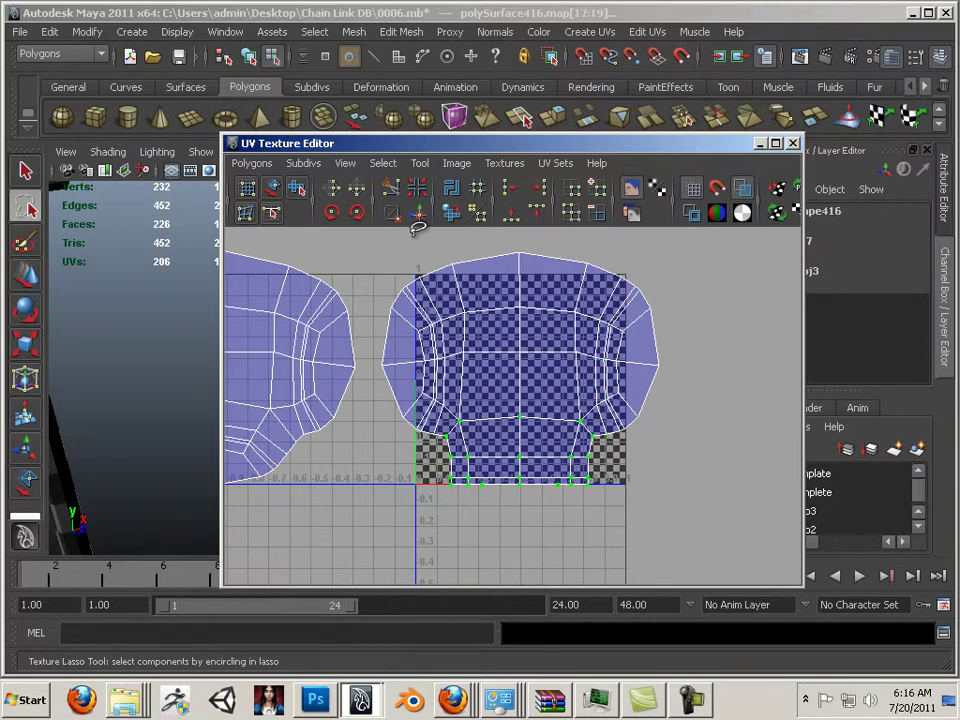
left_click(451, 213)
left_click(496, 517)
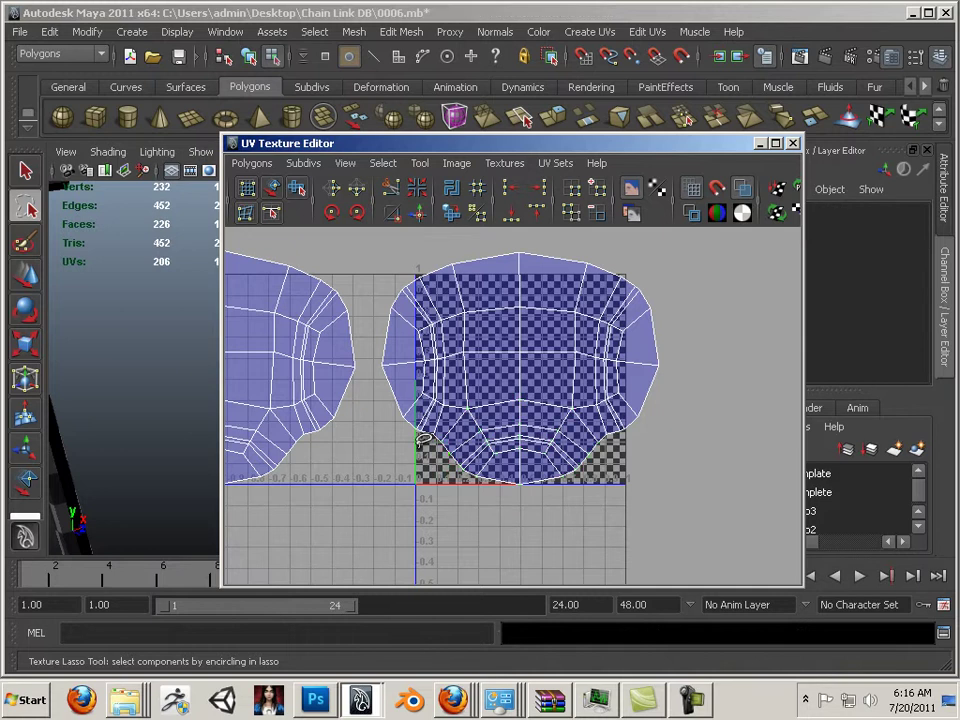
Examine the checker pattern on the T-shaped fitting from several sides in the perspective view, with the UV window moved aside.
middle_click_drag(429, 458, 536, 482, "alt")
middle_click_drag(423, 381, 548, 409, "alt")
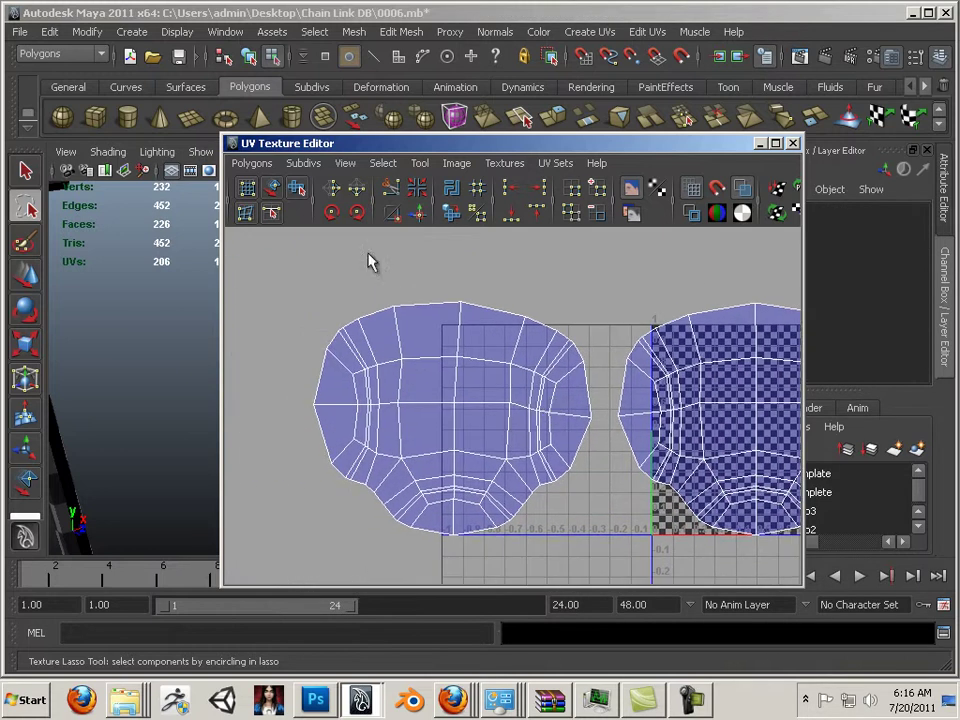
left_click_drag(407, 146, 623, 255)
middle_click_drag(326, 332, 262, 392, "alt")
left_click_drag(262, 392, 309, 332, "alt")
middle_click_drag(309, 332, 264, 345, "alt")
right_click_drag(264, 345, 328, 330, "alt")
middle_click_drag(312, 305, 287, 407, "alt")
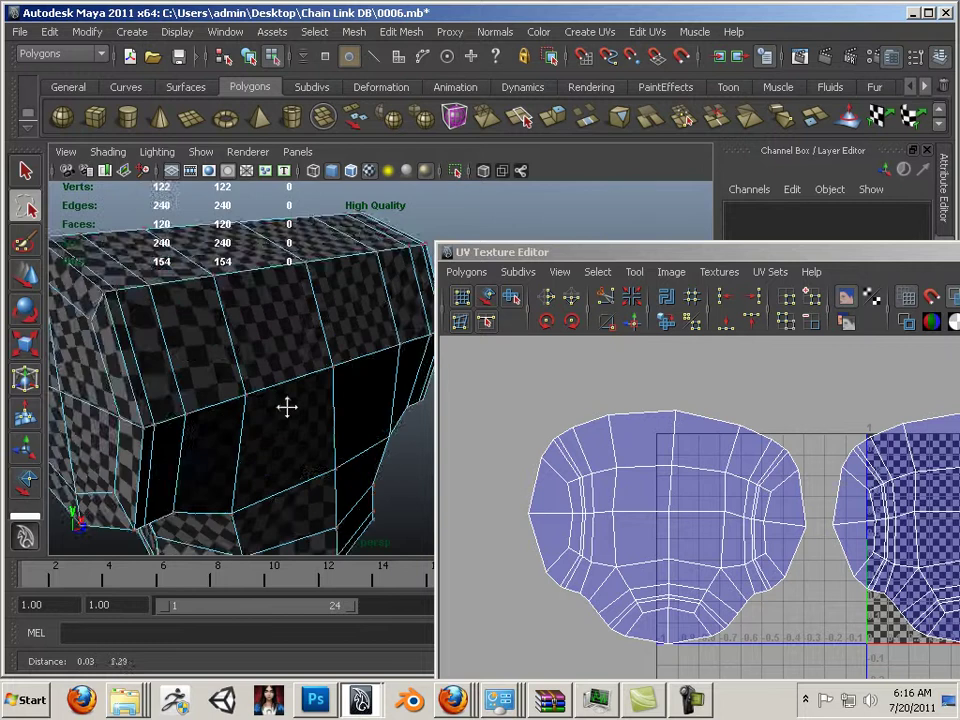
left_click_drag(285, 385, 262, 436, "alt")
middle_click_drag(249, 423, 288, 353, "alt")
mouse_move(287, 353)
right_mouse_down("alt")
mouse_move(311, 343)
mouse_move(334, 362)
mouse_move(281, 350)
right_mouse_up("alt")
left_click_drag(281, 350, 240, 364, "alt")
right_click_drag(240, 364, 289, 347, "alt")
Lasso all UVs of both half shells, move them outside the texture space towards its upper right and scale them down.
left_click_drag(617, 255, 446, 242)
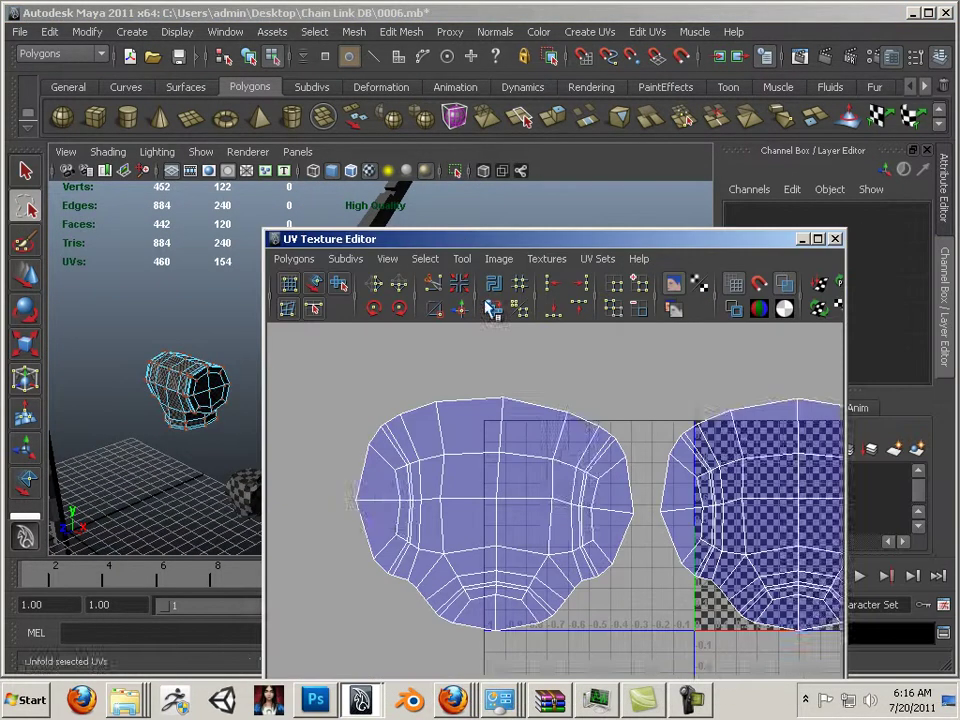
scroll(538, 432, "down", 5)
right_click_drag(566, 484, 582, 484)
left_click_drag(465, 430, 786, 629)
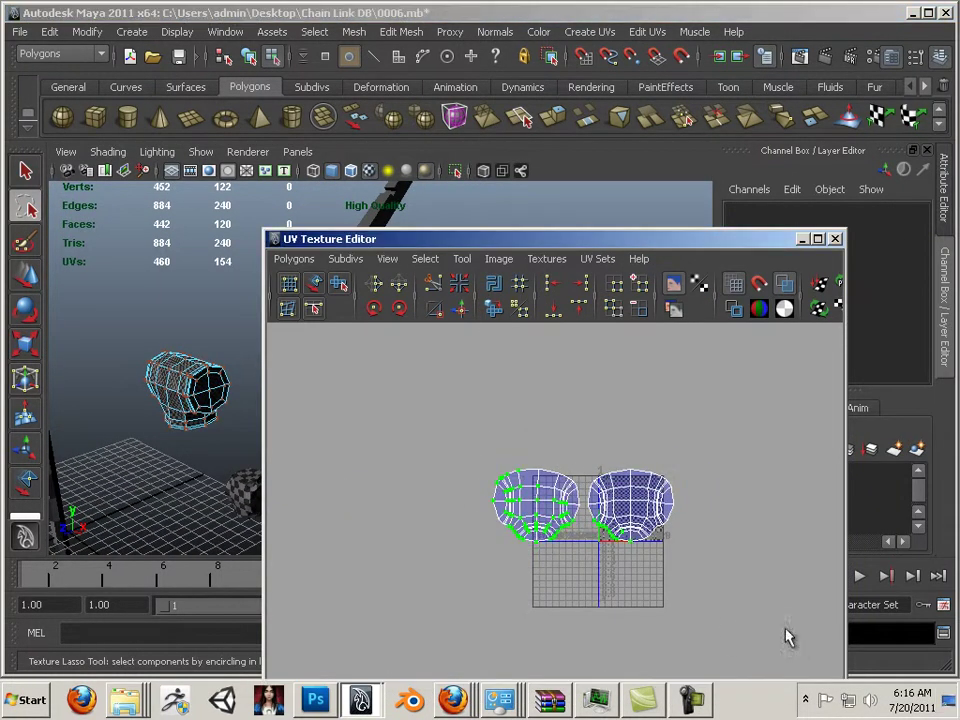
left_click_drag(481, 622, 494, 427)
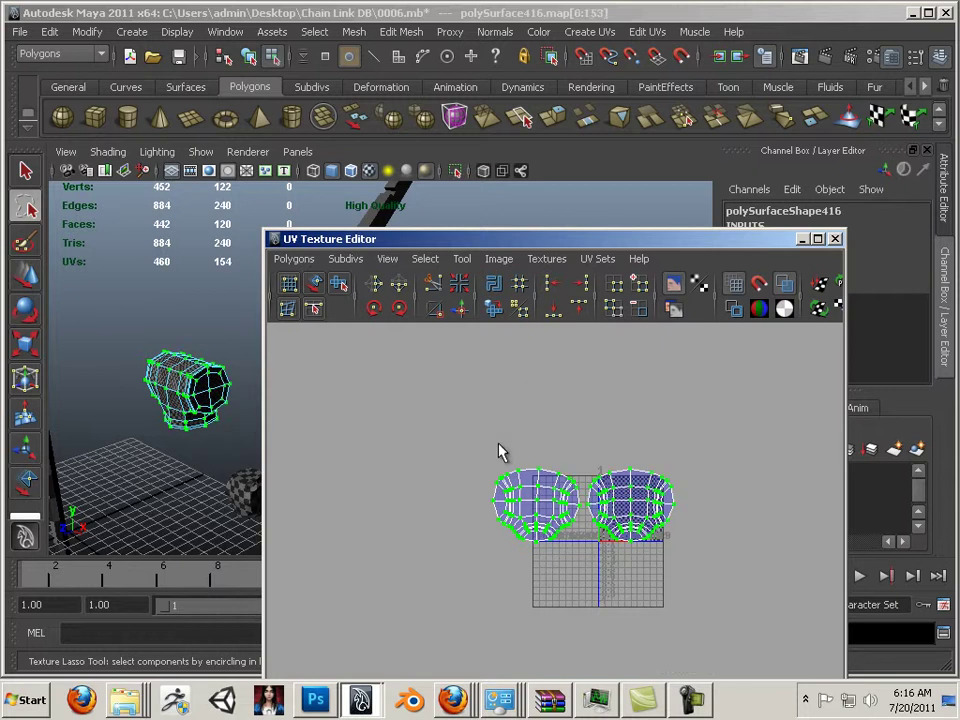
key("w")
mouse_move(574, 504)
left_mouse_down()
mouse_move(739, 400)
mouse_move(686, 399)
left_mouse_up()
left_click(573, 337)
Select the long slanted bar as an object and apply Automatic Mapping to it.
left_click_drag(508, 243, 740, 311)
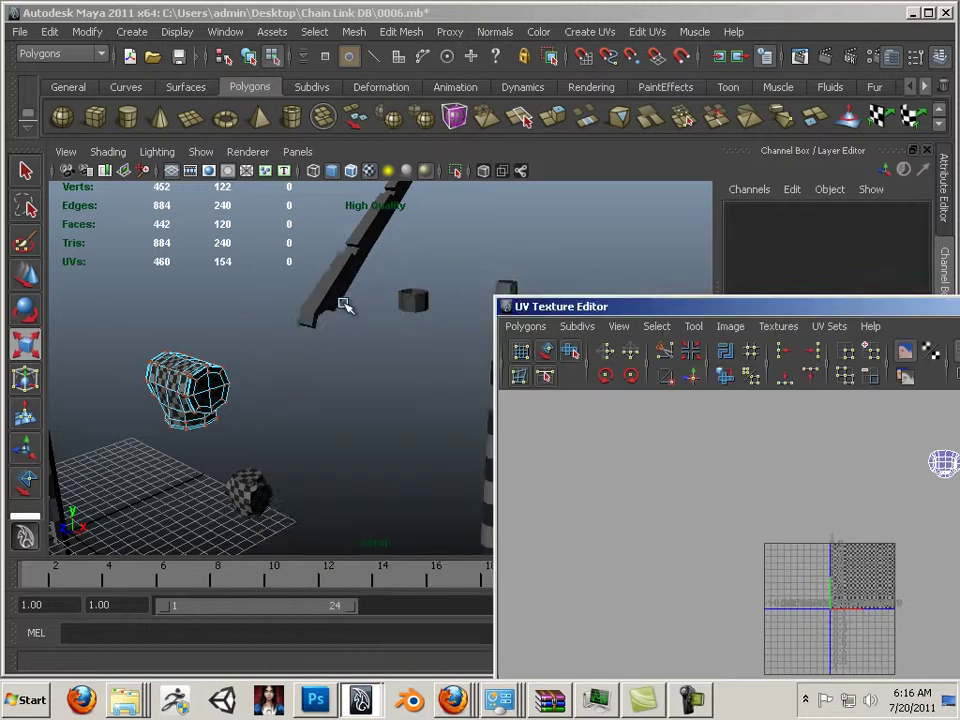
middle_click_drag(338, 299, 324, 366, "alt")
right_click(328, 363)
right_click_drag(328, 363, 377, 317)
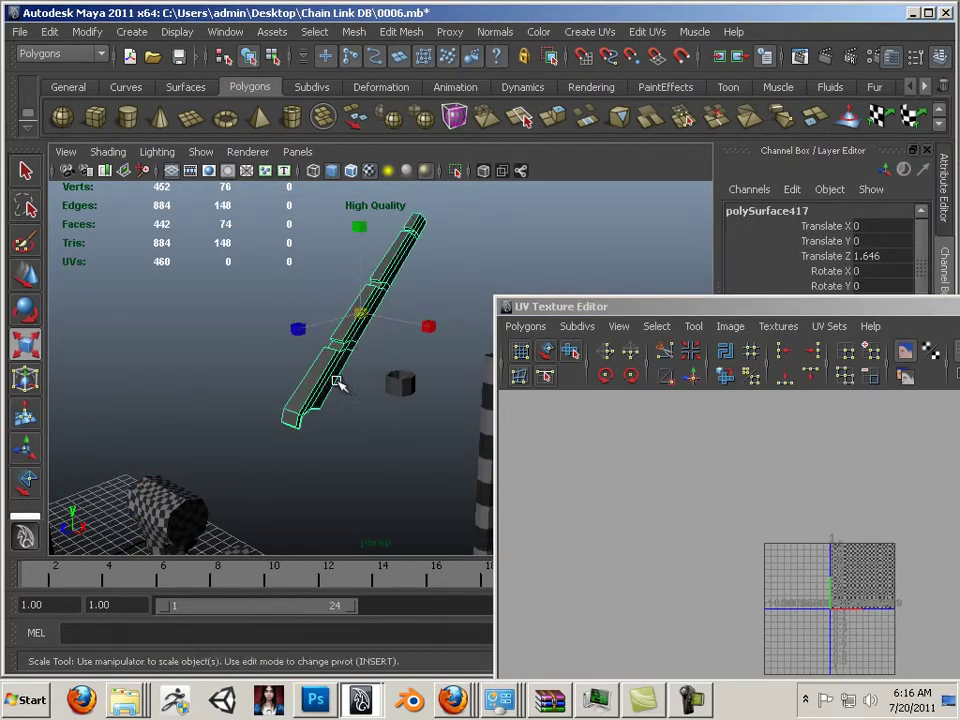
middle_click_drag(448, 388, 366, 436, "alt")
scroll(366, 436, "up", 5)
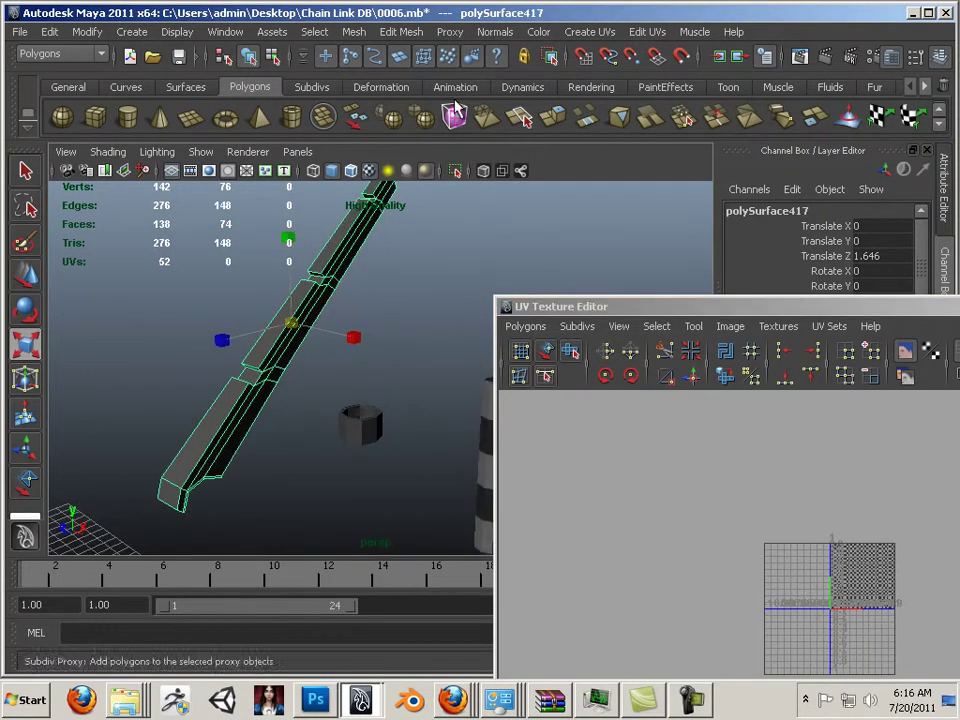
left_click(575, 34)
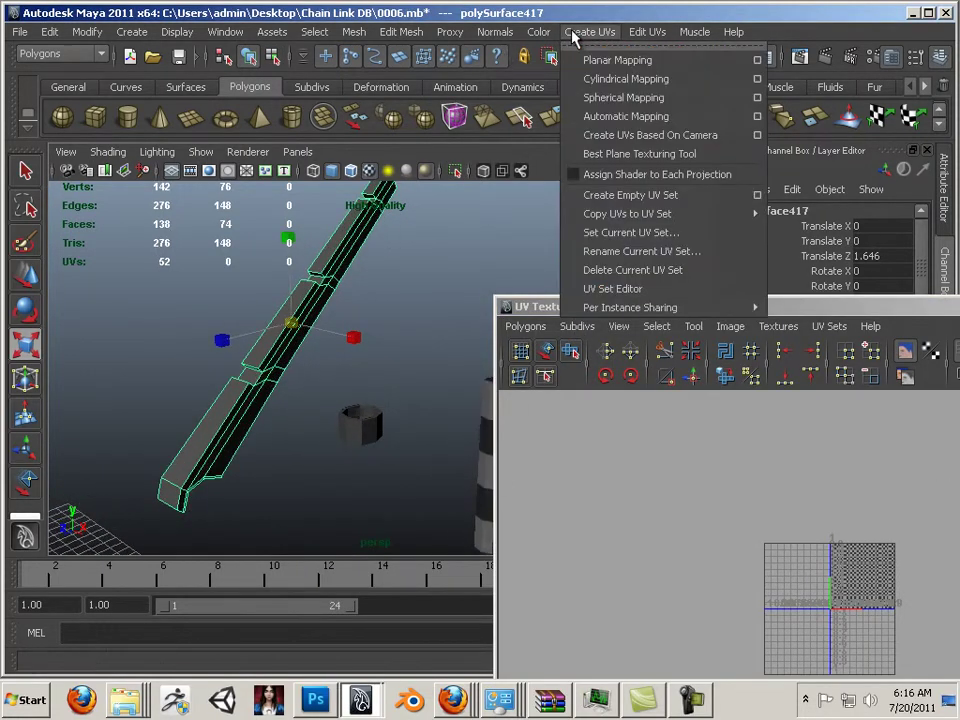
left_click(590, 117)
Select the border edges along the upper side of the bar's right diagonal UV shell and move and sew the matching pieces onto it.
left_click_drag(672, 312, 462, 134)
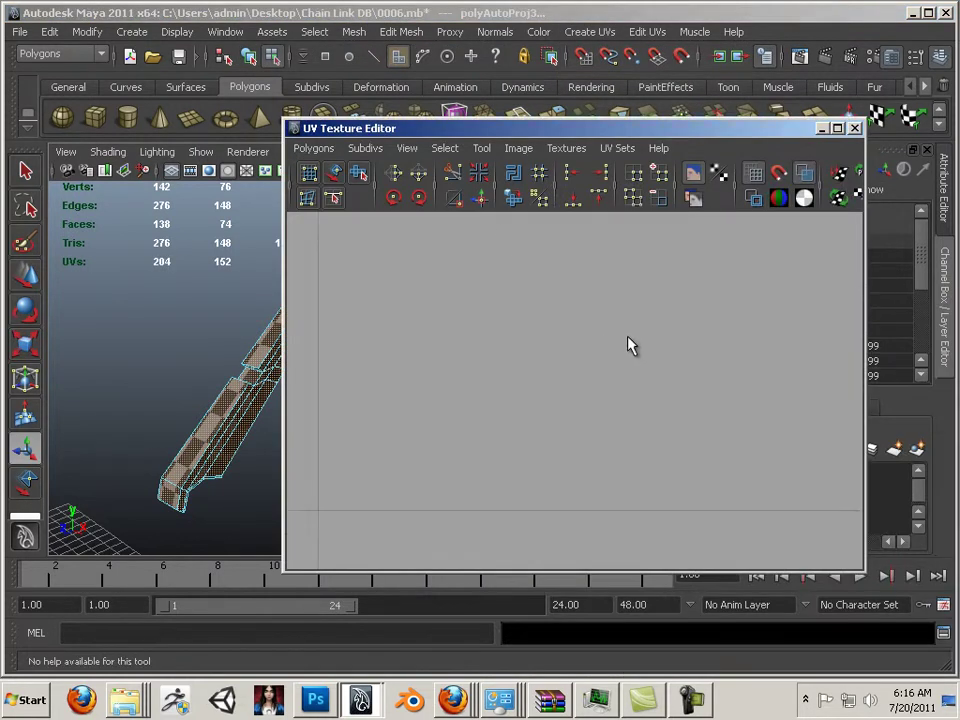
middle_click_drag(671, 362, 412, 258, "alt")
right_click_drag(412, 258, 586, 347, "alt")
middle_click_drag(586, 347, 649, 370, "alt")
right_click_drag(649, 370, 778, 432, "alt")
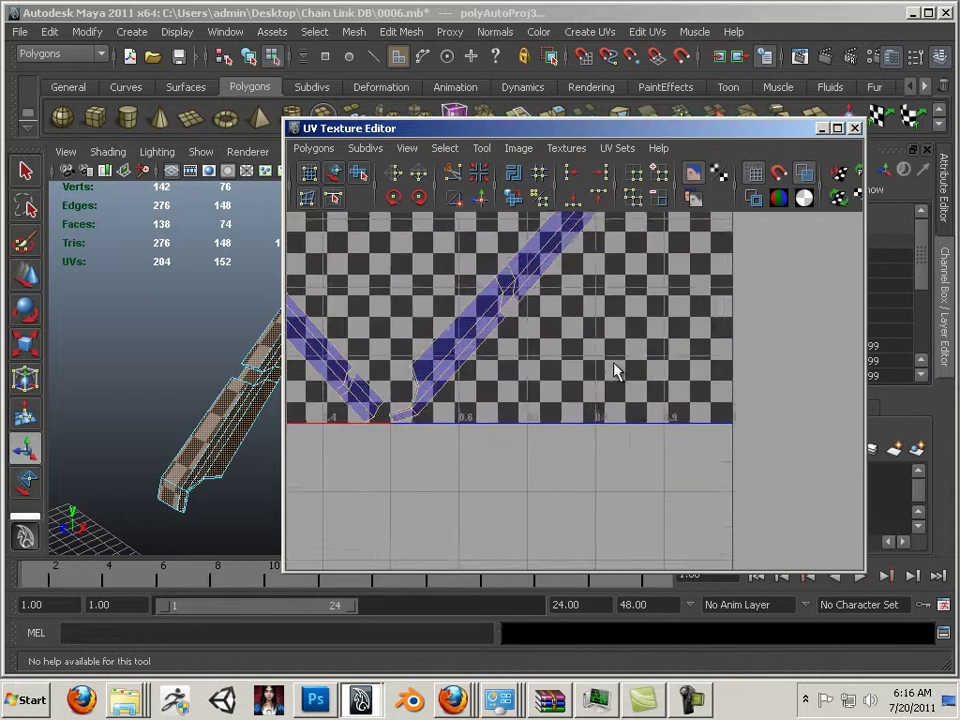
right_click_drag(615, 369, 754, 450, "alt")
right_click(684, 390)
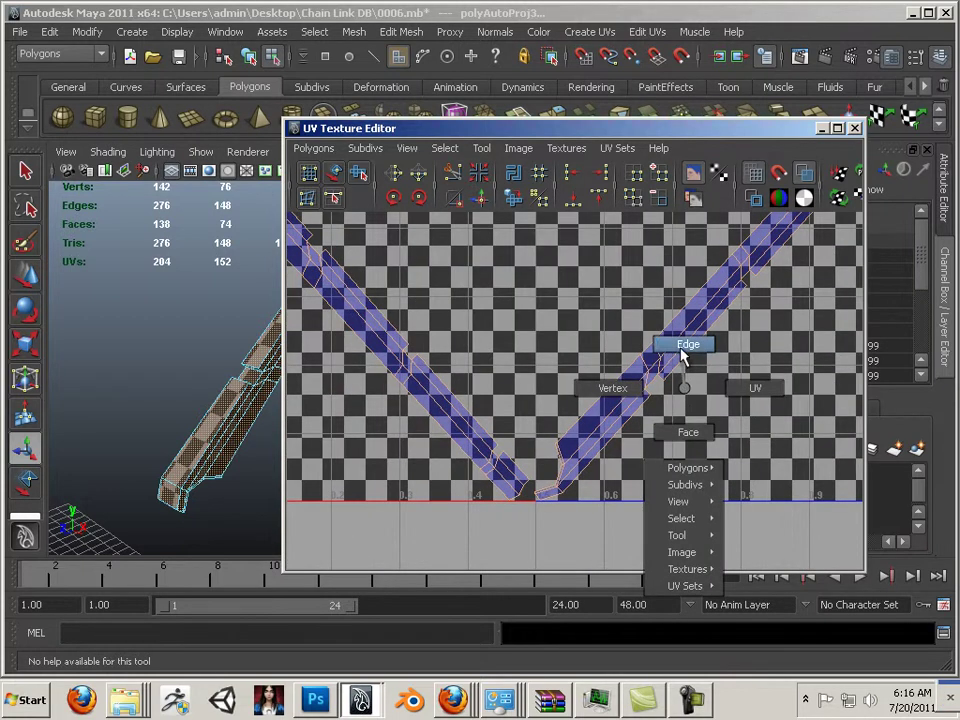
left_click(684, 346)
middle_click_drag(628, 356, 671, 396, "alt")
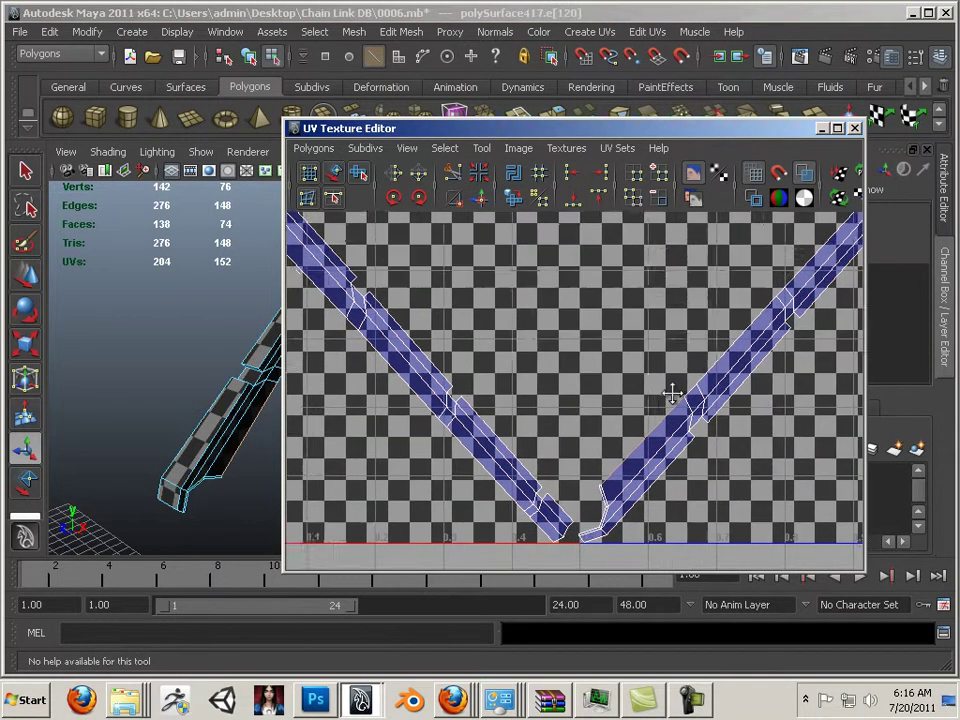
right_click_drag(671, 396, 765, 491, "alt")
middle_click_drag(765, 491, 531, 561, "alt")
middle_click_drag(597, 432, 651, 327, "alt")
left_click(697, 372, "shift")
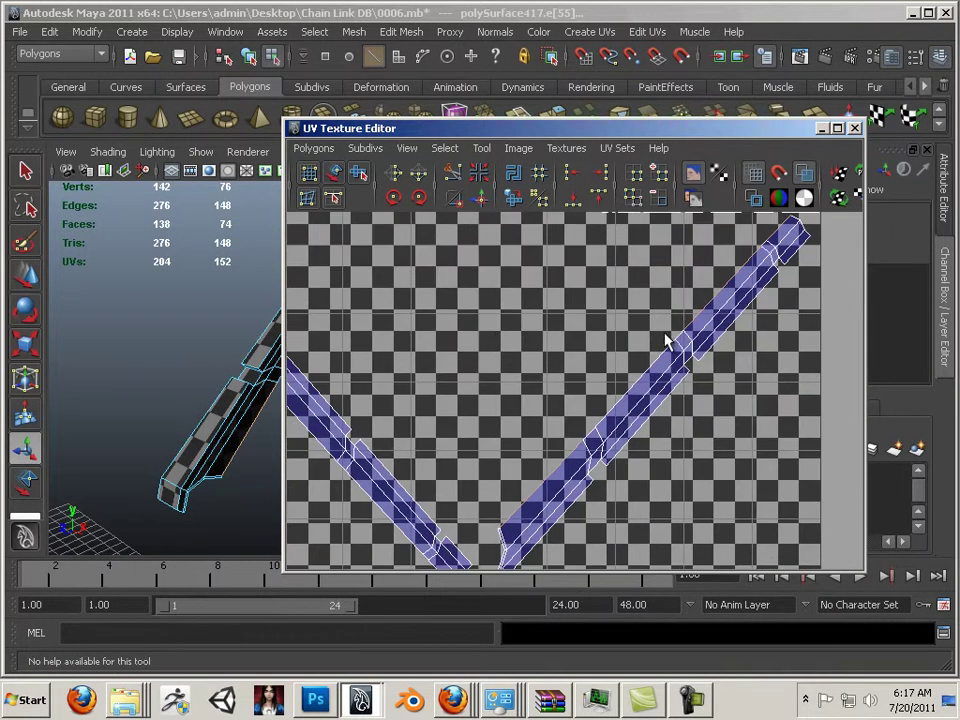
right_click_drag(631, 365, 670, 365, "alt")
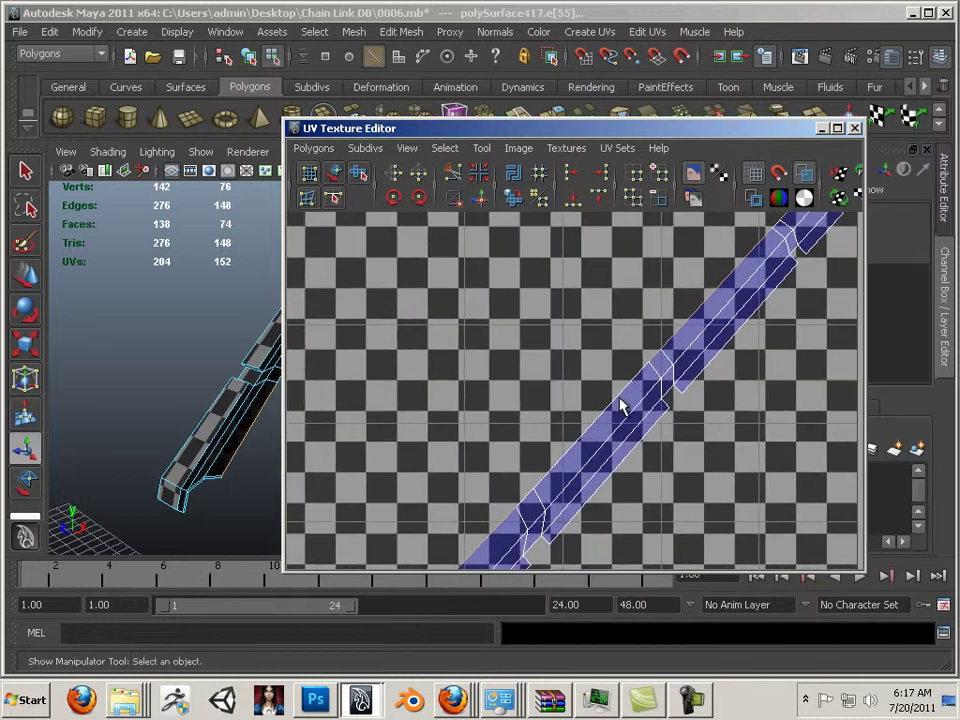
middle_click_drag(551, 452, 688, 276, "alt")
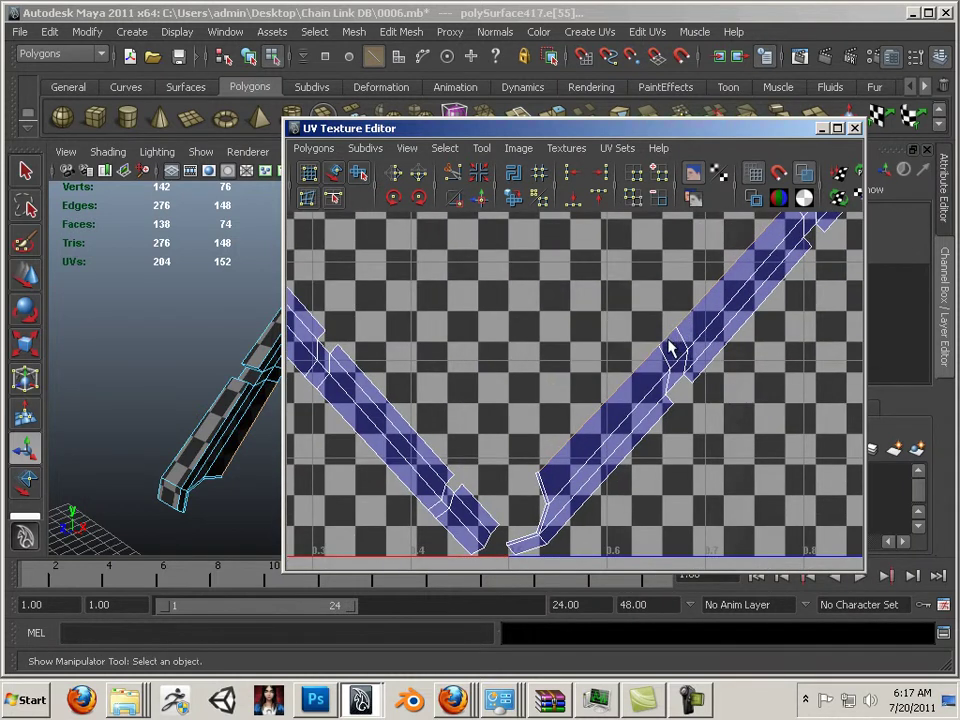
right_click_drag(677, 349, 492, 421, "alt")
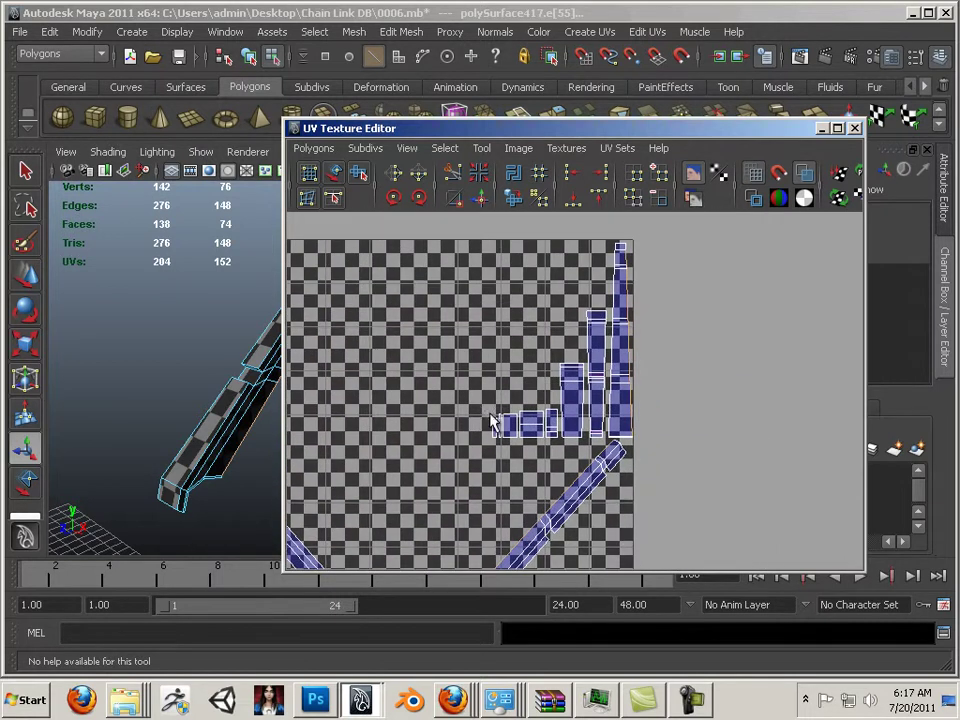
left_click(483, 201)
Lasso the overlapping UVs near the lower end of the sewn diagonal shell and unfold them.
middle_click_drag(510, 420, 573, 291, "alt")
right_click_drag(573, 291, 706, 422, "alt")
middle_click_drag(706, 422, 676, 336, "alt")
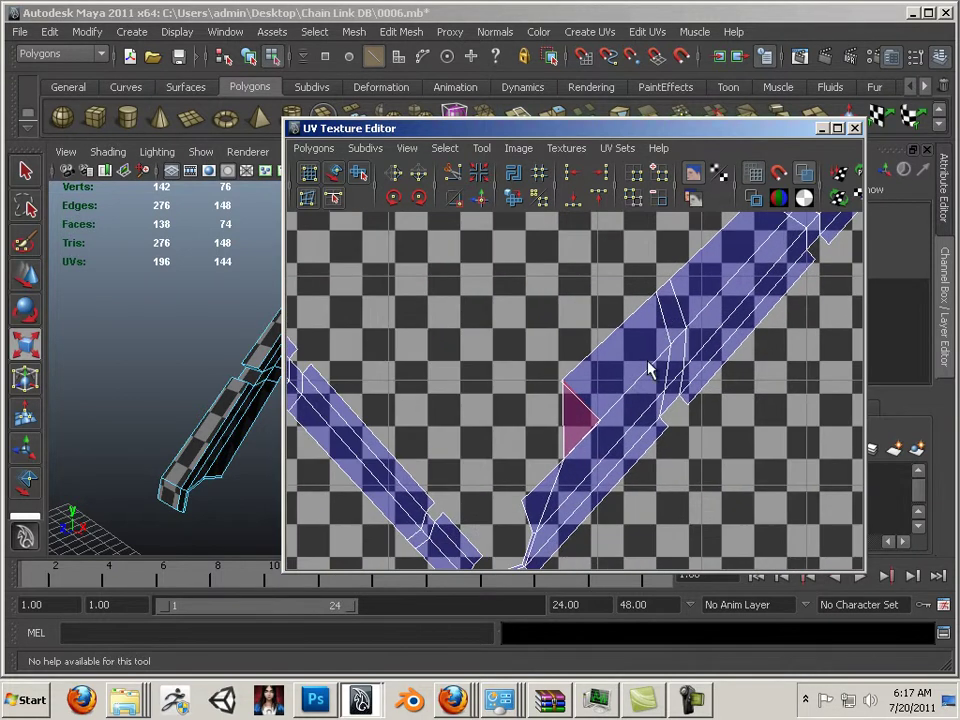
right_click_drag(580, 422, 632, 418)
left_click_drag(513, 348, 483, 452)
left_click_drag(490, 508, 490, 508)
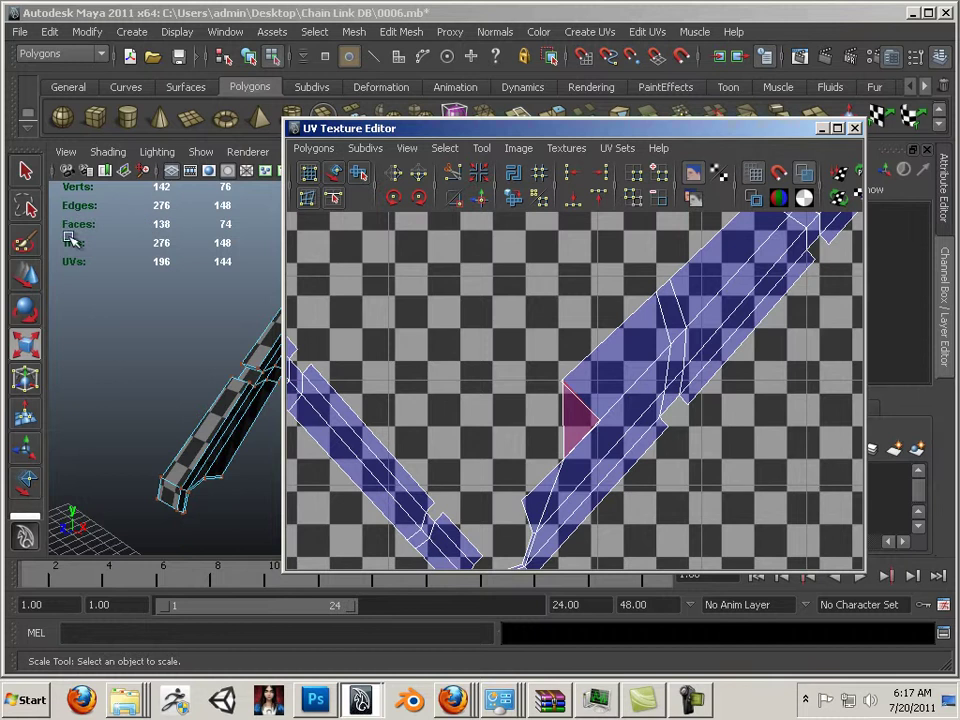
left_click(25, 207)
left_click_drag(541, 368, 492, 483)
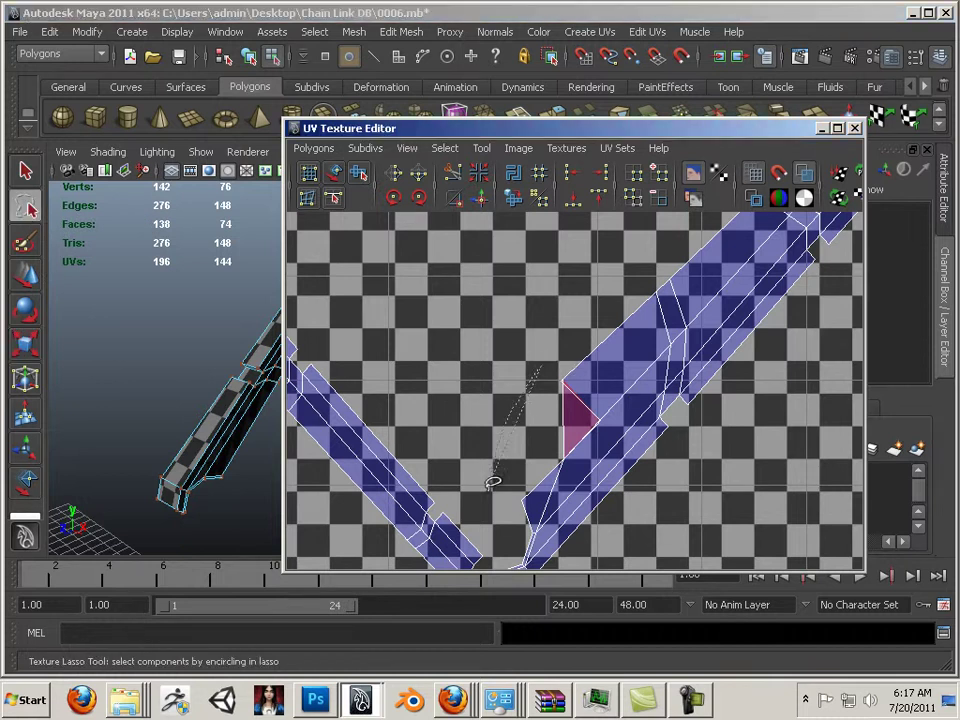
left_click_drag(619, 408, 508, 346)
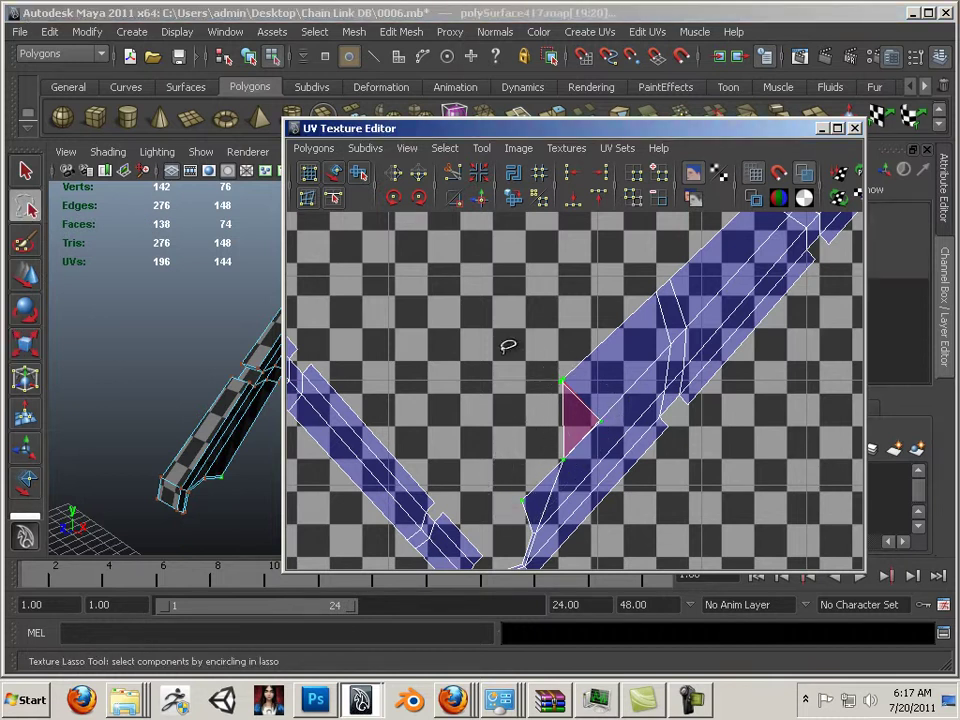
left_click(513, 204)
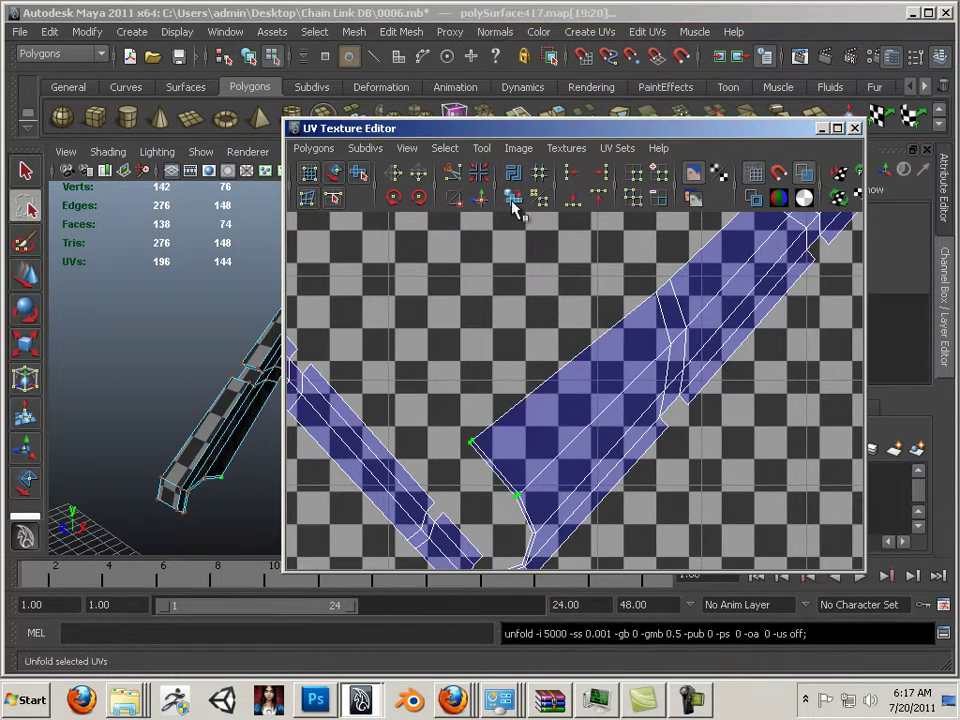
Lasso the overlapping UVs near the upper end of the diagonal shell and unfold them.
middle_click_drag(653, 372, 572, 540, "alt")
middle_click_drag(707, 360, 585, 467, "alt")
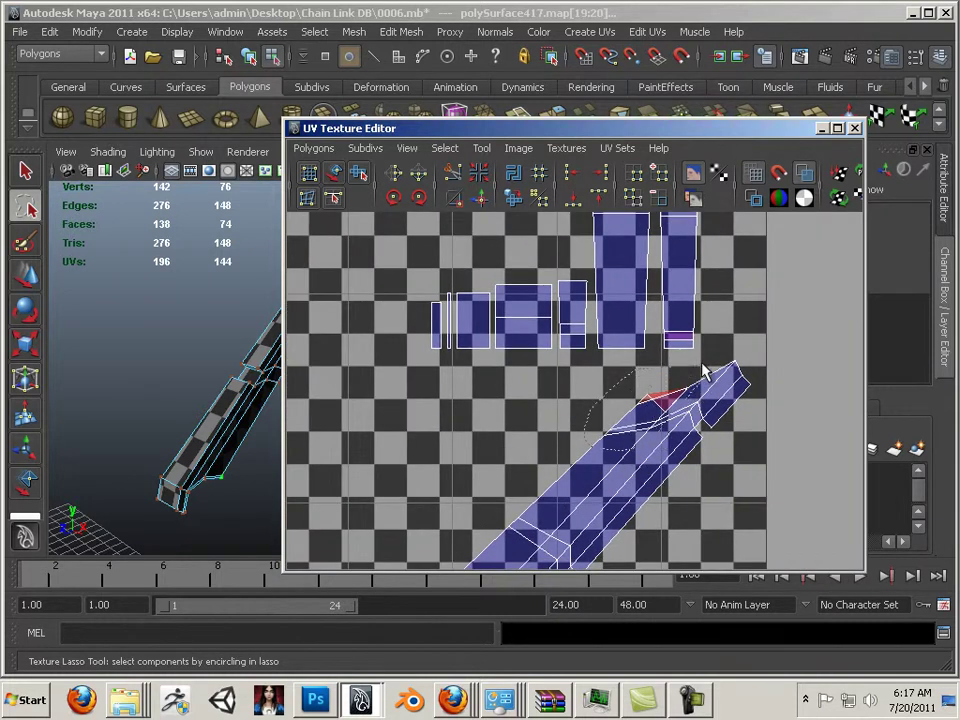
left_click(516, 199)
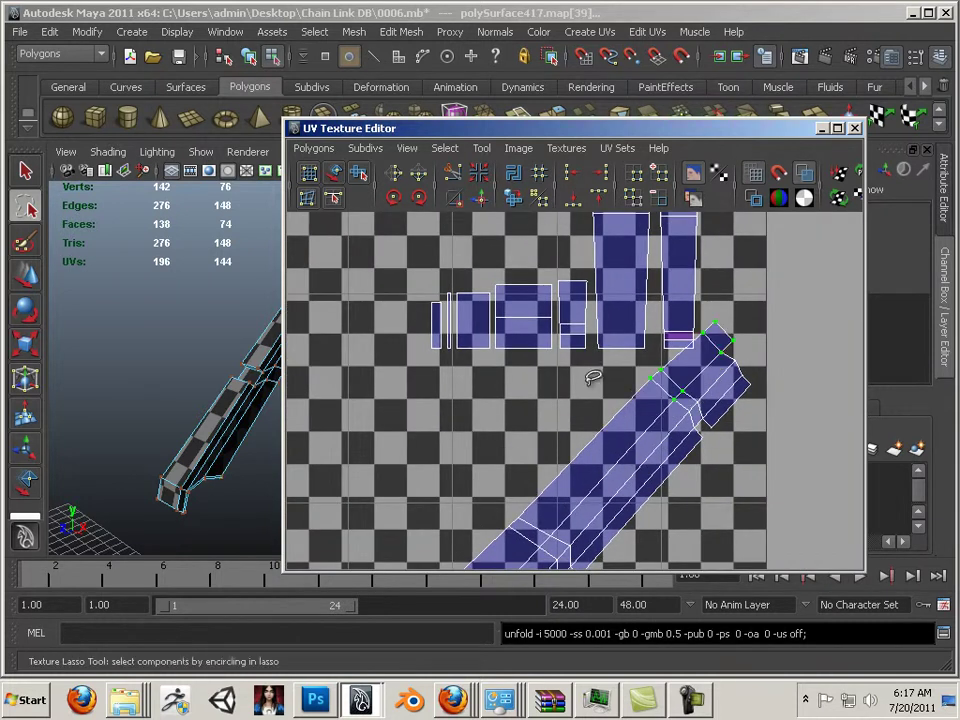
Select the border edges along the upper-left side of the right diagonal UV shell and move and sew the left diagonal shell's matching pieces onto it.
middle_click_drag(594, 388, 746, 306, "alt")
right_click_drag(746, 306, 449, 366, "alt")
middle_click_drag(450, 373, 480, 368, "alt")
right_click(648, 446)
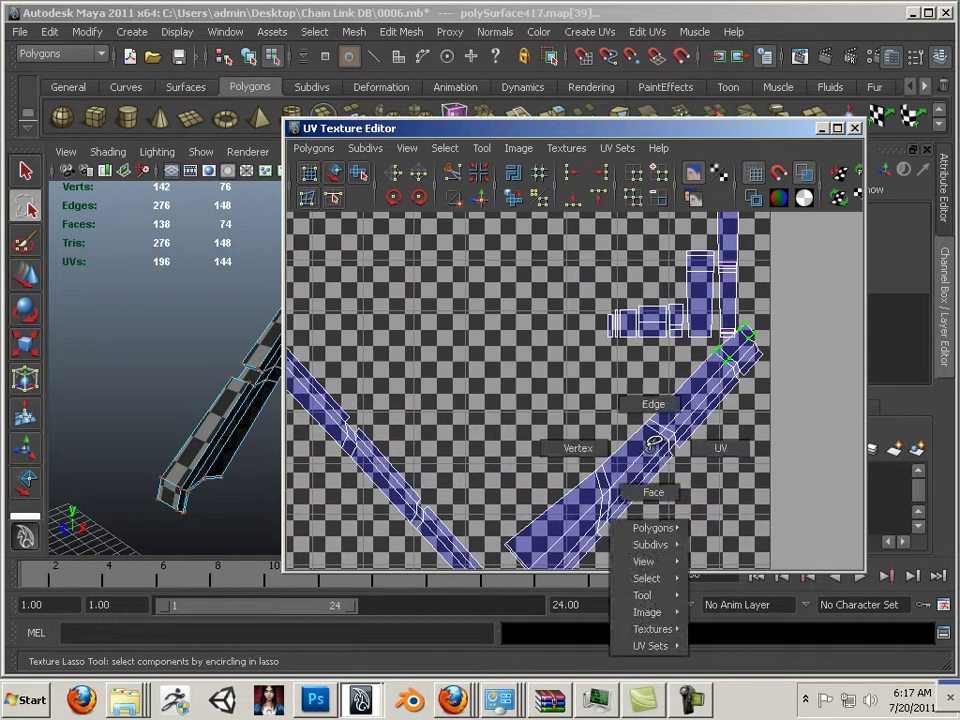
key("w")
middle_click_drag(589, 373, 470, 409, "alt")
right_click_drag(470, 409, 836, 482, "alt")
right_click_drag(630, 393, 643, 350)
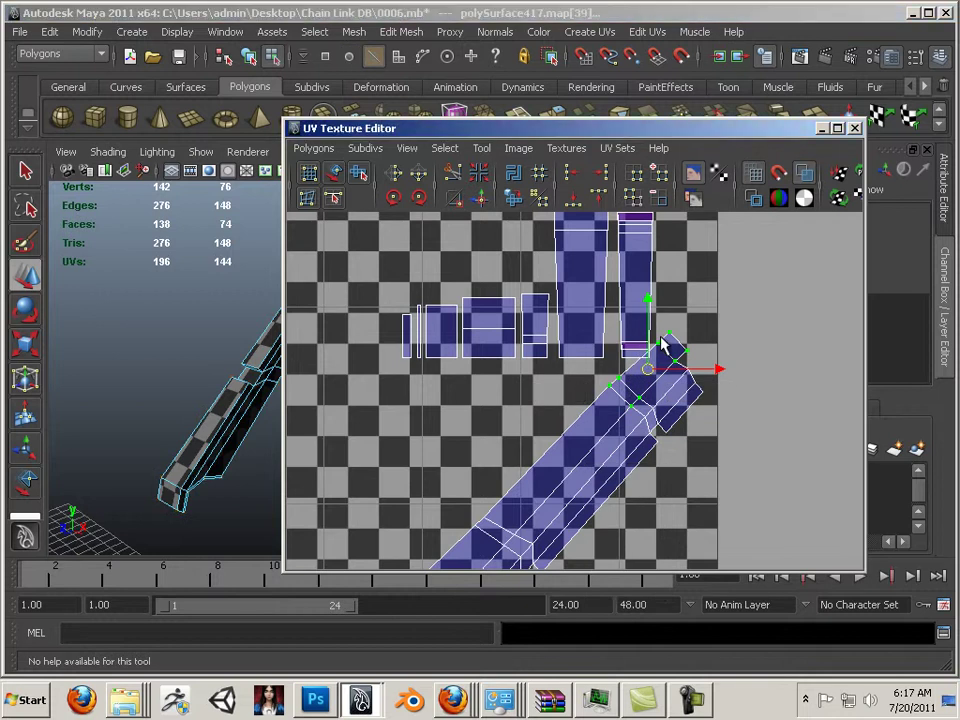
left_click(660, 352)
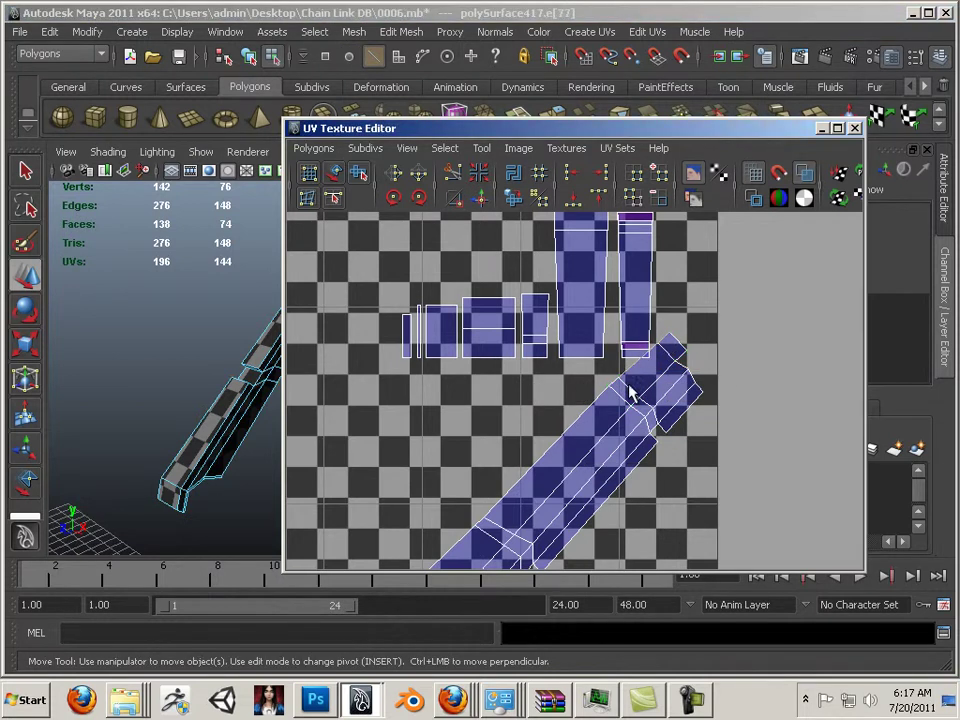
scroll(612, 405, "up", 3)
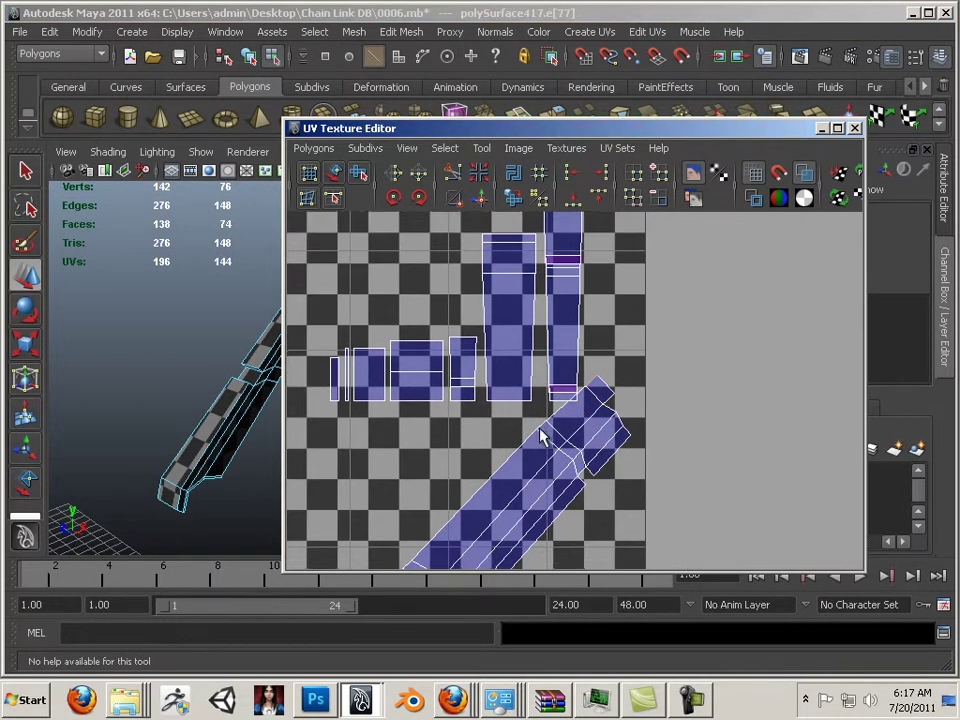
left_click(532, 458)
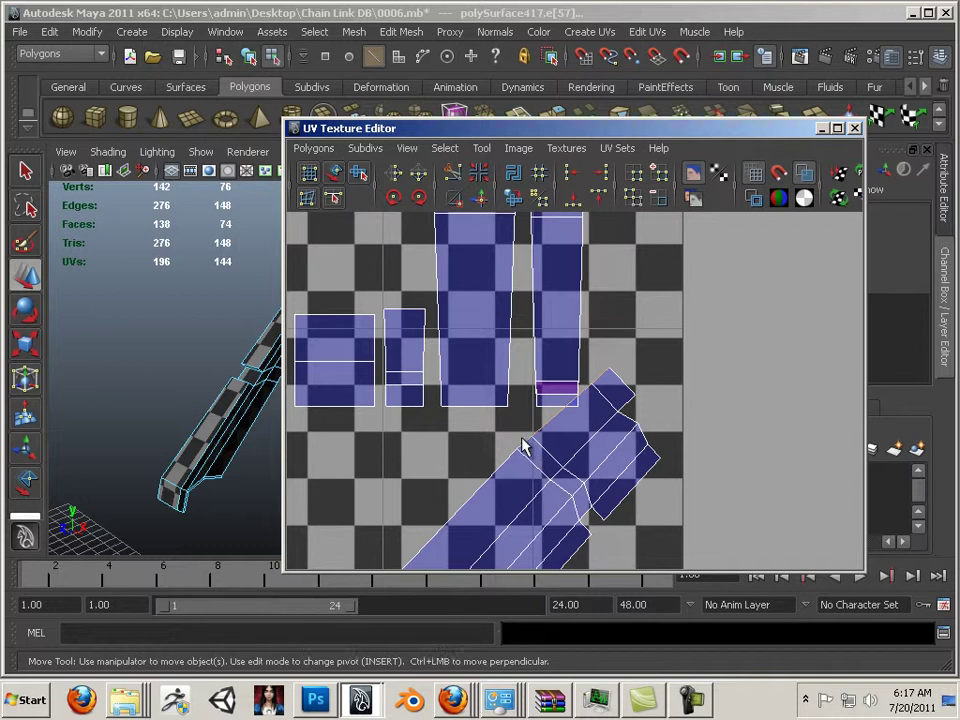
middle_click_drag(400, 525, 694, 330, "alt")
scroll(660, 350, "down", 3)
middle_click_drag(468, 464, 589, 456, "alt")
scroll(686, 414, "down", 5)
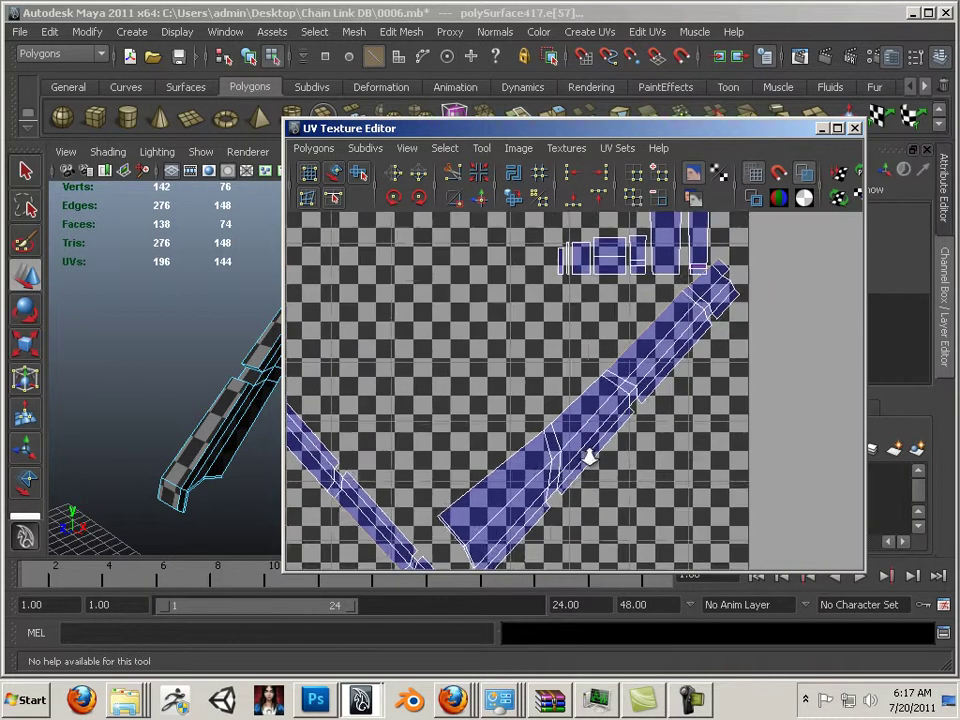
scroll(626, 424, "up", 3)
scroll(627, 430, "up", 4)
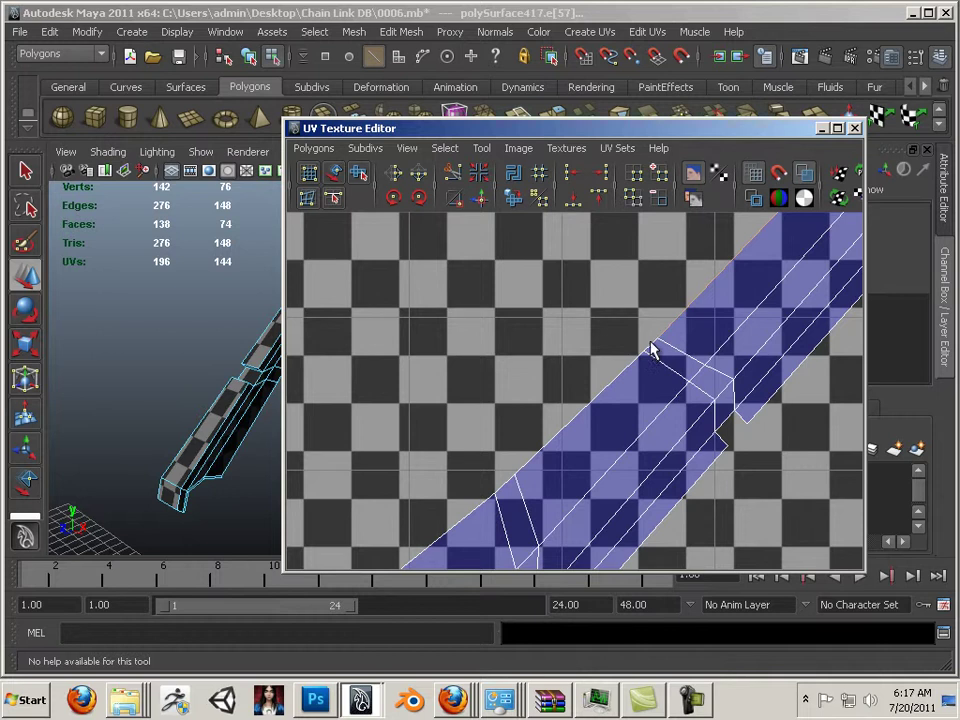
middle_click_drag(578, 471, 619, 399, "alt")
middle_click_drag(561, 484, 636, 281, "alt")
scroll(636, 281, "up", 4)
right_click_drag(752, 432, 775, 445, "alt")
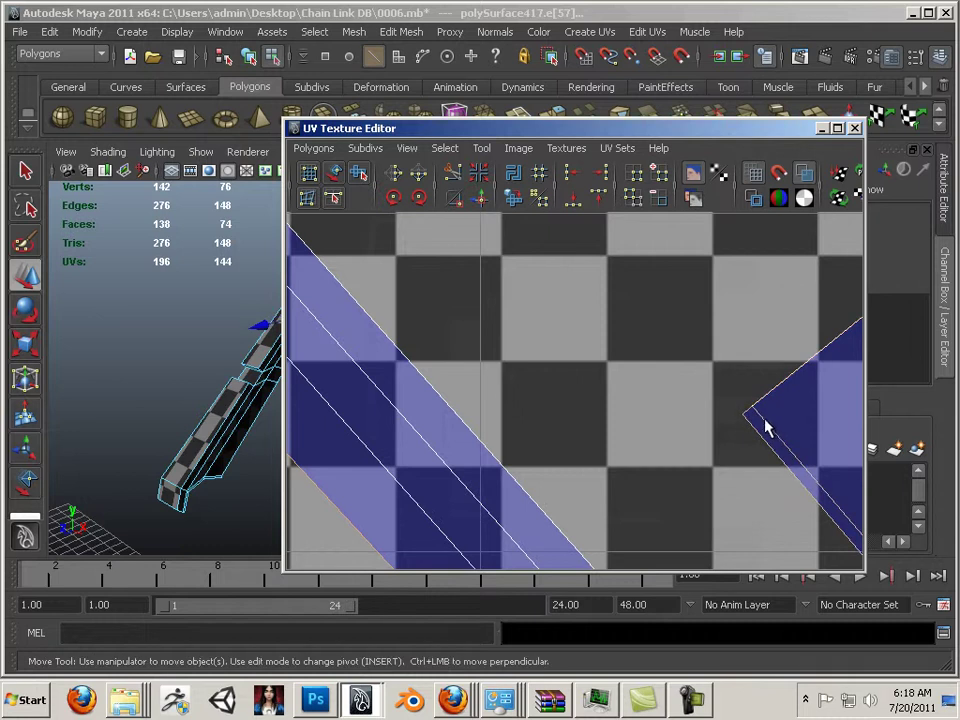
key("ctrl+z")
left_click(746, 410, "shift")
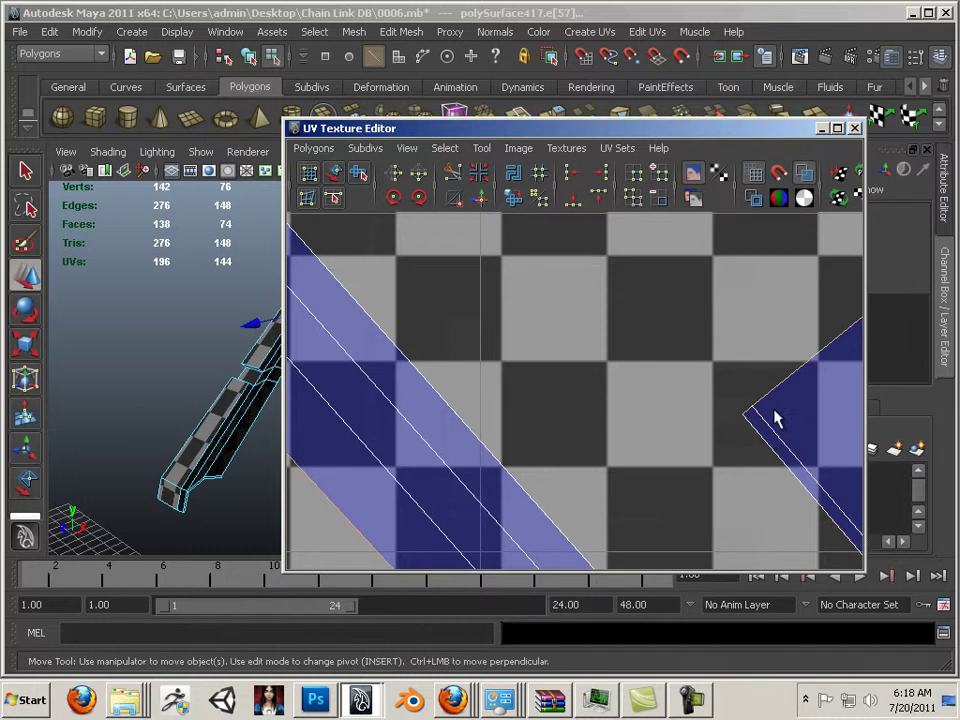
right_click_drag(775, 418, 560, 362, "alt")
middle_click_drag(560, 362, 778, 498, "alt")
right_click_drag(778, 498, 538, 362, "alt")
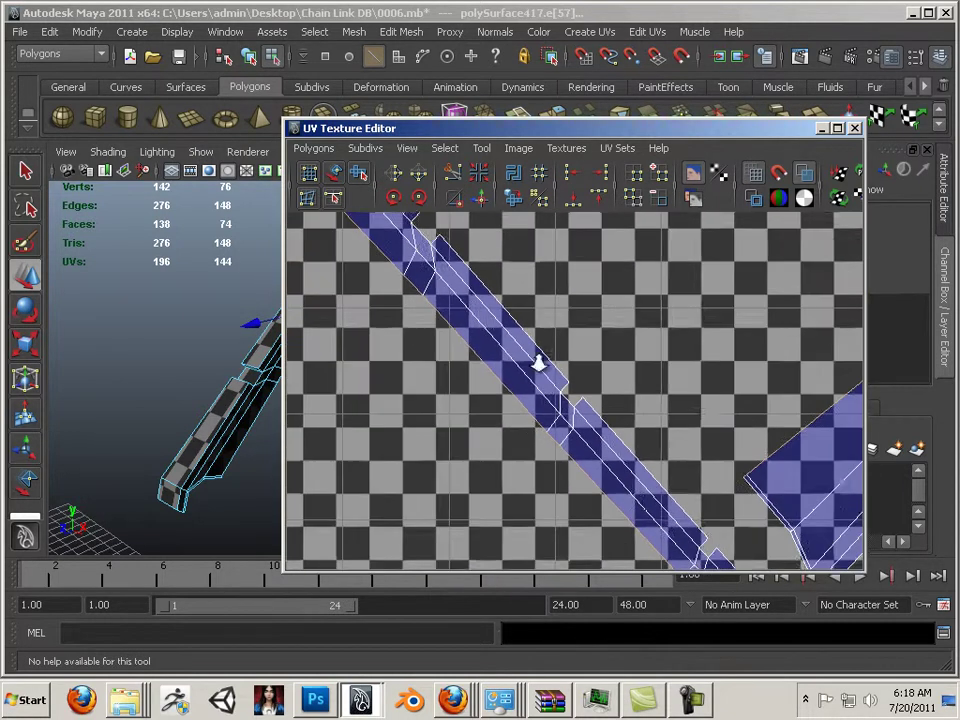
middle_click_drag(700, 390, 581, 469, "alt")
right_click_drag(581, 469, 428, 358, "alt")
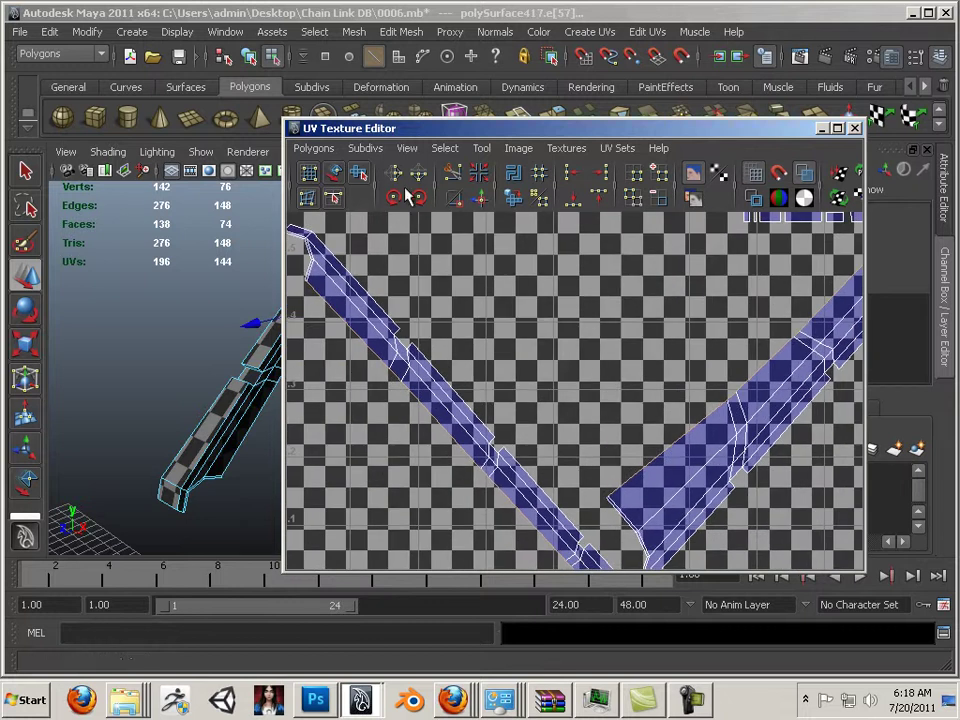
left_click(473, 199)
Select the border edges along the lower-right side of the diagonal shell and move and sew the matching vertical strips onto it.
middle_click_drag(597, 322, 446, 476, "alt")
middle_click_drag(608, 381, 491, 357, "alt")
right_click_drag(493, 359, 656, 460, "alt")
middle_click_drag(651, 360, 602, 402, "alt")
right_click_drag(602, 402, 627, 420, "alt")
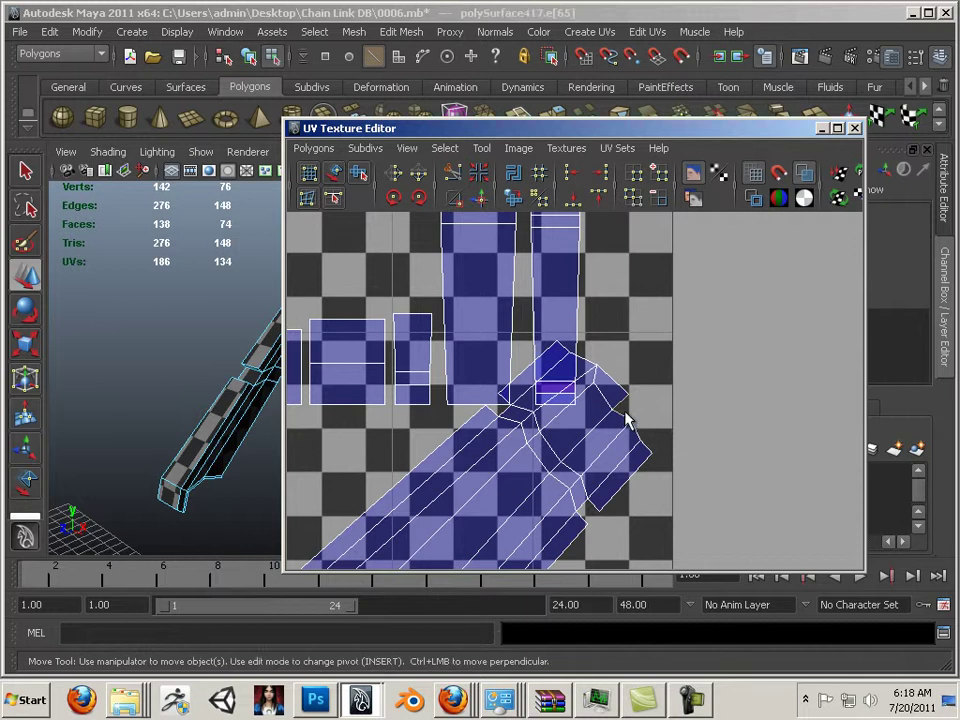
middle_click_drag(630, 404, 718, 471, "alt")
right_click_drag(718, 471, 604, 405, "alt")
left_click(662, 361)
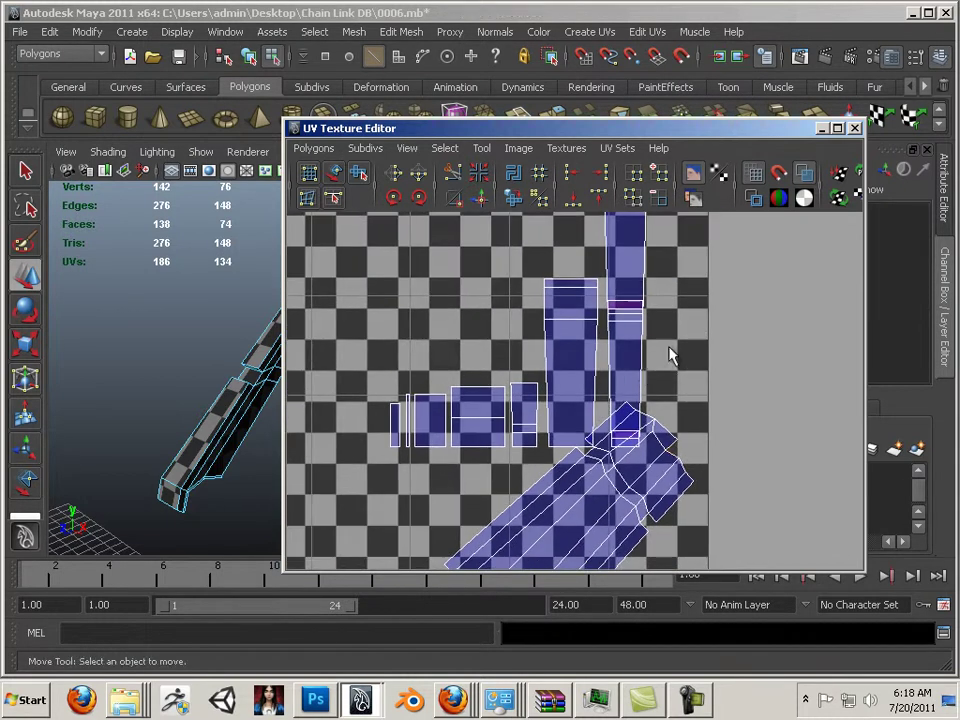
middle_click_drag(669, 360, 641, 469, "alt")
left_click(629, 371)
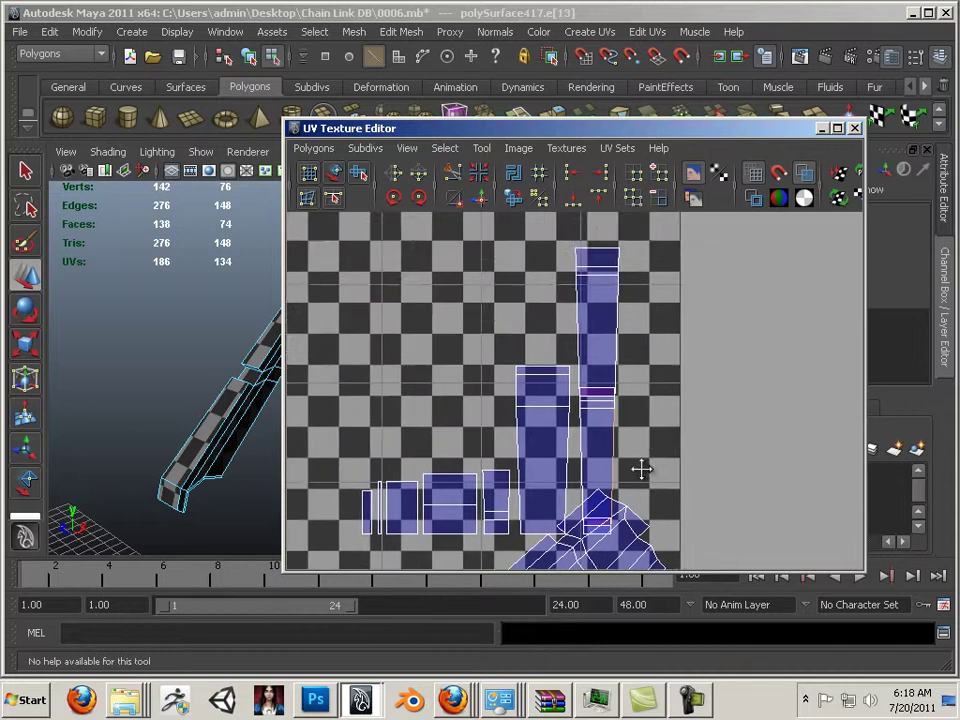
right_click_drag(641, 469, 647, 381, "alt")
middle_click_drag(647, 381, 542, 429, "alt")
right_click_drag(542, 429, 660, 418, "alt")
middle_click_drag(643, 373, 596, 184, "alt")
key("w")
middle_click_drag(604, 374, 683, 355, "alt")
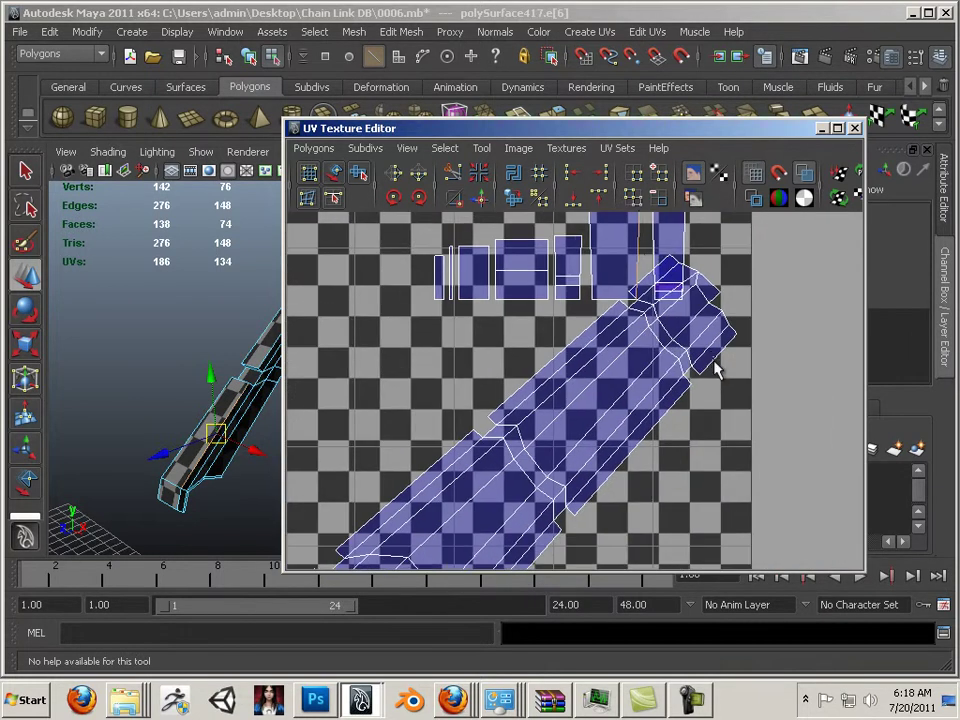
left_click(671, 430)
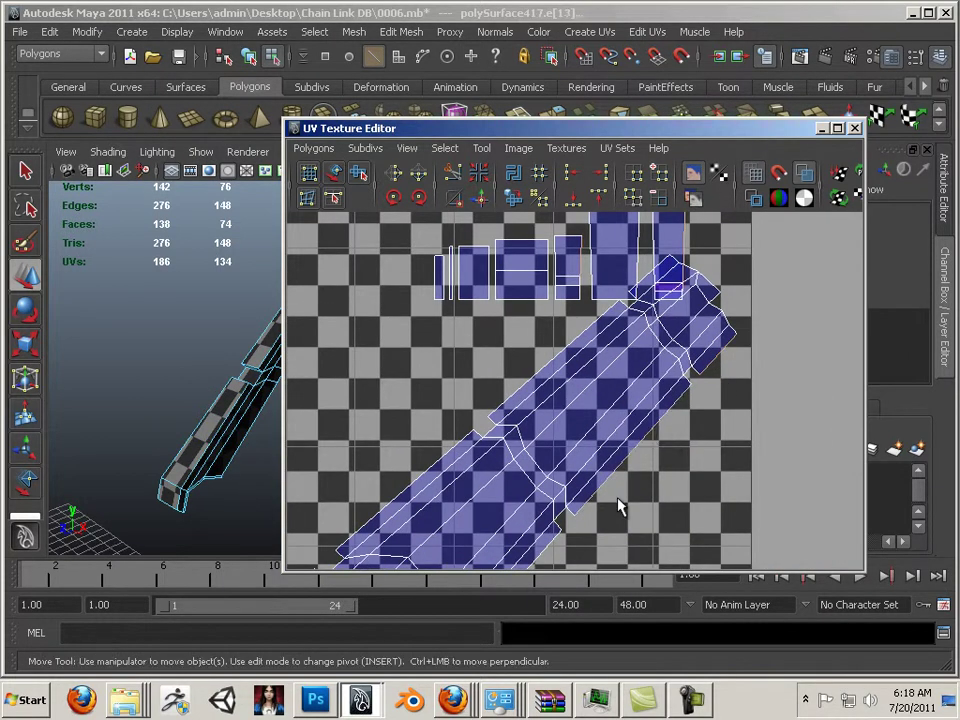
middle_click_drag(618, 507, 686, 375, "alt")
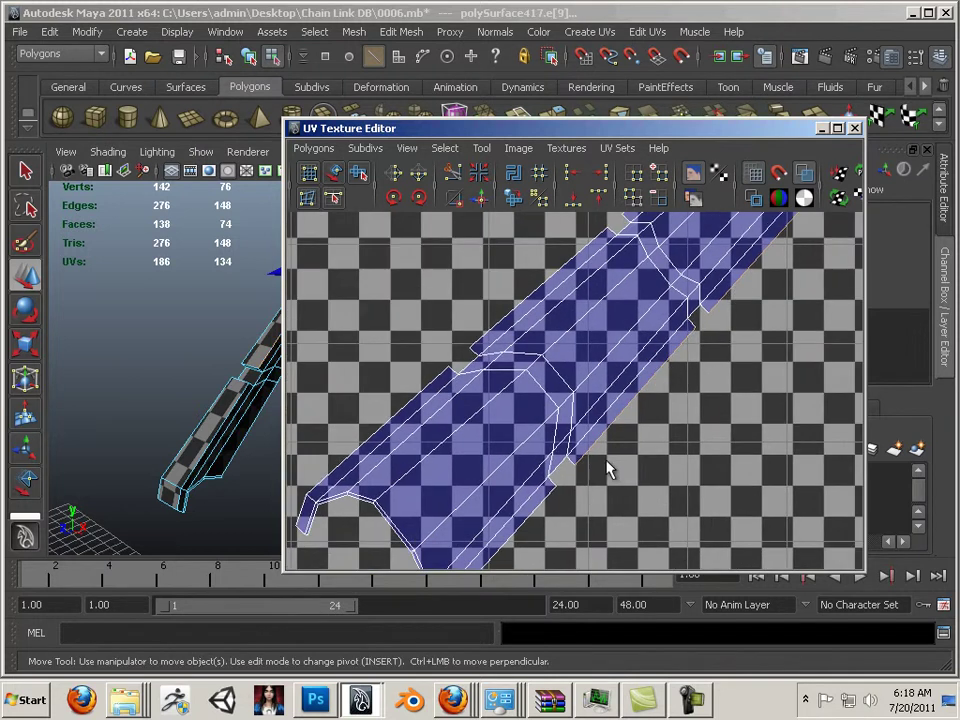
middle_click_drag(608, 470, 578, 410, "alt")
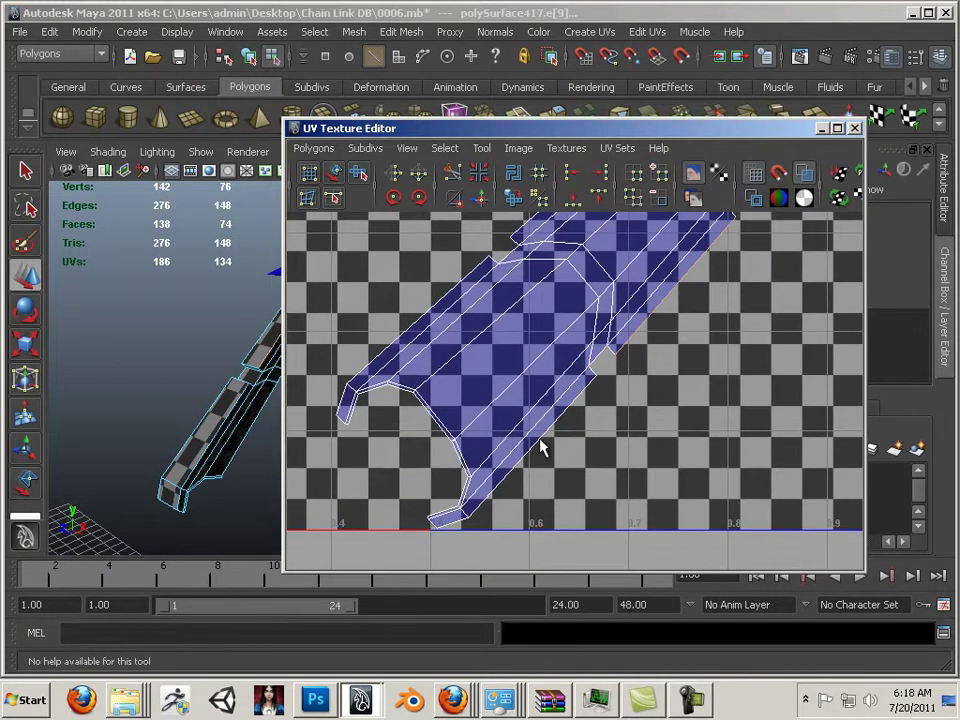
key("w")
middle_click_drag(530, 460, 671, 296, "alt")
right_click_drag(671, 296, 739, 422, "alt")
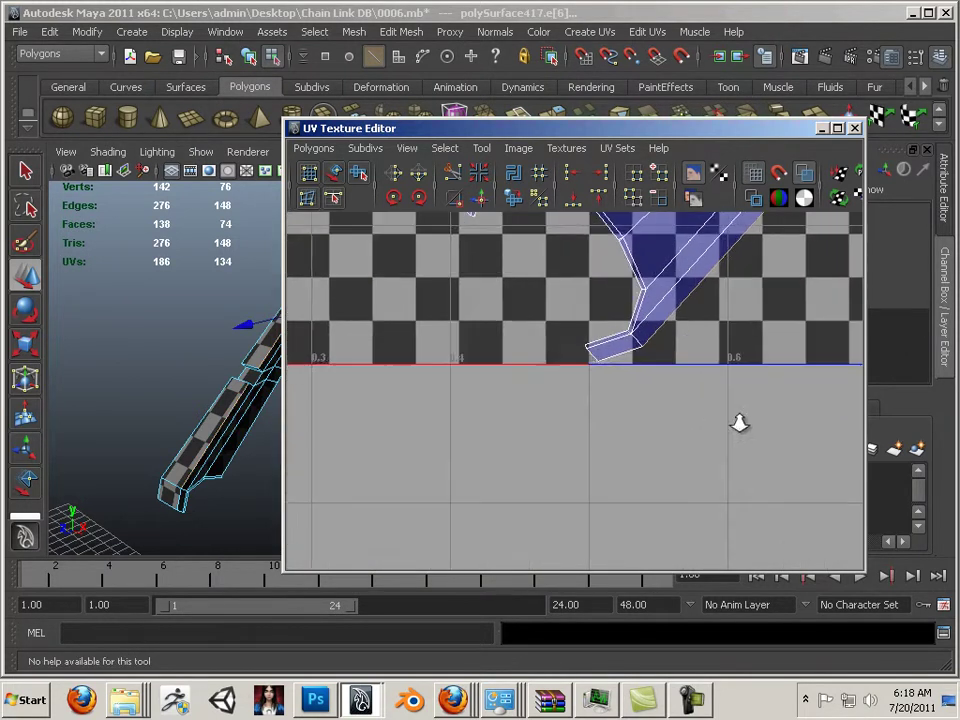
middle_click_drag(625, 376, 536, 446, "alt")
right_click_drag(536, 446, 480, 300, "alt")
left_click(484, 205)
Lasso the overlapping UVs along the lower-right side of the sewn diagonal shell and unfold them.
middle_click_drag(489, 216, 681, 414, "alt")
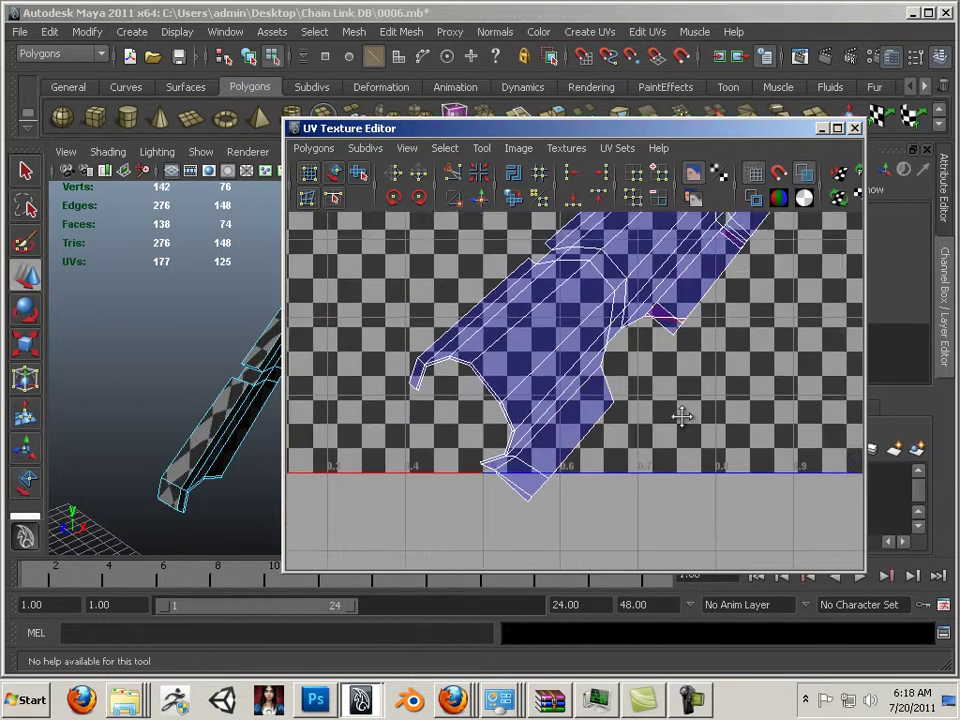
right_click_drag(681, 414, 671, 379, "alt")
middle_click_drag(671, 379, 636, 446, "alt")
right_click_drag(636, 446, 664, 461, "alt")
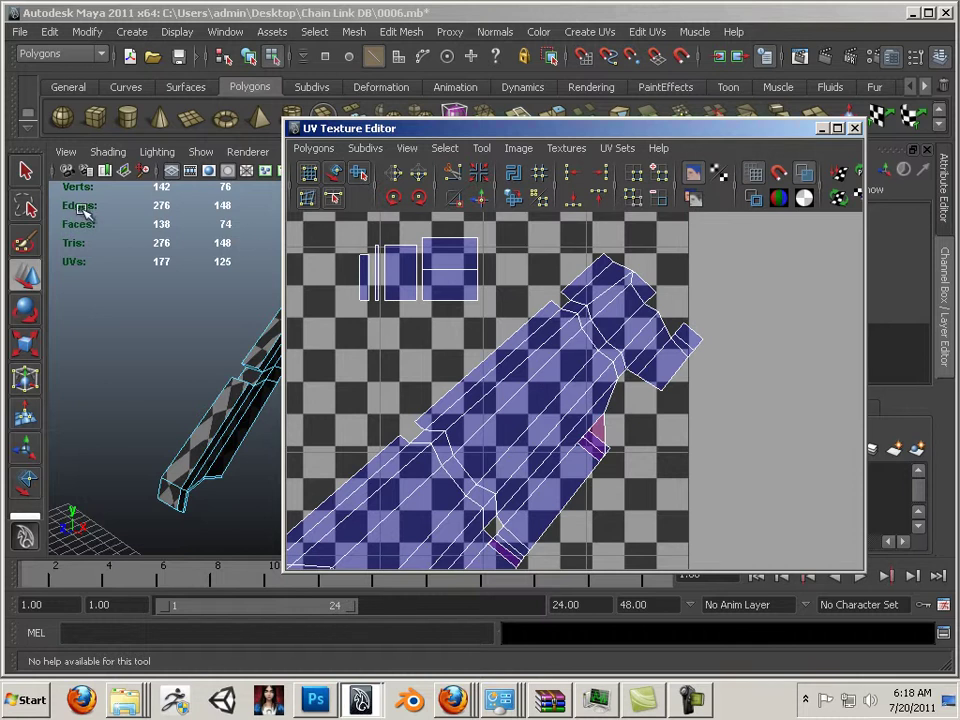
left_click(25, 207)
right_click_drag(652, 358, 712, 364)
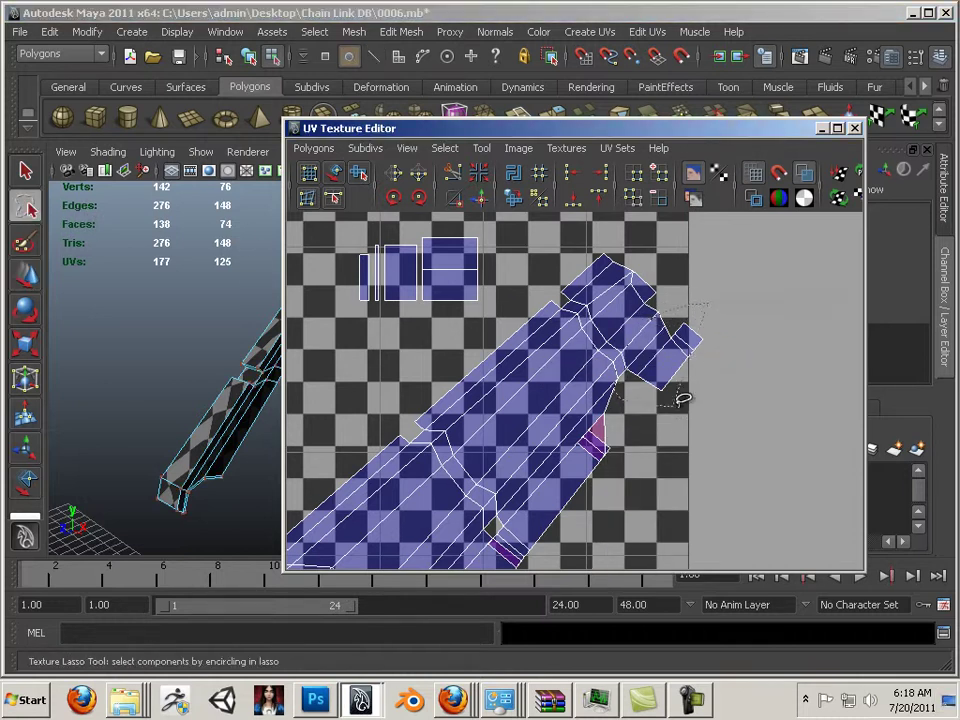
middle_click_drag(570, 347, 587, 283, "alt")
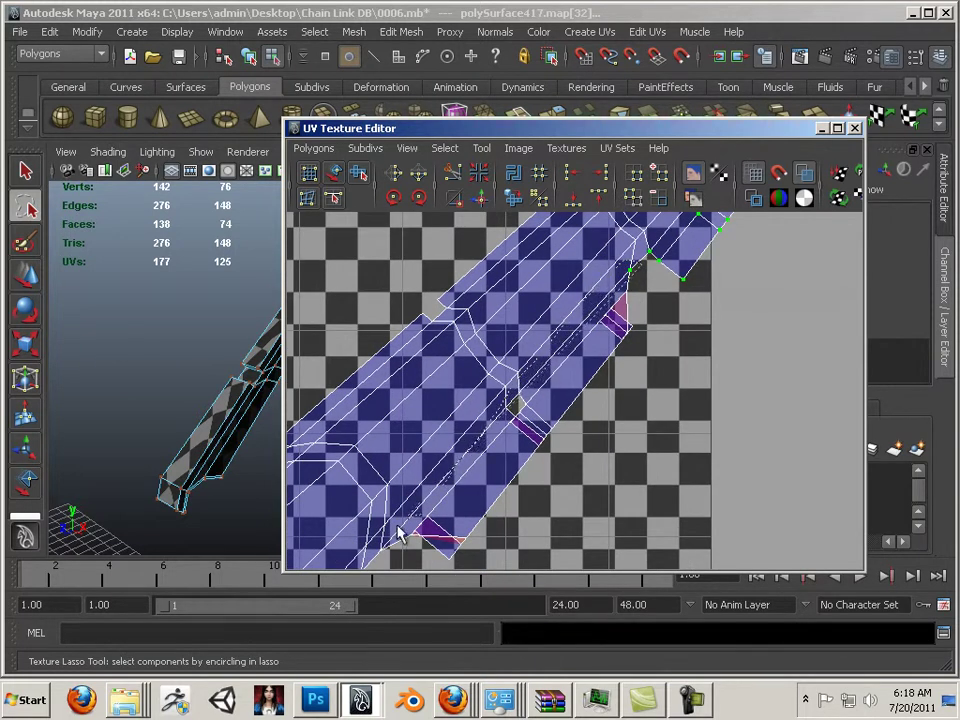
left_click(513, 197)
Cut the UV edge where the small overlapping piece joins the outer strip near the diagonal shell's upper end.
middle_click_drag(670, 325, 585, 420, "alt")
right_click_drag(585, 420, 628, 386, "alt")
middle_click_drag(628, 386, 450, 548, "alt")
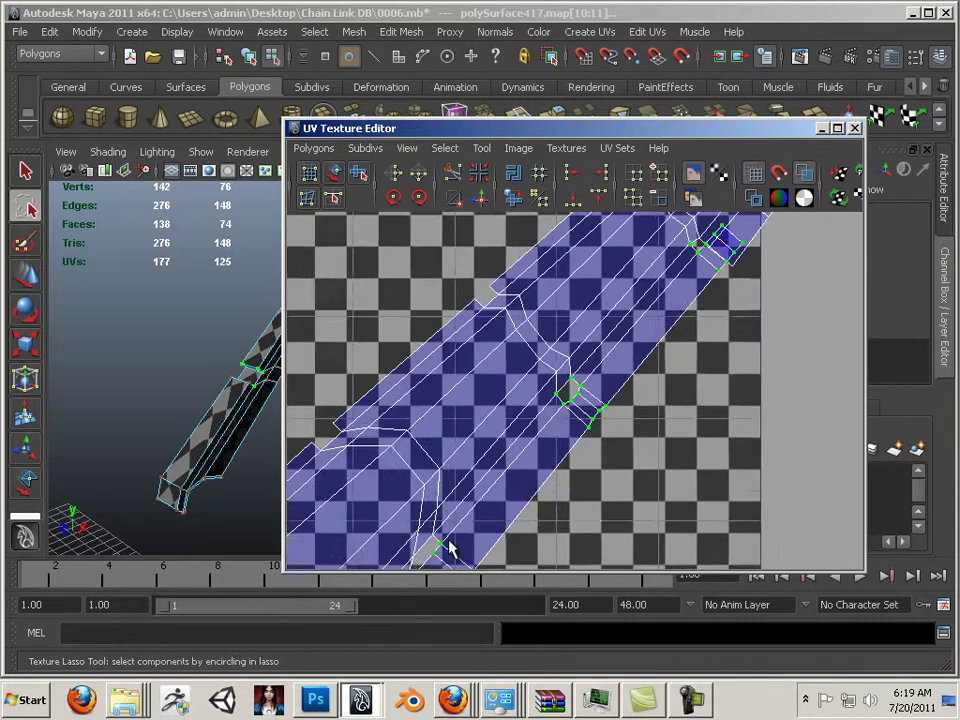
right_click_drag(450, 548, 553, 421, "alt")
key("w")
left_click(544, 478)
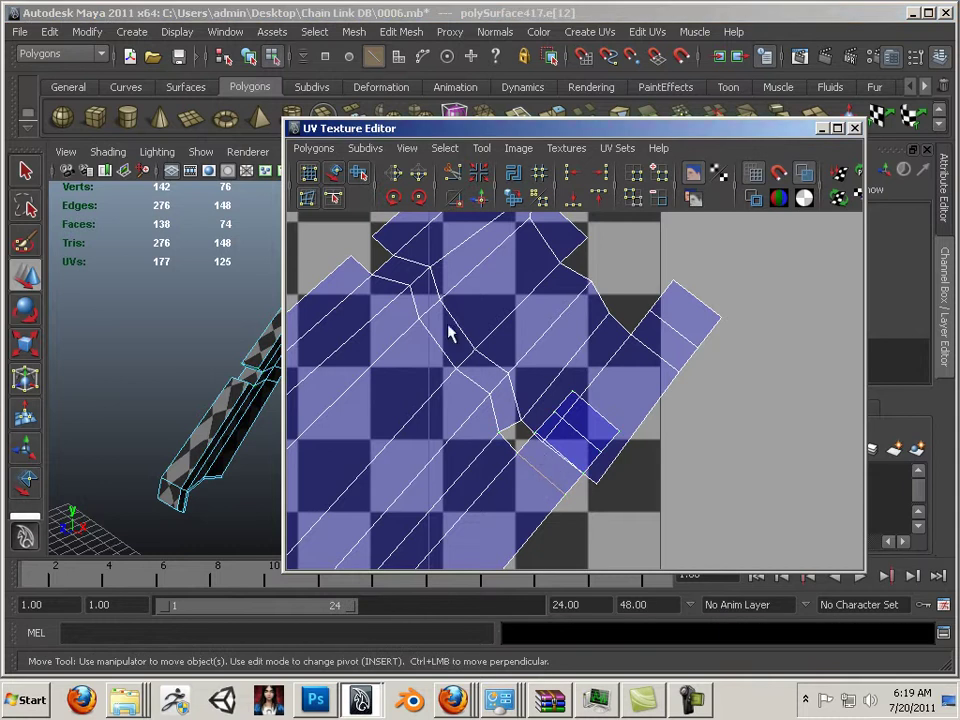
left_click(460, 177)
Select the UVs of the small cut-off piece and move it clear of the diagonal shell, beyond its lower-right side.
right_click_drag(585, 466, 655, 425)
left_click(617, 433)
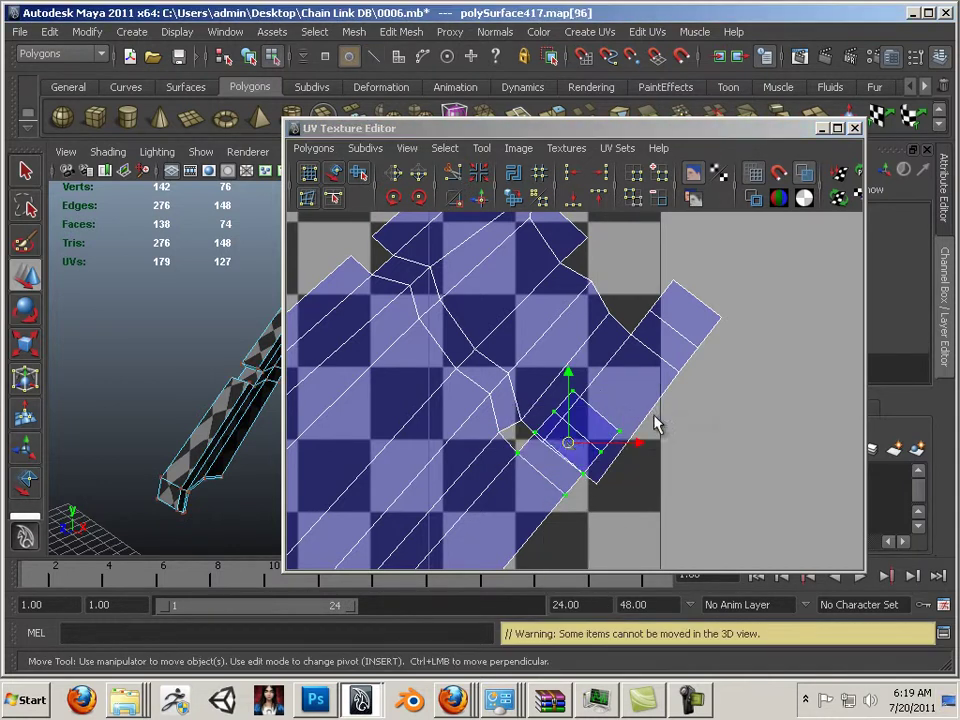
left_click_drag(568, 450, 696, 523)
middle_click_drag(696, 500, 677, 435, "alt")
Select the detached piece's border edges one after another to examine where each one matches on the other shells.
right_click_drag(705, 428, 727, 391)
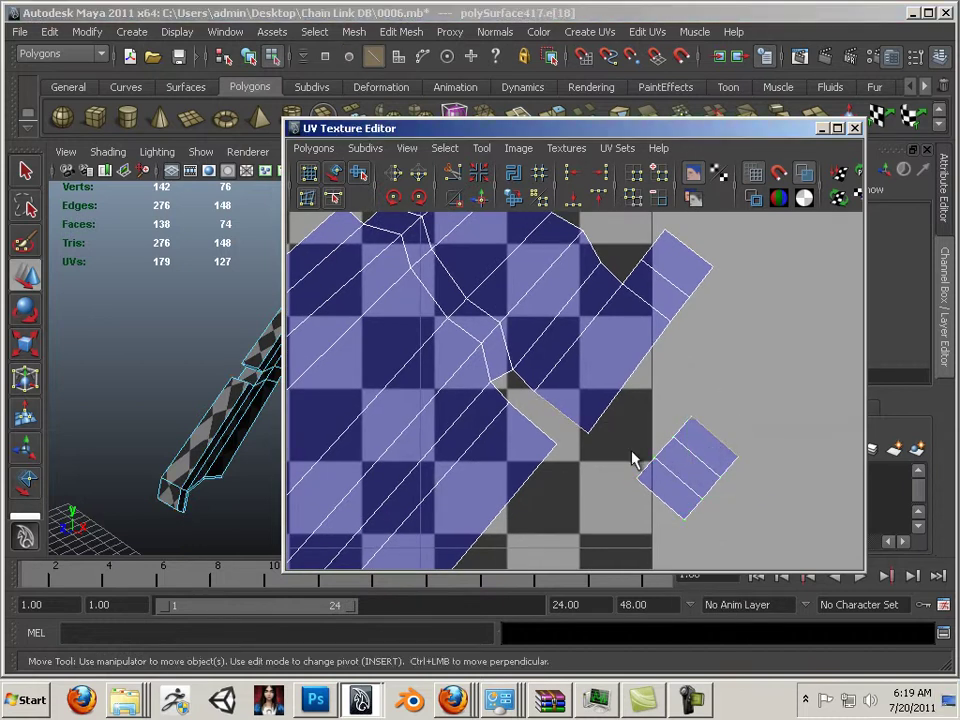
left_click(712, 487)
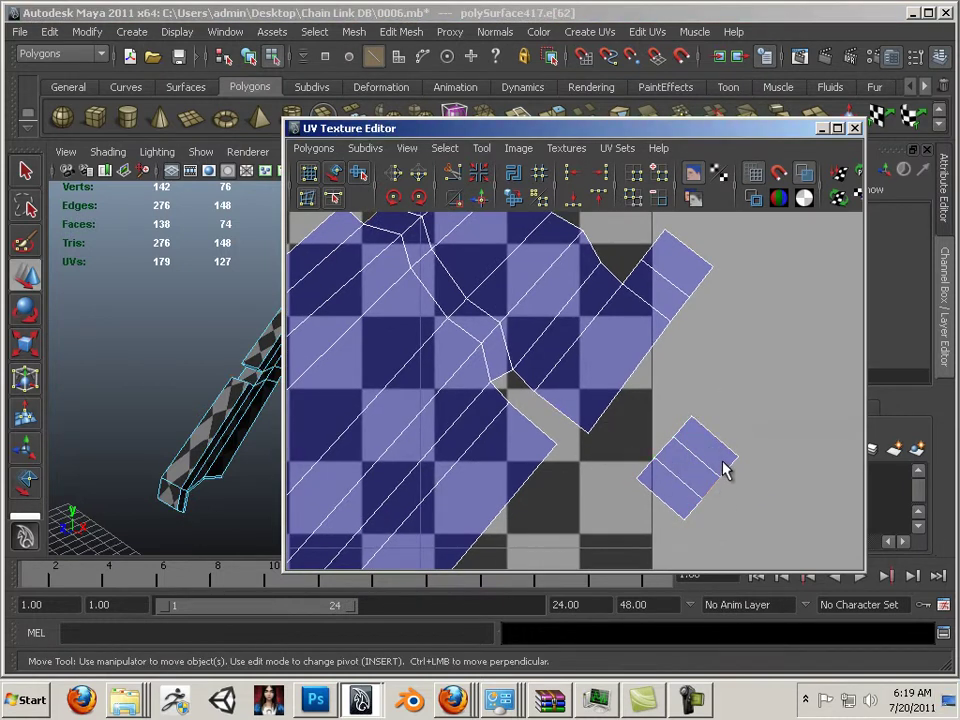
right_click_drag(718, 531, 408, 280, "alt")
middle_click_drag(484, 364, 481, 541, "alt")
middle_click_drag(526, 375, 517, 381, "alt")
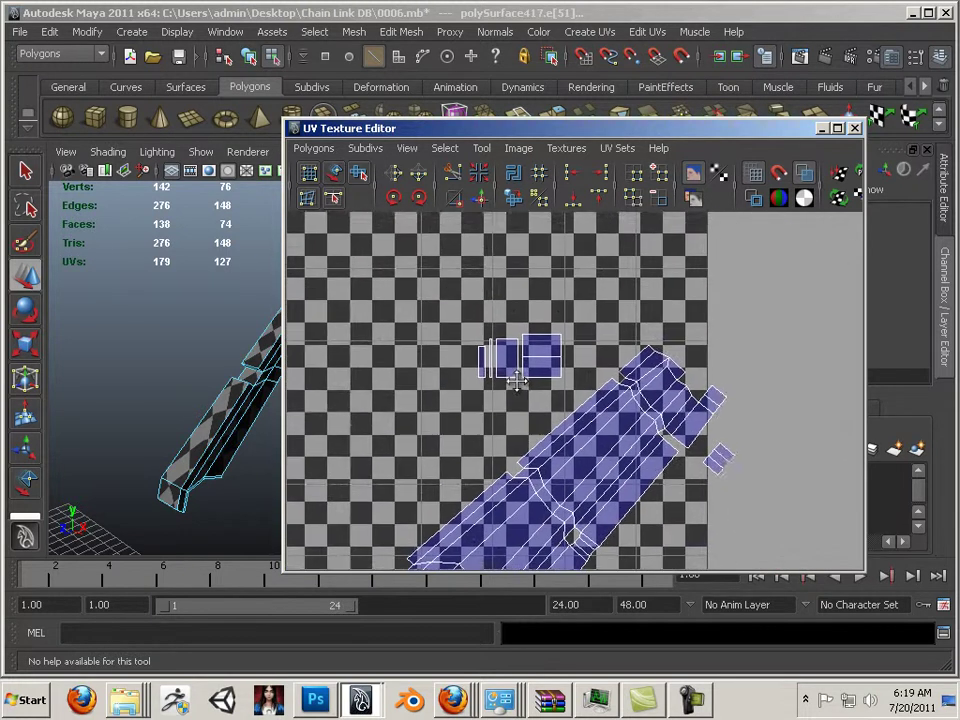
right_click_drag(517, 381, 697, 513, "alt")
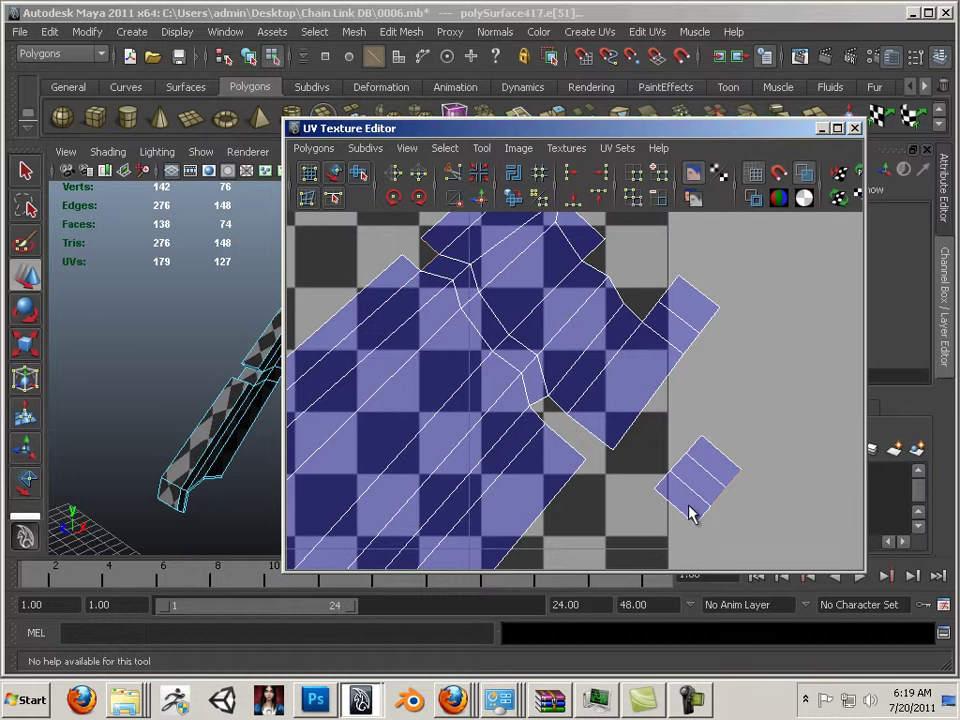
key("w")
middle_click_drag(645, 490, 574, 429, "alt")
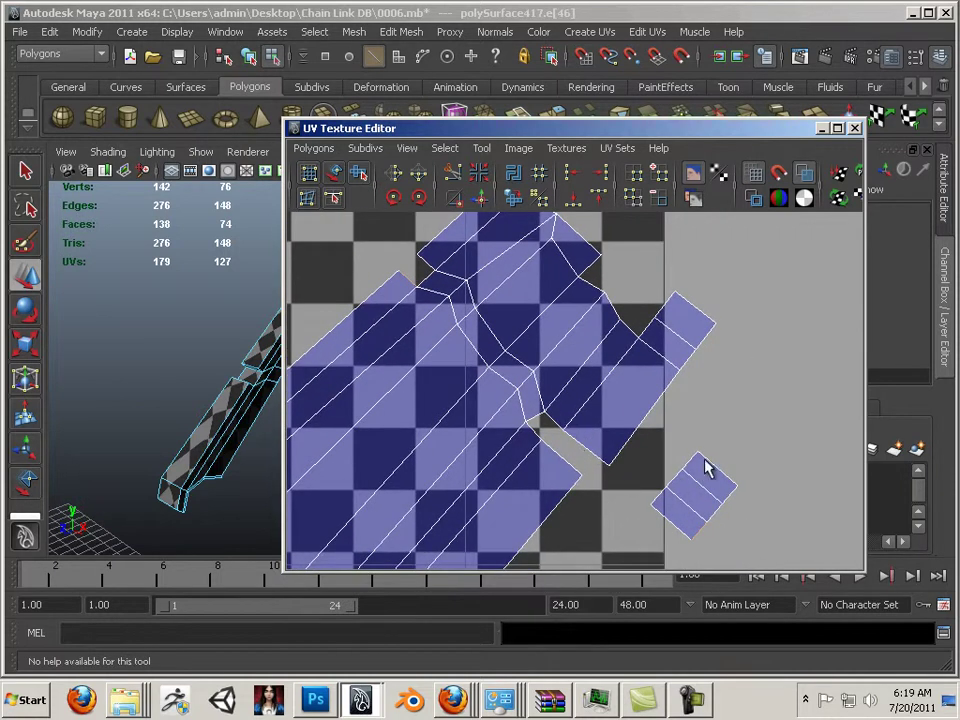
middle_click_drag(688, 505, 574, 446, "alt")
right_click_drag(574, 446, 484, 420, "alt")
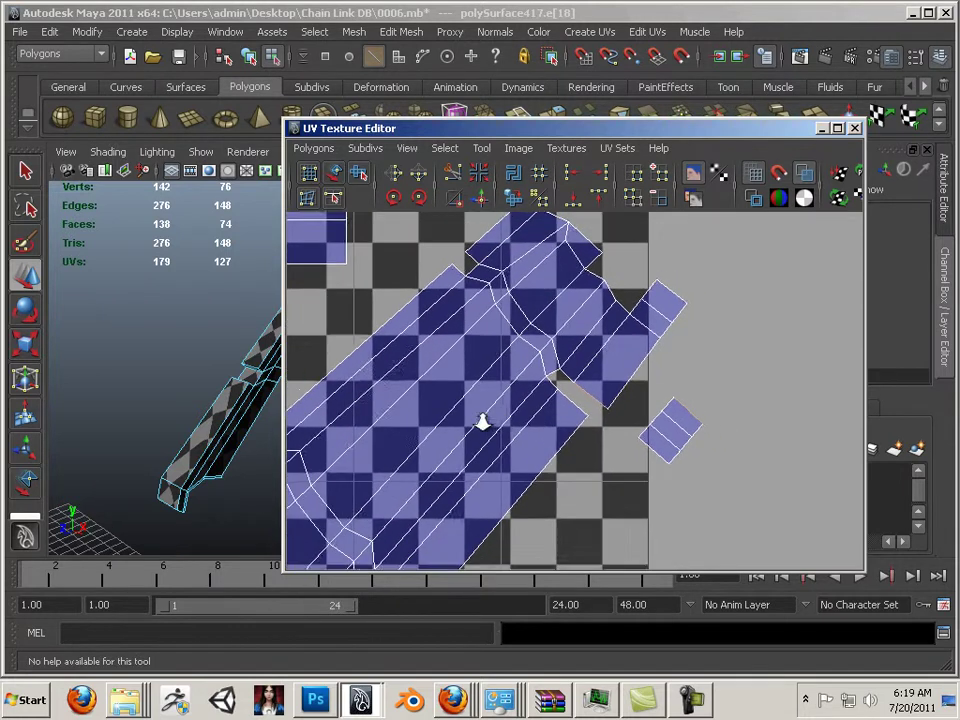
Select all UVs of the detached piece and move it beside the outer strip, just below the gap in the diagonal shell.
right_click(668, 445)
right_click_drag(668, 445, 656, 422)
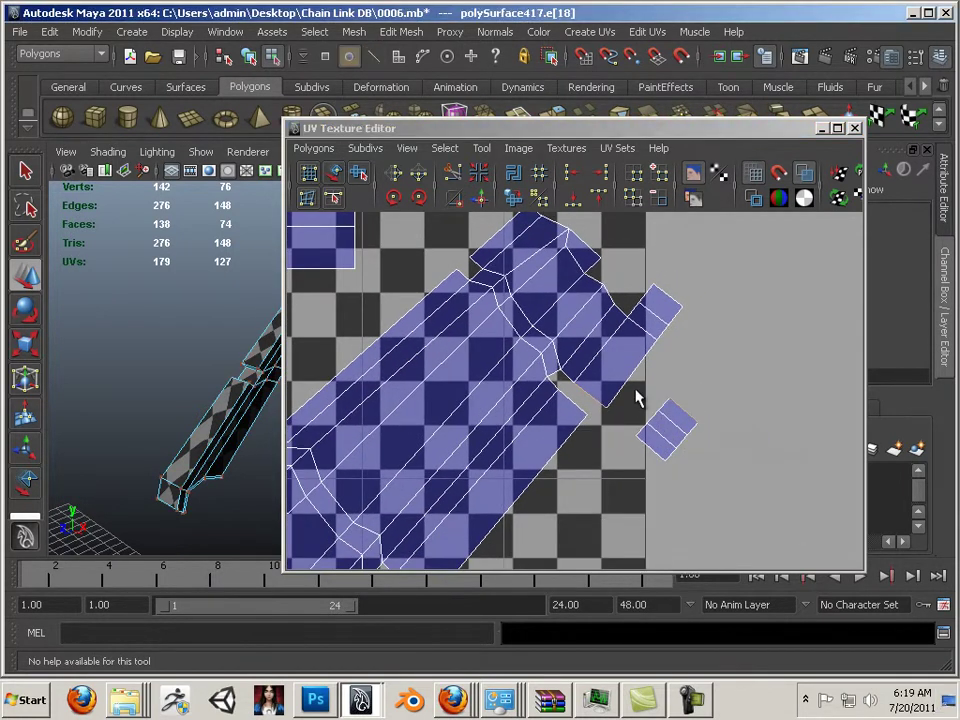
left_click_drag(636, 400, 735, 504)
left_click_drag(666, 439, 593, 459)
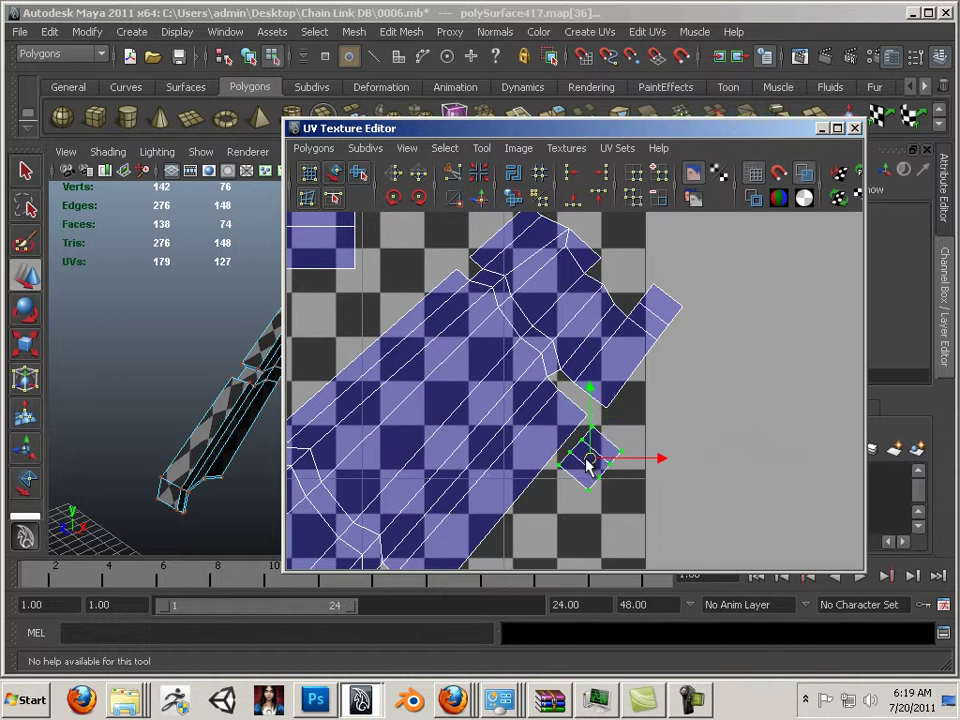
middle_click_drag(632, 413, 754, 516, "alt")
right_click_drag(626, 446, 643, 450, "alt")
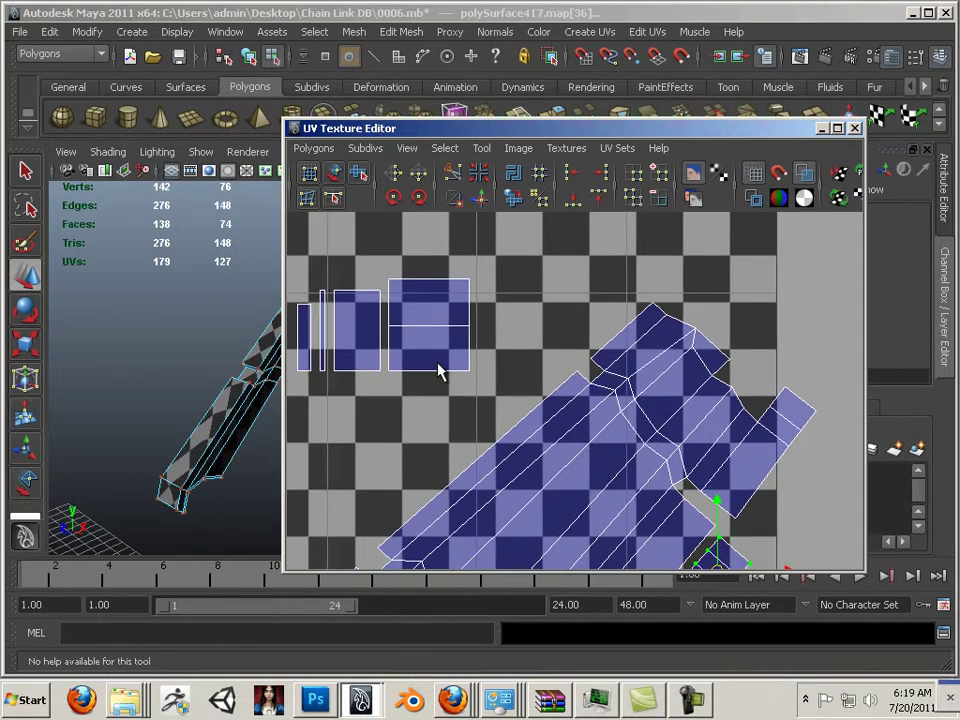
Move and sew the medium rectangle and then the thin strip beside it onto the lower end of the two-face rectangle.
right_click_drag(438, 370, 424, 300)
left_click(424, 300)
middle_click_drag(424, 300, 508, 336, "alt")
right_click_drag(508, 336, 388, 325, "alt")
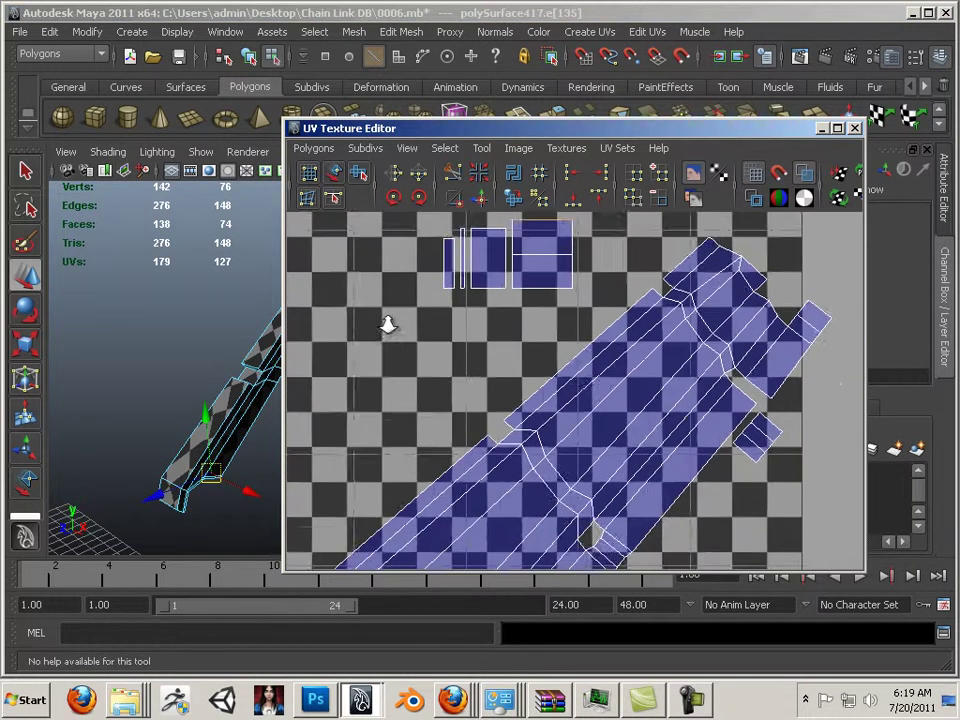
middle_click_drag(388, 325, 605, 418, "alt")
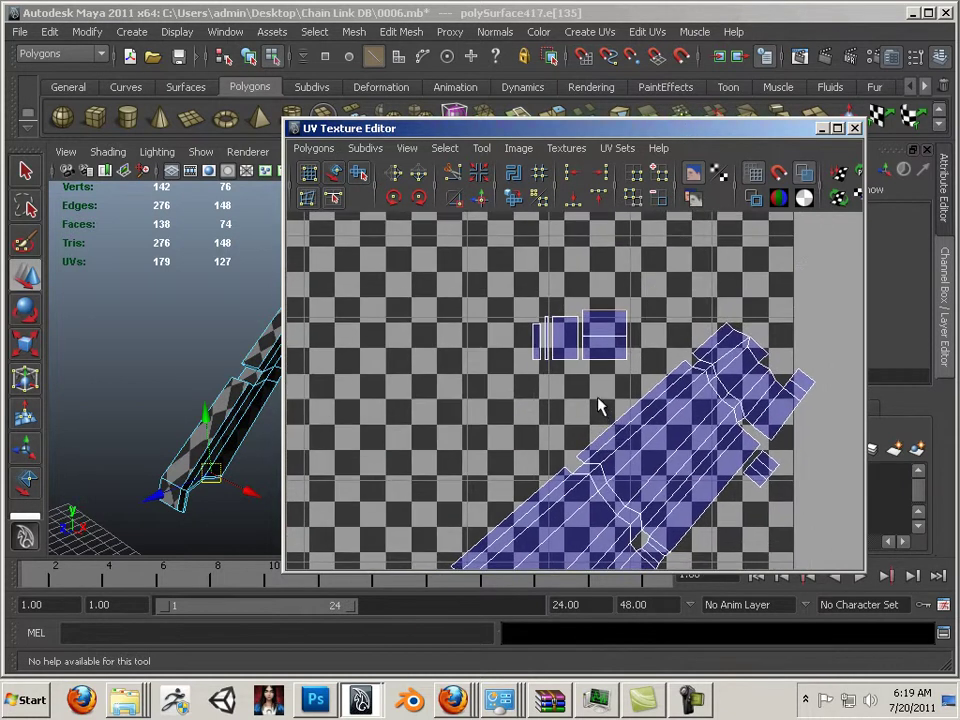
left_click(574, 420)
right_click_drag(574, 420, 716, 447, "alt")
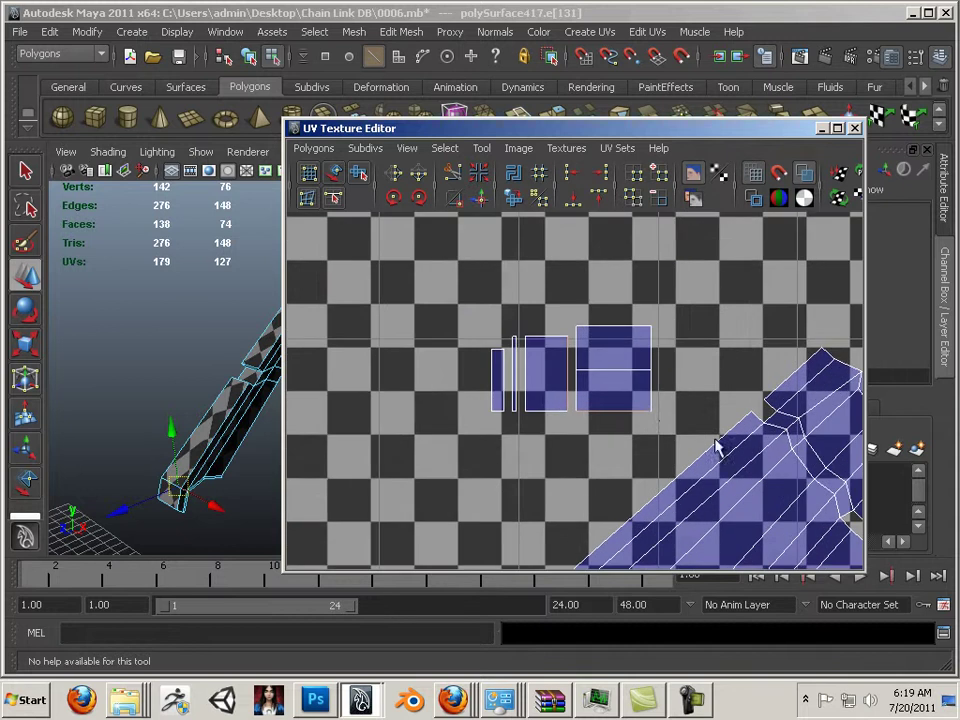
right_click_drag(655, 418, 501, 285, "alt")
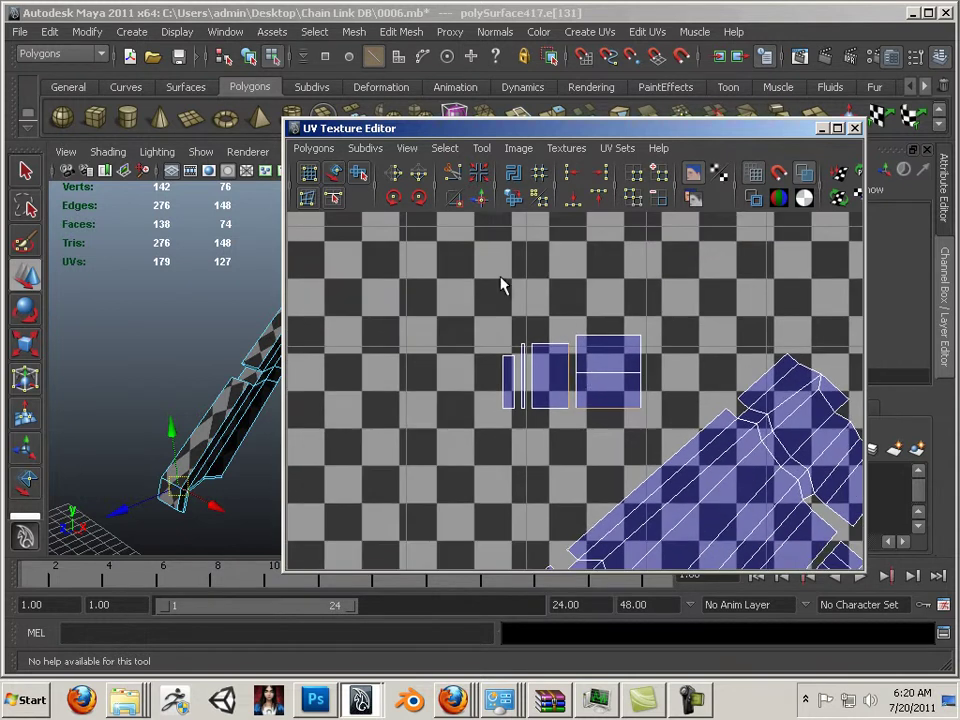
left_click(483, 205)
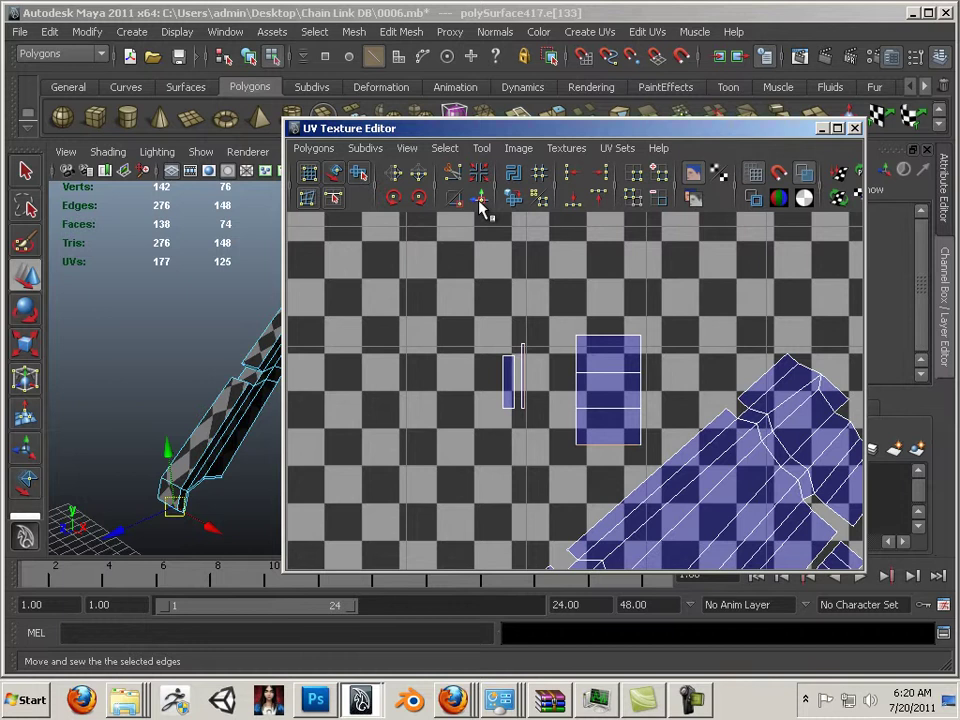
left_click(483, 205)
Select the upper border edge of the stacked rectangles and move and sew them onto the diagonal shell's lower end.
left_click(601, 338)
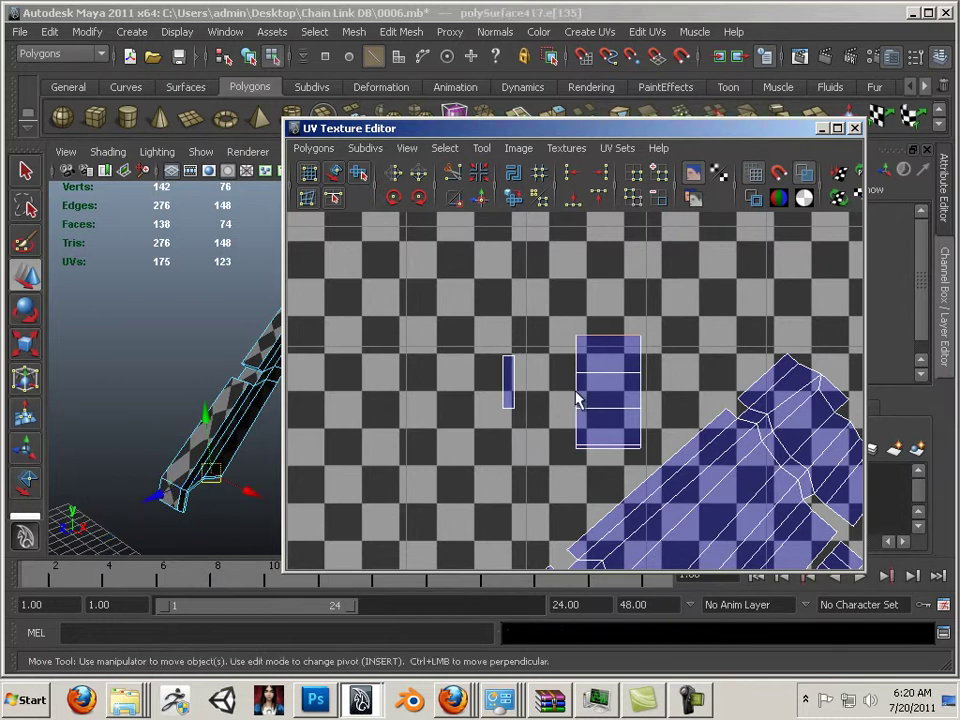
right_click_drag(634, 428, 421, 345, "alt")
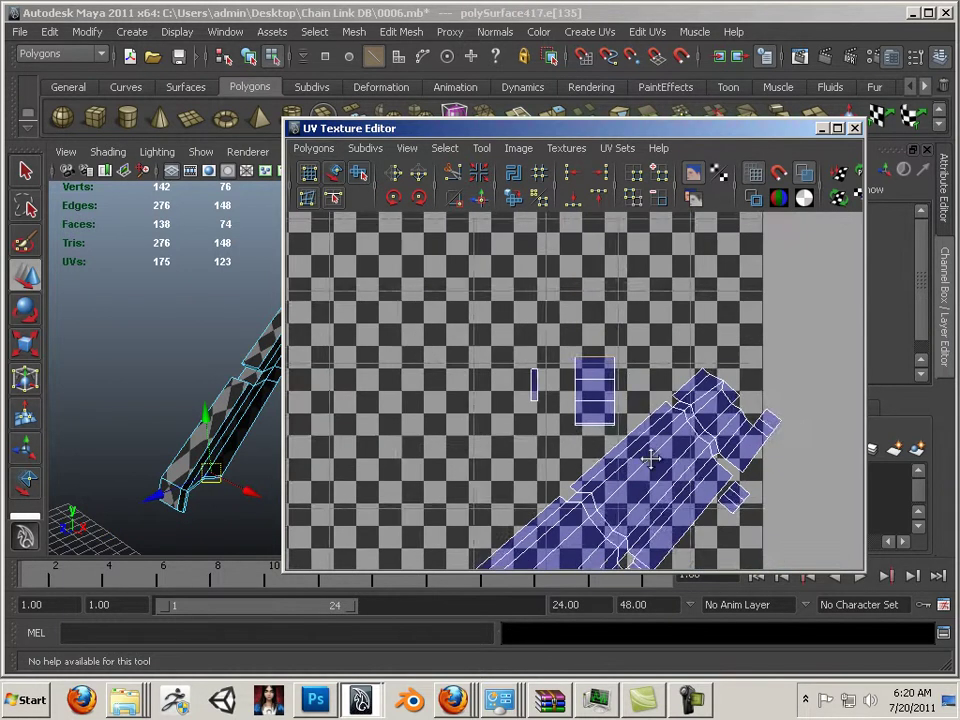
middle_click_drag(652, 456, 738, 215, "alt")
right_click_drag(635, 375, 685, 400, "alt")
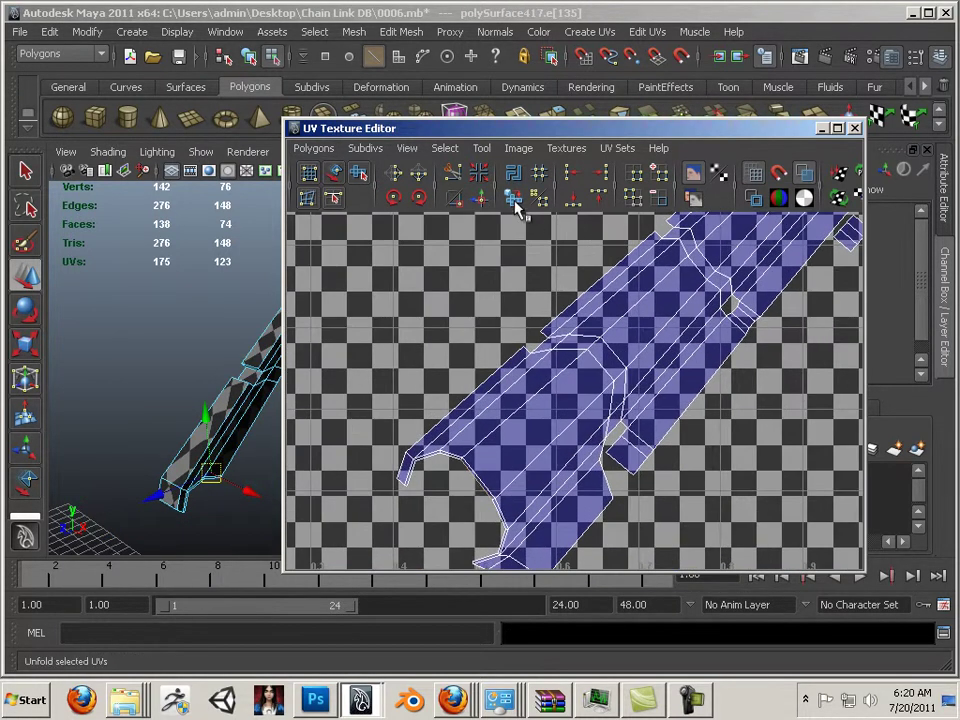
left_click(487, 205)
Select a matching border edge of the last loose narrow strip and move and sew it onto the diagonal shell.
right_click_drag(499, 354, 583, 278, "alt")
middle_click_drag(583, 278, 575, 370, "alt")
left_click(567, 387)
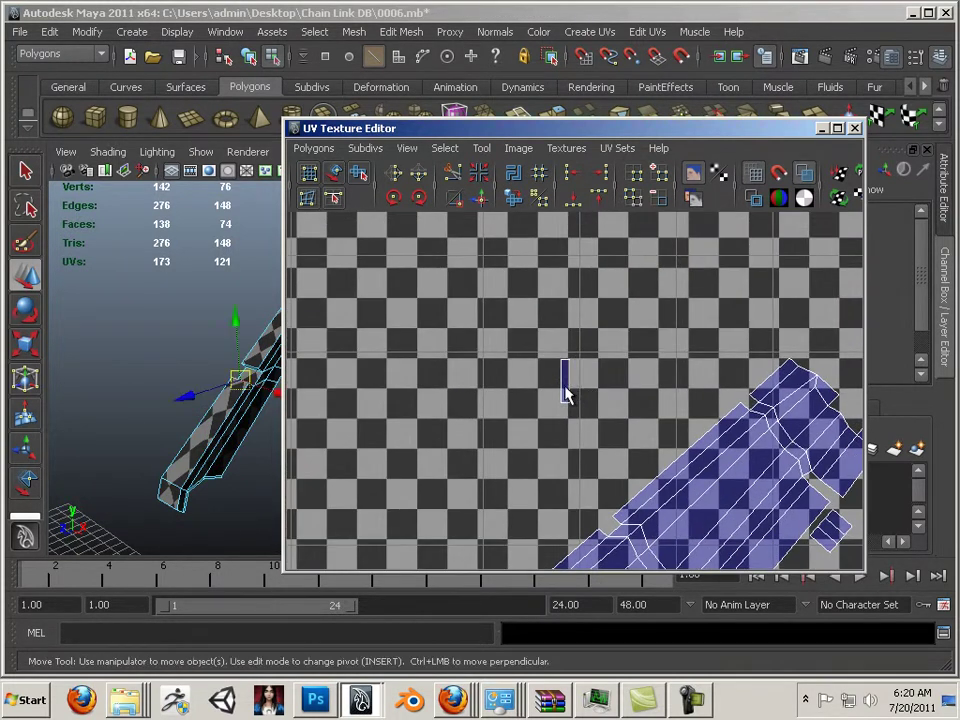
right_click_drag(610, 421, 546, 426, "alt")
middle_click_drag(562, 490, 489, 404, "alt")
scroll(669, 454, "up", 5)
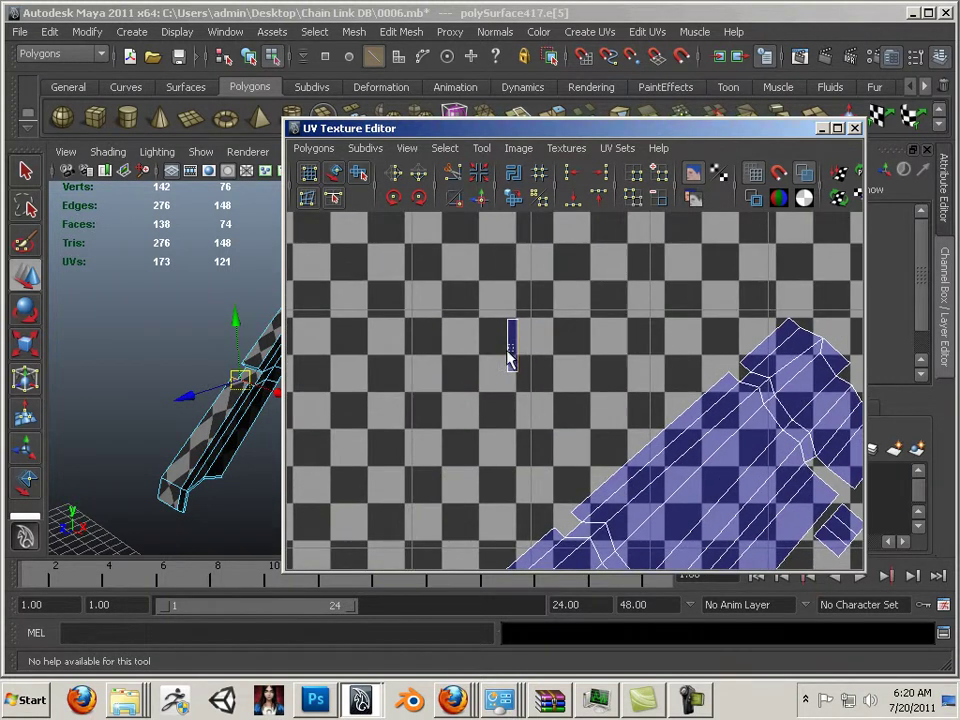
left_click(507, 352)
right_click_drag(623, 452, 583, 462, "alt")
middle_click_drag(587, 463, 642, 313, "alt")
right_click_drag(640, 320, 509, 394, "alt")
middle_click_drag(508, 394, 563, 289, "alt")
right_click_drag(563, 289, 575, 340, "alt")
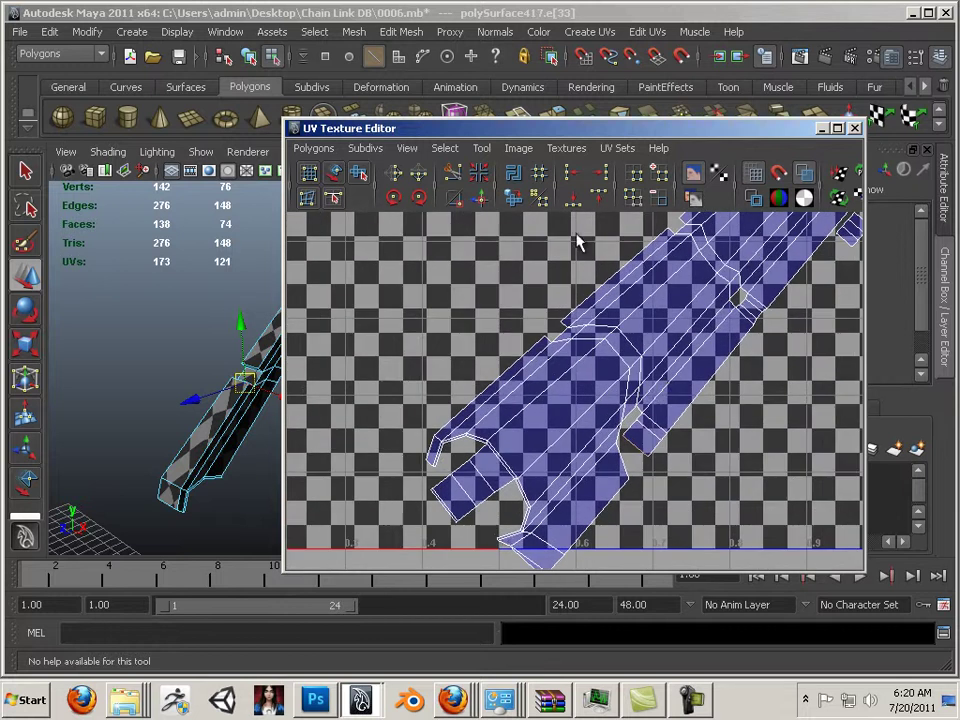
left_click(483, 205)
Select all UVs of the diagonal shell and its detached piece, then rotate the layout until it stands upright.
right_click_drag(581, 399, 784, 474, "alt")
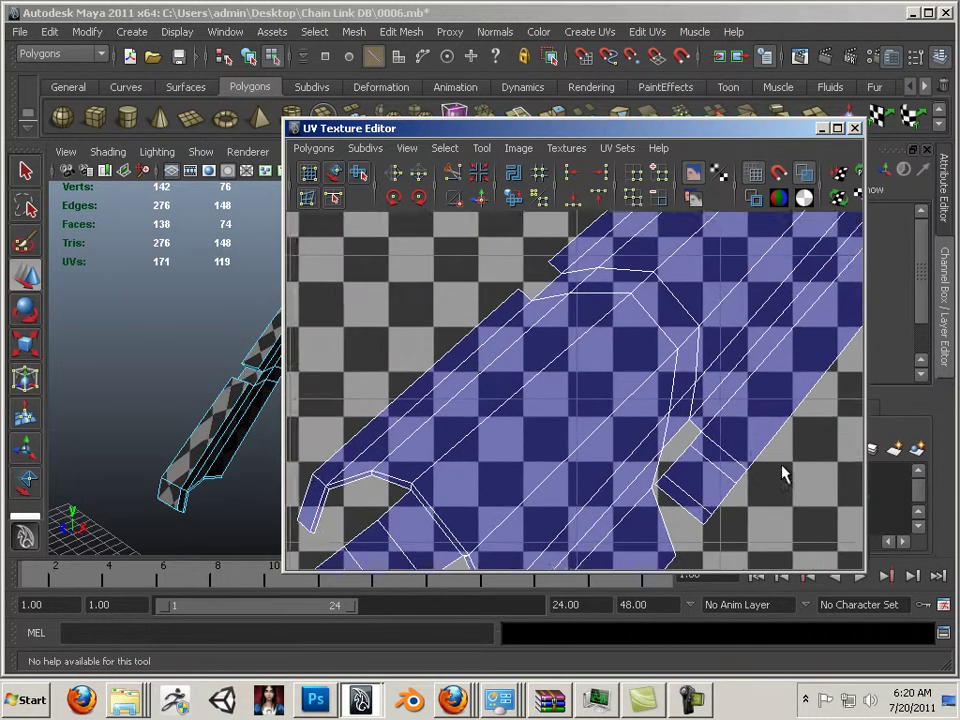
middle_click_drag(784, 474, 688, 447, "alt")
right_click_drag(688, 447, 711, 334, "alt")
left_click_drag(456, 278, 740, 530)
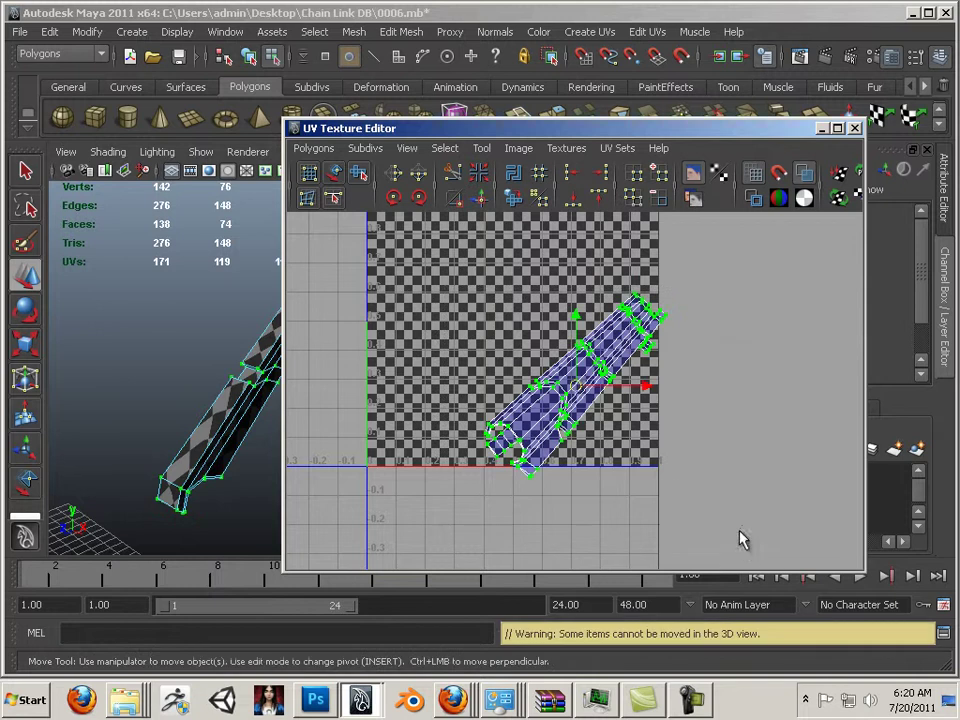
left_click_drag(597, 393, 593, 282)
key("r")
key("e")
key("w")
left_click_drag(560, 334, 717, 356)
Move the upright UV layout outside the texture square, above its upper-left side, and clear the selection.
scroll(706, 350, "down", 4)
left_click_drag(625, 385, 482, 285)
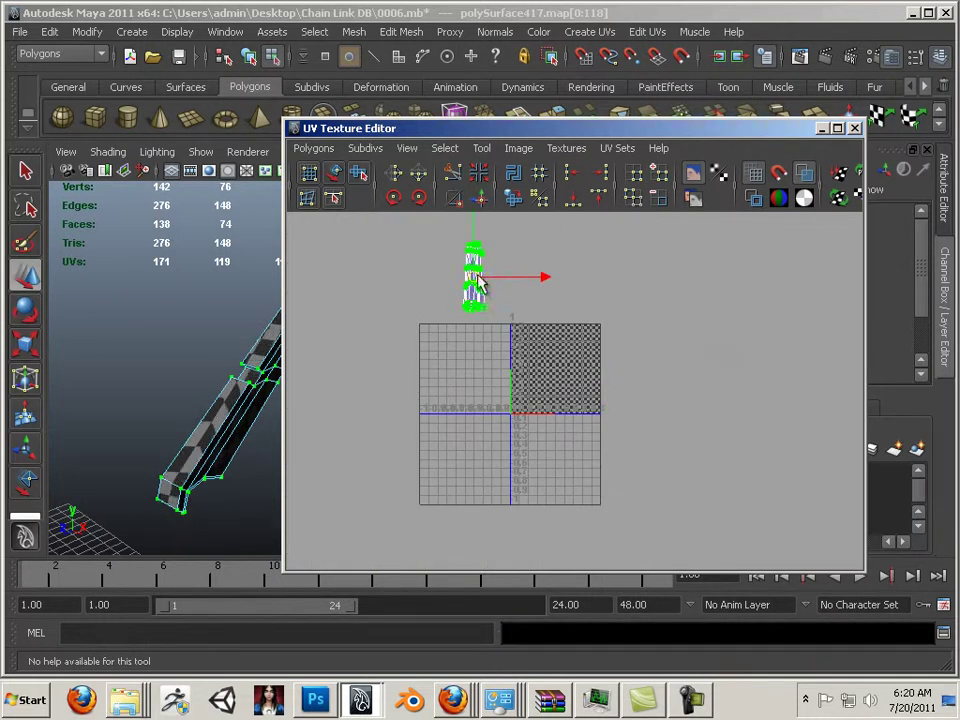
left_click(574, 309)
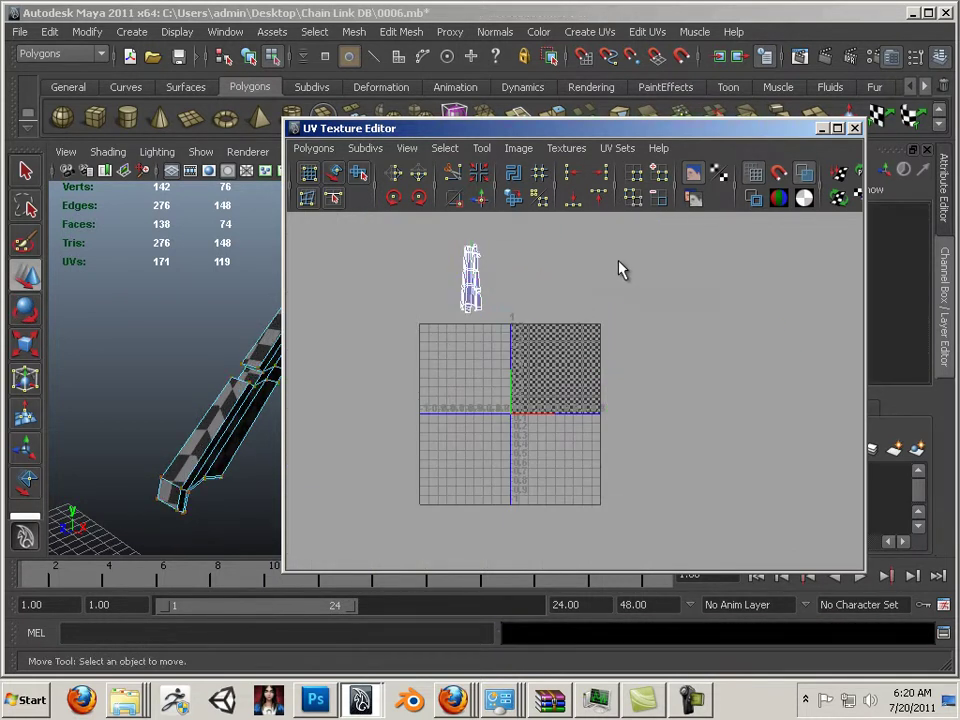